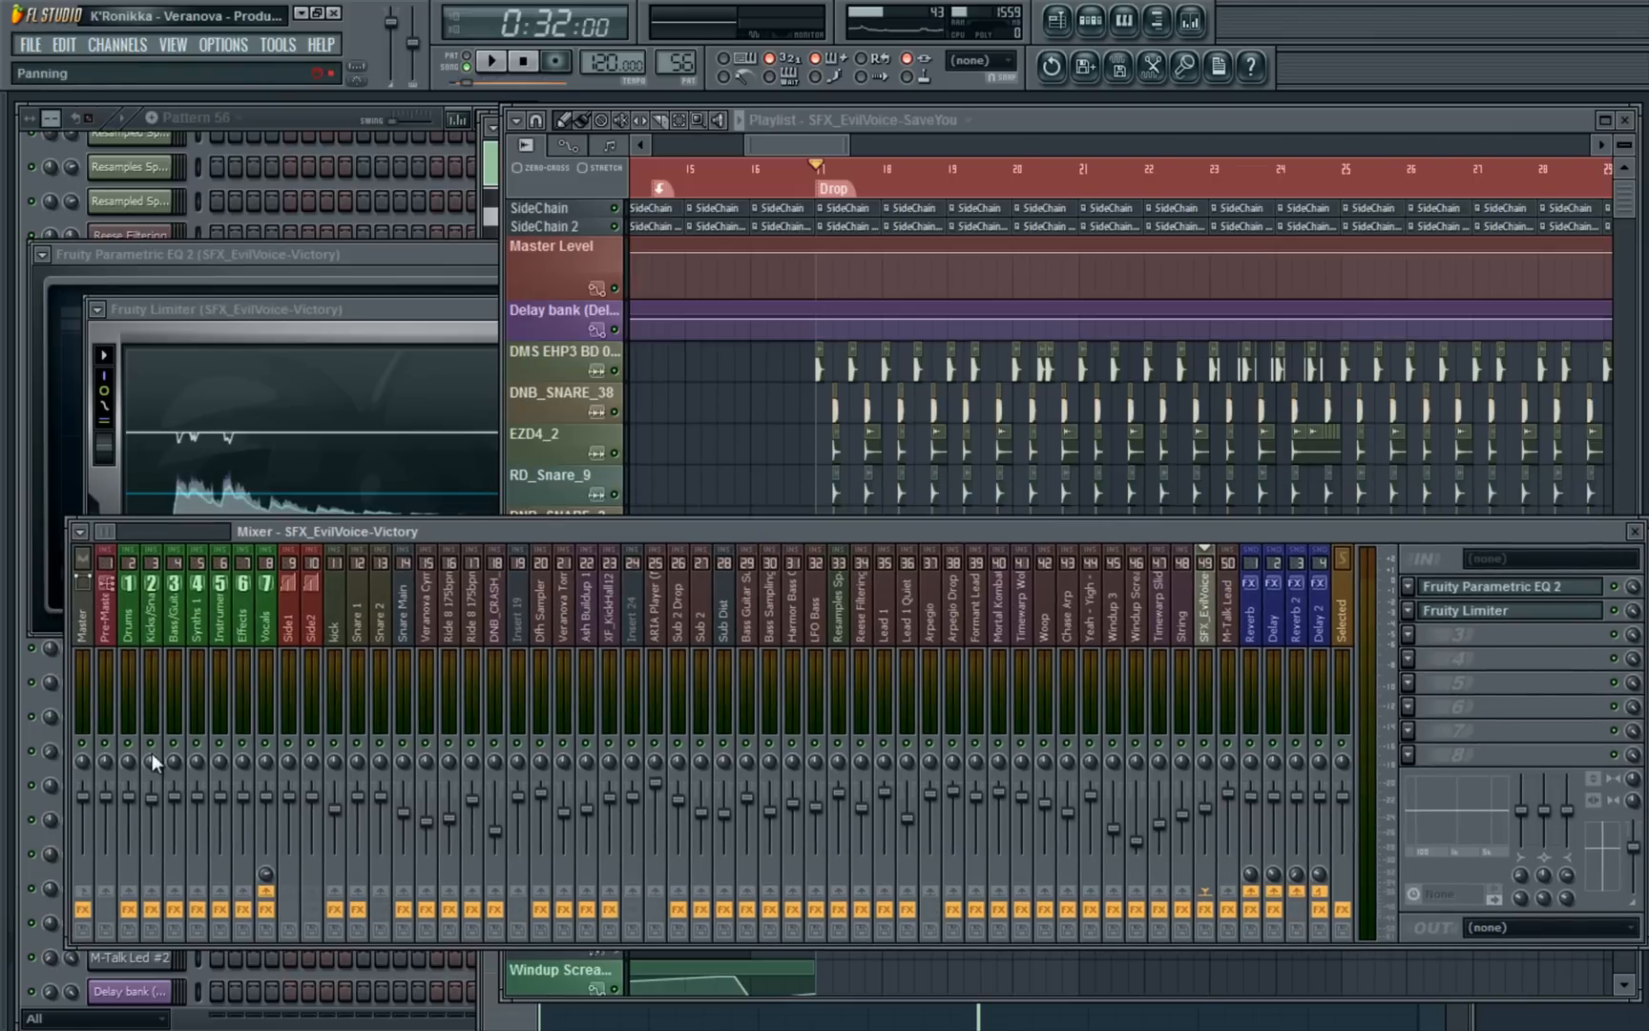
Bring the playlist to the front and play the song from the Drop marker
{"action": "left_click", "coordinate": [774, 357]}
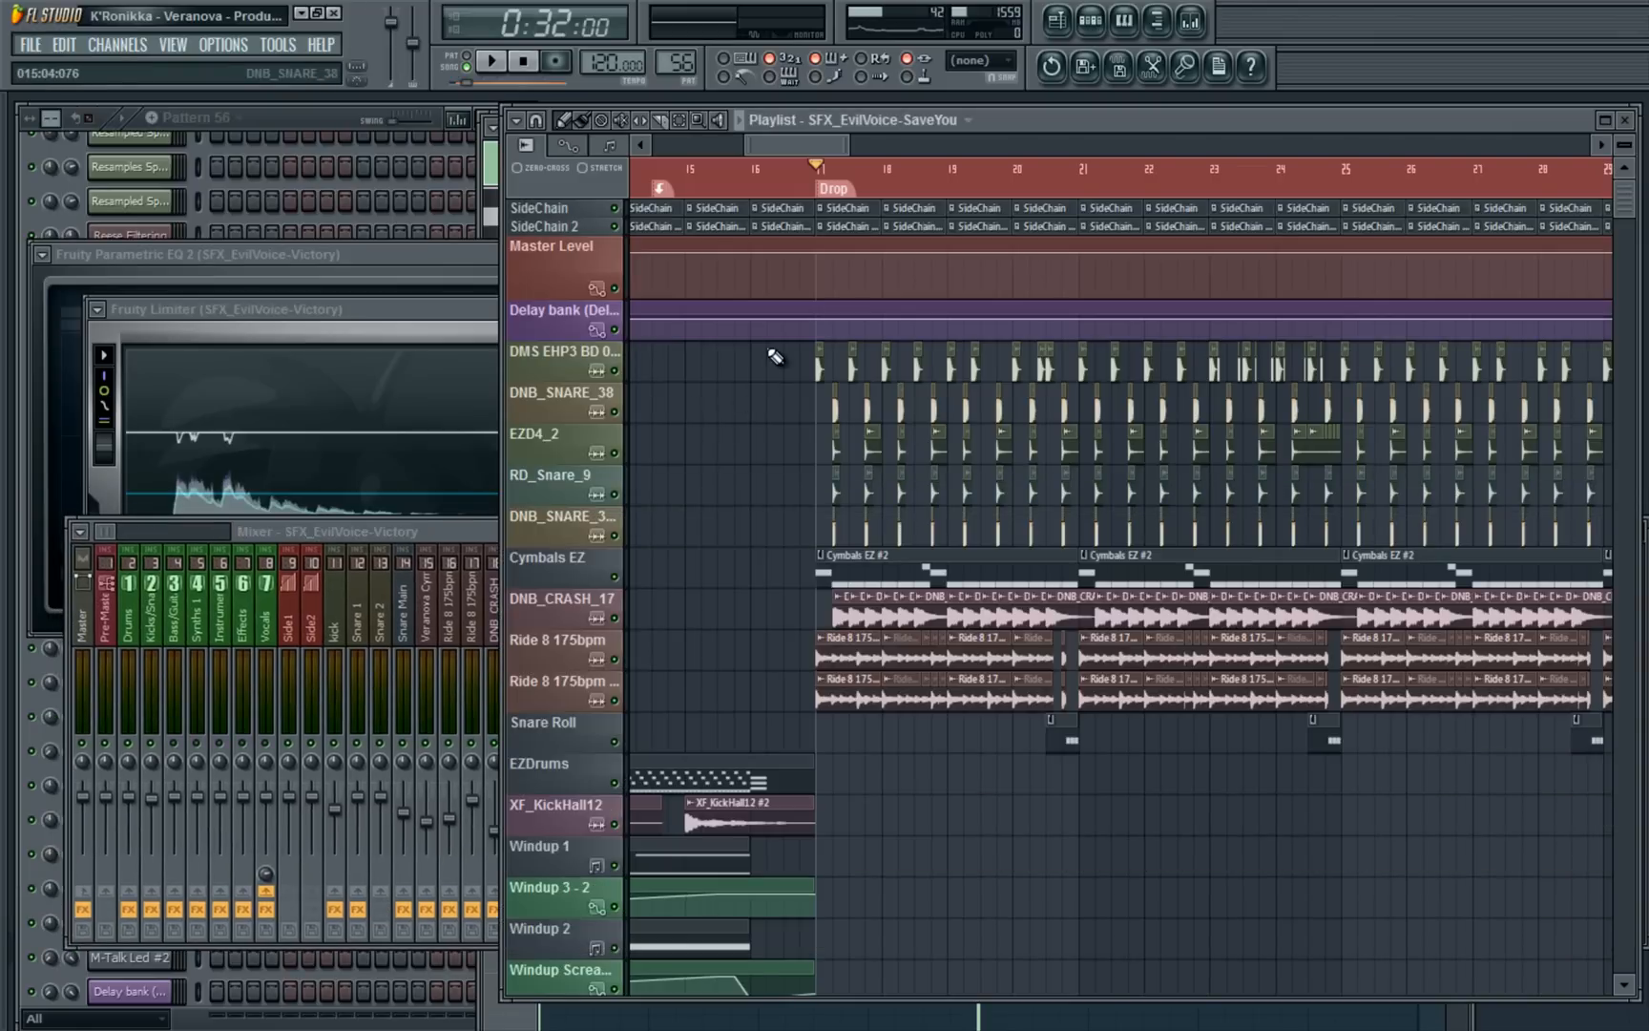
{"action": "key", "text": "space"}
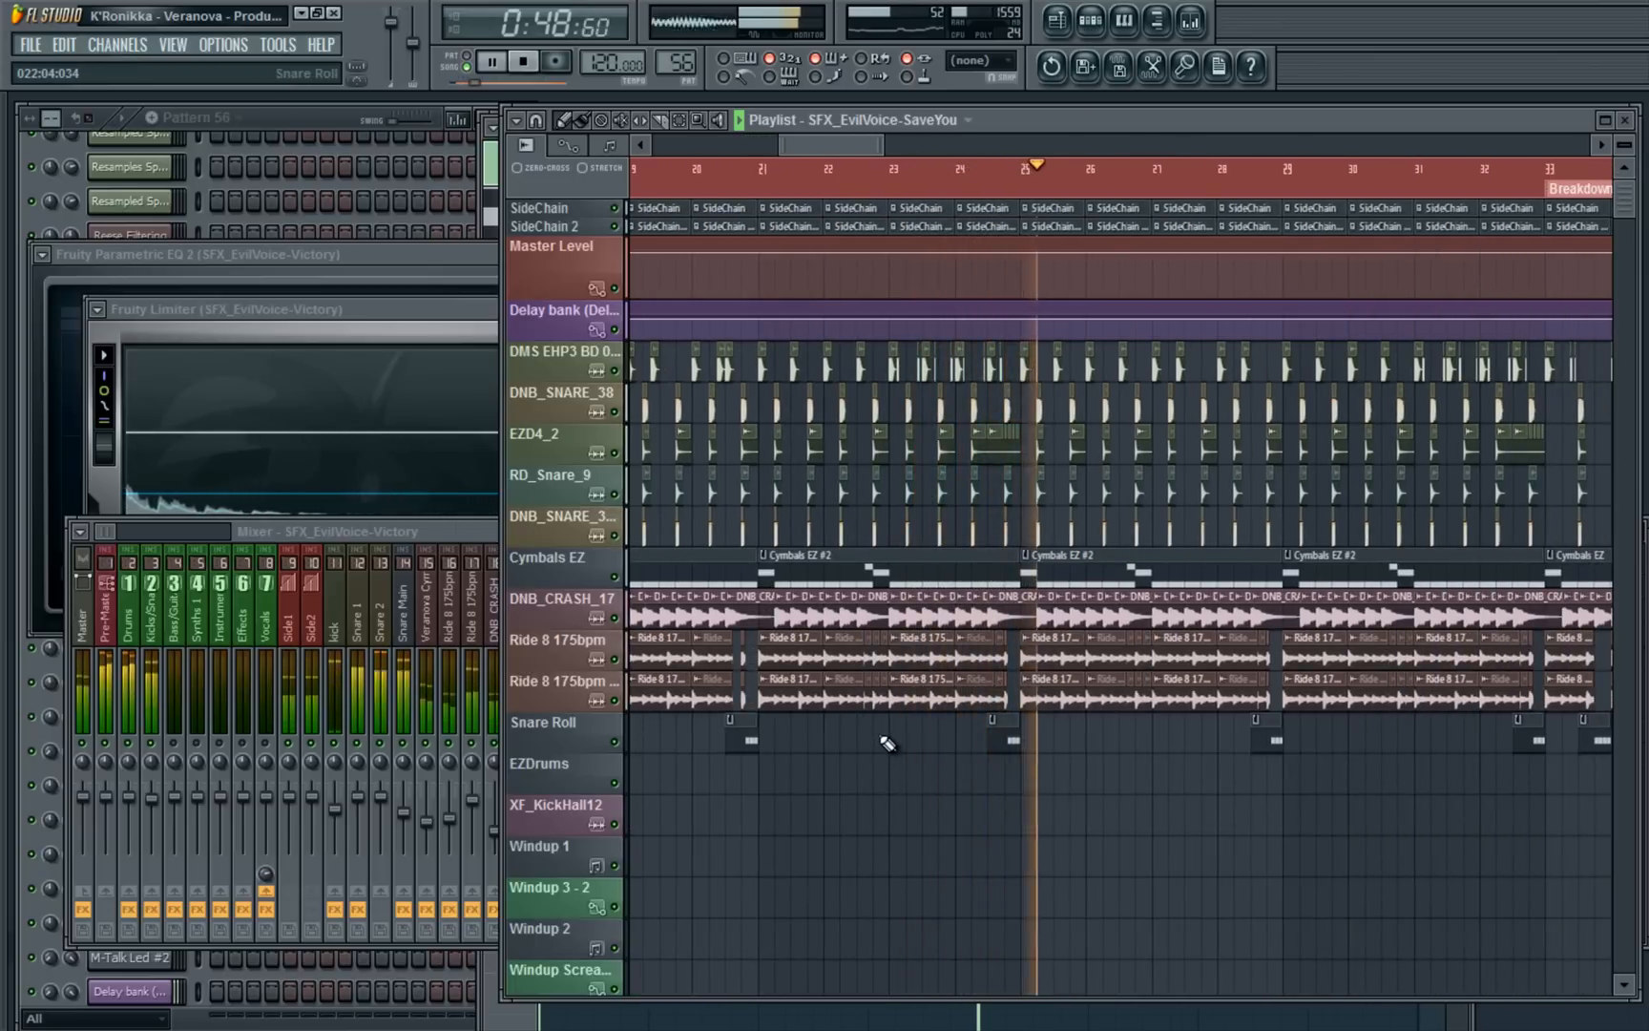
{"action": "key", "text": "space"}
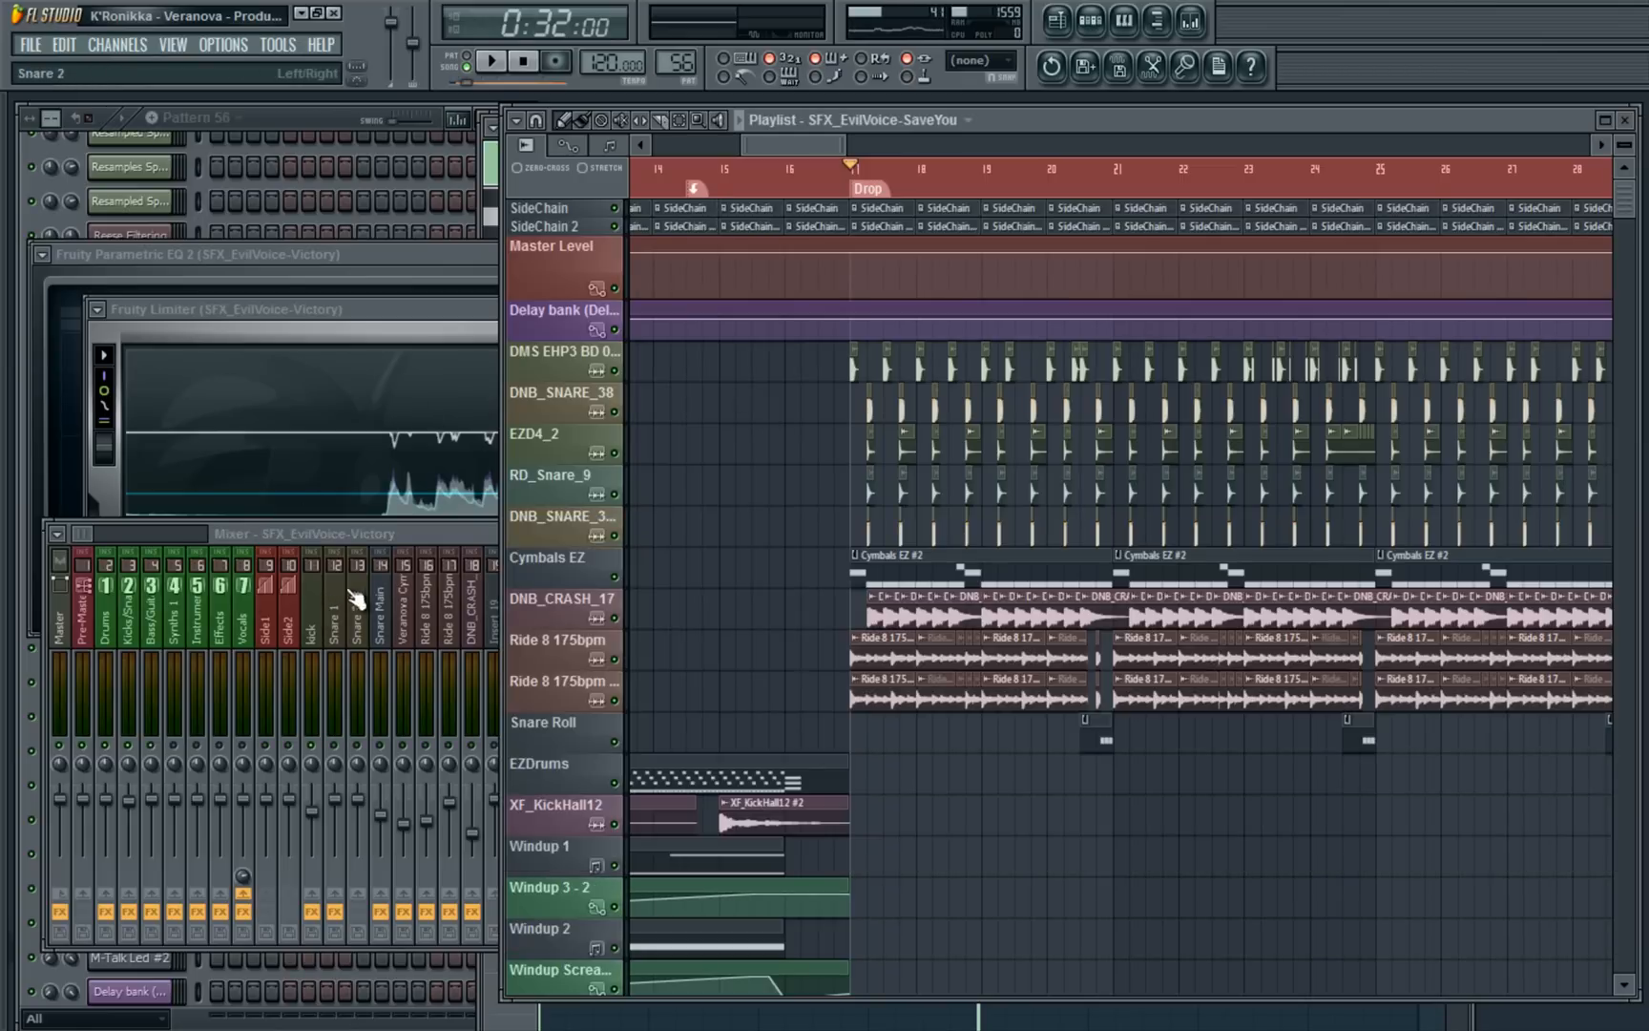
Play the drop with the kick mixer track selected, first with its effects enabled and again with them bypassed
{"action": "left_click", "coordinate": [313, 618]}
{"action": "key", "text": "space"}
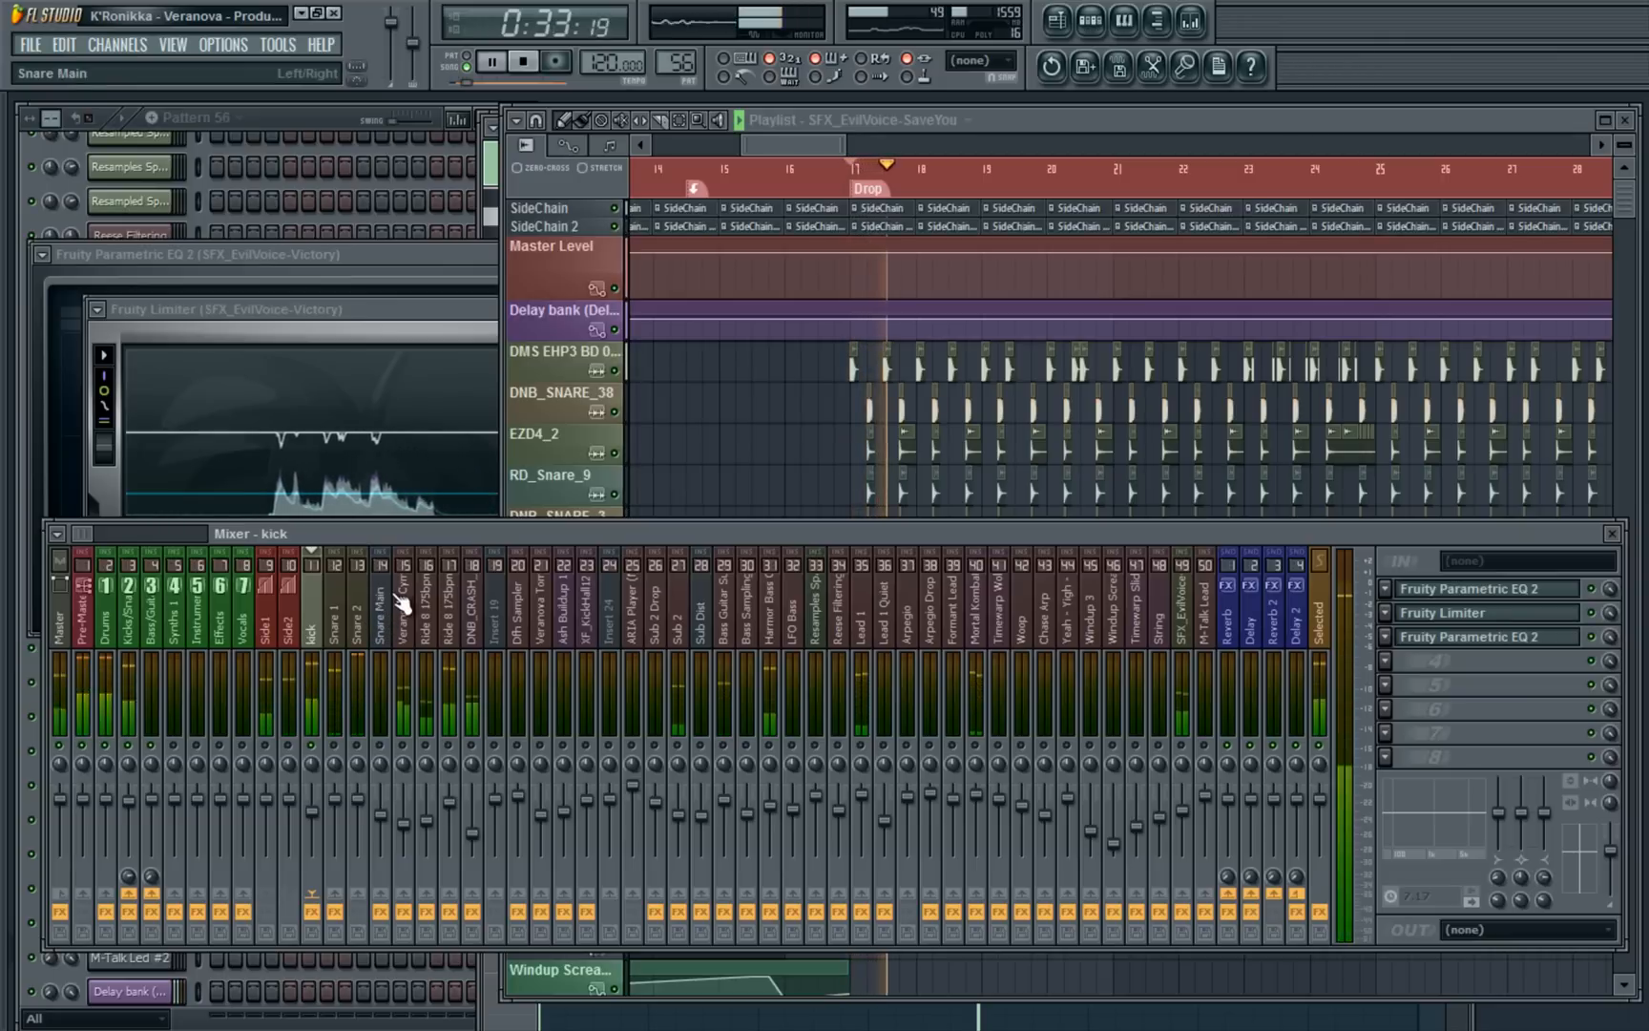
{"action": "key", "text": "space"}
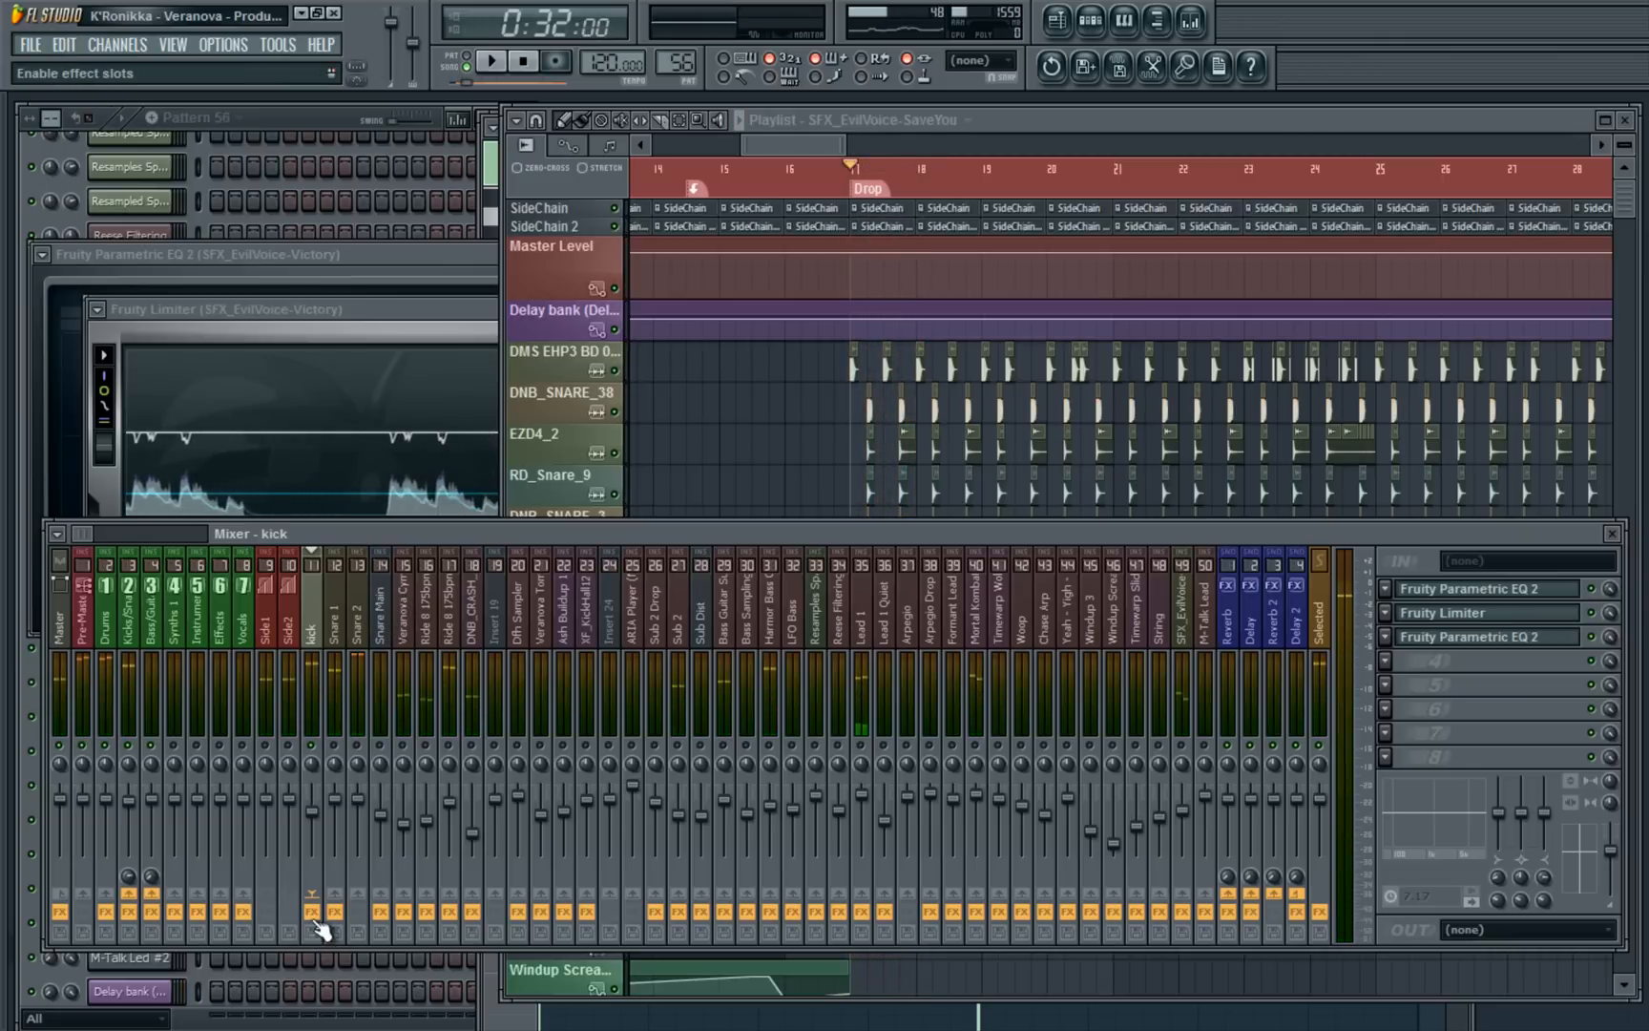
{"action": "left_click", "coordinate": [318, 914]}
{"action": "key", "text": "space"}
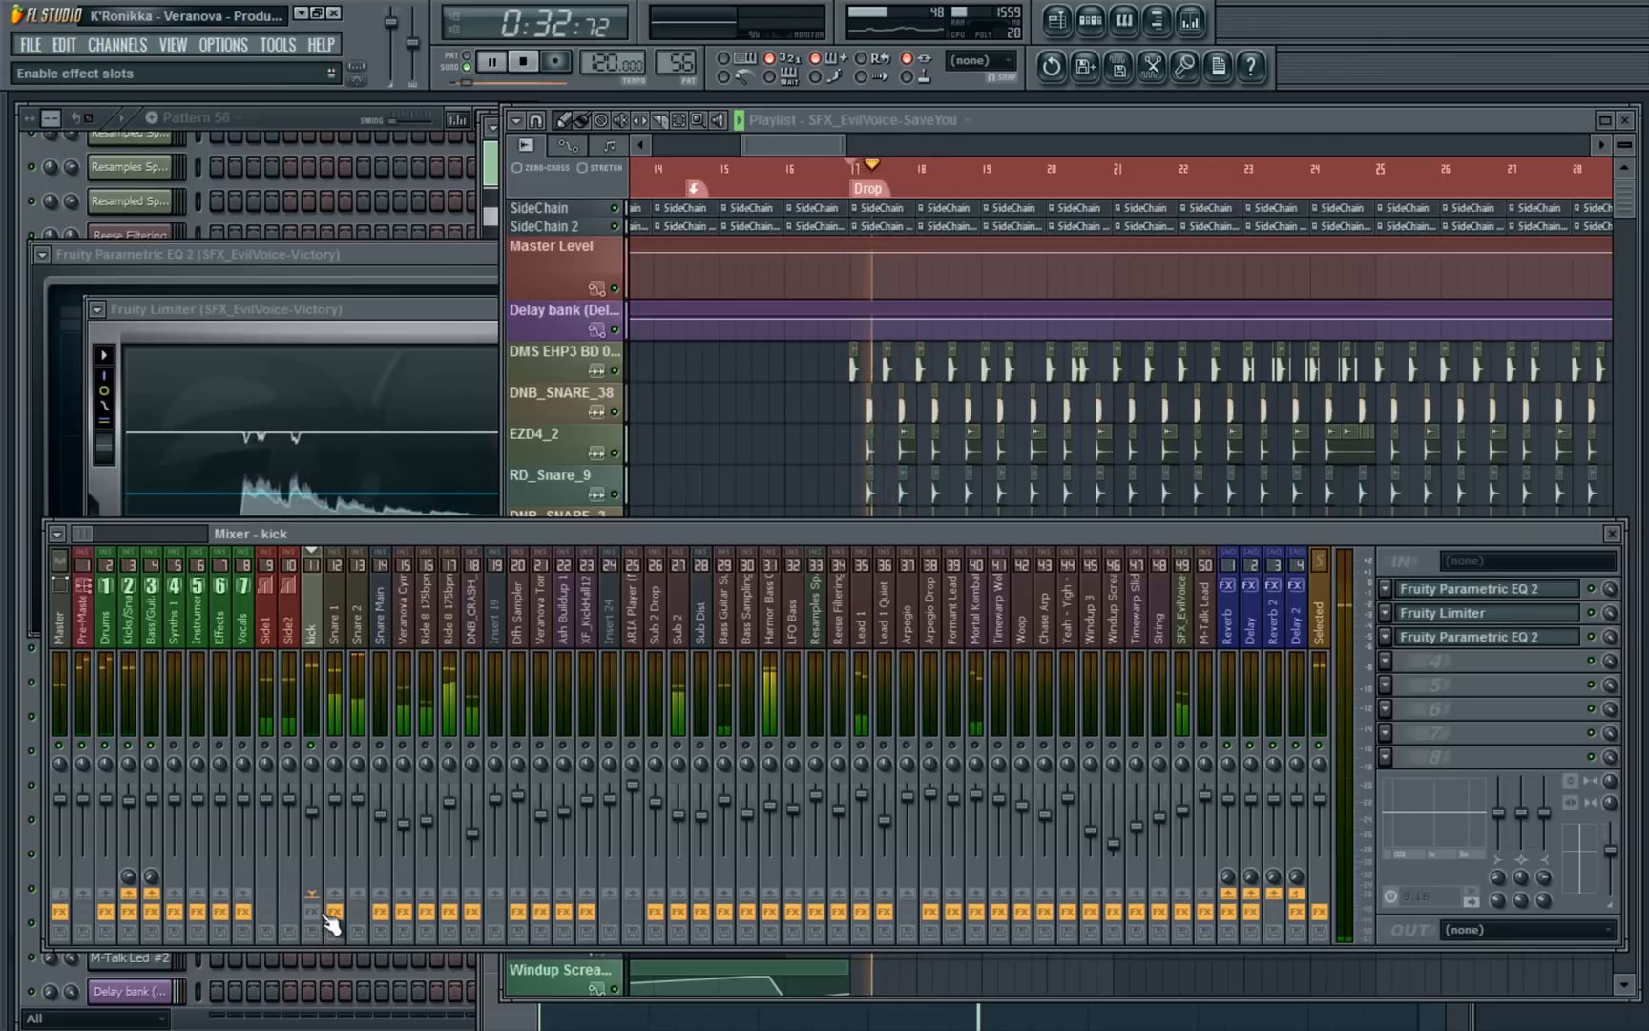
{"action": "key", "text": "space"}
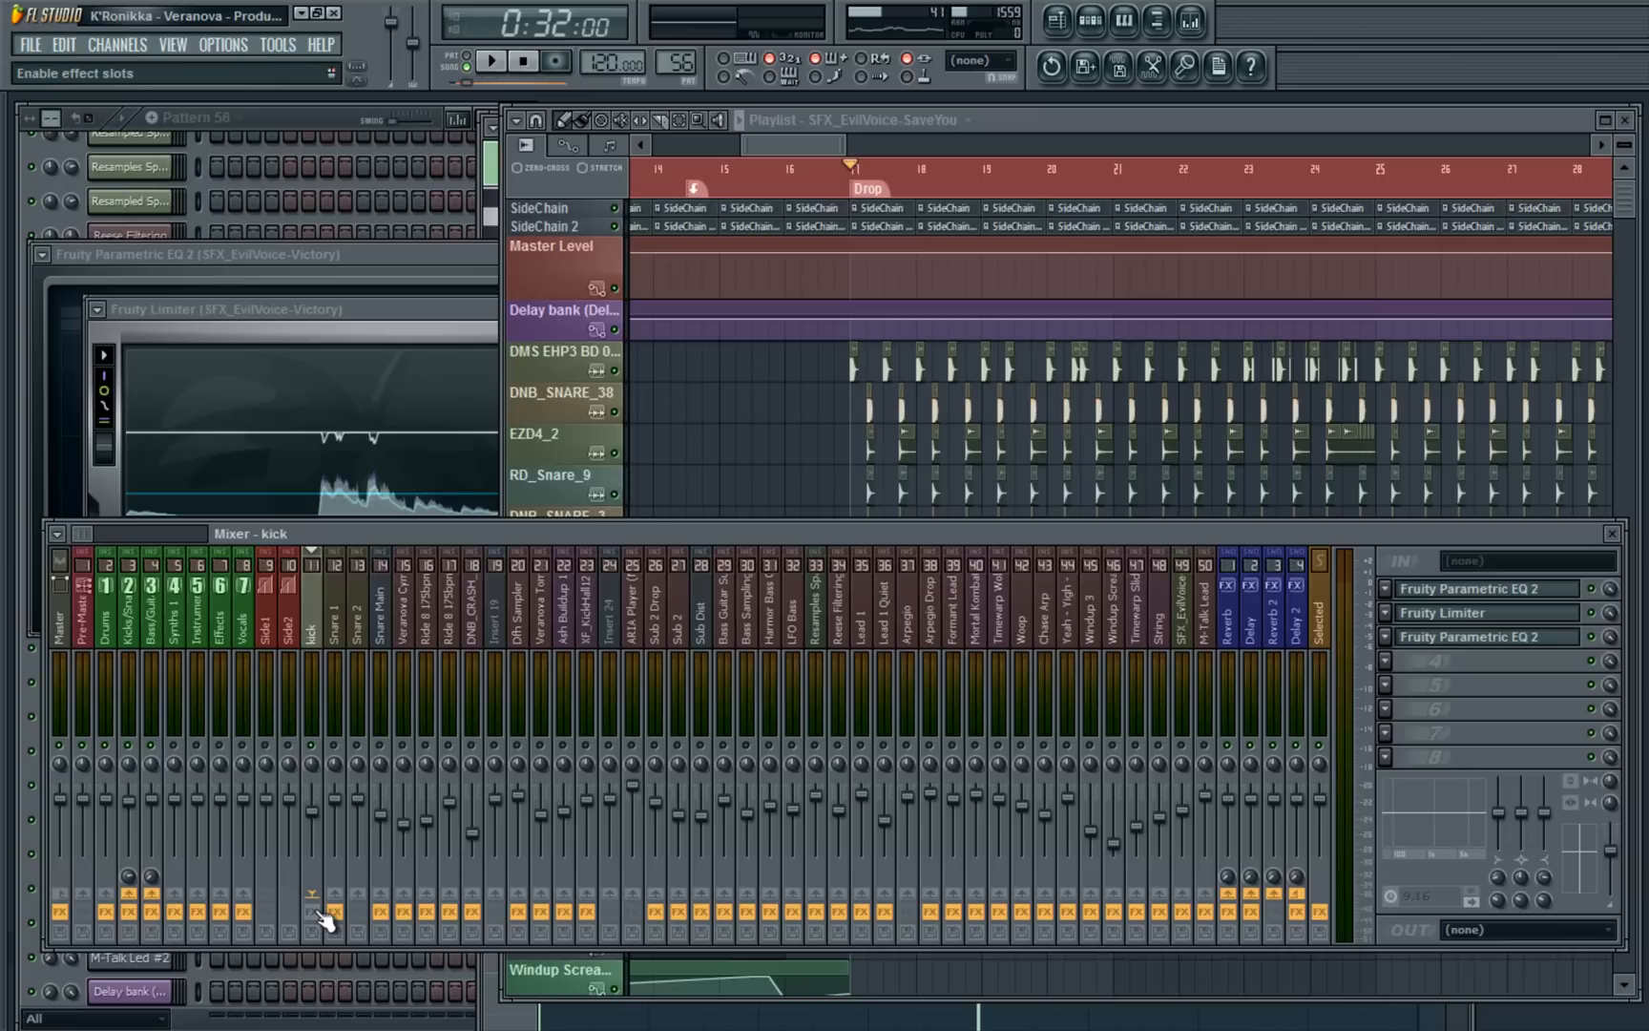
Inspect the kick's first Fruity Parametric EQ 2 and its Fruity Limiter's ratio and release, with the track's effects re-enabled
{"action": "left_click", "coordinate": [1530, 590]}
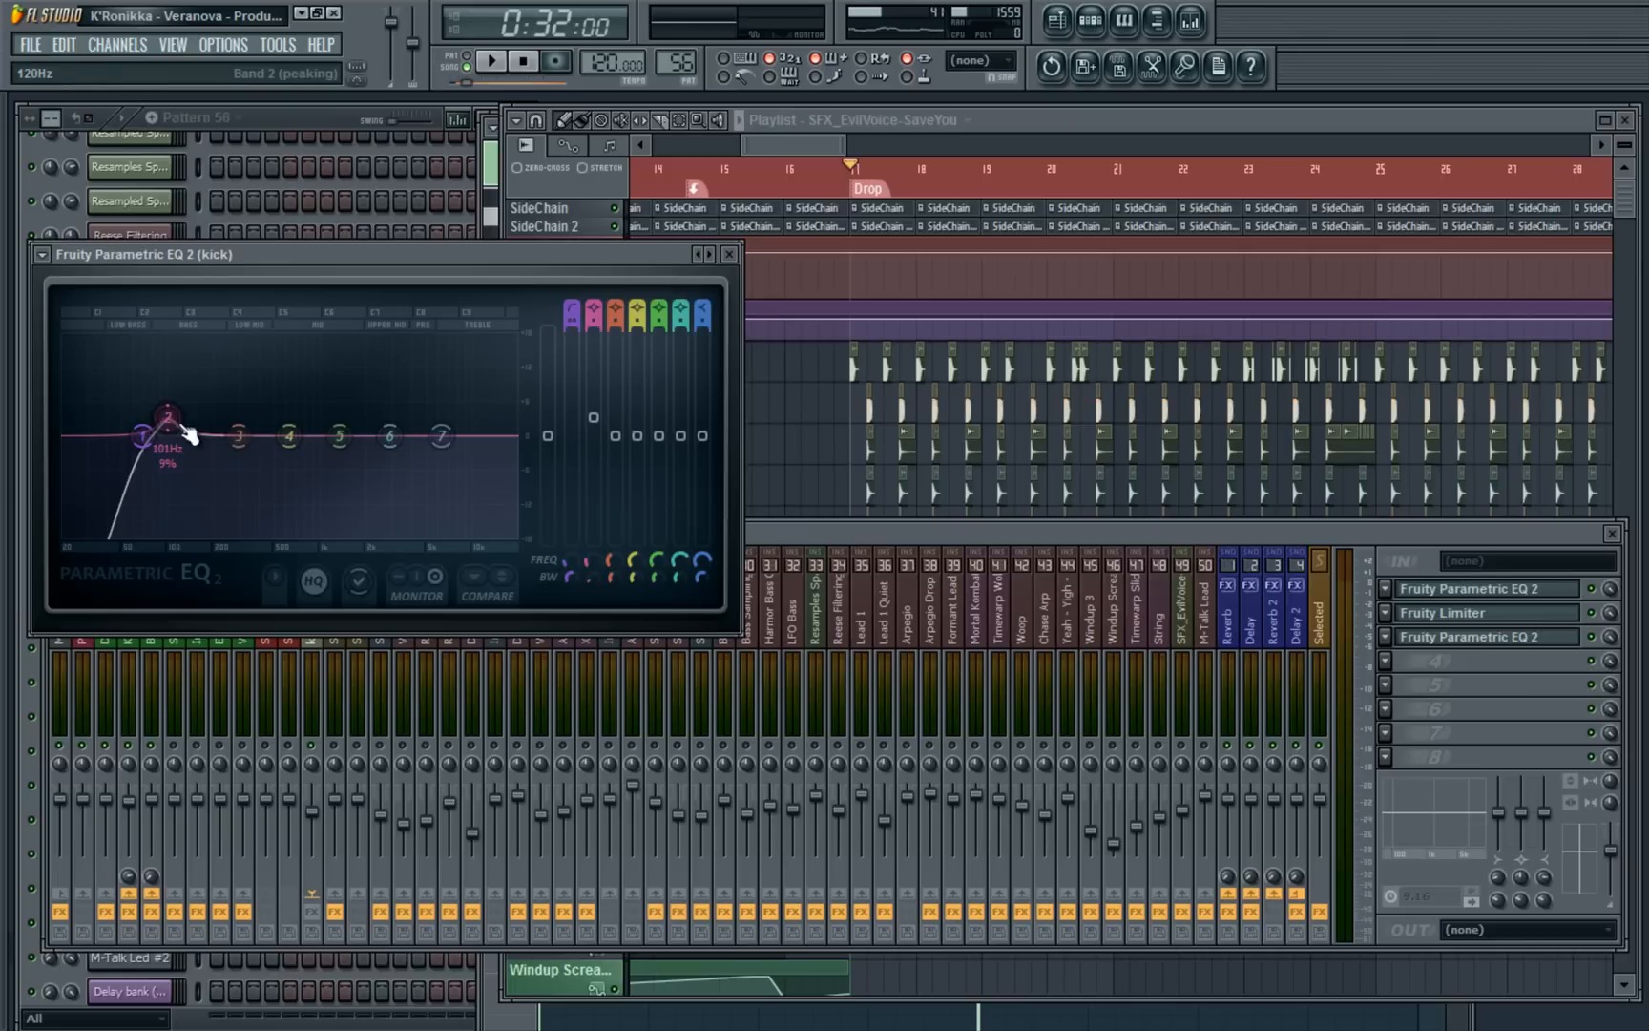
{"action": "left_click", "coordinate": [1470, 613]}
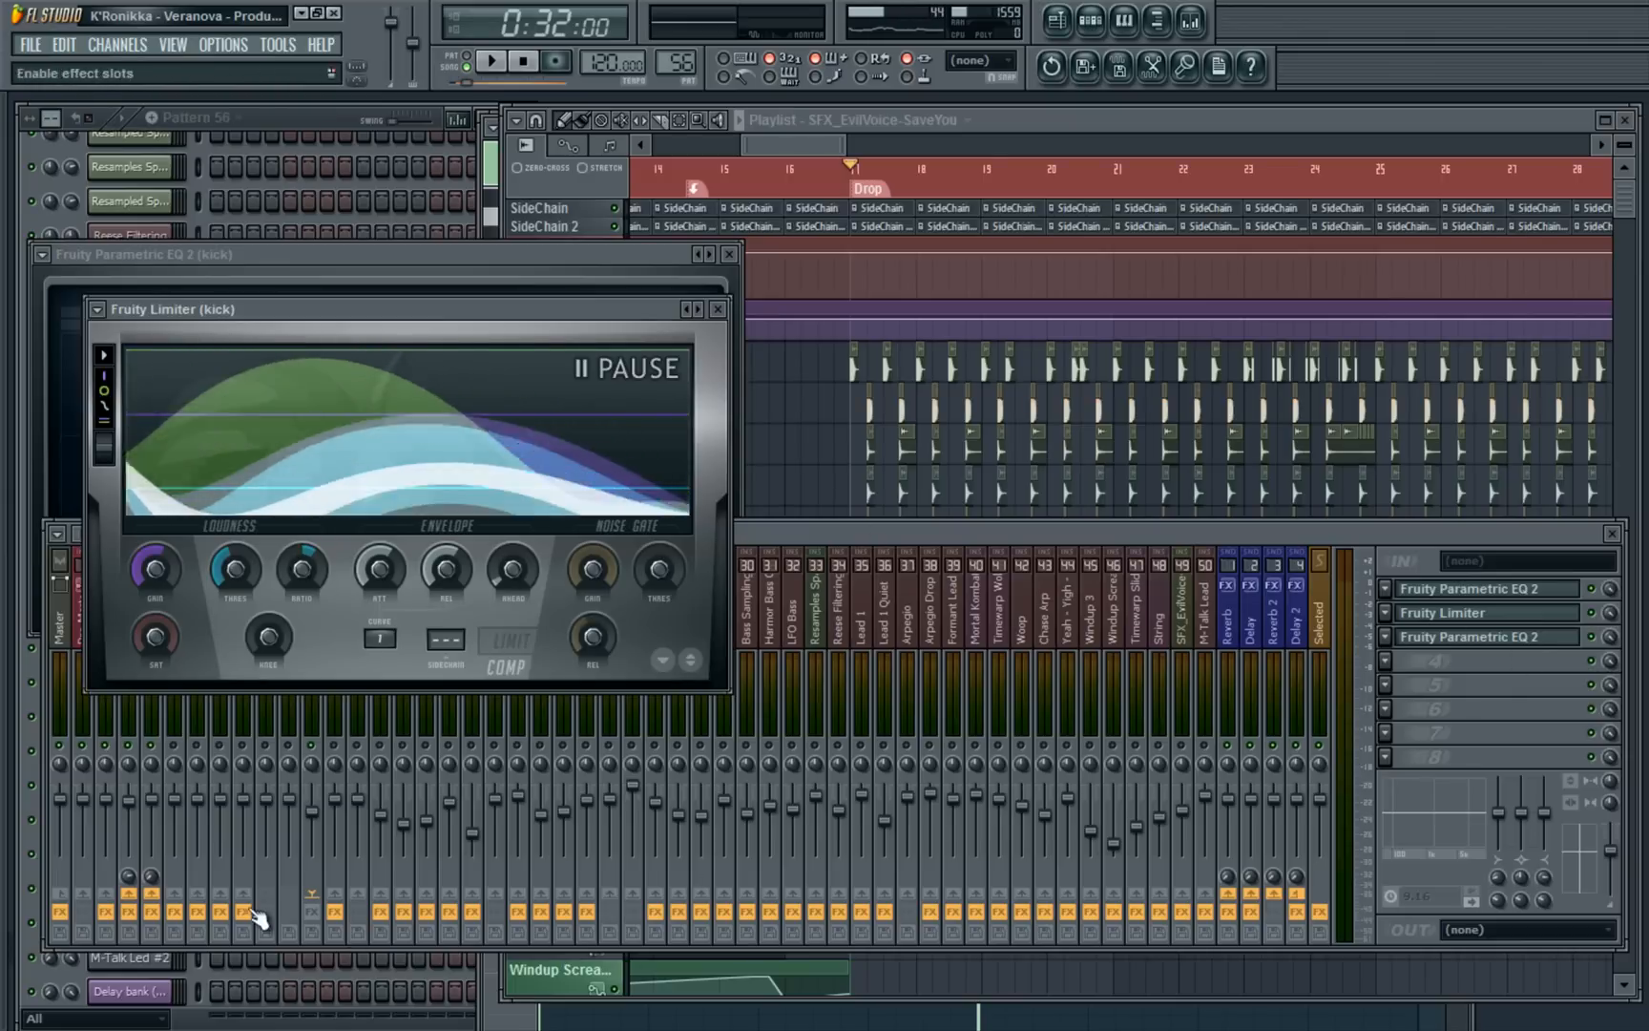
{"action": "left_click", "coordinate": [313, 912]}
{"action": "left_click_drag", "start_coordinate": [466, 314], "coordinate": [589, 245]}
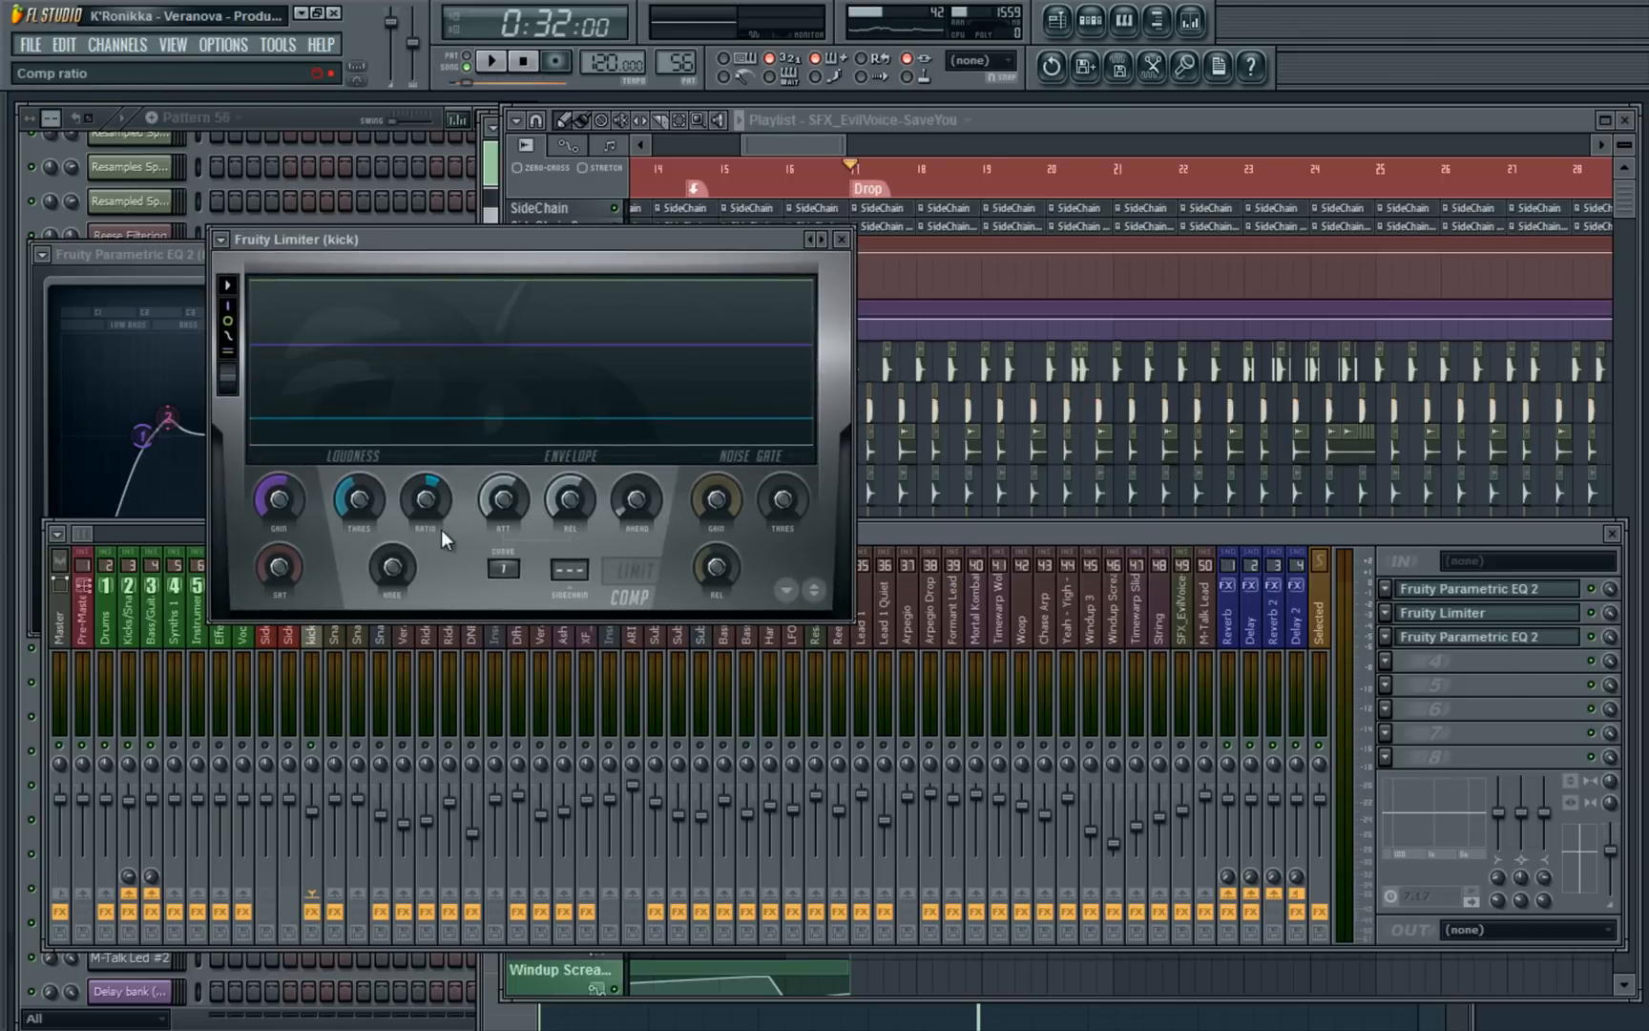
{"action": "left_click_drag", "start_coordinate": [424, 507], "coordinate": [422, 503]}
{"action": "left_click_drag", "start_coordinate": [573, 499], "coordinate": [566, 498]}
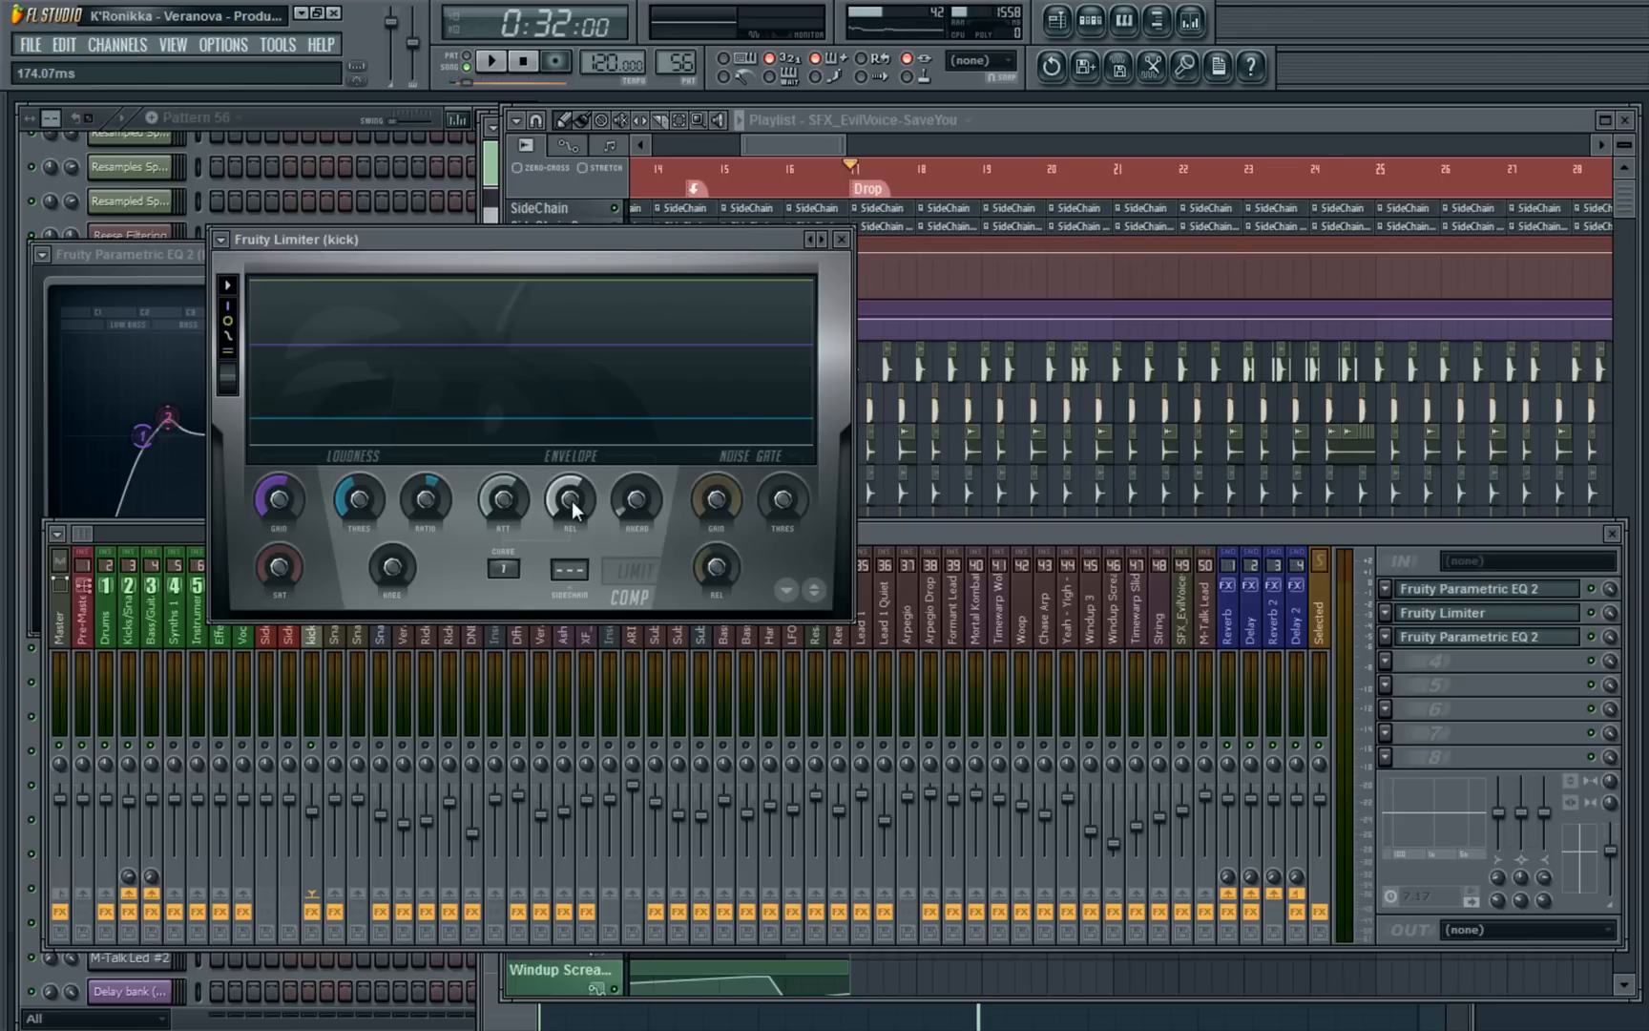
Open the kick's second Fruity Parametric EQ 2, shift its window aside, and play the drop to watch its spectrum
{"action": "left_click", "coordinate": [1480, 643]}
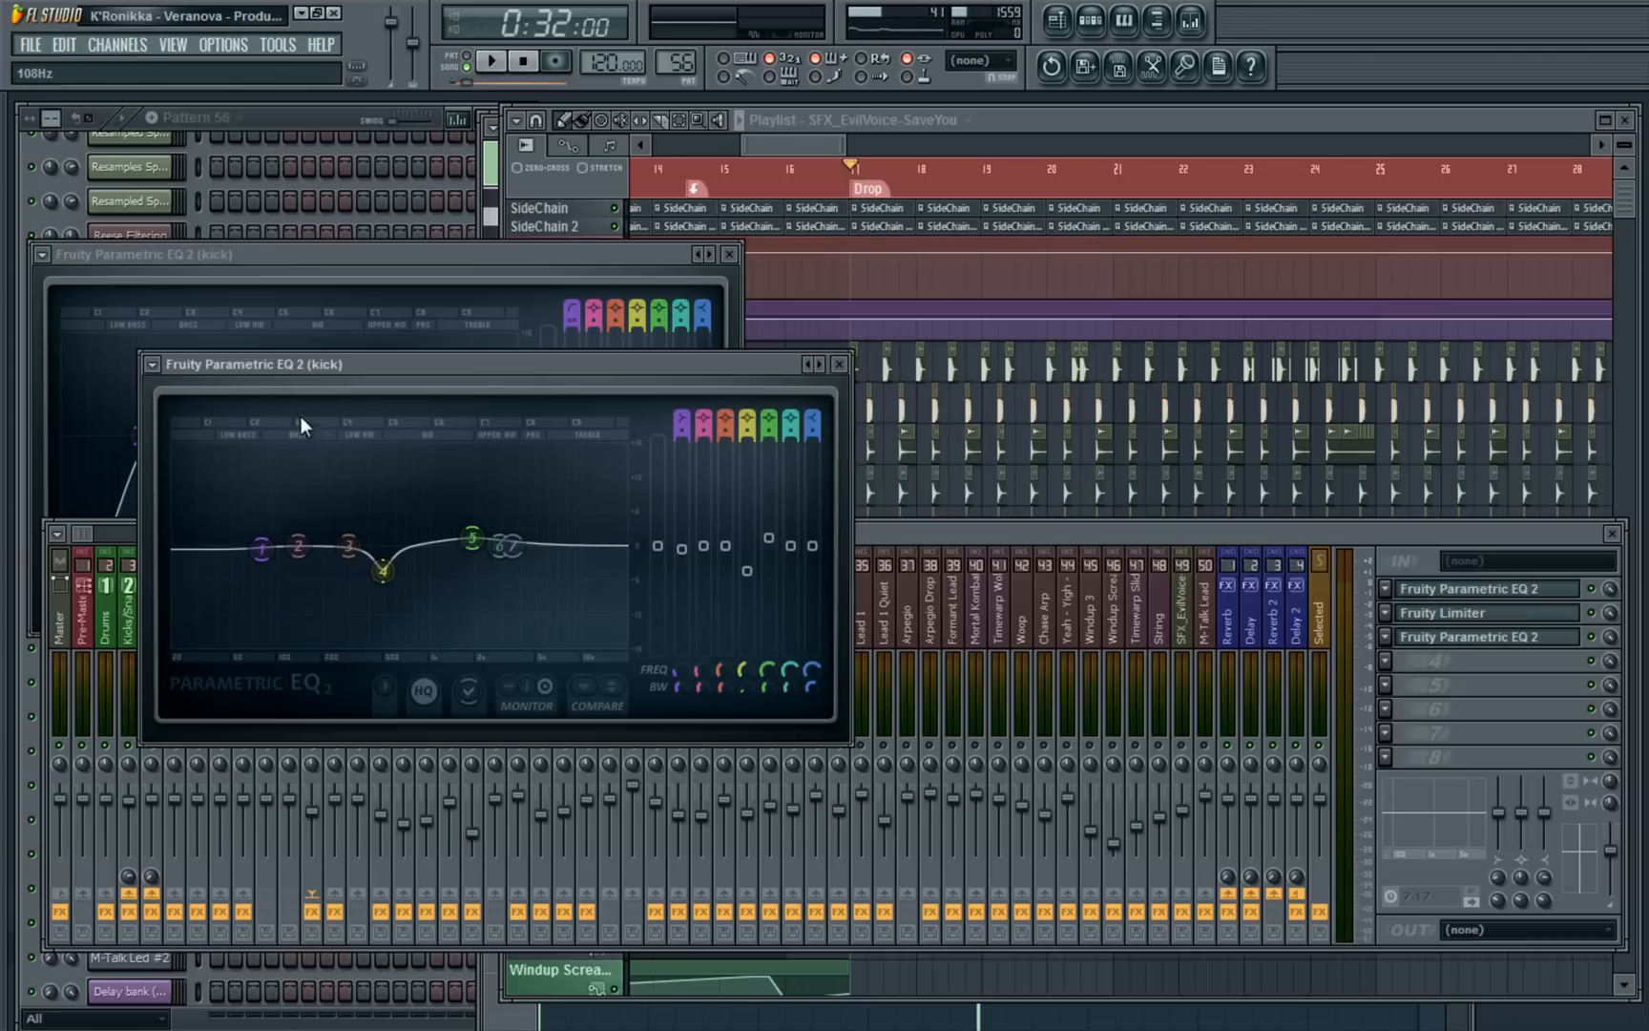
{"action": "left_click_drag", "start_coordinate": [460, 366], "coordinate": [669, 366]}
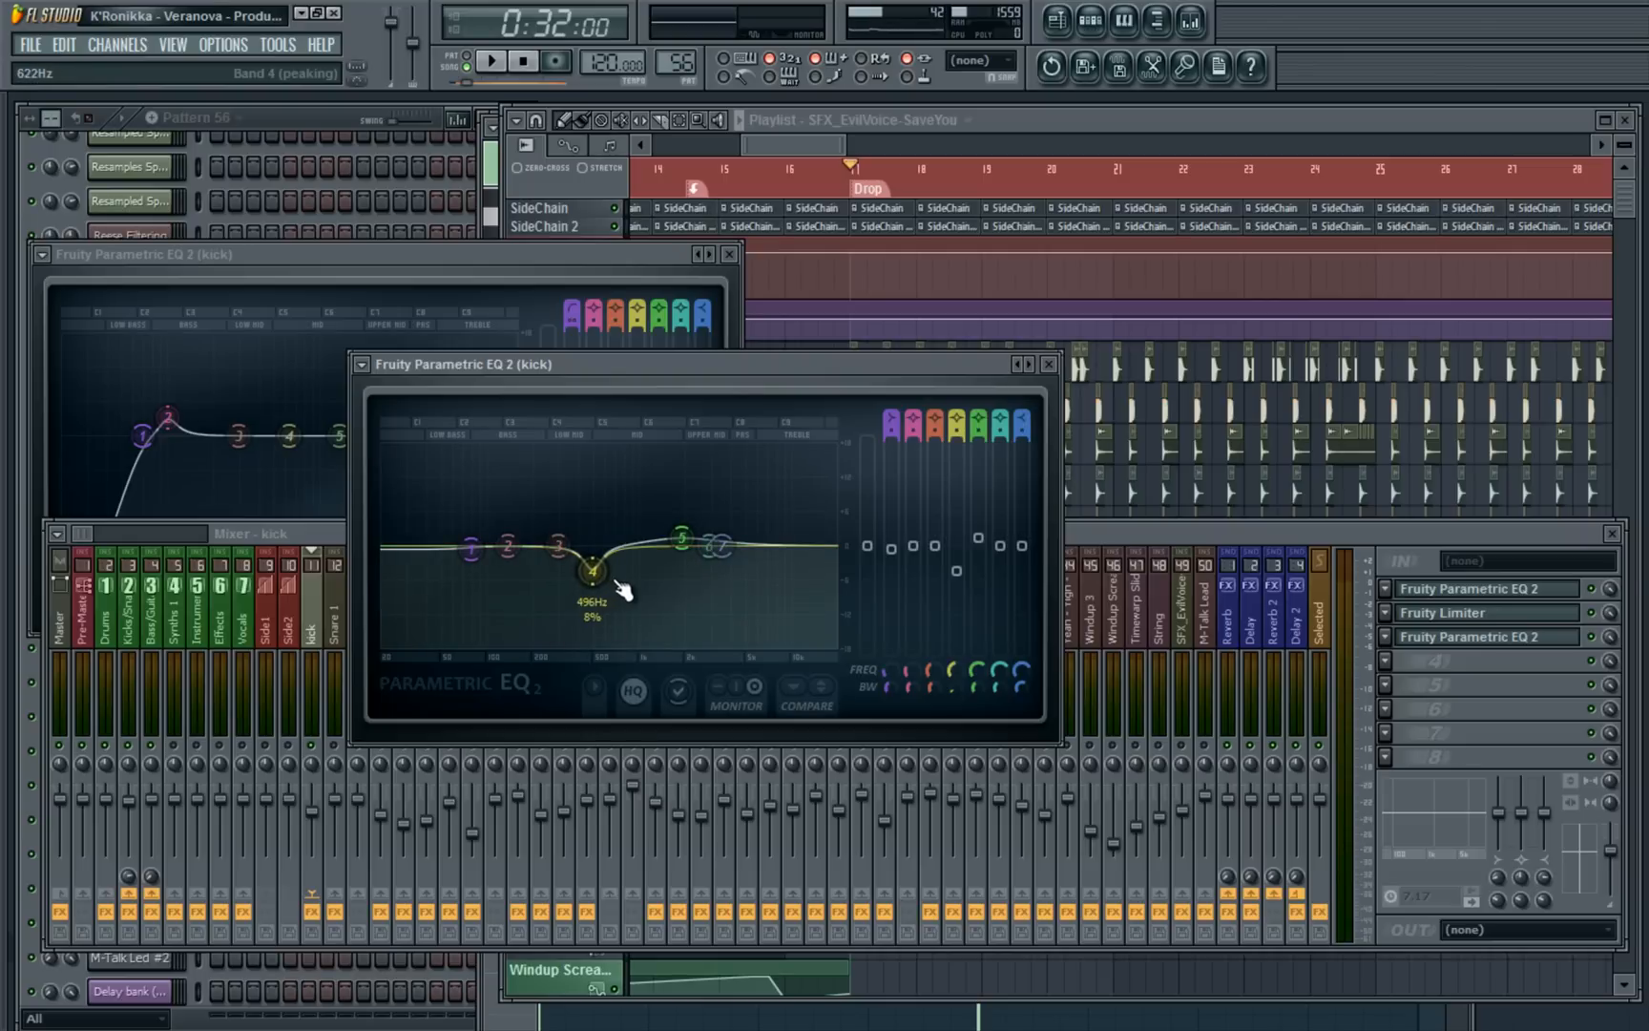
{"action": "key", "text": "space"}
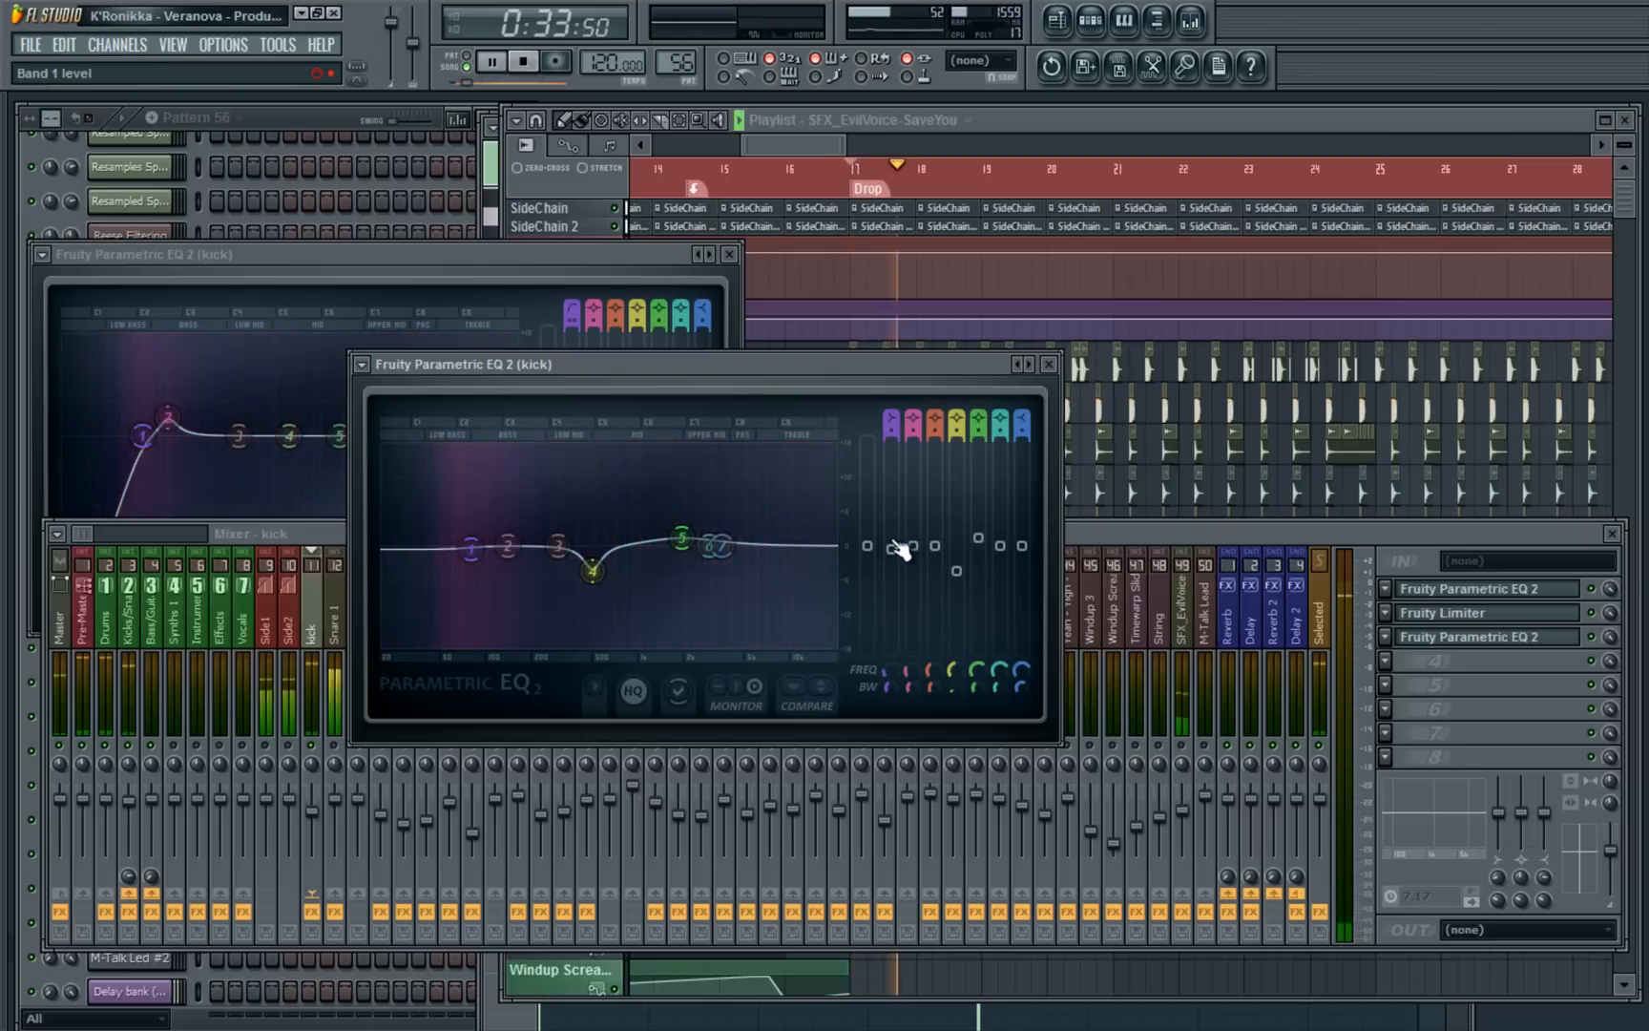
{"action": "key", "text": "space"}
{"action": "key", "text": "Escape"}
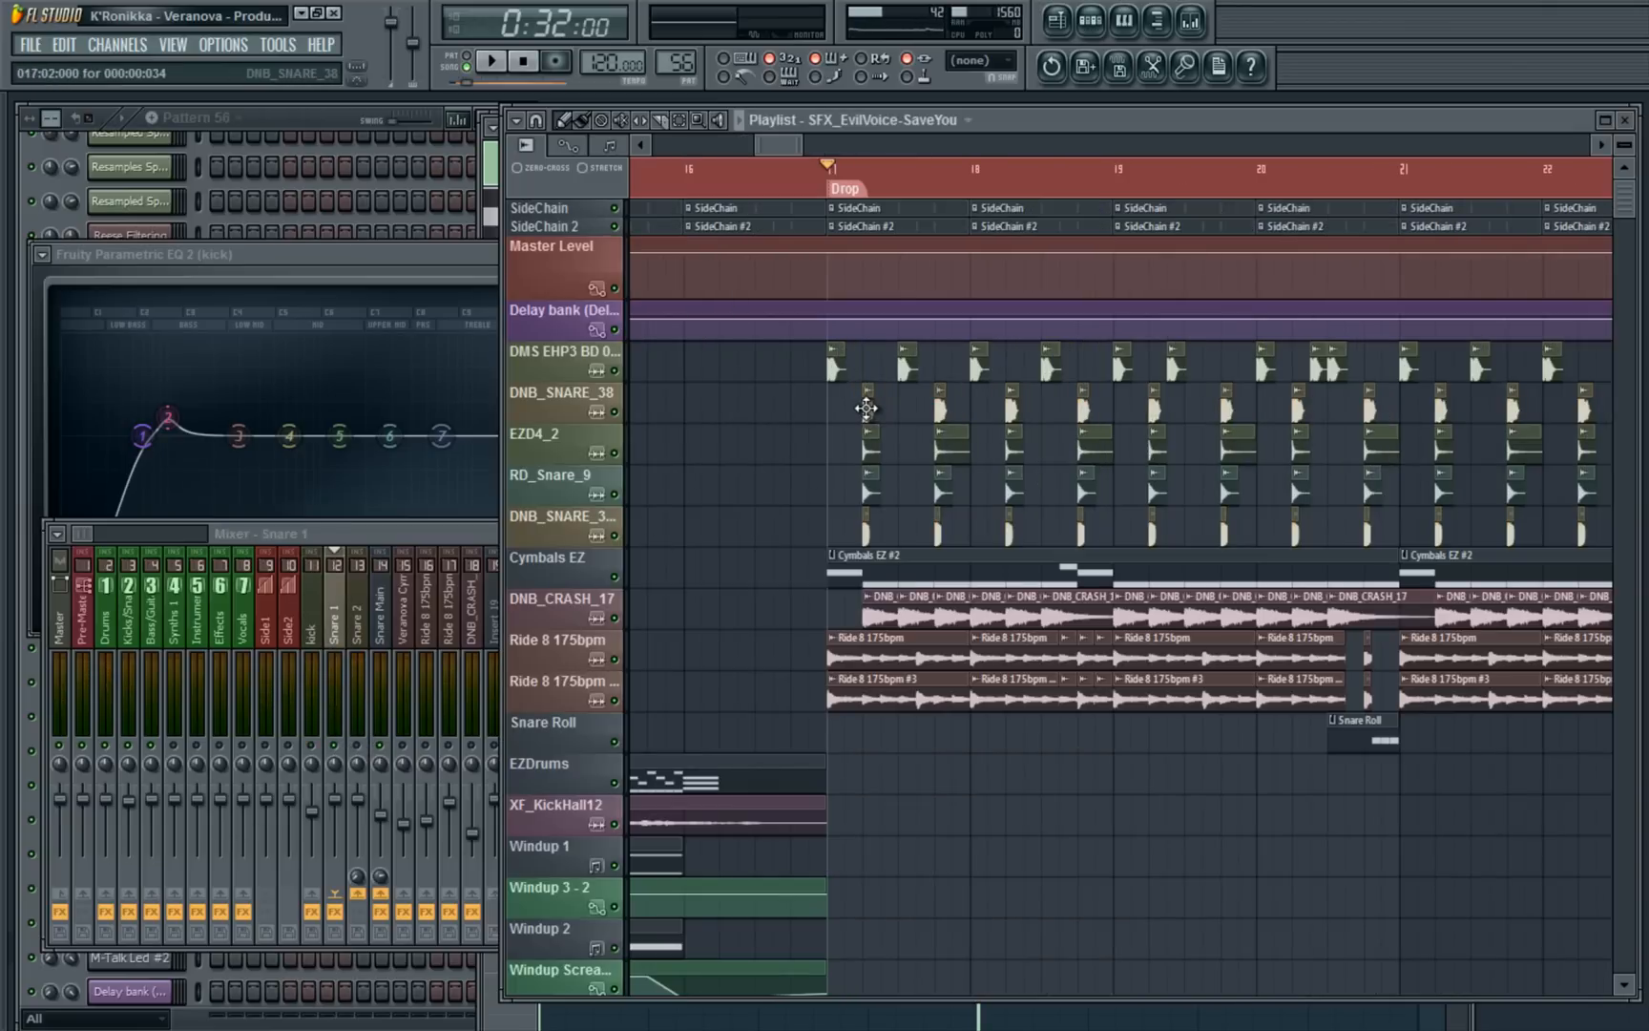
Preview the layered snare samples DNB_SNARE_38, EZD4_2, RD_Snare_9 and DNB_SNARE_38 #2 from their playlist clips
{"action": "double_click", "coordinate": [865, 408]}
{"action": "left_click", "coordinate": [963, 774]}
{"action": "double_click", "coordinate": [872, 446]}
{"action": "left_click", "coordinate": [430, 812]}
{"action": "double_click", "coordinate": [870, 488]}
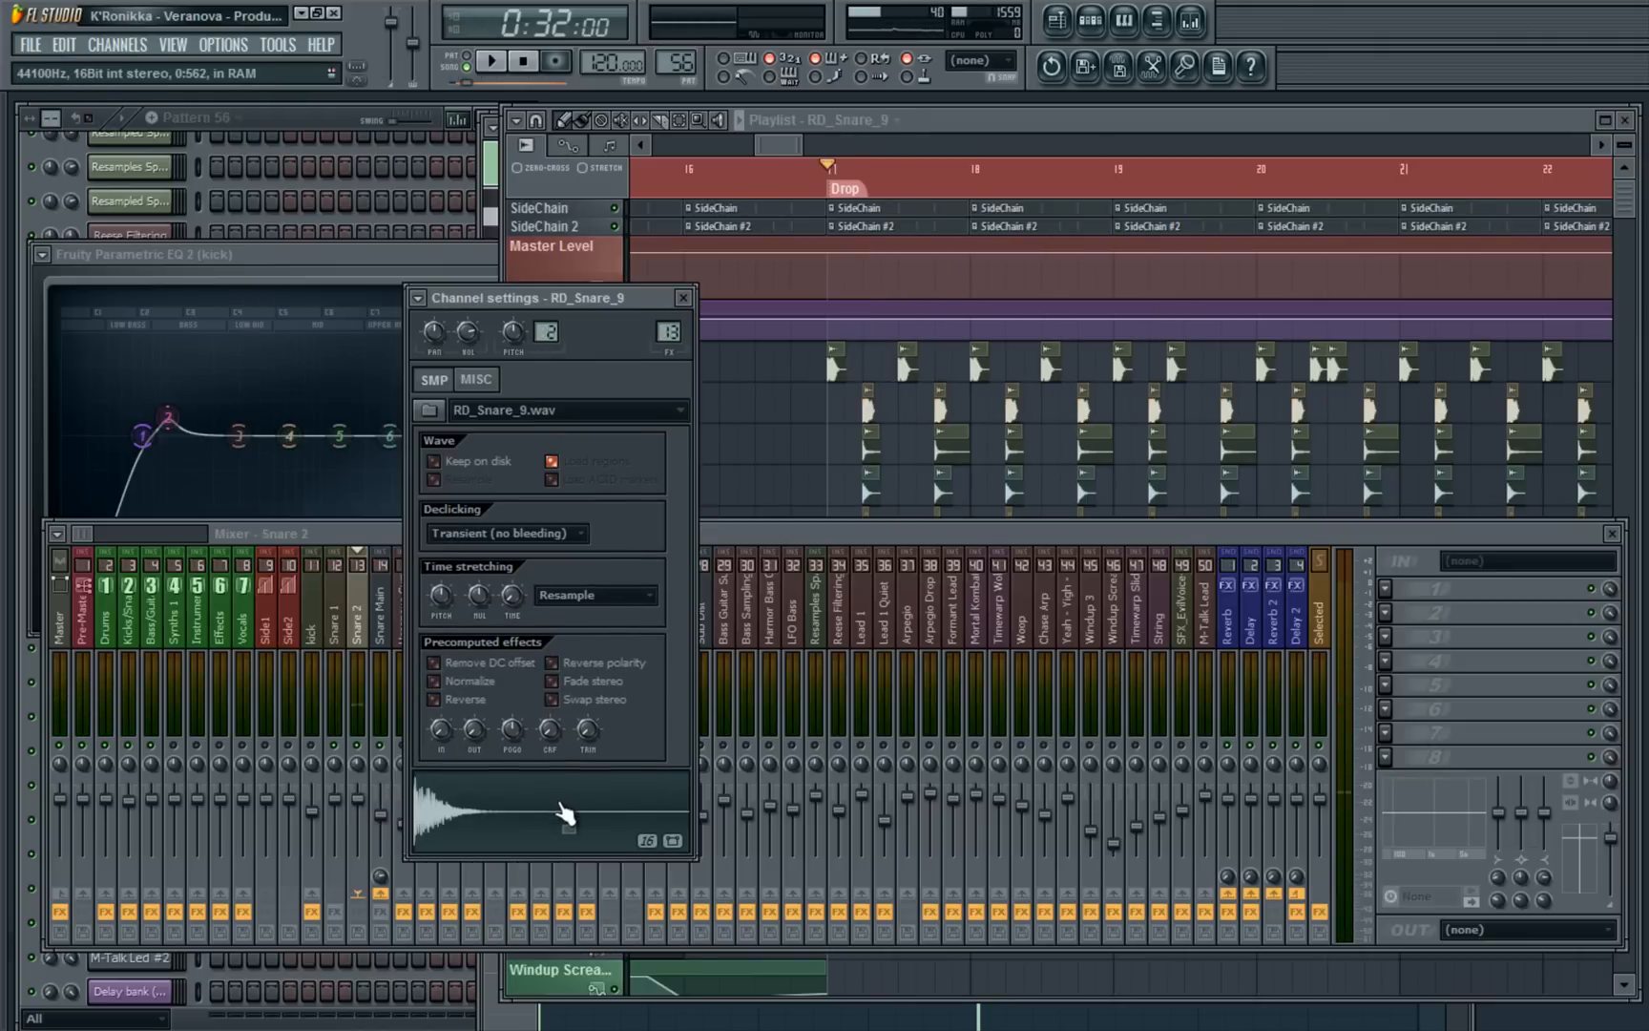
{"action": "left_click", "coordinate": [563, 811]}
{"action": "double_click", "coordinate": [865, 516]}
{"action": "left_click", "coordinate": [540, 818]}
{"action": "left_click", "coordinate": [544, 823]}
{"action": "key", "text": "Escape"}
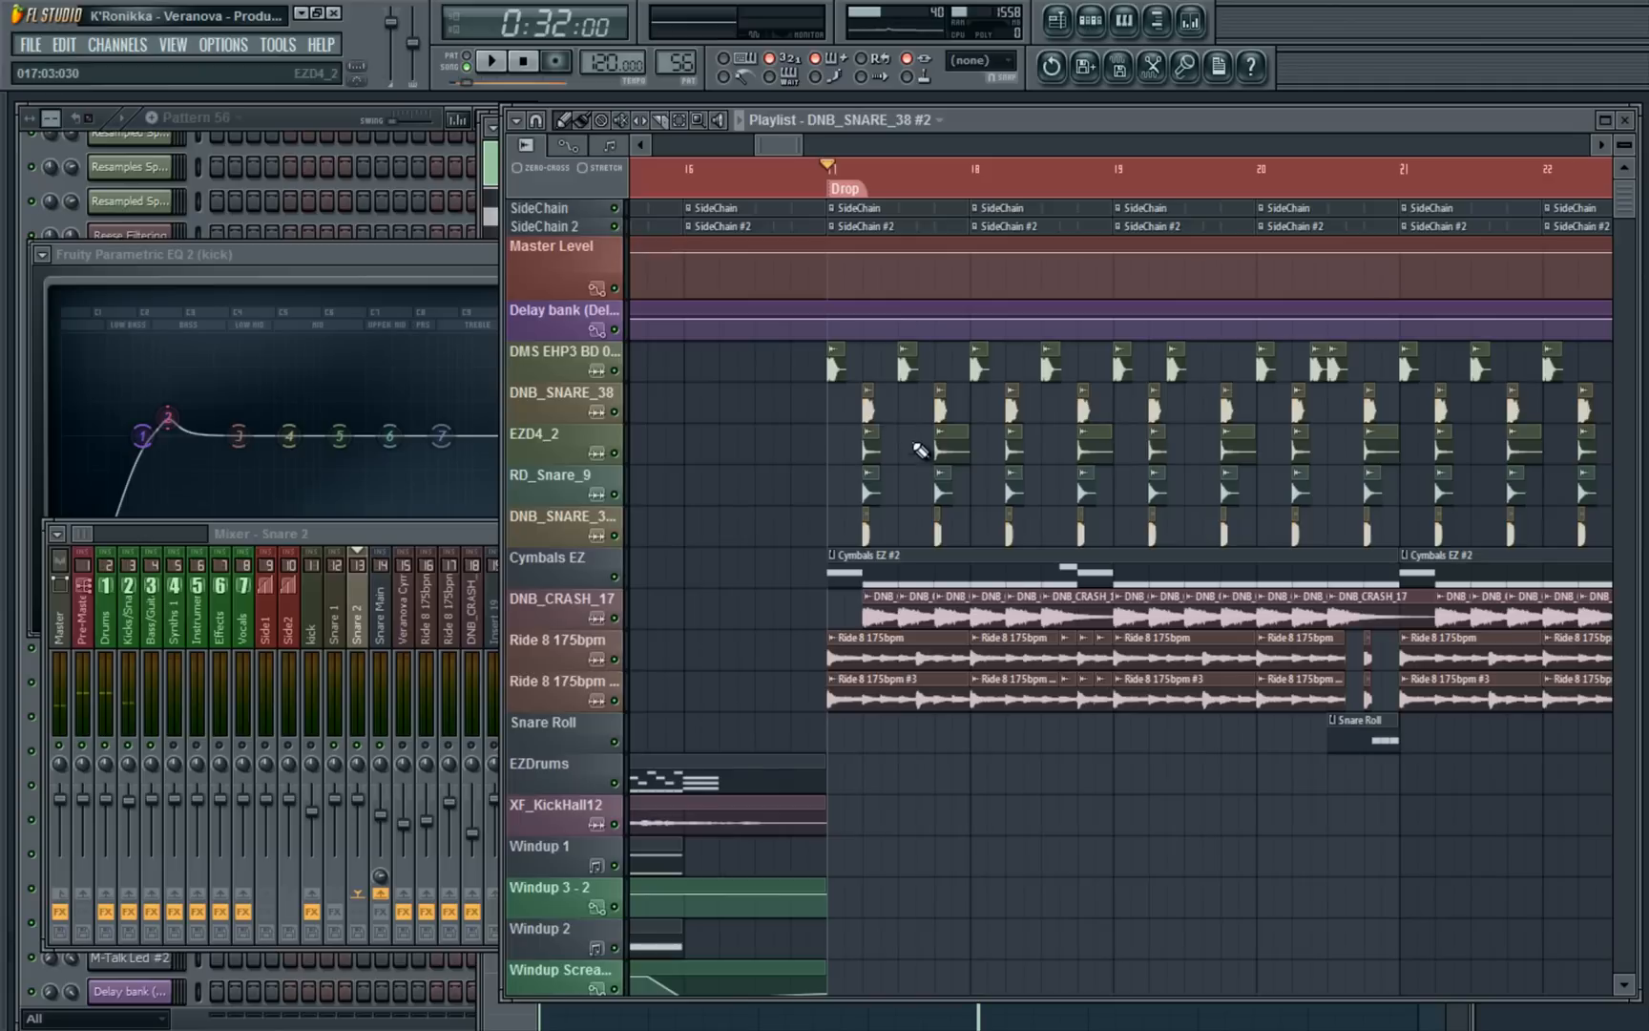
Enable the Snare 1 mixer track's effects and open its Fruity Parametric EQ 2
{"action": "left_click", "coordinate": [333, 627]}
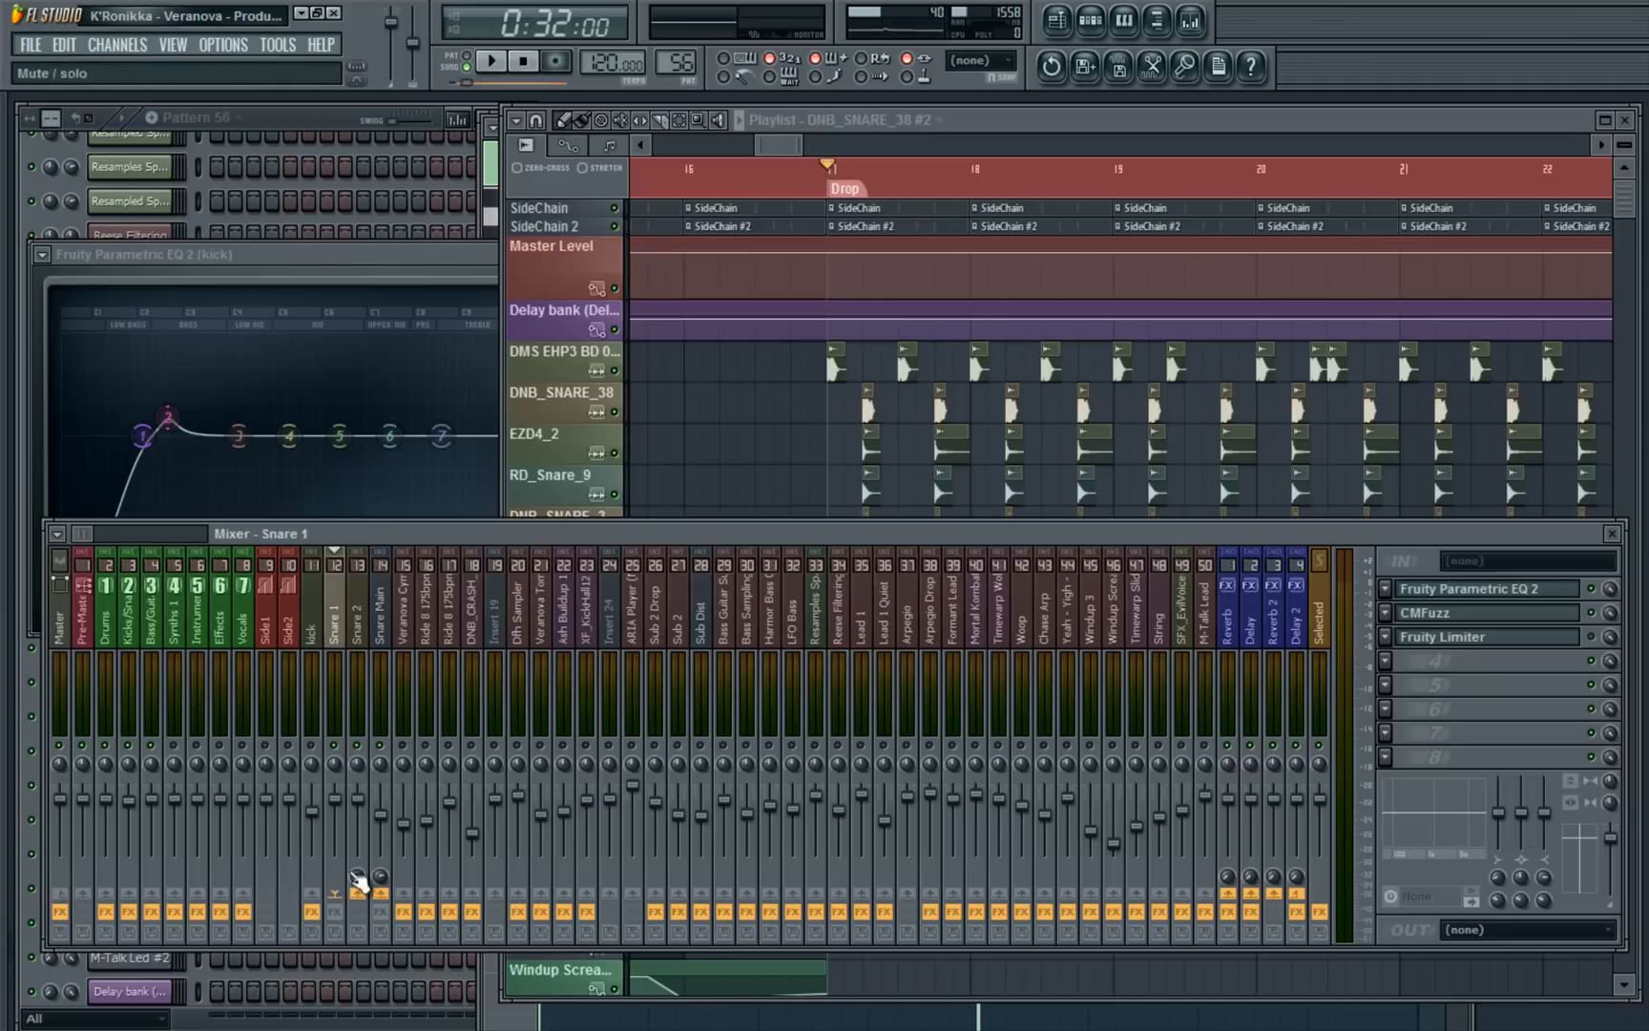
{"action": "left_click", "coordinate": [338, 913]}
{"action": "left_click", "coordinate": [1474, 589]}
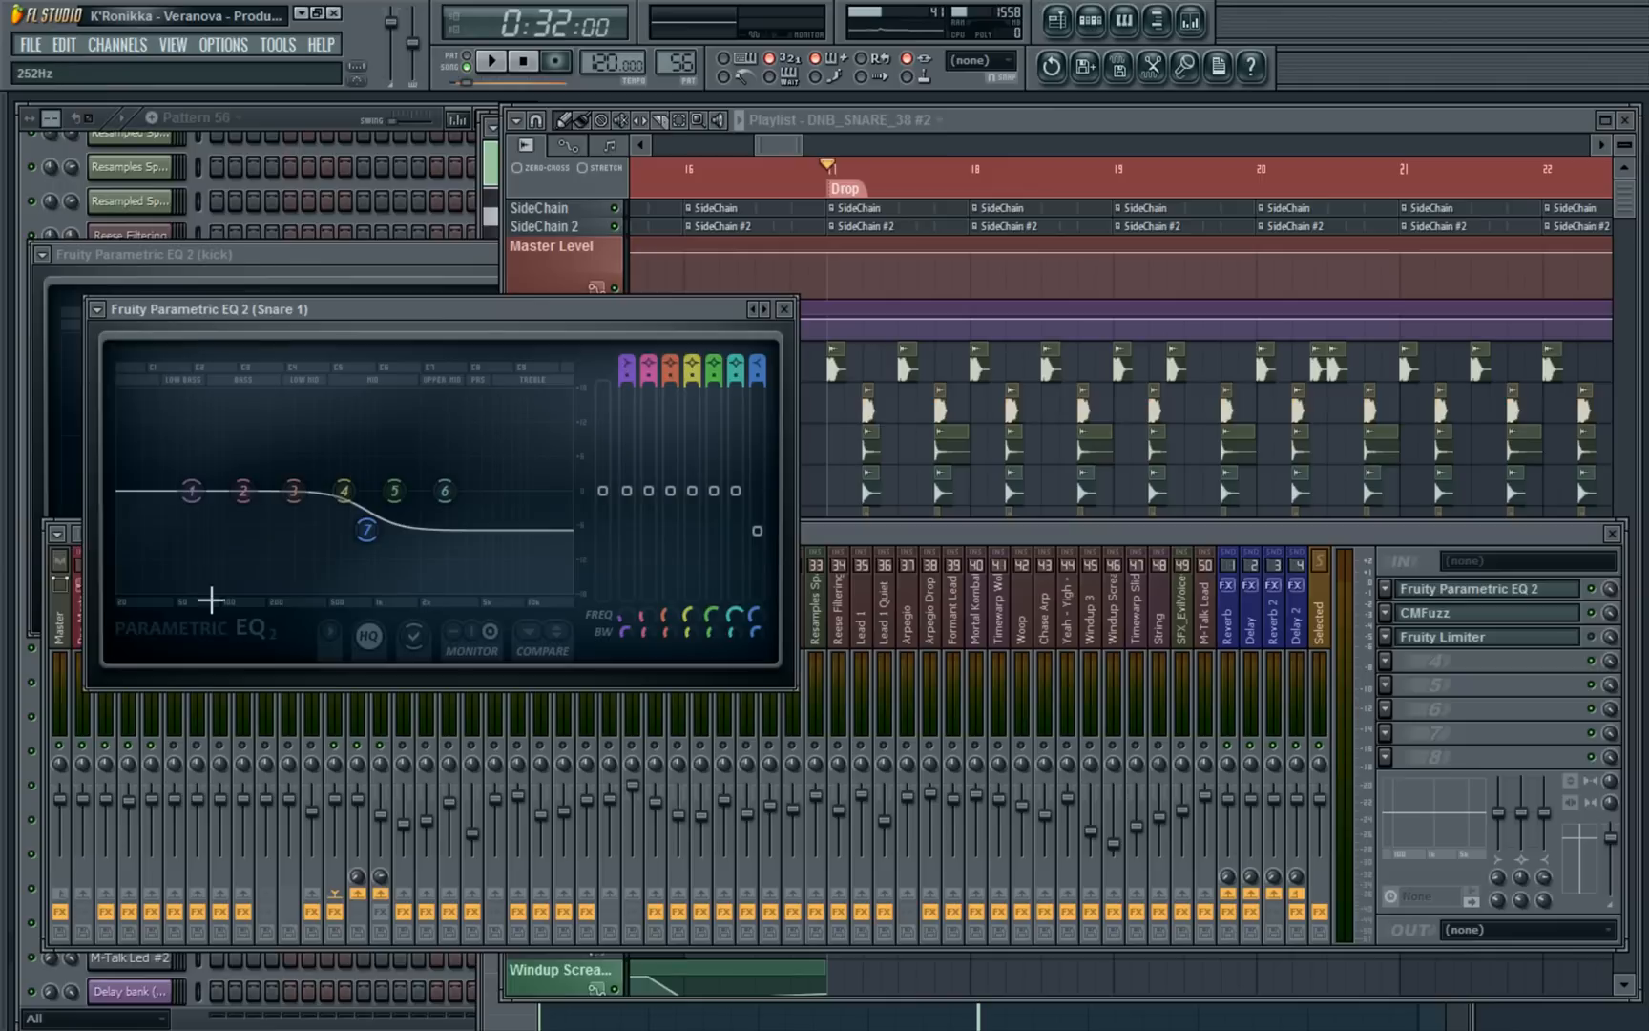
Play the drop twice to watch Snare 1's EQ spectrum, with the EQ window moved clear of the mixer
{"action": "left_click", "coordinate": [829, 447]}
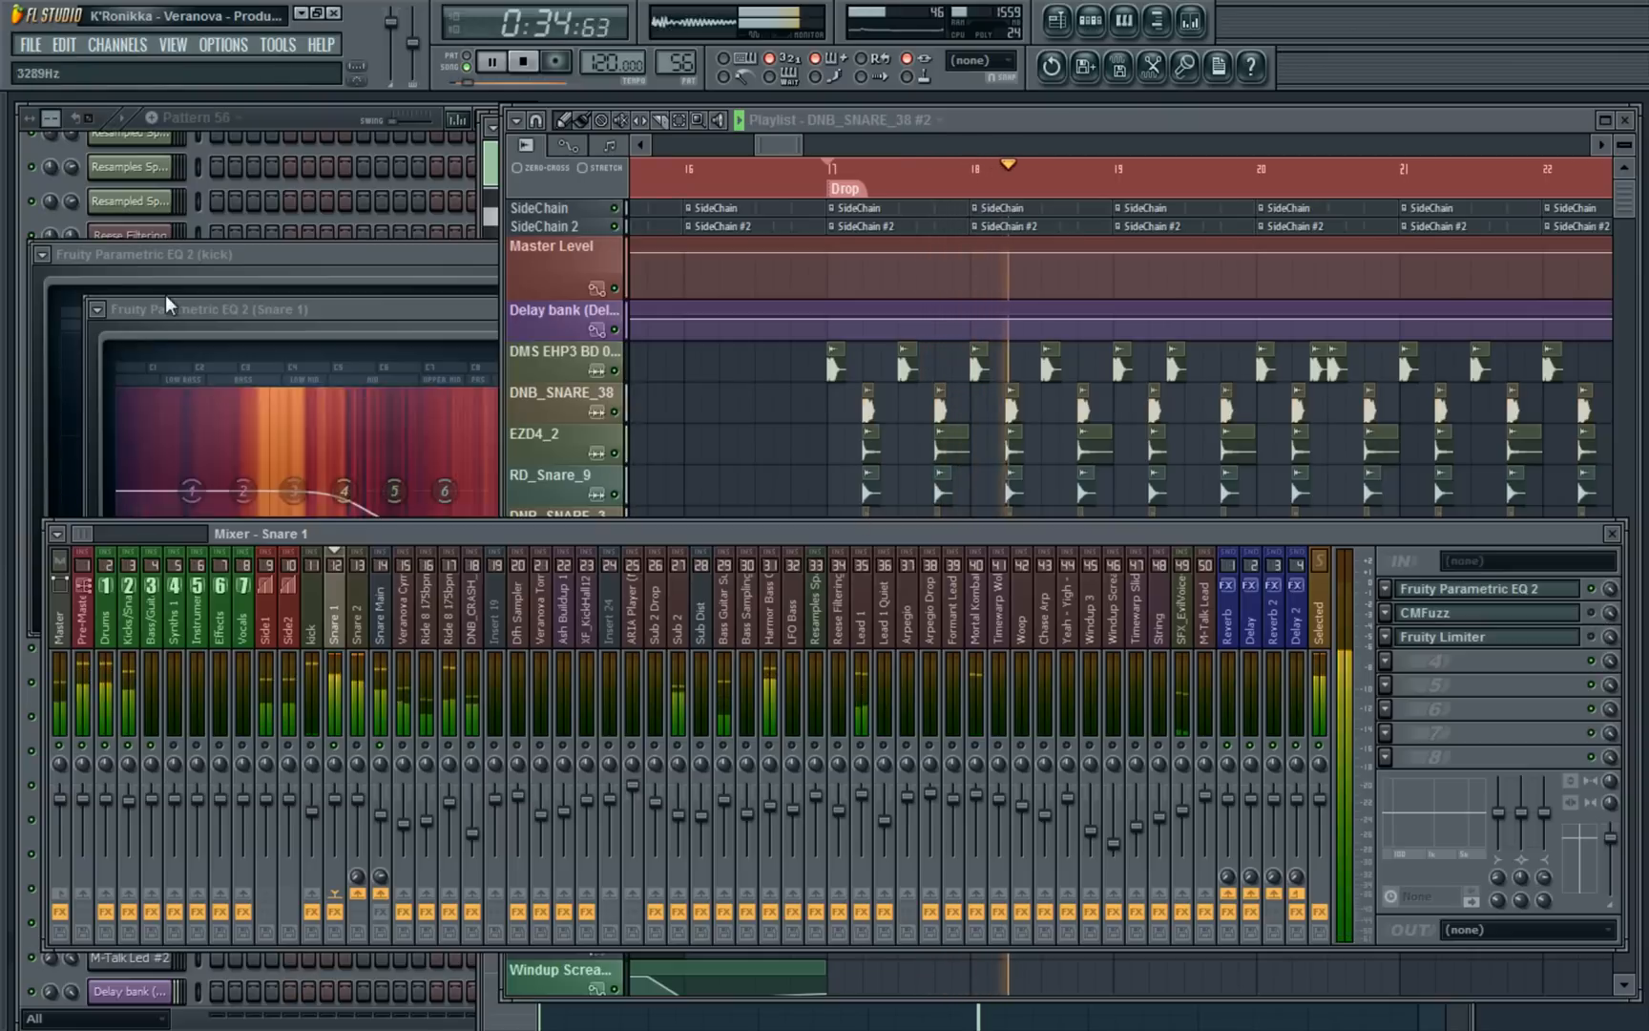
{"action": "left_click_drag", "start_coordinate": [318, 307], "coordinate": [264, 154]}
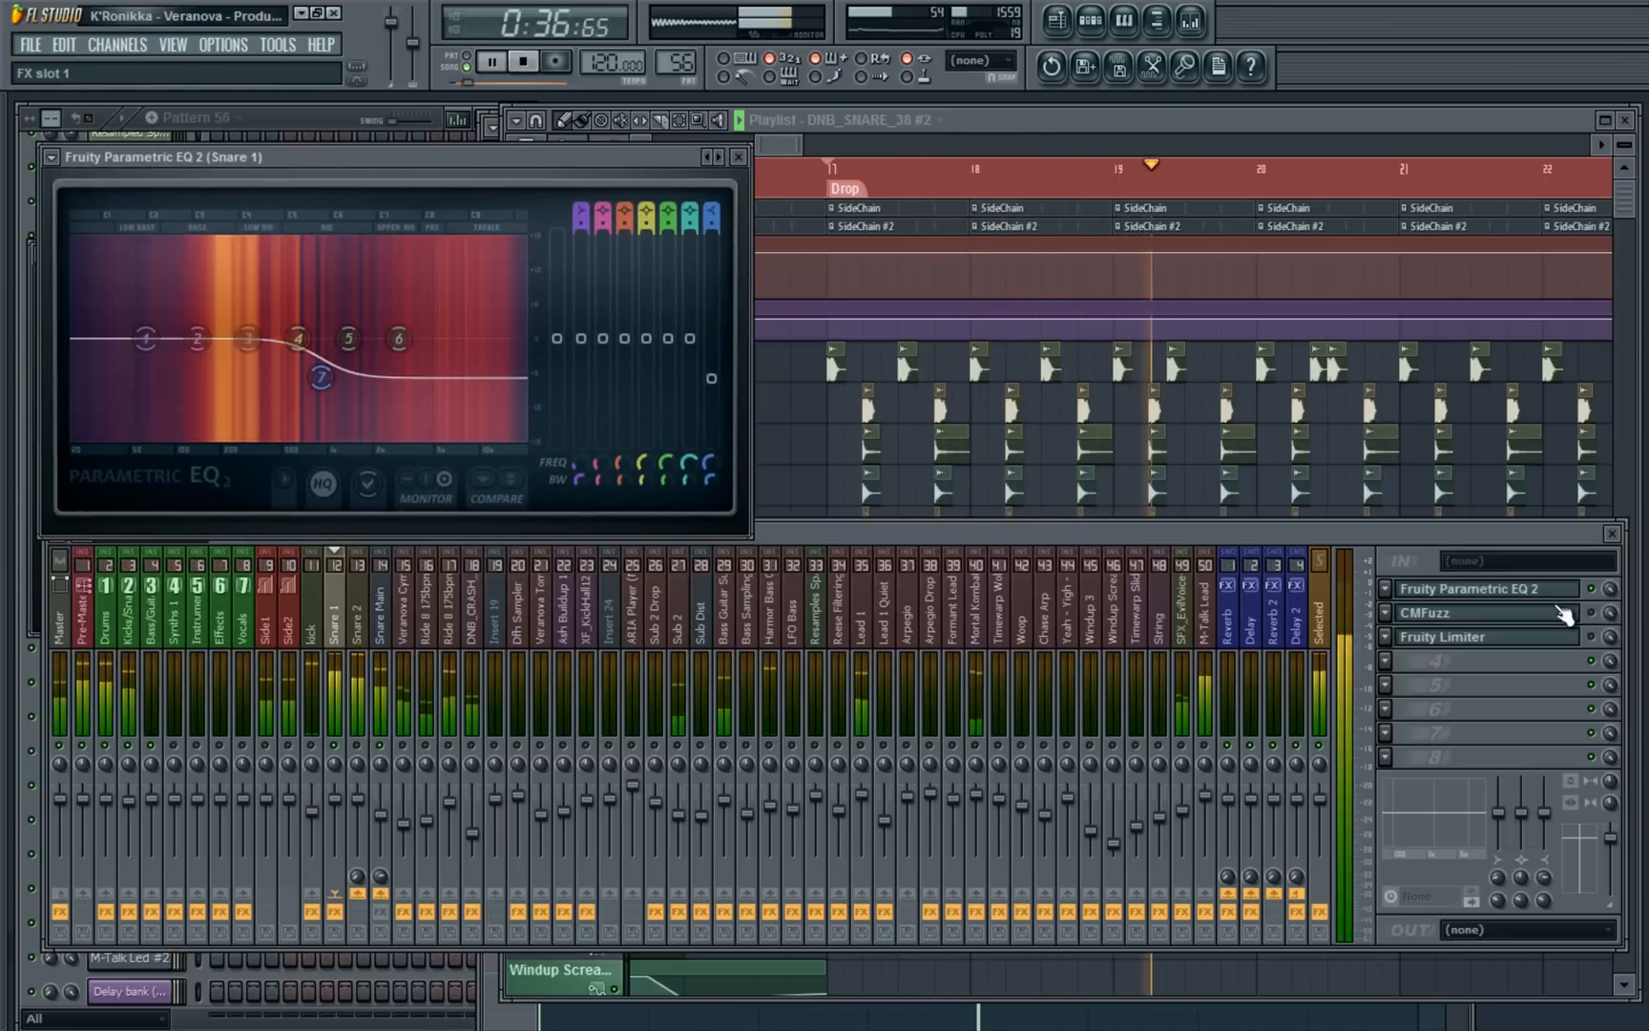
{"action": "key", "text": "space"}
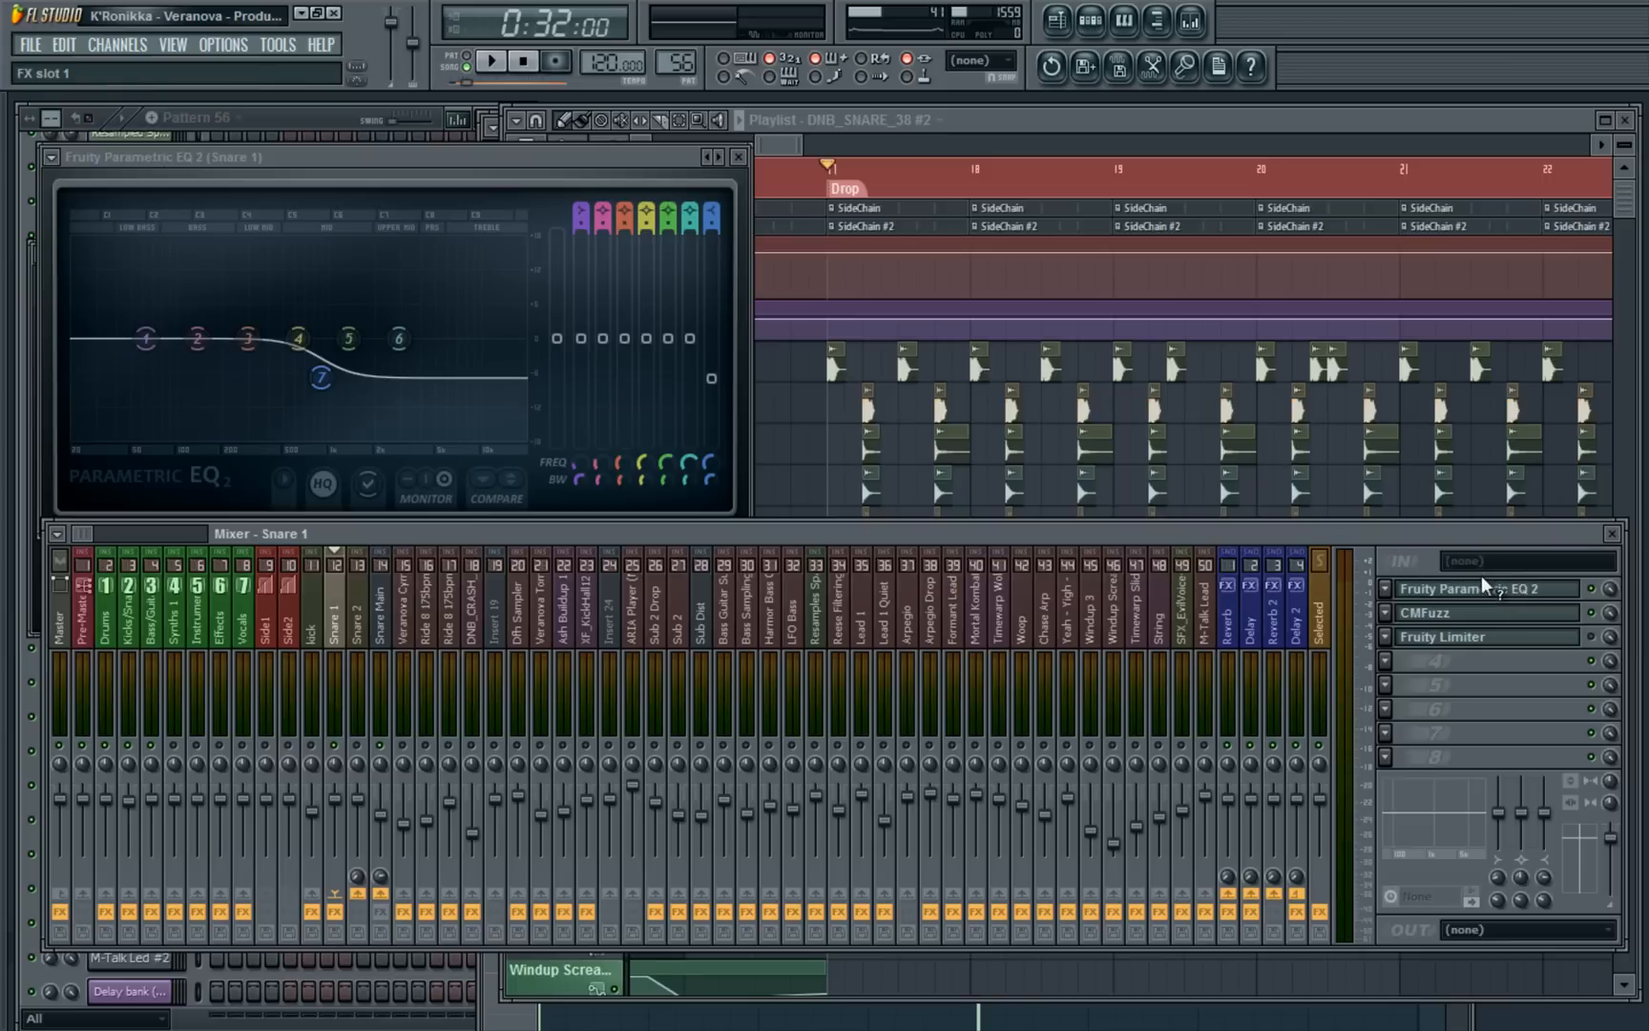
{"action": "key", "text": "space"}
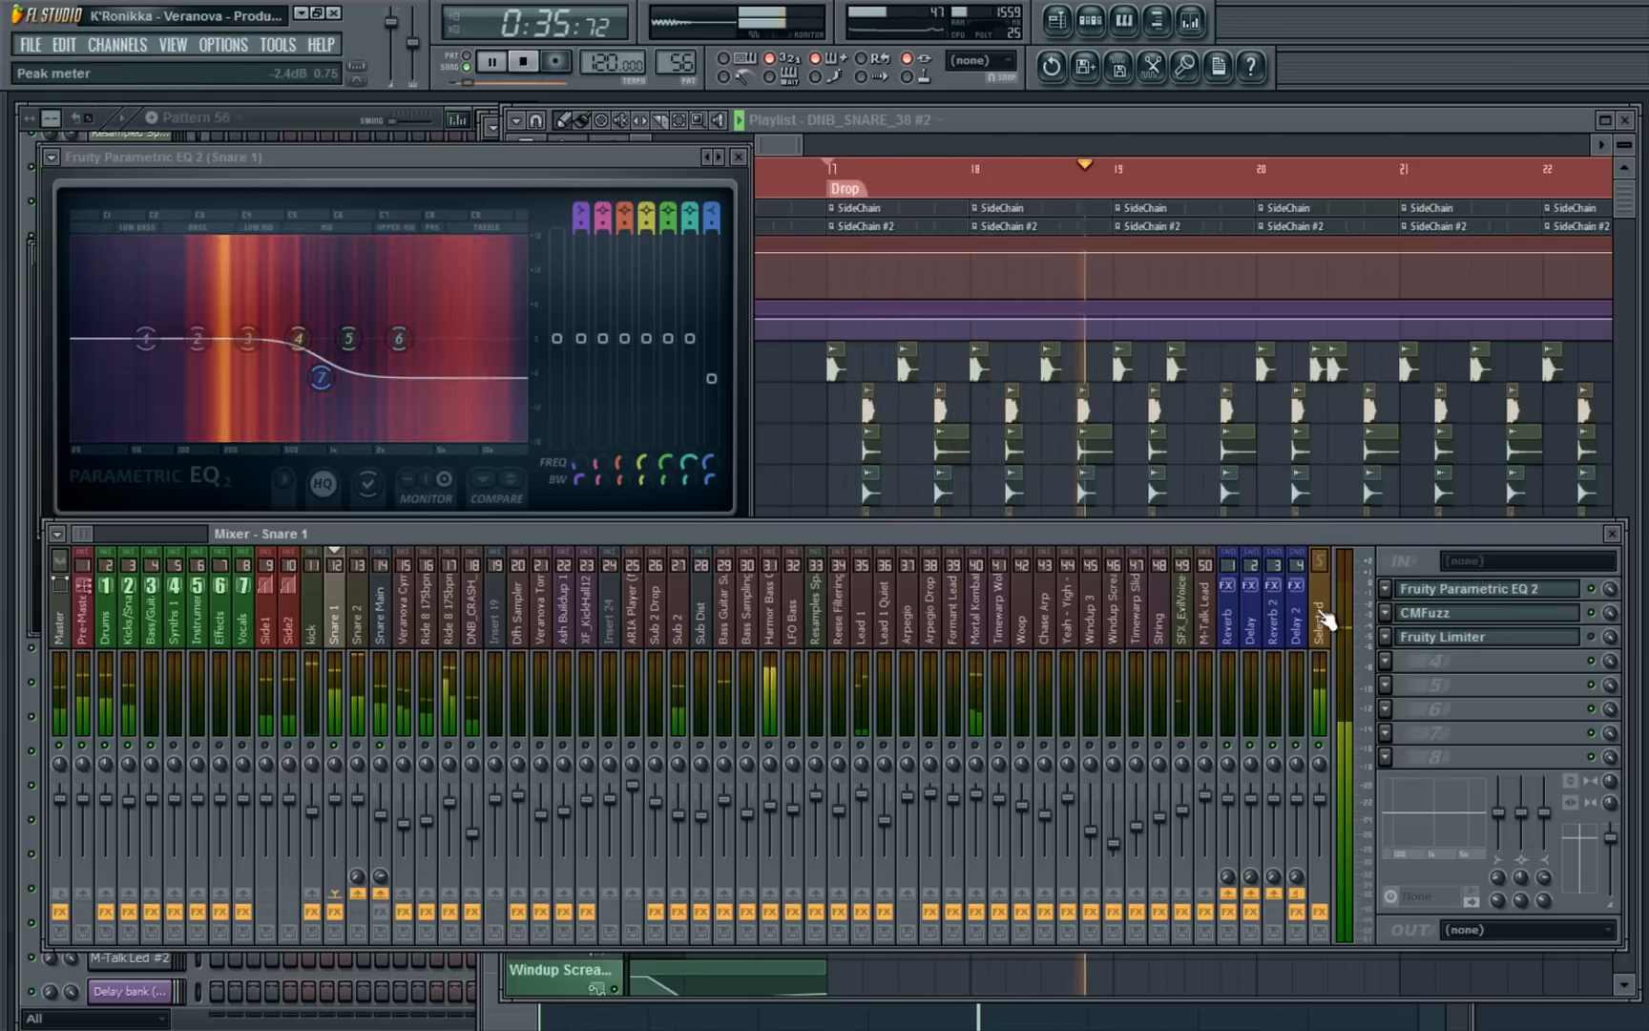
{"action": "key", "text": "space"}
Select the Snare 2 mixer track and play the drop to check its level
{"action": "left_click", "coordinate": [370, 640]}
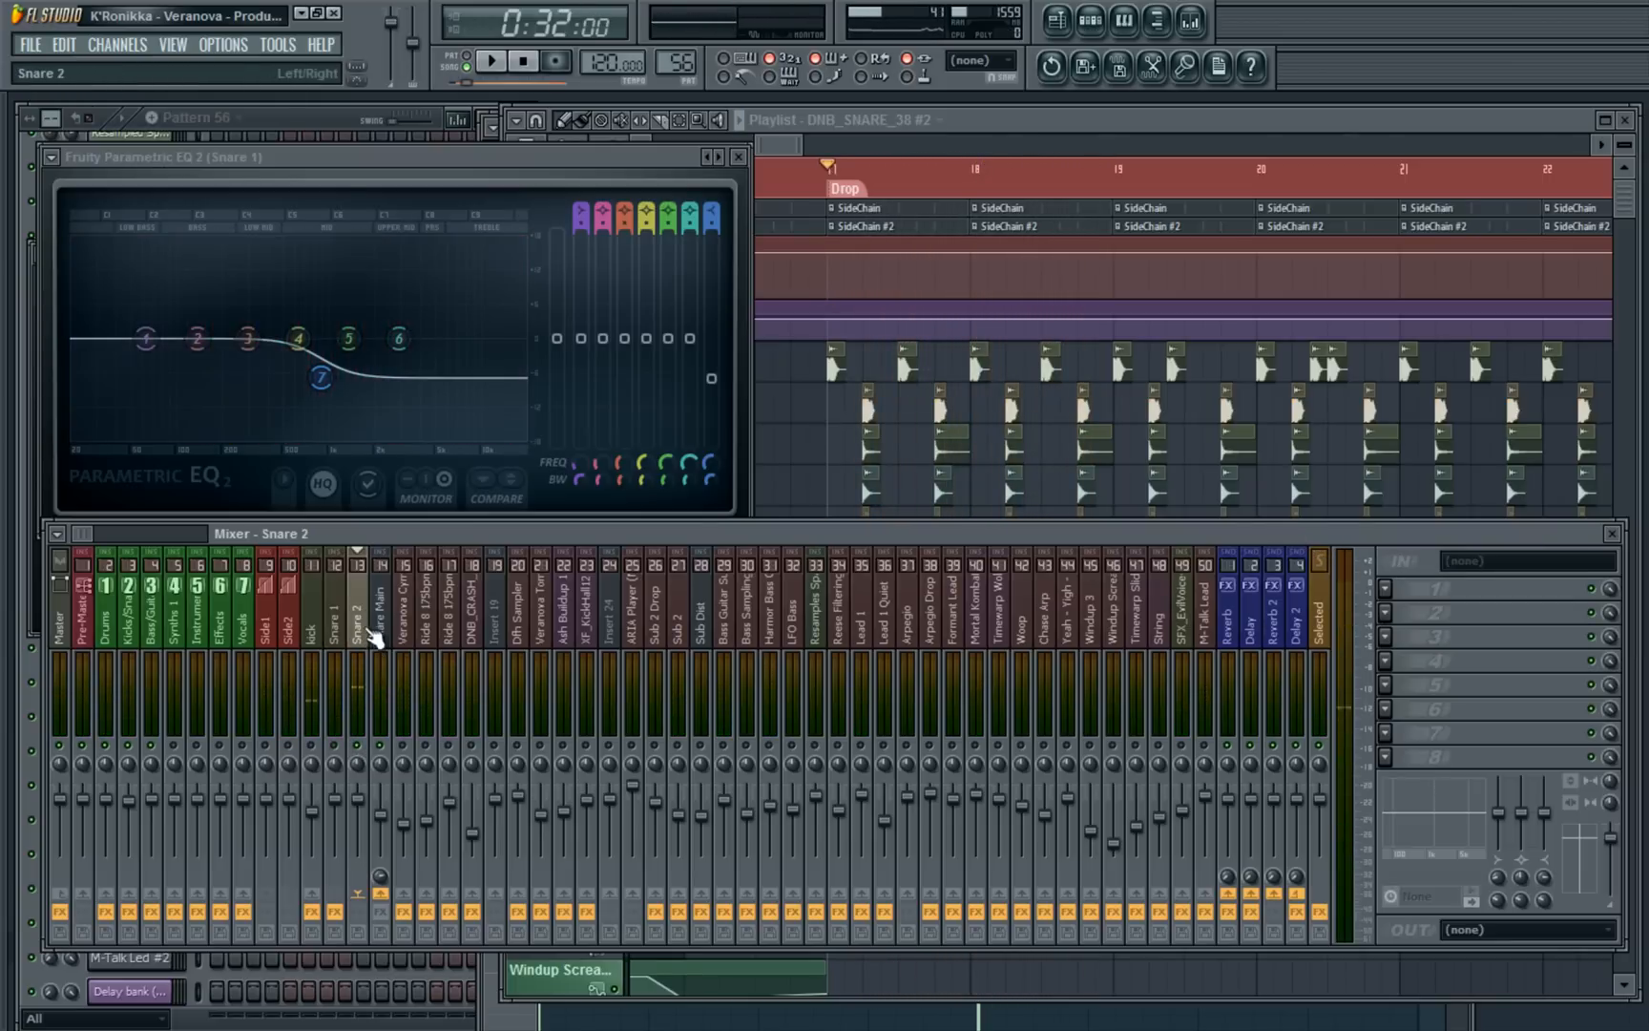
{"action": "left_click", "coordinate": [829, 456]}
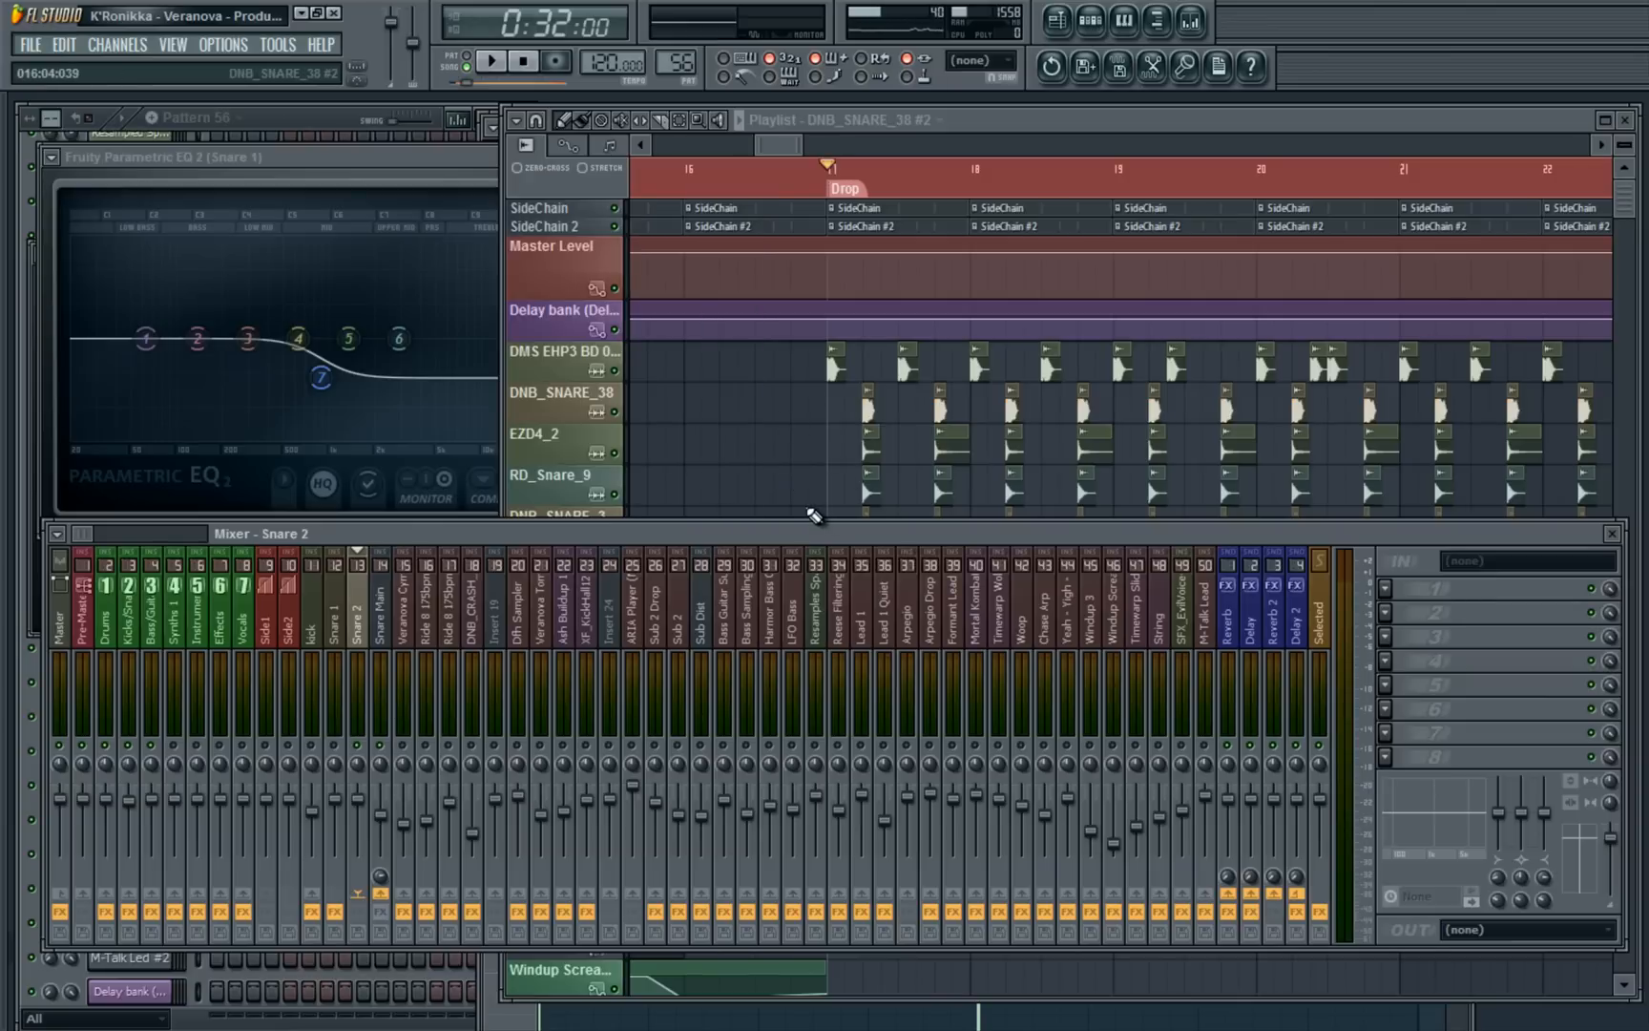
{"action": "key", "text": "space"}
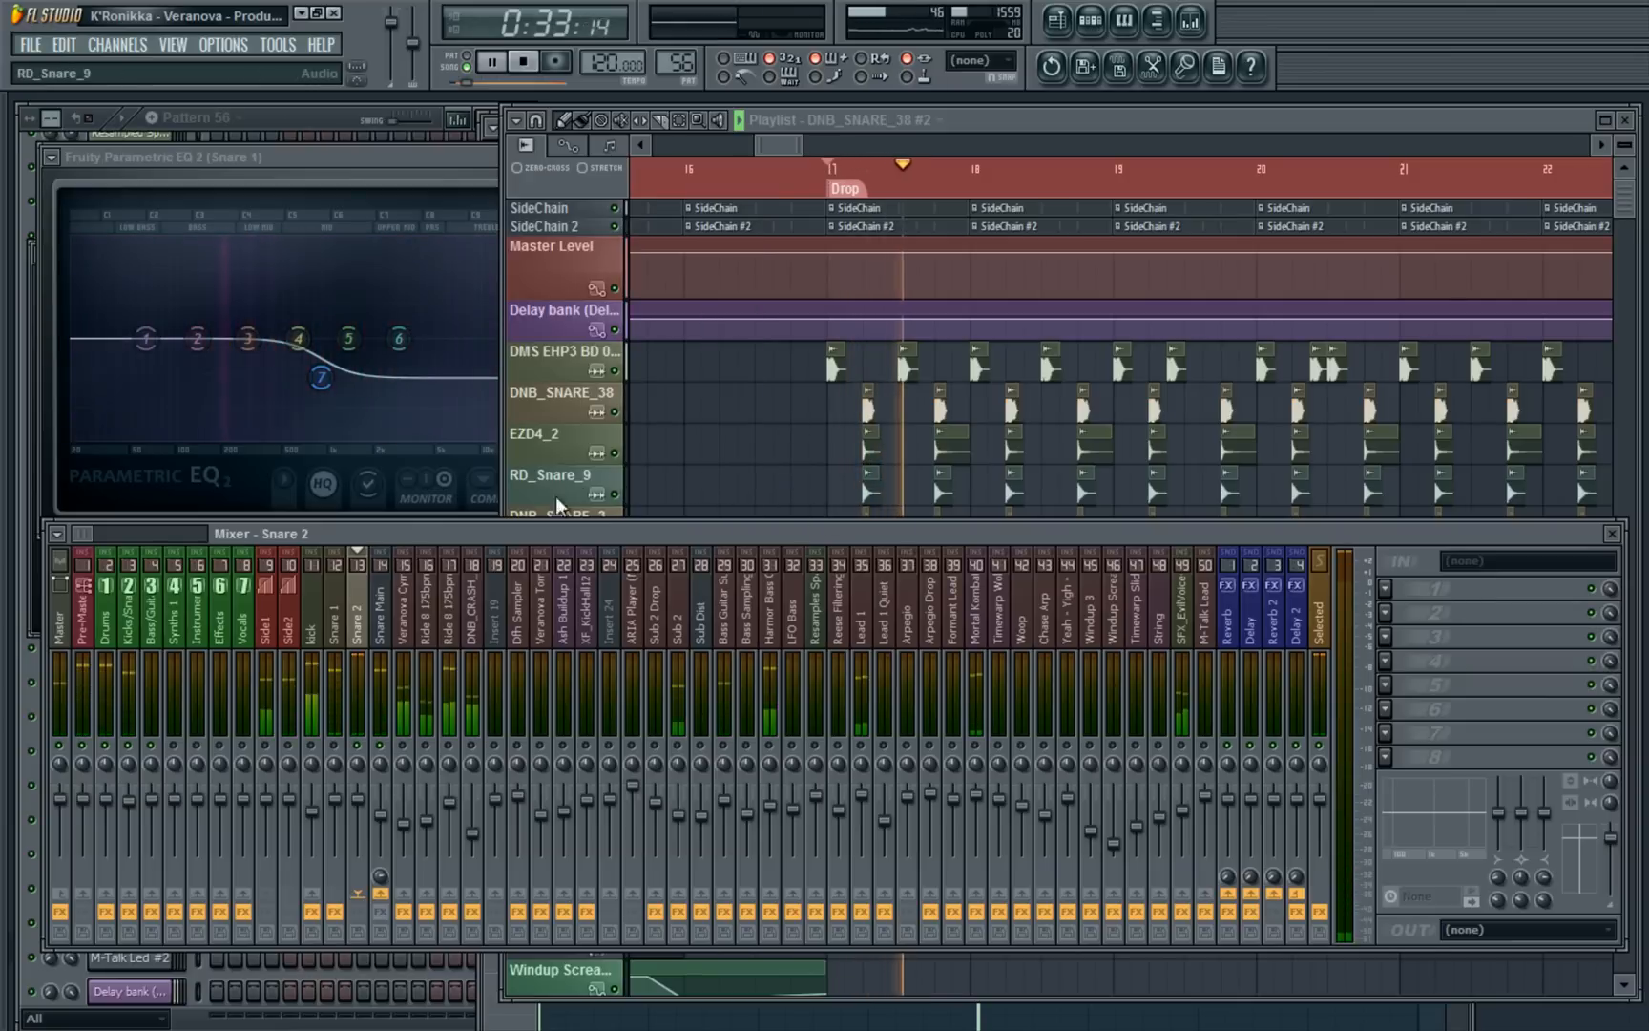
{"action": "key", "text": "space"}
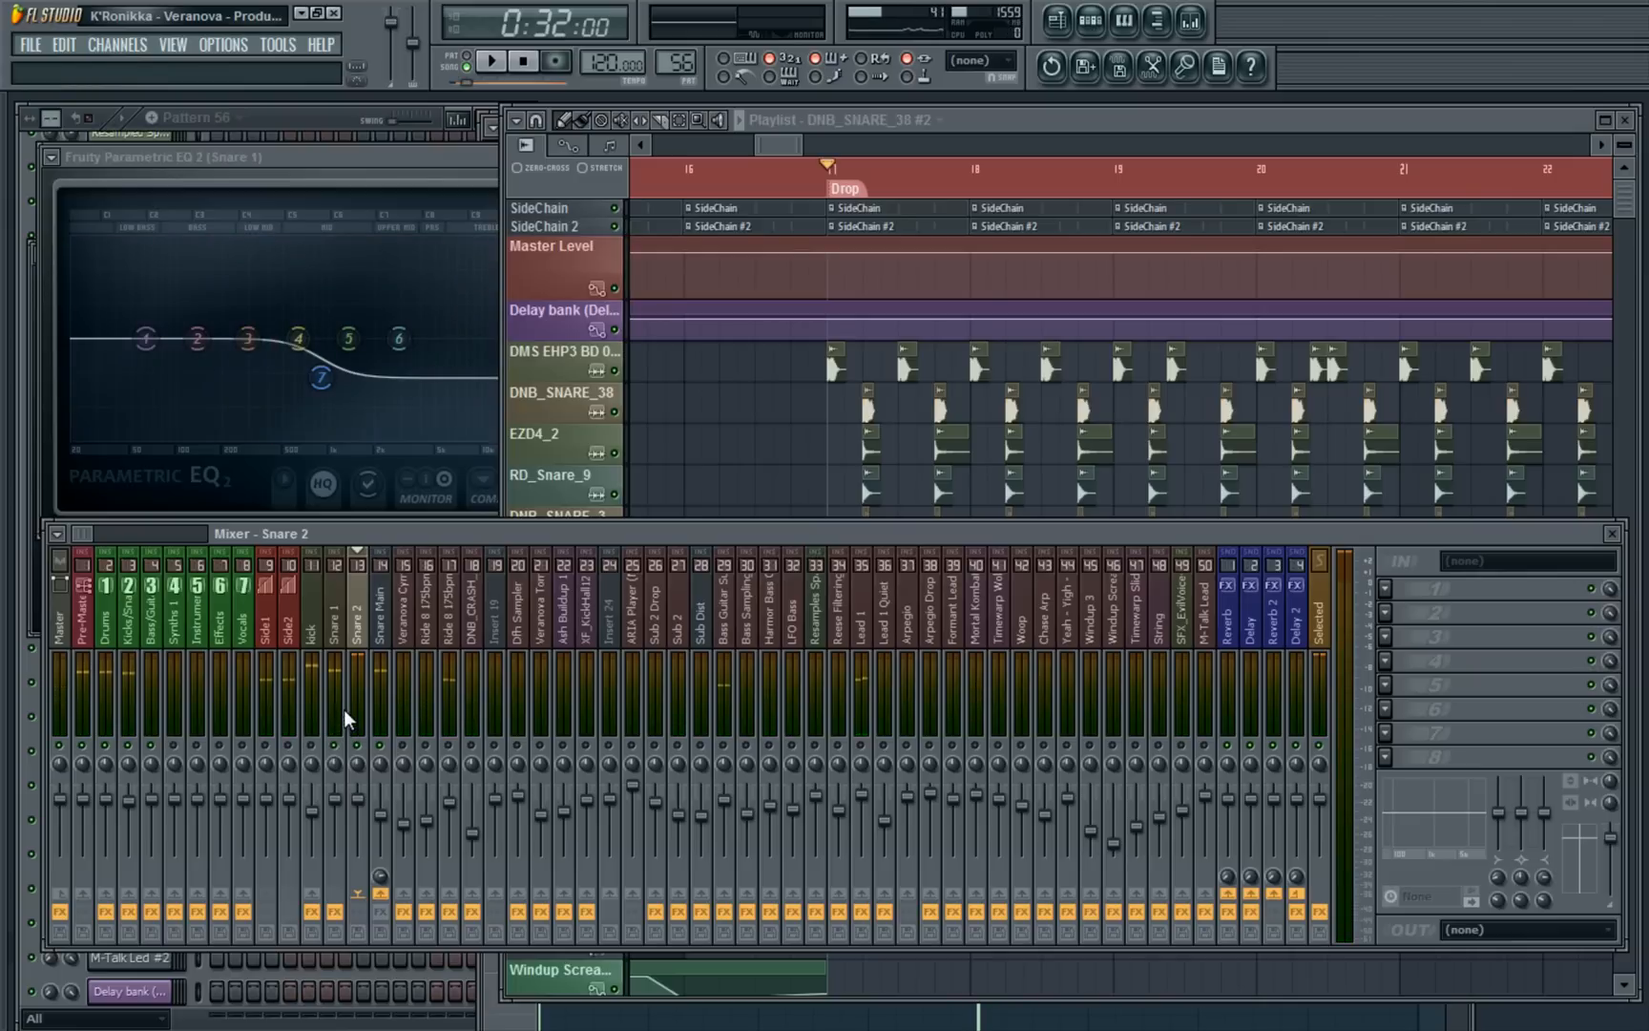
Play the drop again and switch to the Snare Main mixer track during playback
{"action": "key", "text": "space"}
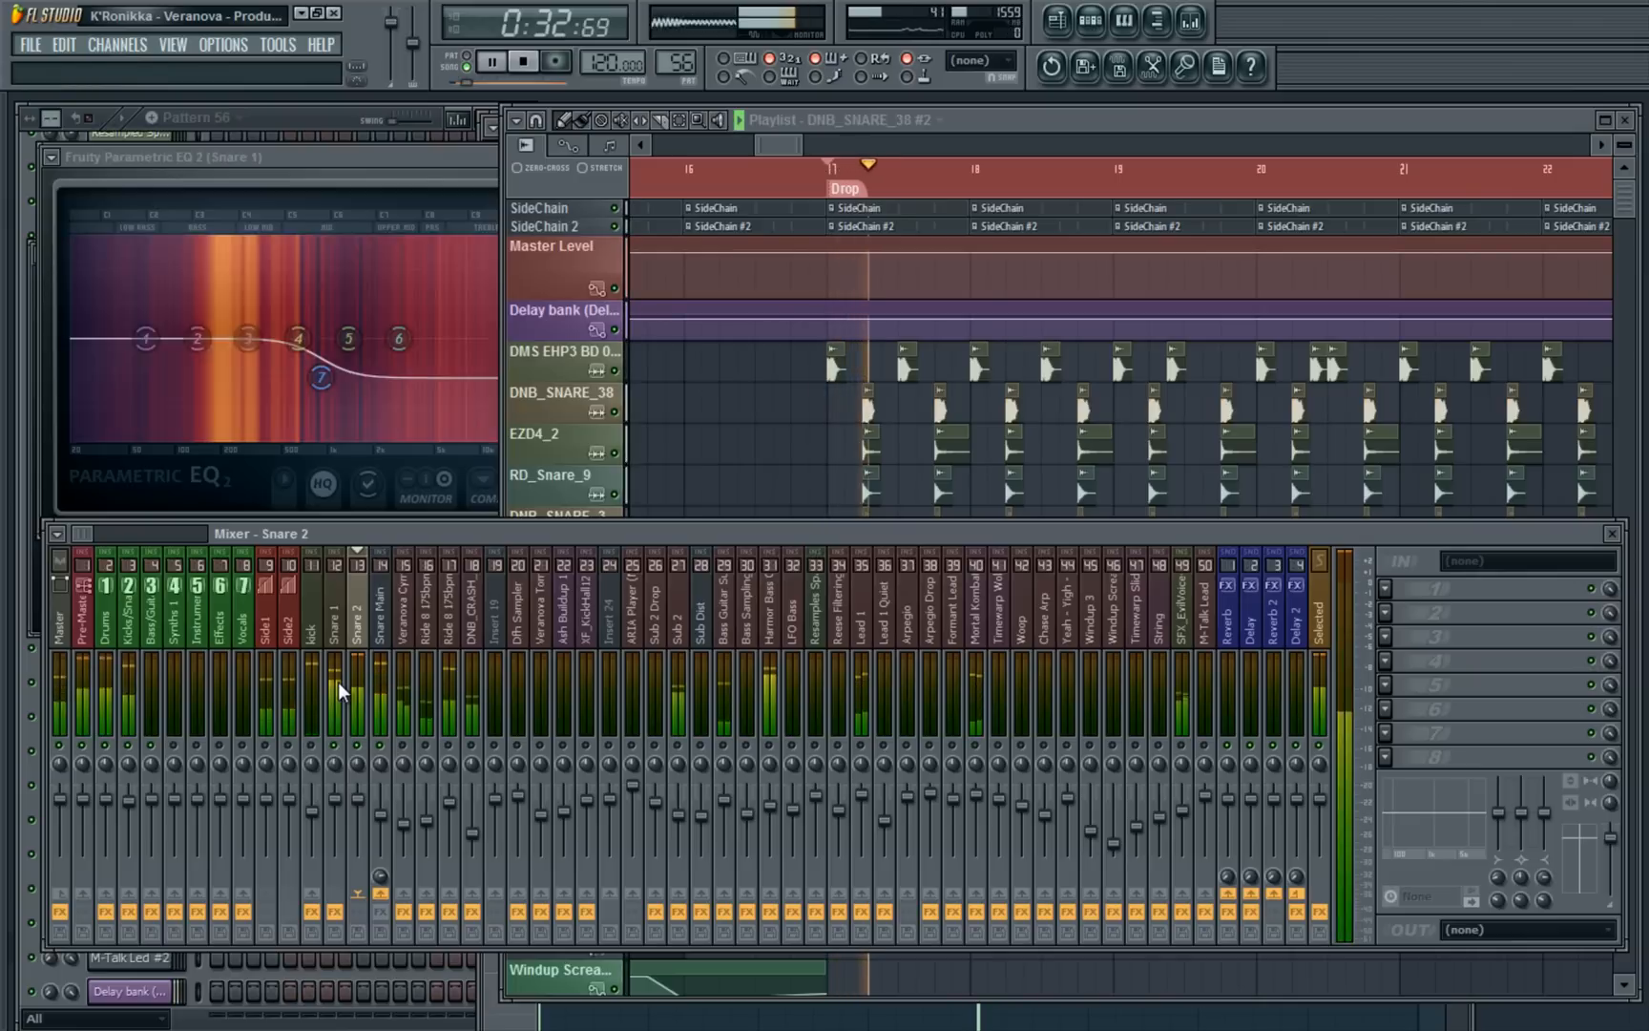
{"action": "left_click", "coordinate": [371, 634]}
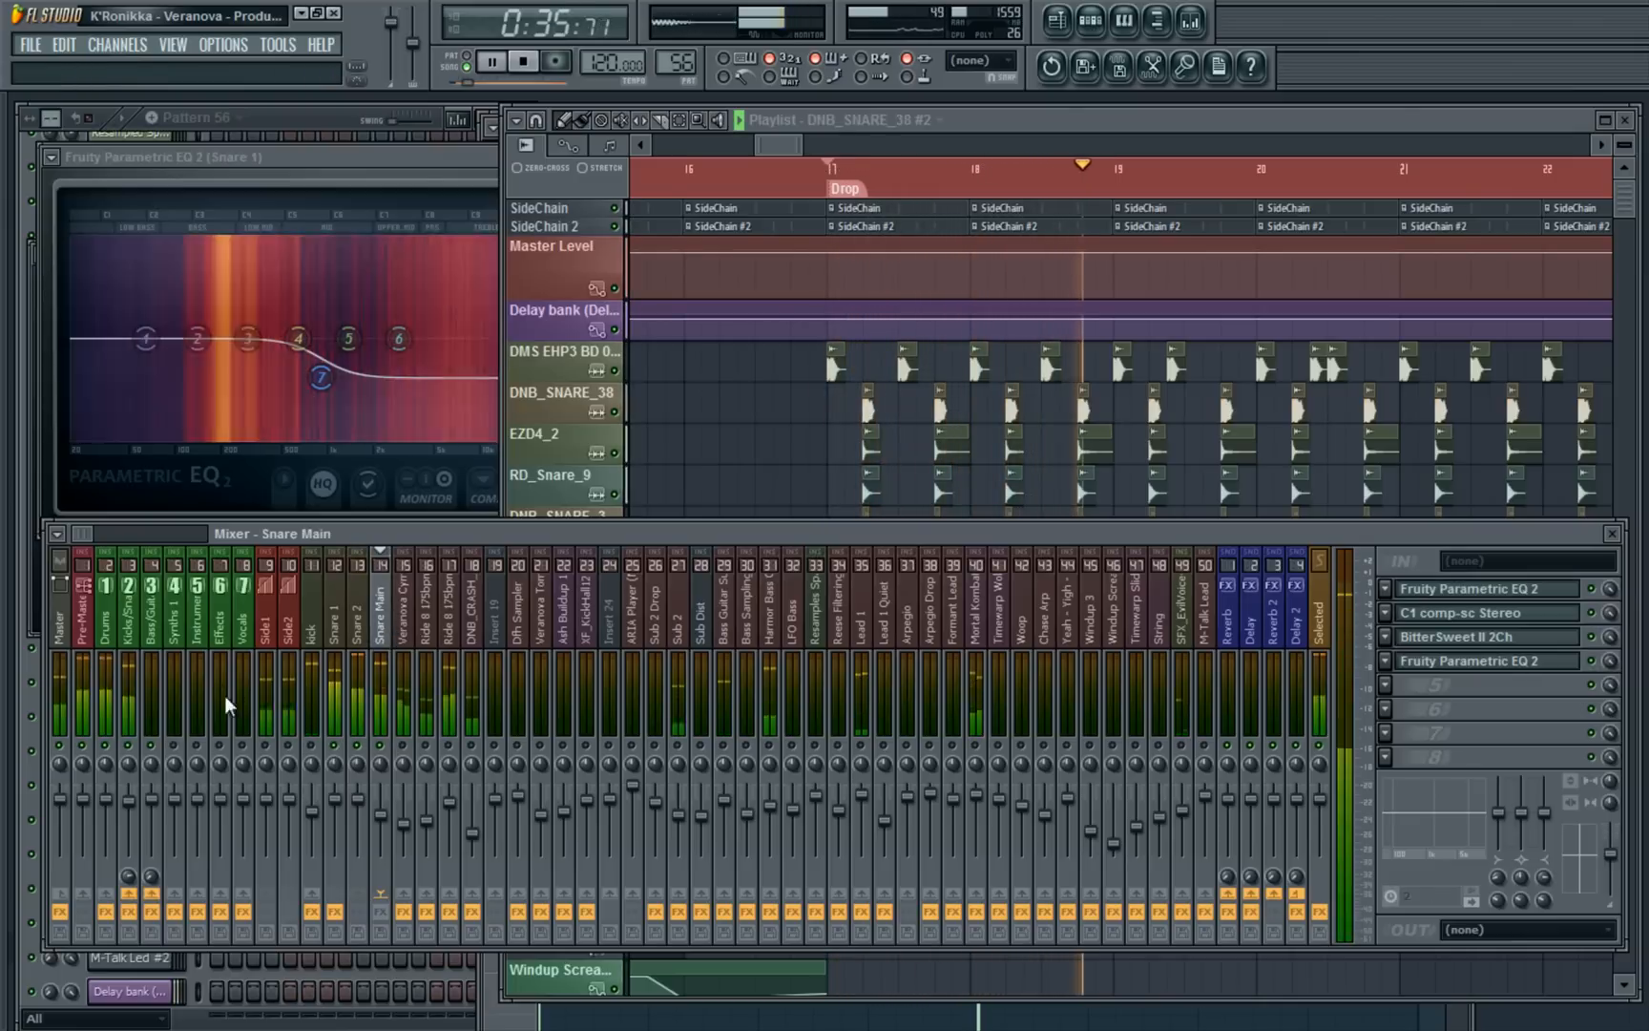
{"action": "key", "text": "space"}
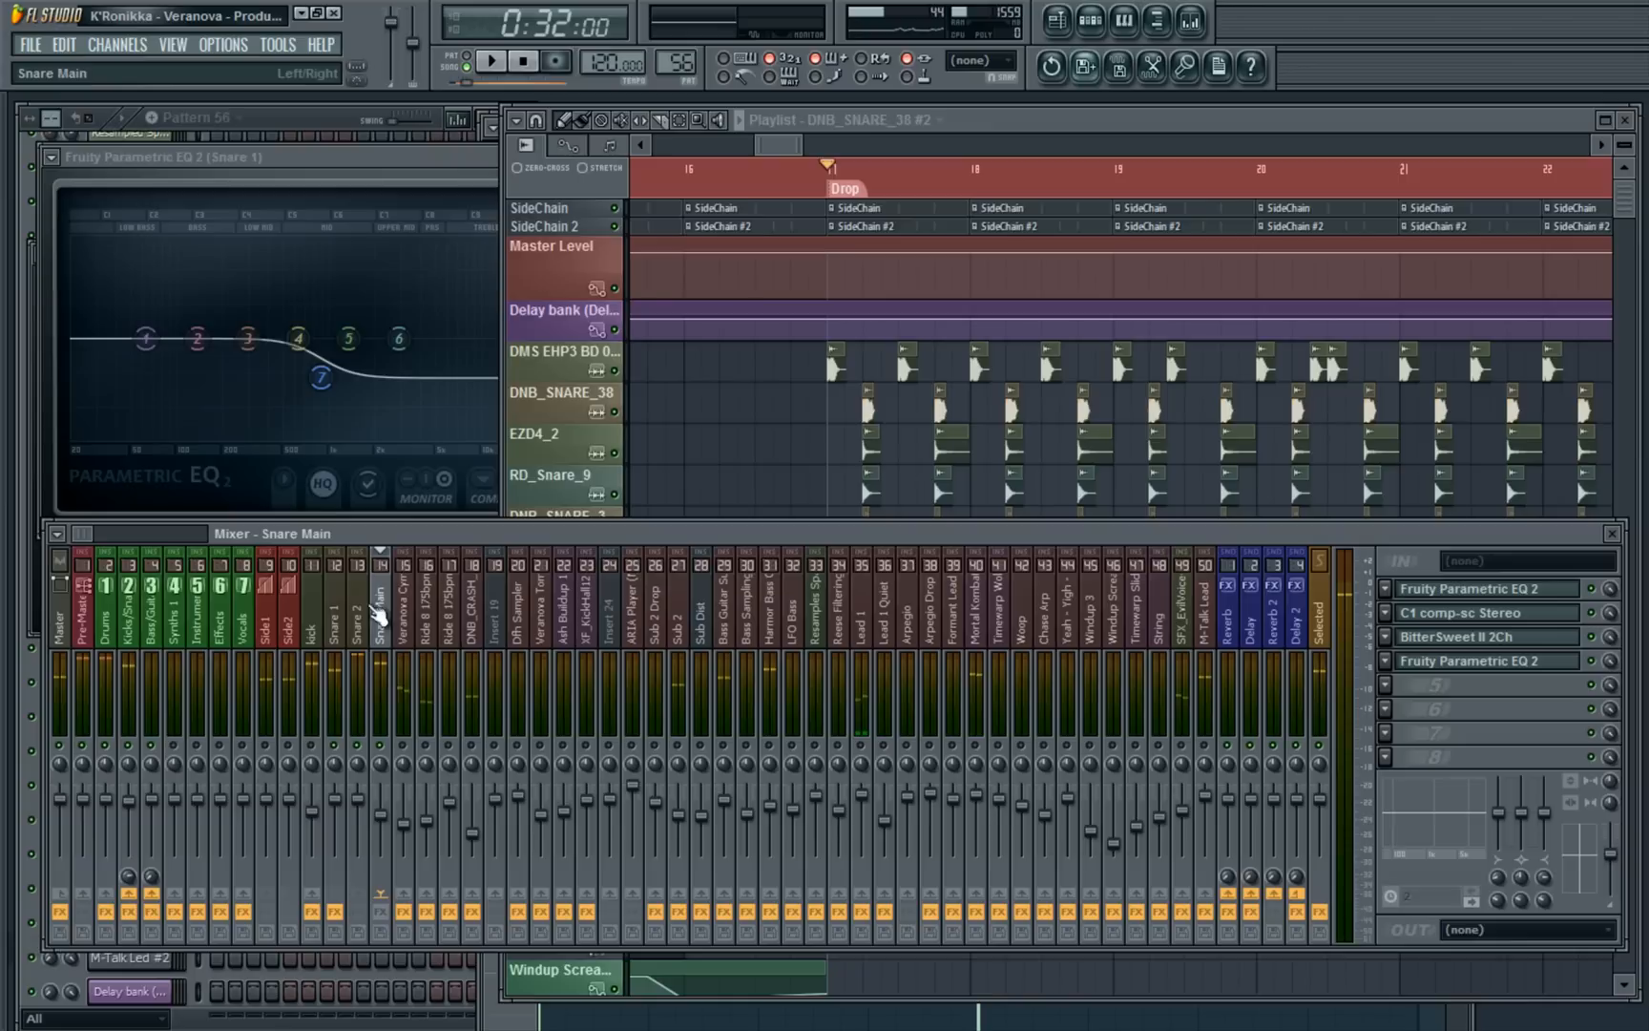
Open Snare Main's first Fruity Parametric EQ 2, move its window above the mixer, and play the drop
{"action": "left_click", "coordinate": [1474, 590]}
{"action": "left_click_drag", "start_coordinate": [292, 257], "coordinate": [379, 168]}
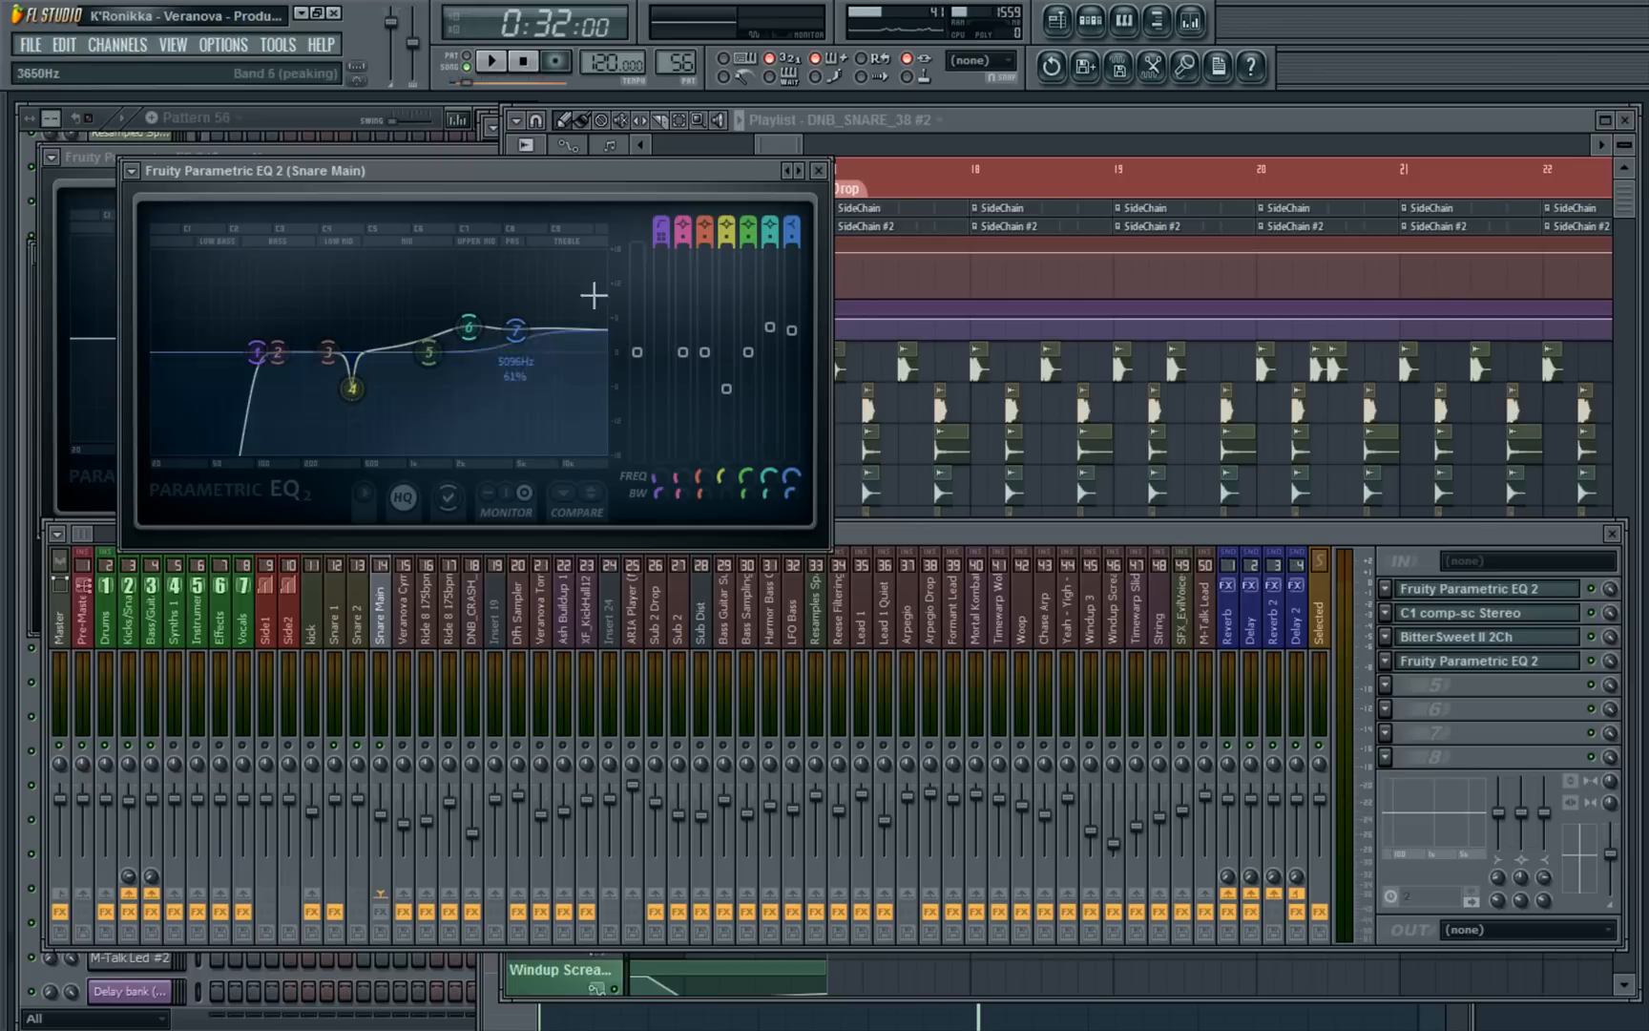
{"action": "key", "text": "space"}
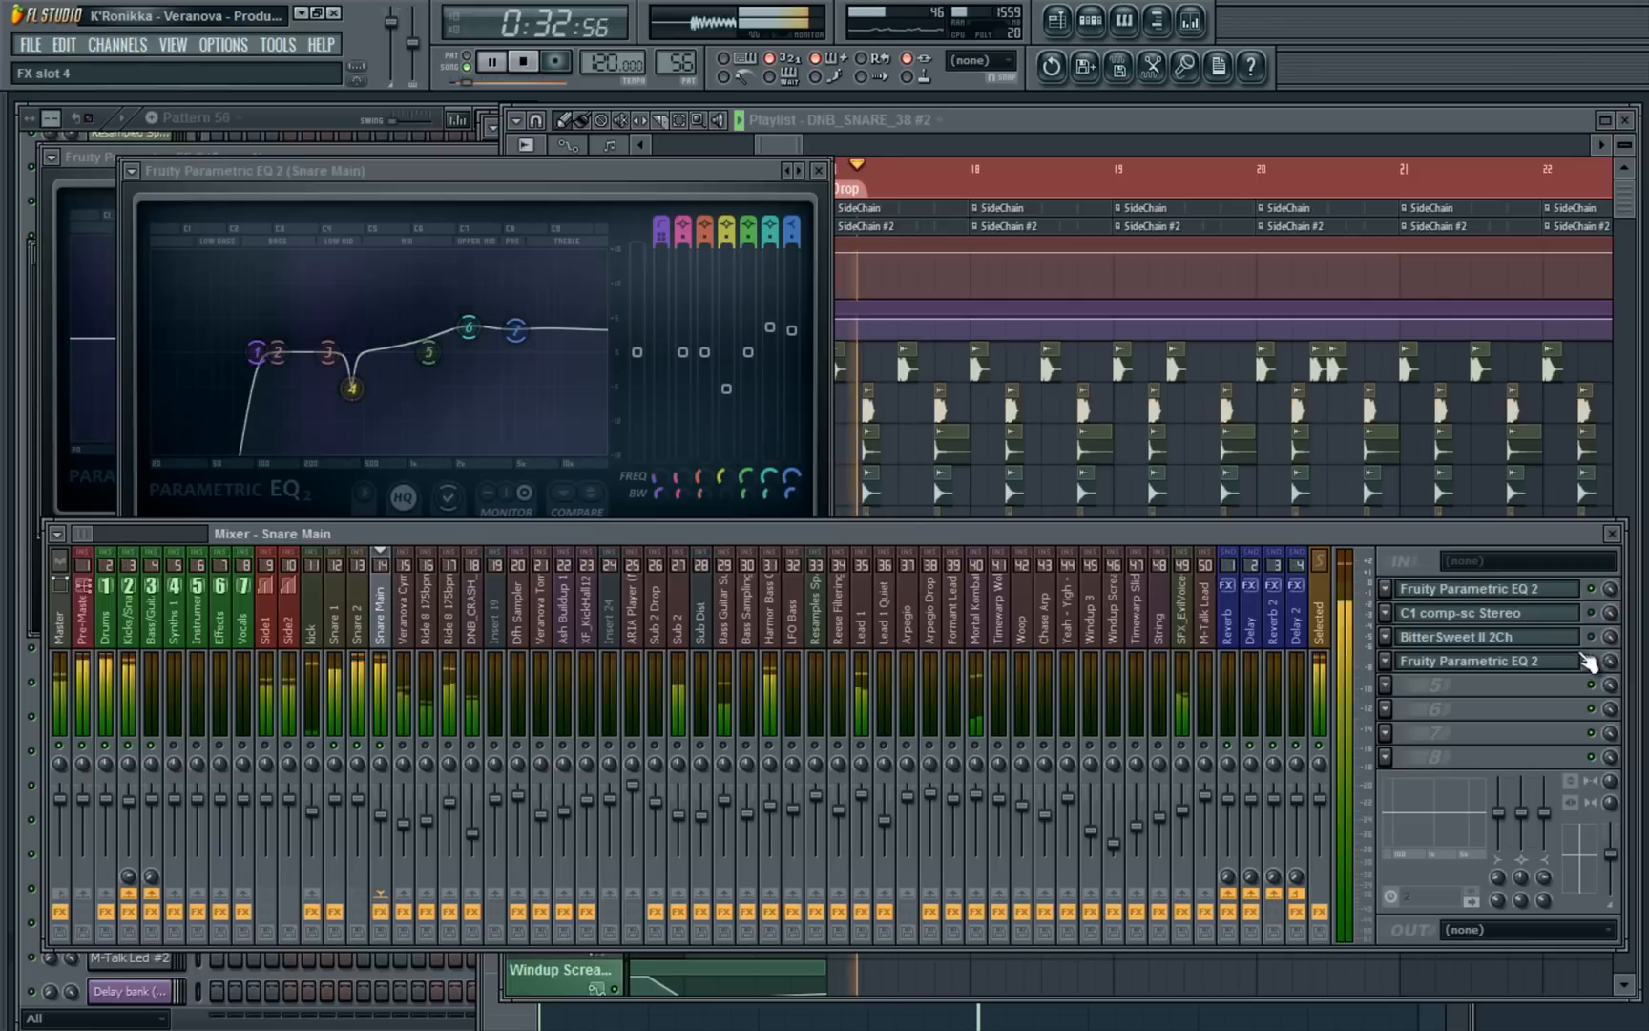
{"action": "key", "text": "space"}
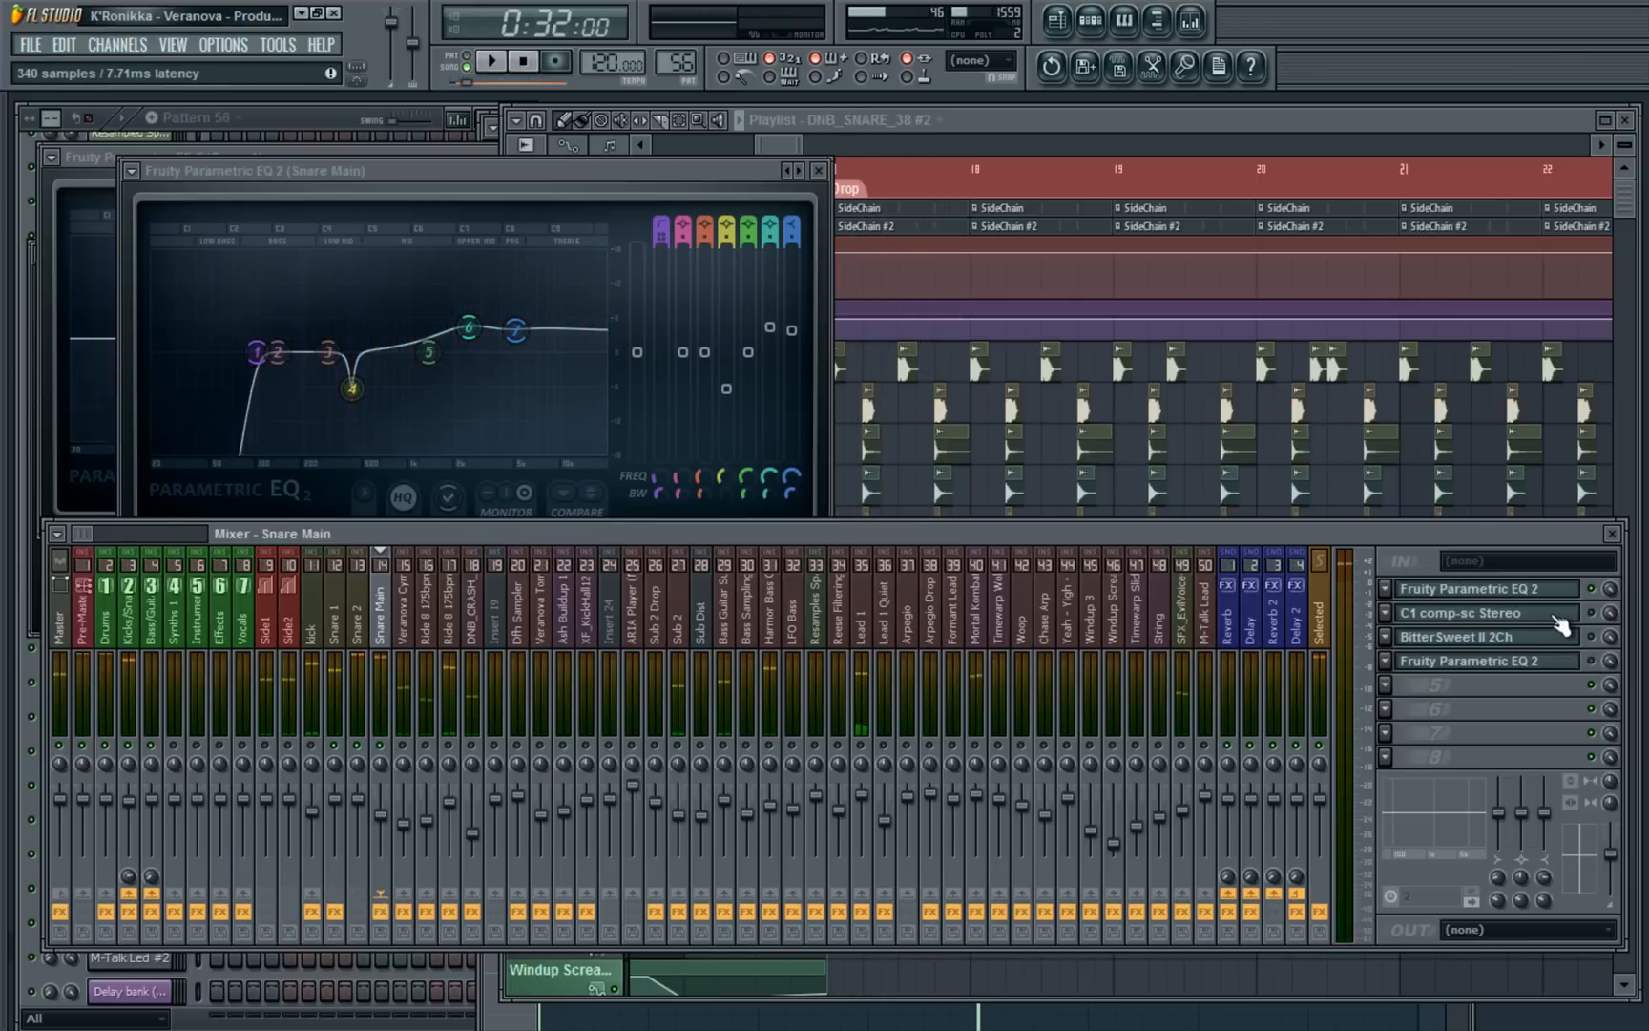
Open the C1 comp-sc Stereo compressor on Snare Main and move its window up to show its settings
{"action": "left_click", "coordinate": [1553, 613]}
{"action": "left_click_drag", "start_coordinate": [378, 308], "coordinate": [423, 184]}
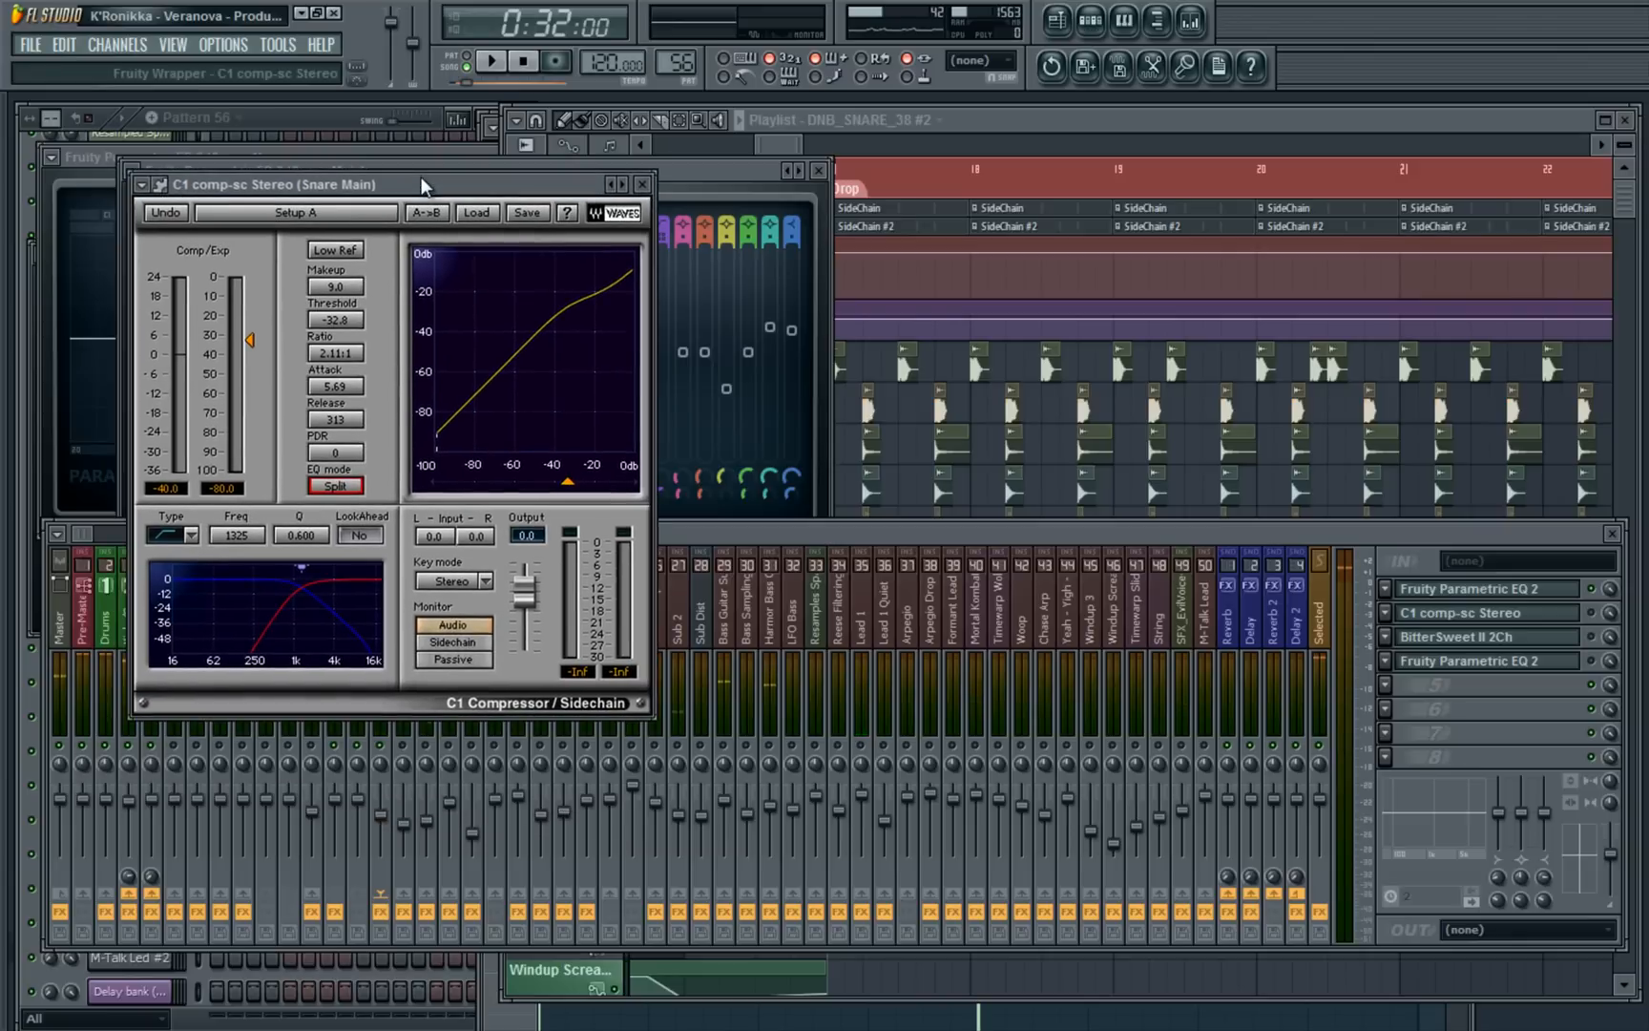
{"action": "left_click_drag", "start_coordinate": [280, 186], "coordinate": [278, 177]}
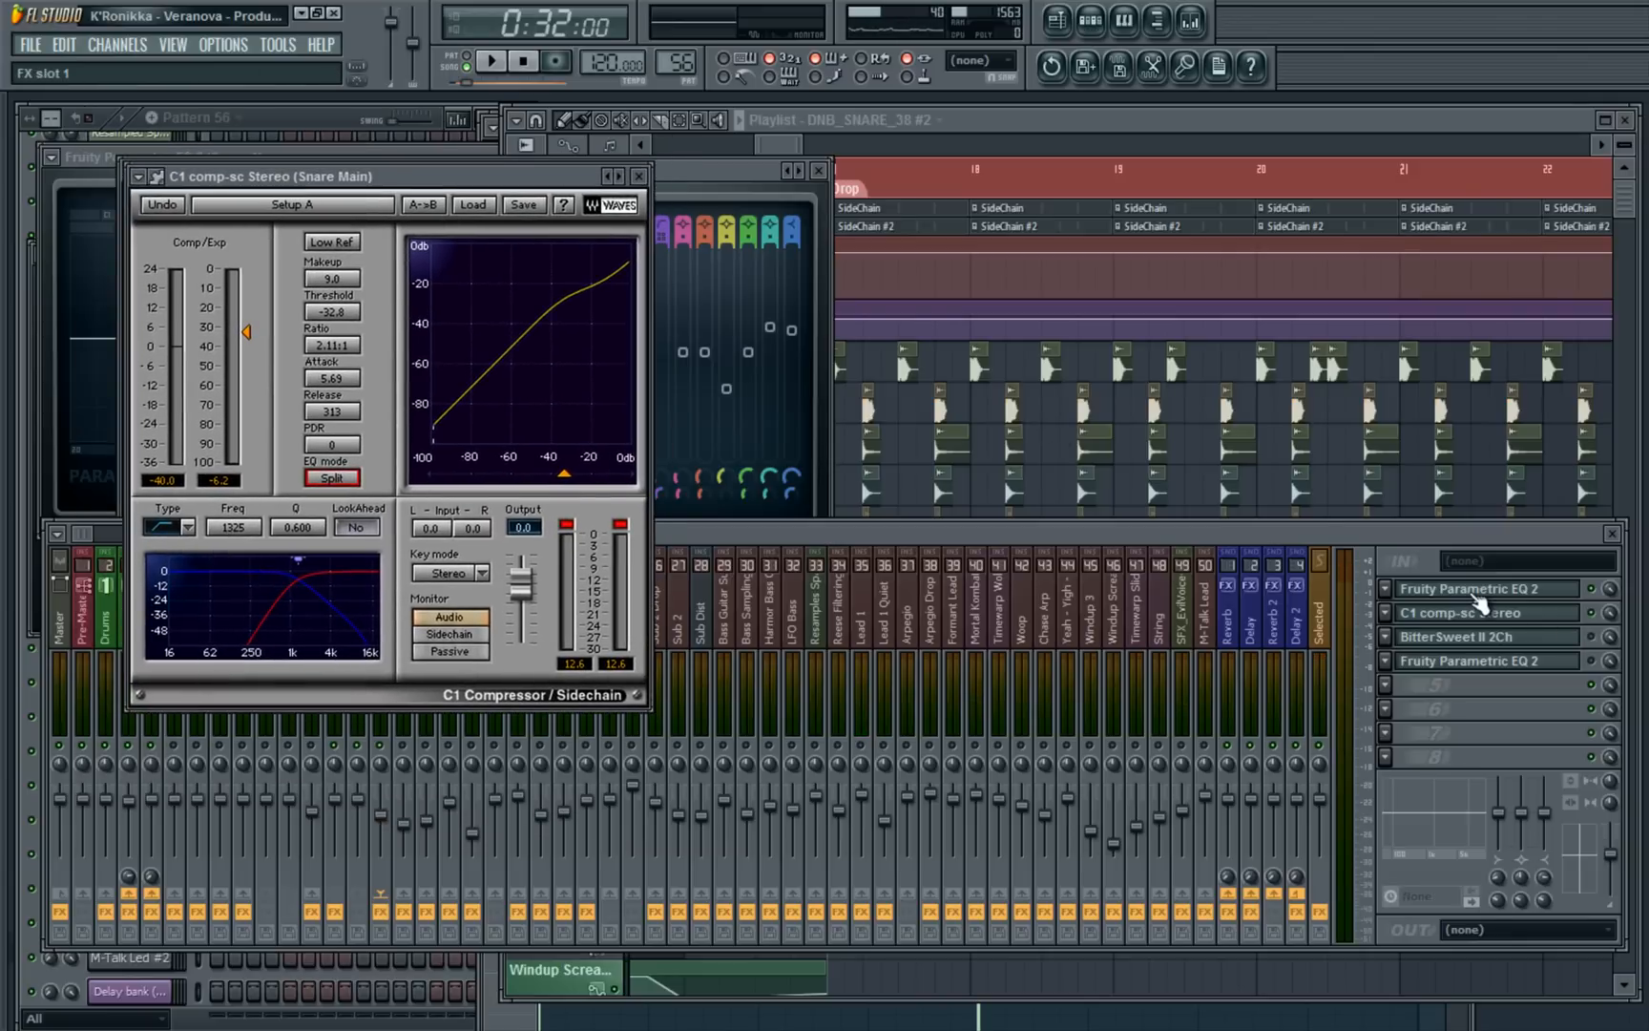
Play the drop through Snare Main's C1 compressor, and open BitterSweet II 2Ch with its window moved above the mixer
{"action": "key", "text": "space"}
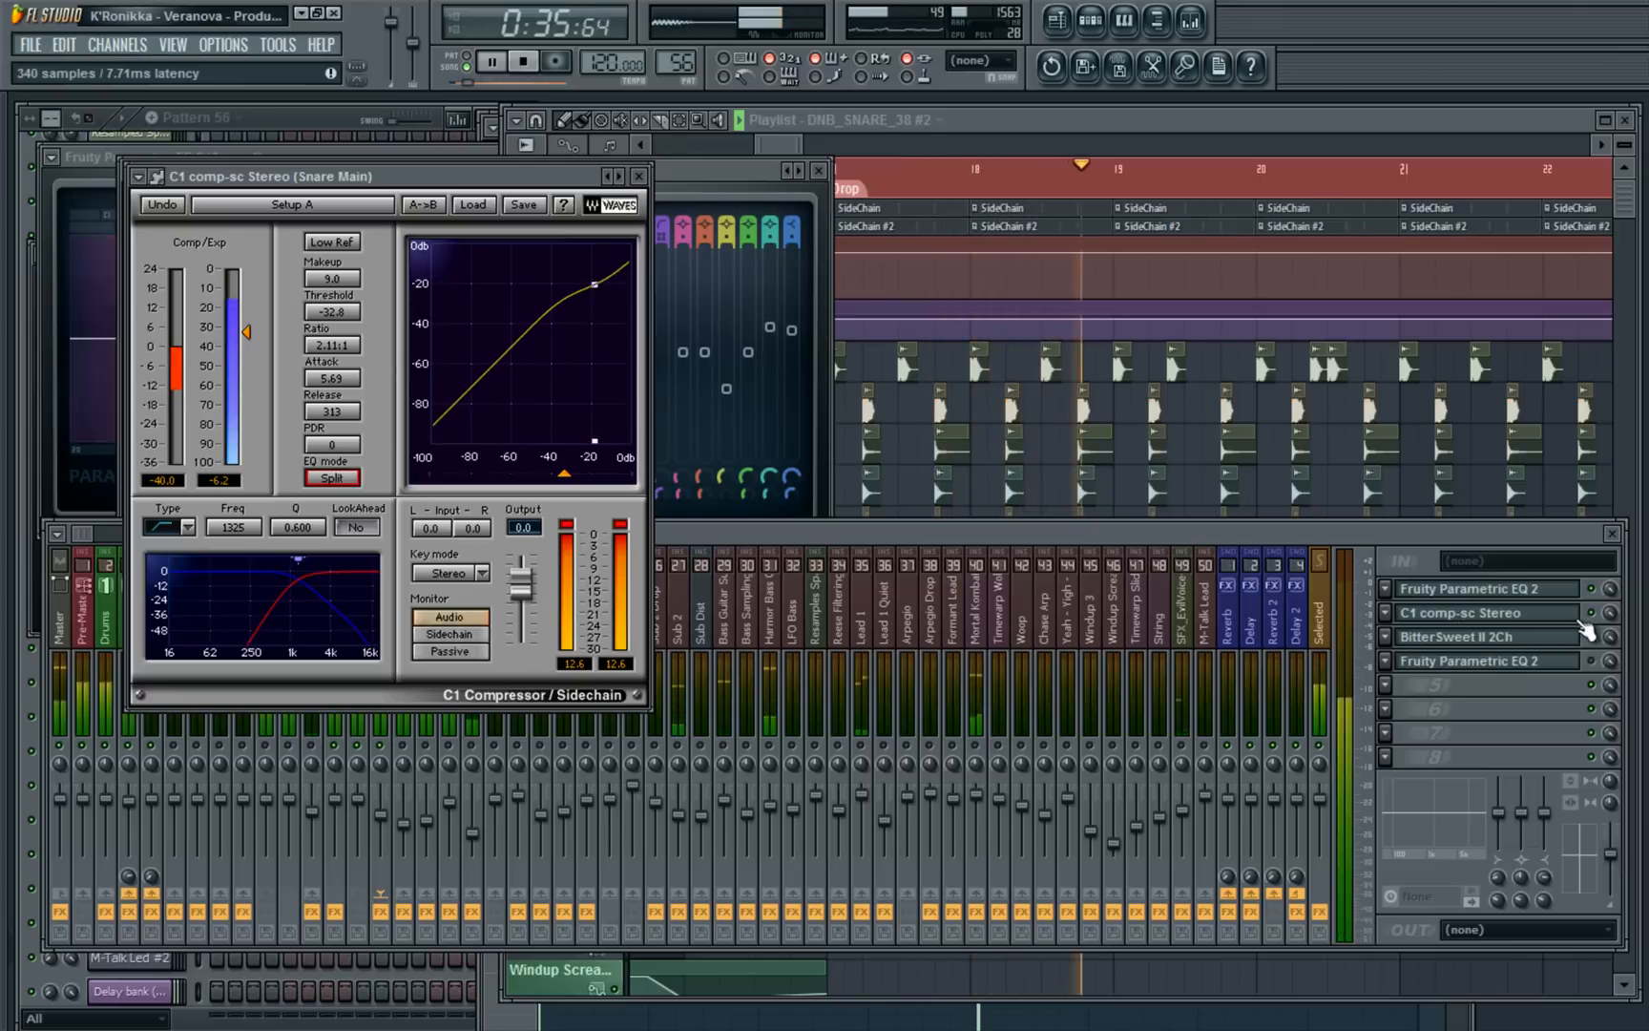
{"action": "key", "text": "space"}
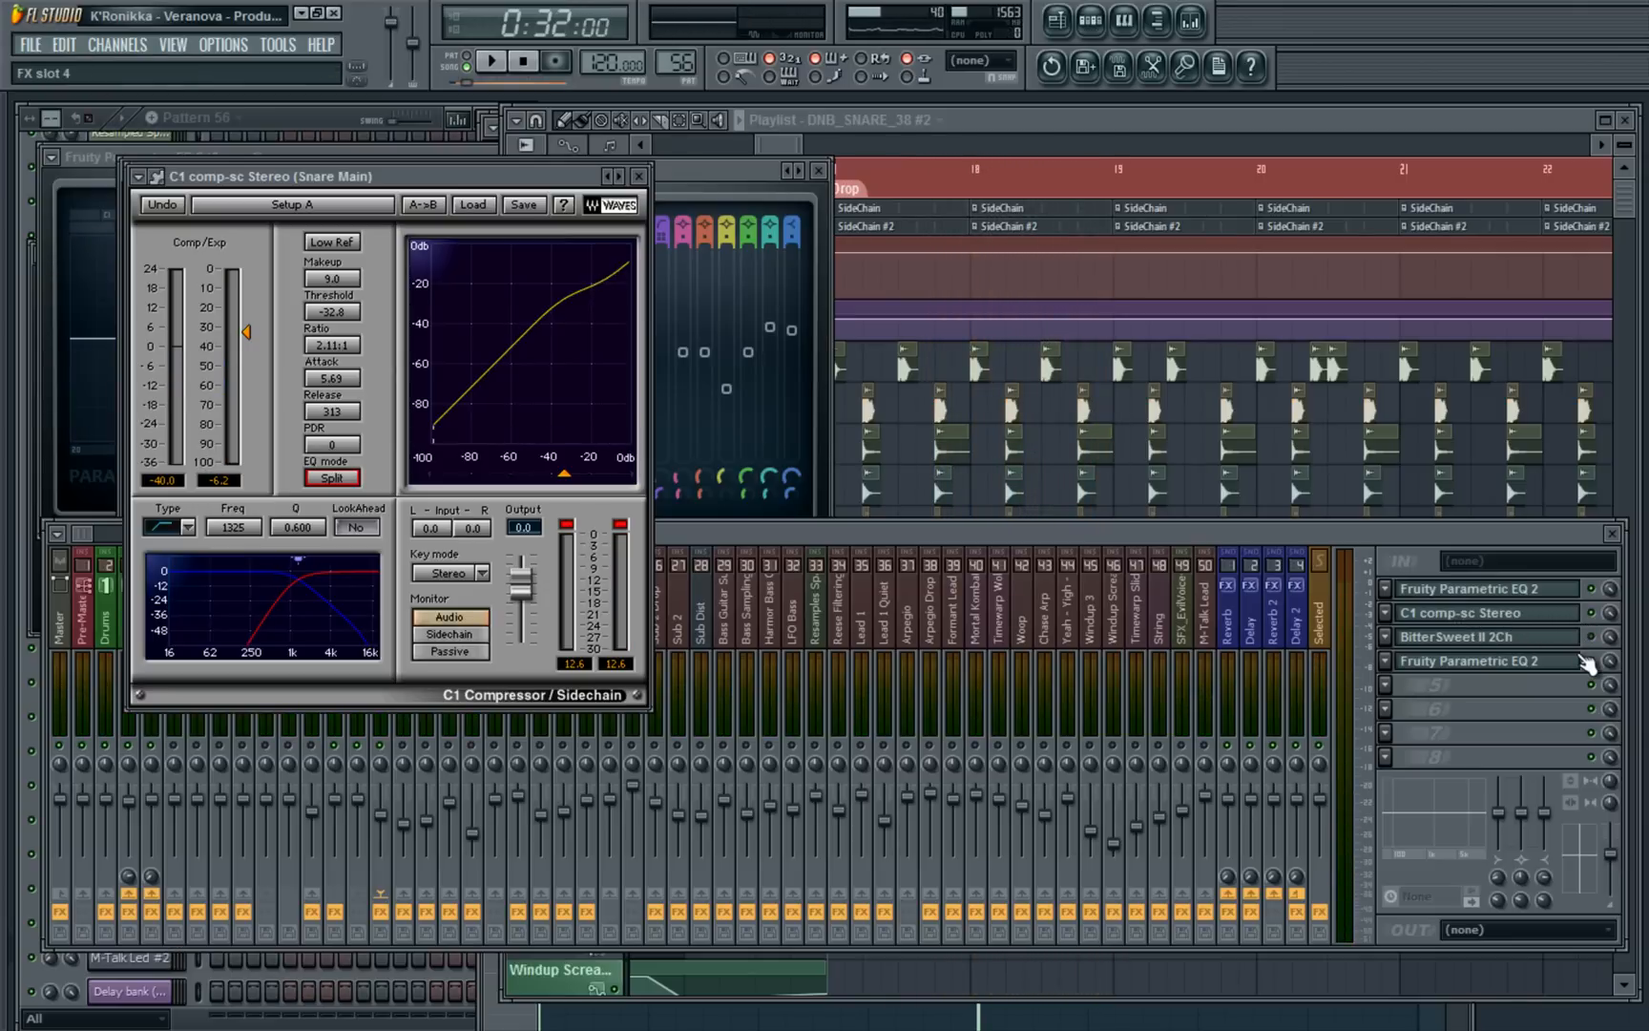
{"action": "left_click", "coordinate": [1549, 636]}
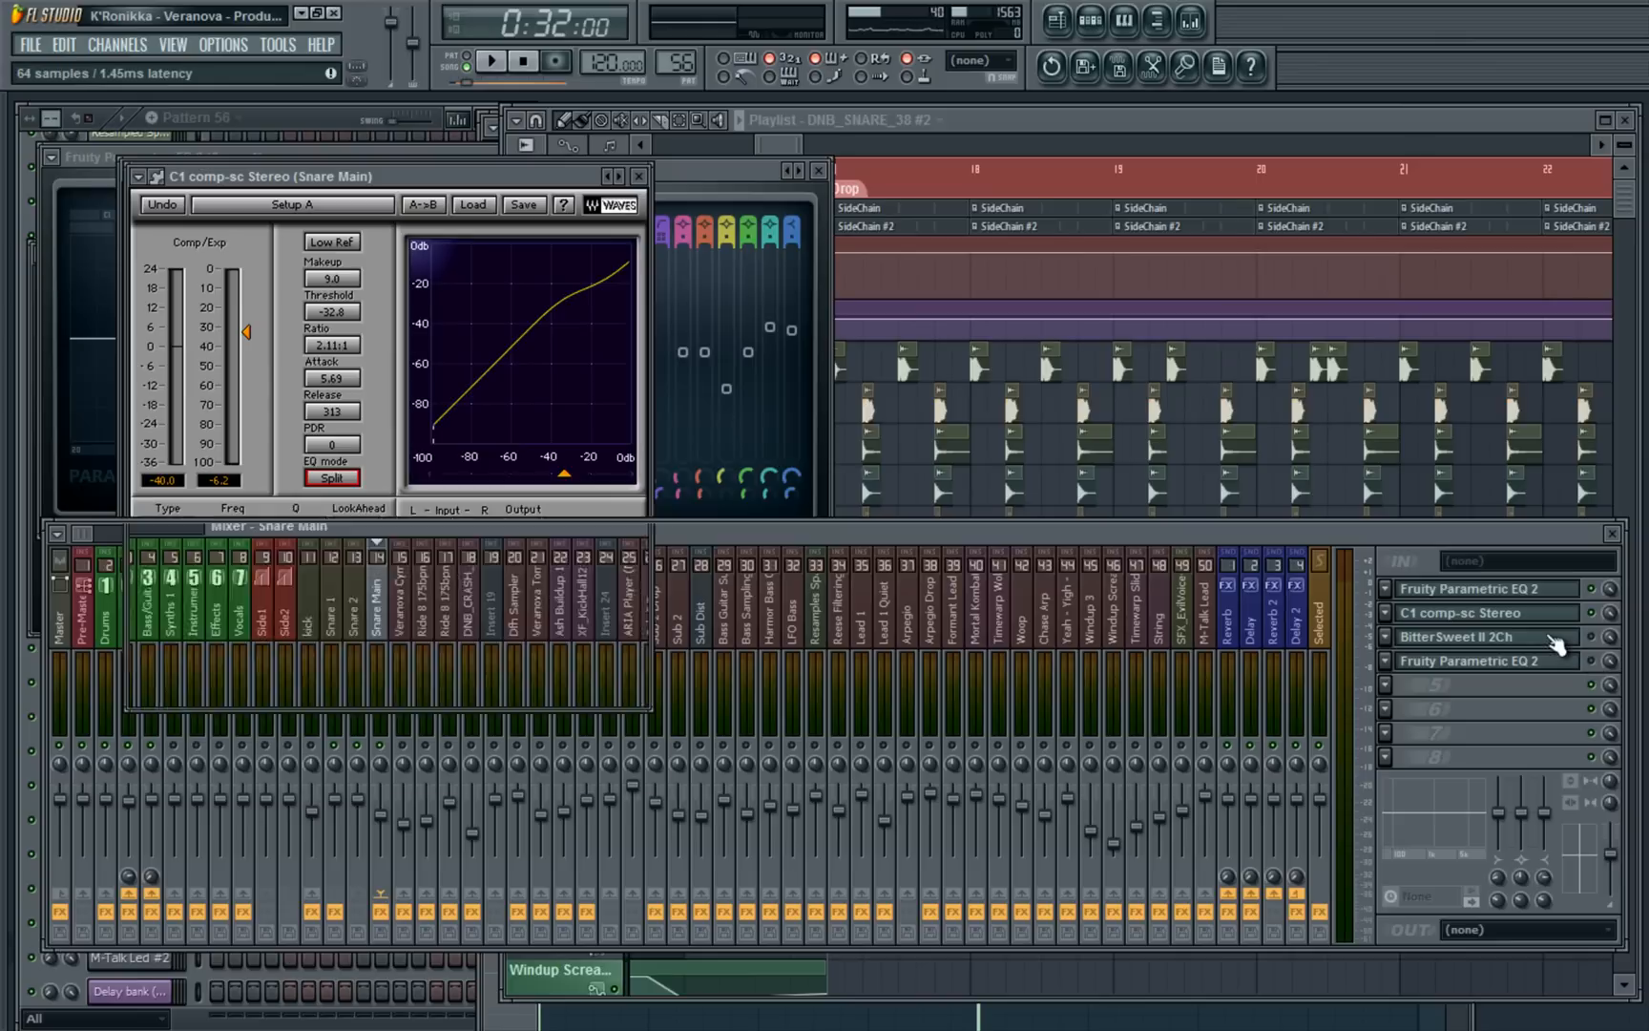
{"action": "left_click_drag", "start_coordinate": [463, 360], "coordinate": [1110, 175]}
{"action": "left_click_drag", "start_coordinate": [1292, 224], "coordinate": [443, 213]}
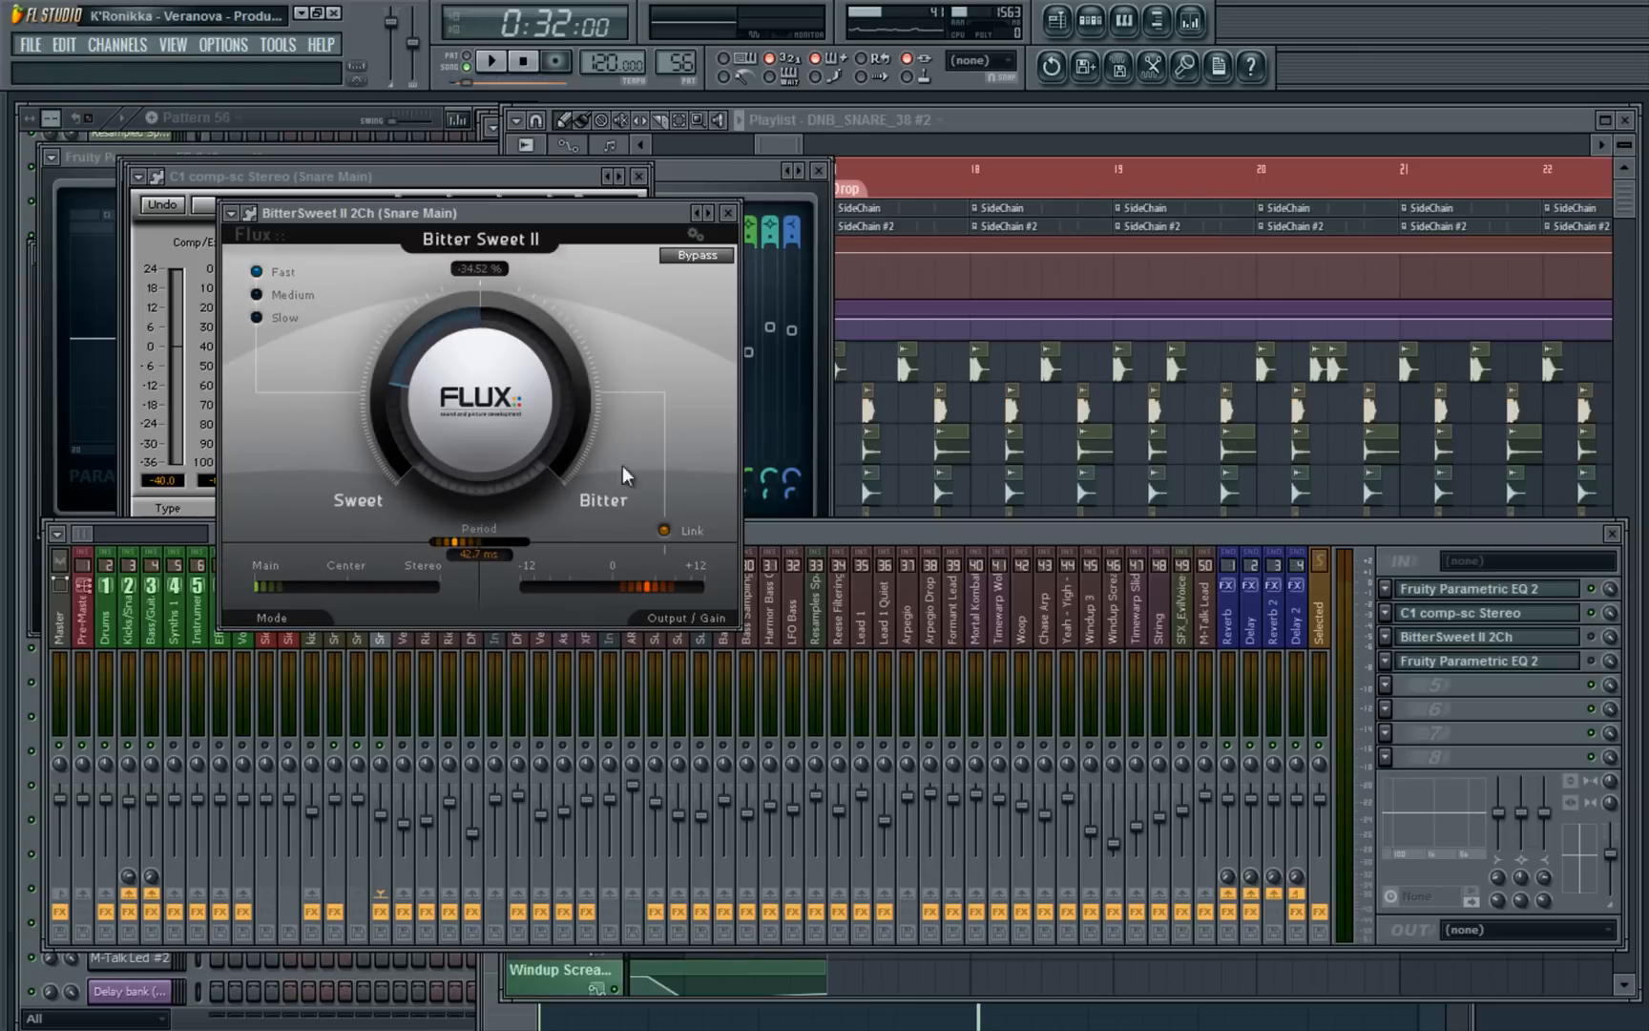
Toggle BitterSweet II 2Ch on Snare Main and play the drop to hear its effect
{"action": "left_click", "coordinate": [1590, 639]}
{"action": "key", "text": "space"}
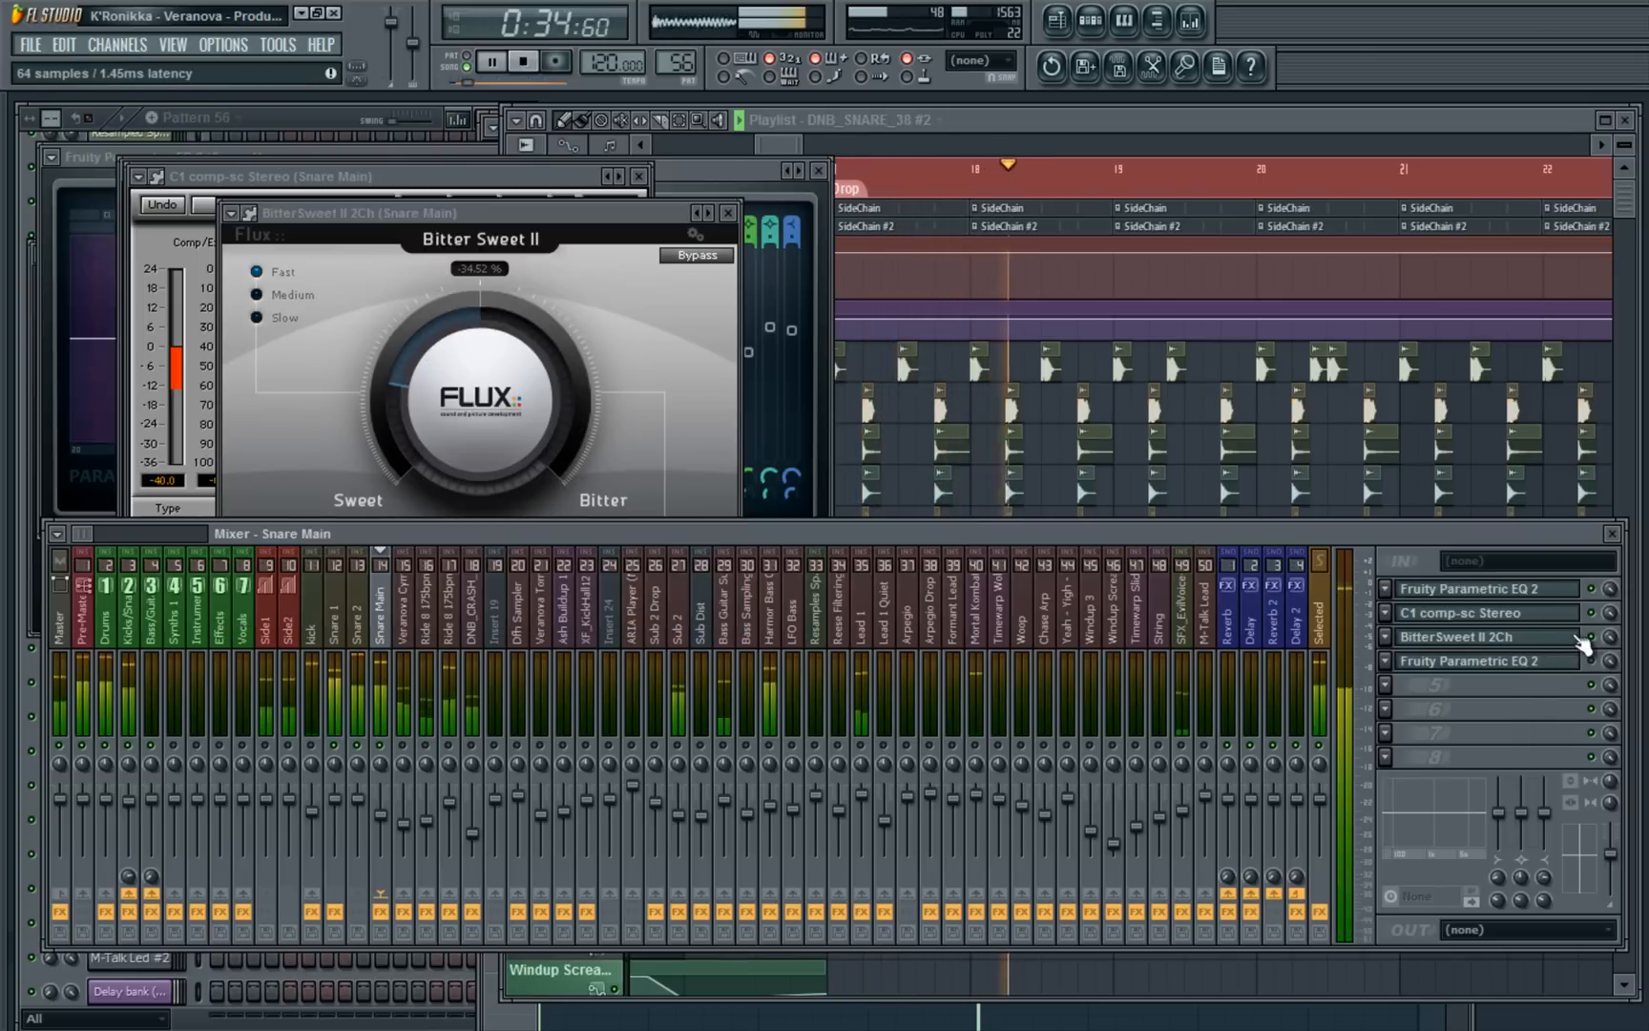
{"action": "key", "text": "space"}
Open Snare Main's second Fruity Parametric EQ 2, toggle the effect, and play the drop to view its spectrum
{"action": "left_click", "coordinate": [1538, 668]}
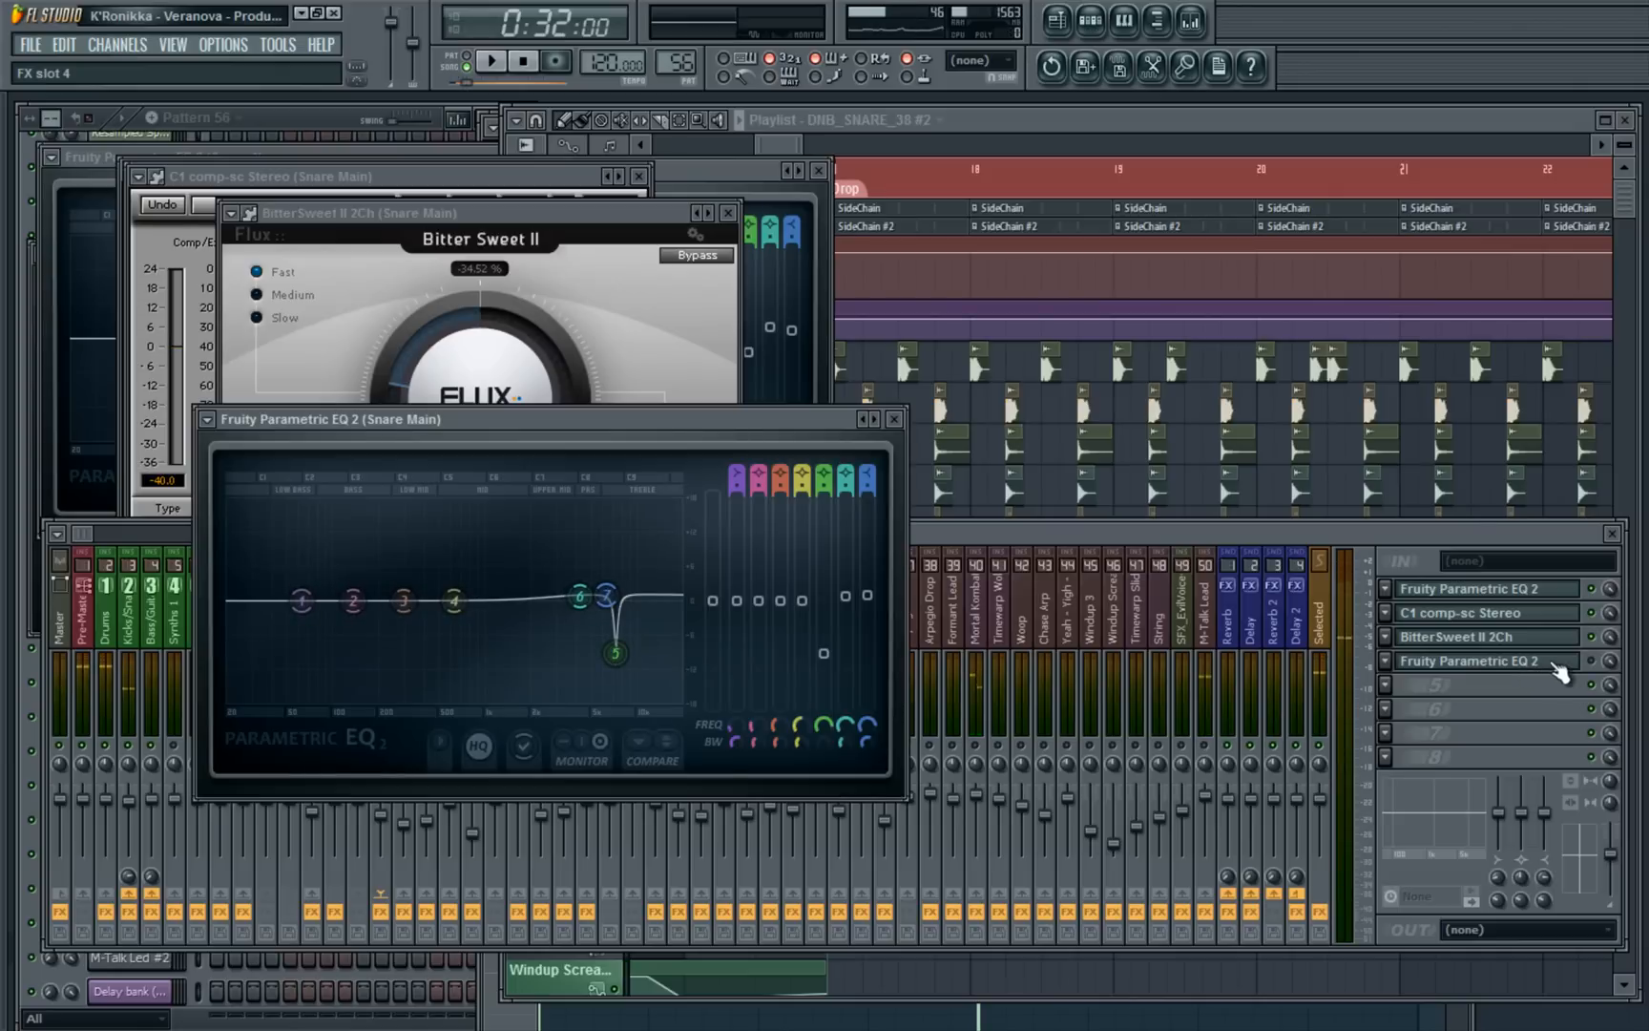
{"action": "left_click", "coordinate": [1592, 661]}
{"action": "left_click", "coordinate": [1486, 665]}
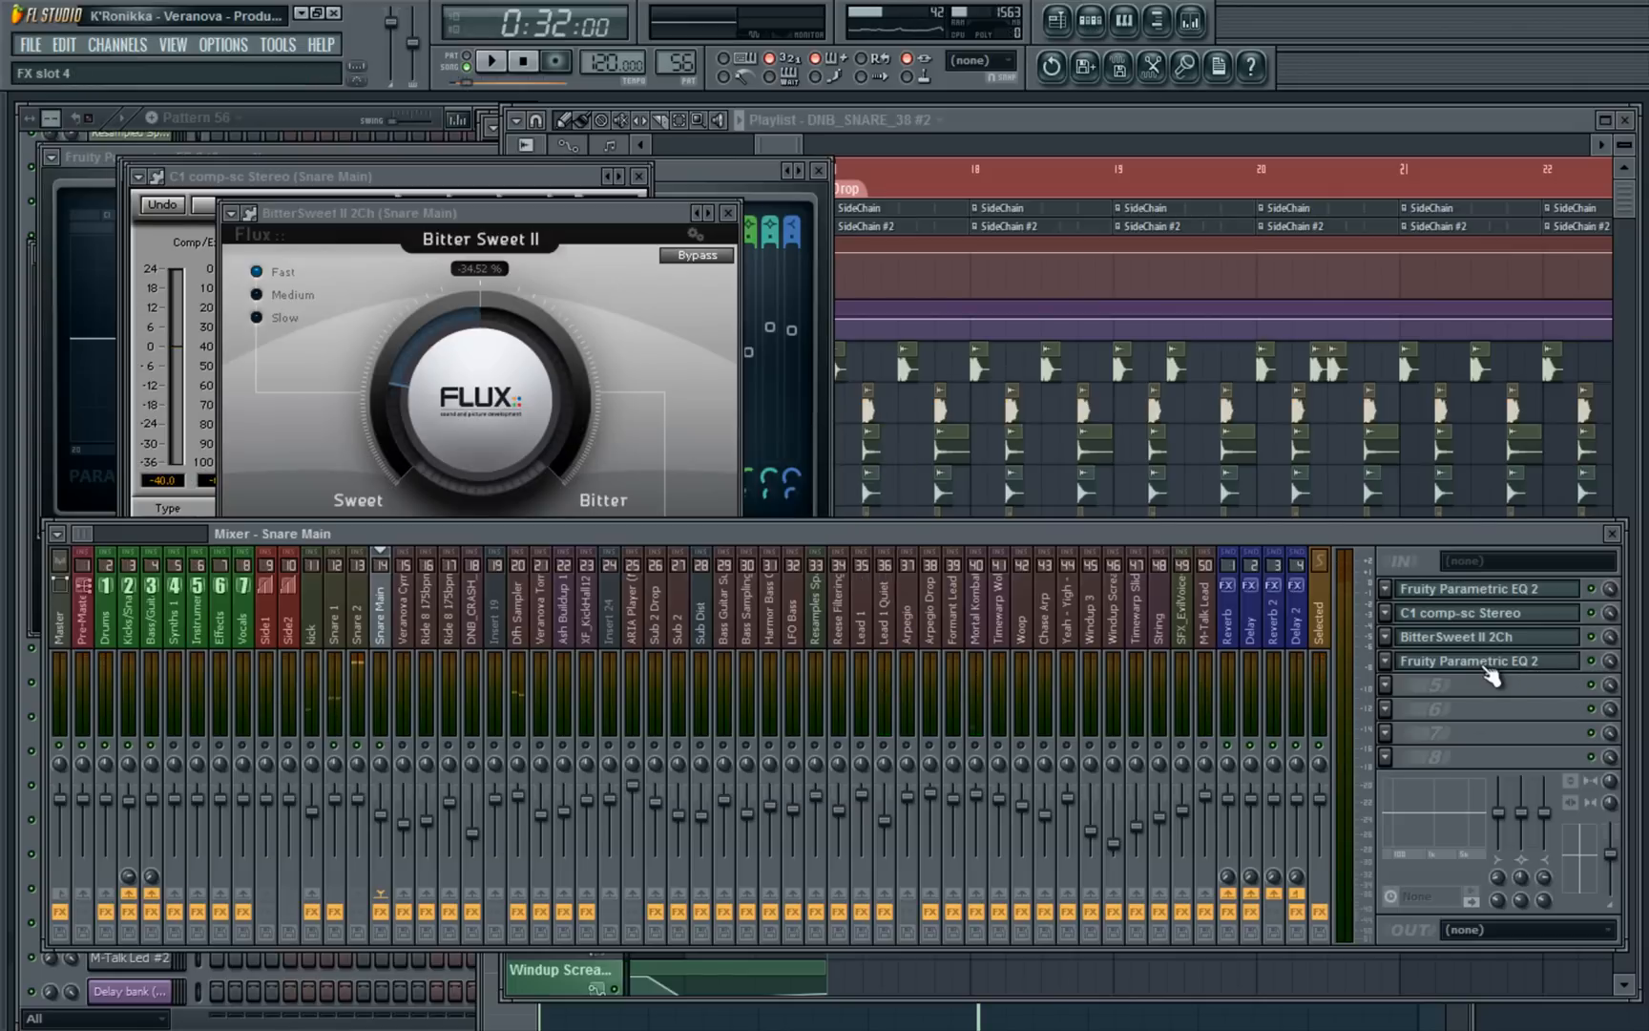
{"action": "left_click", "coordinate": [1485, 665]}
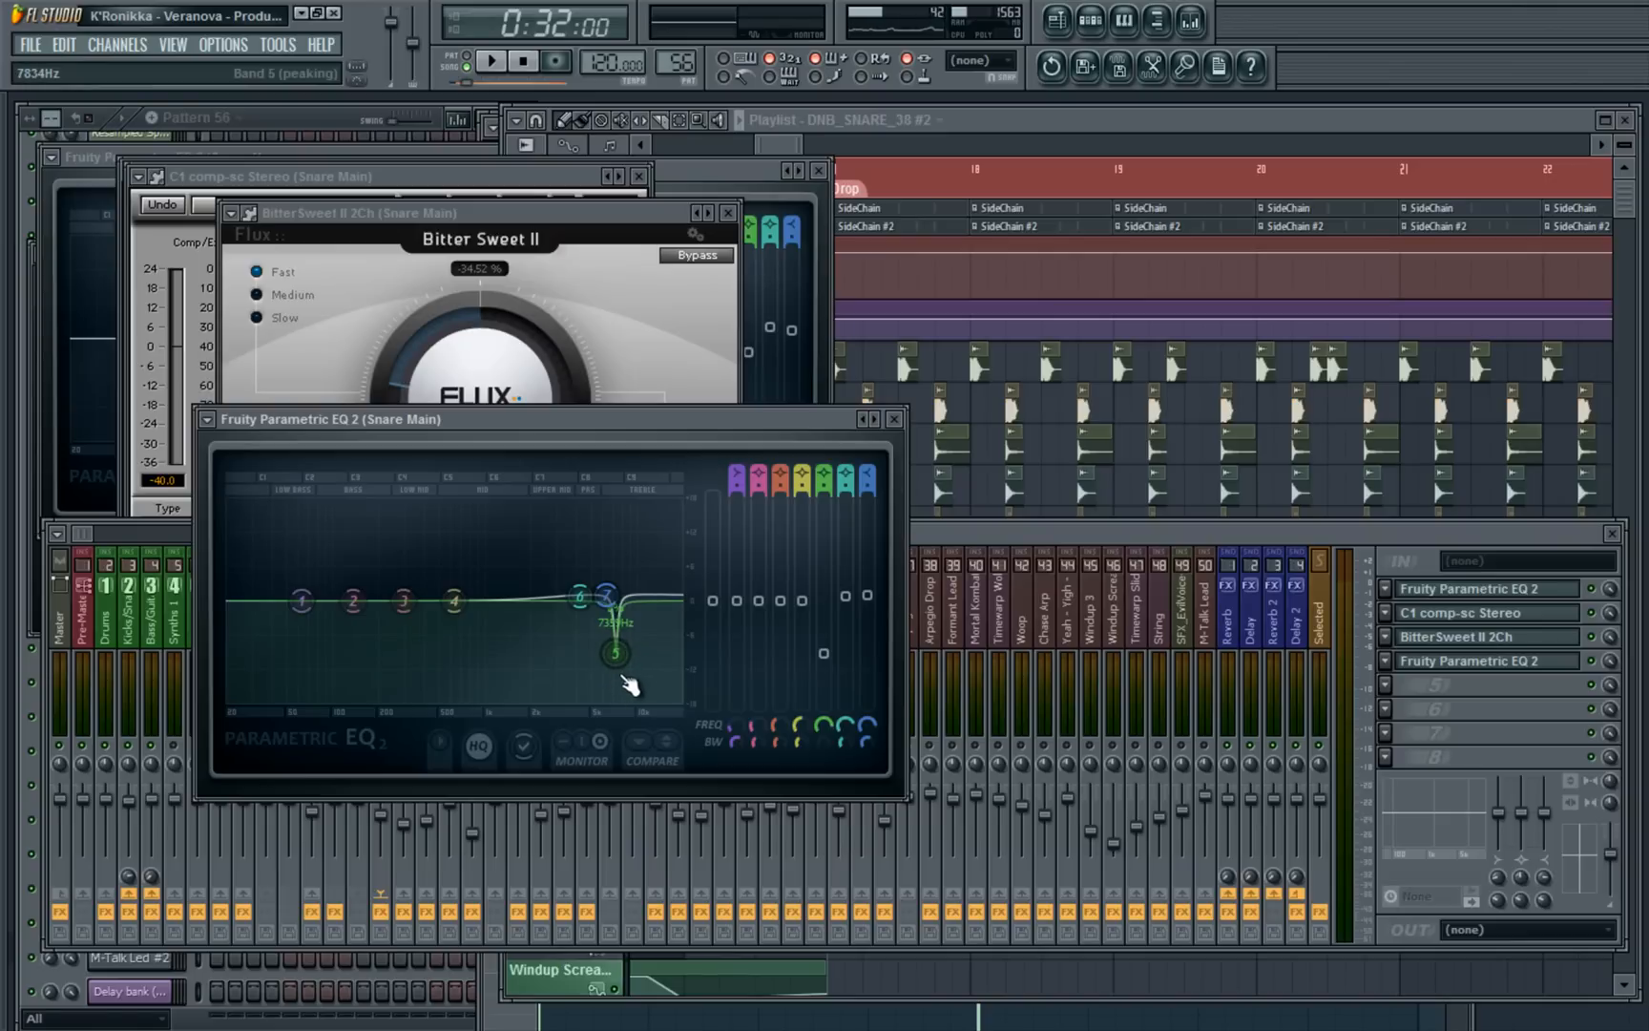
{"action": "key", "text": "space"}
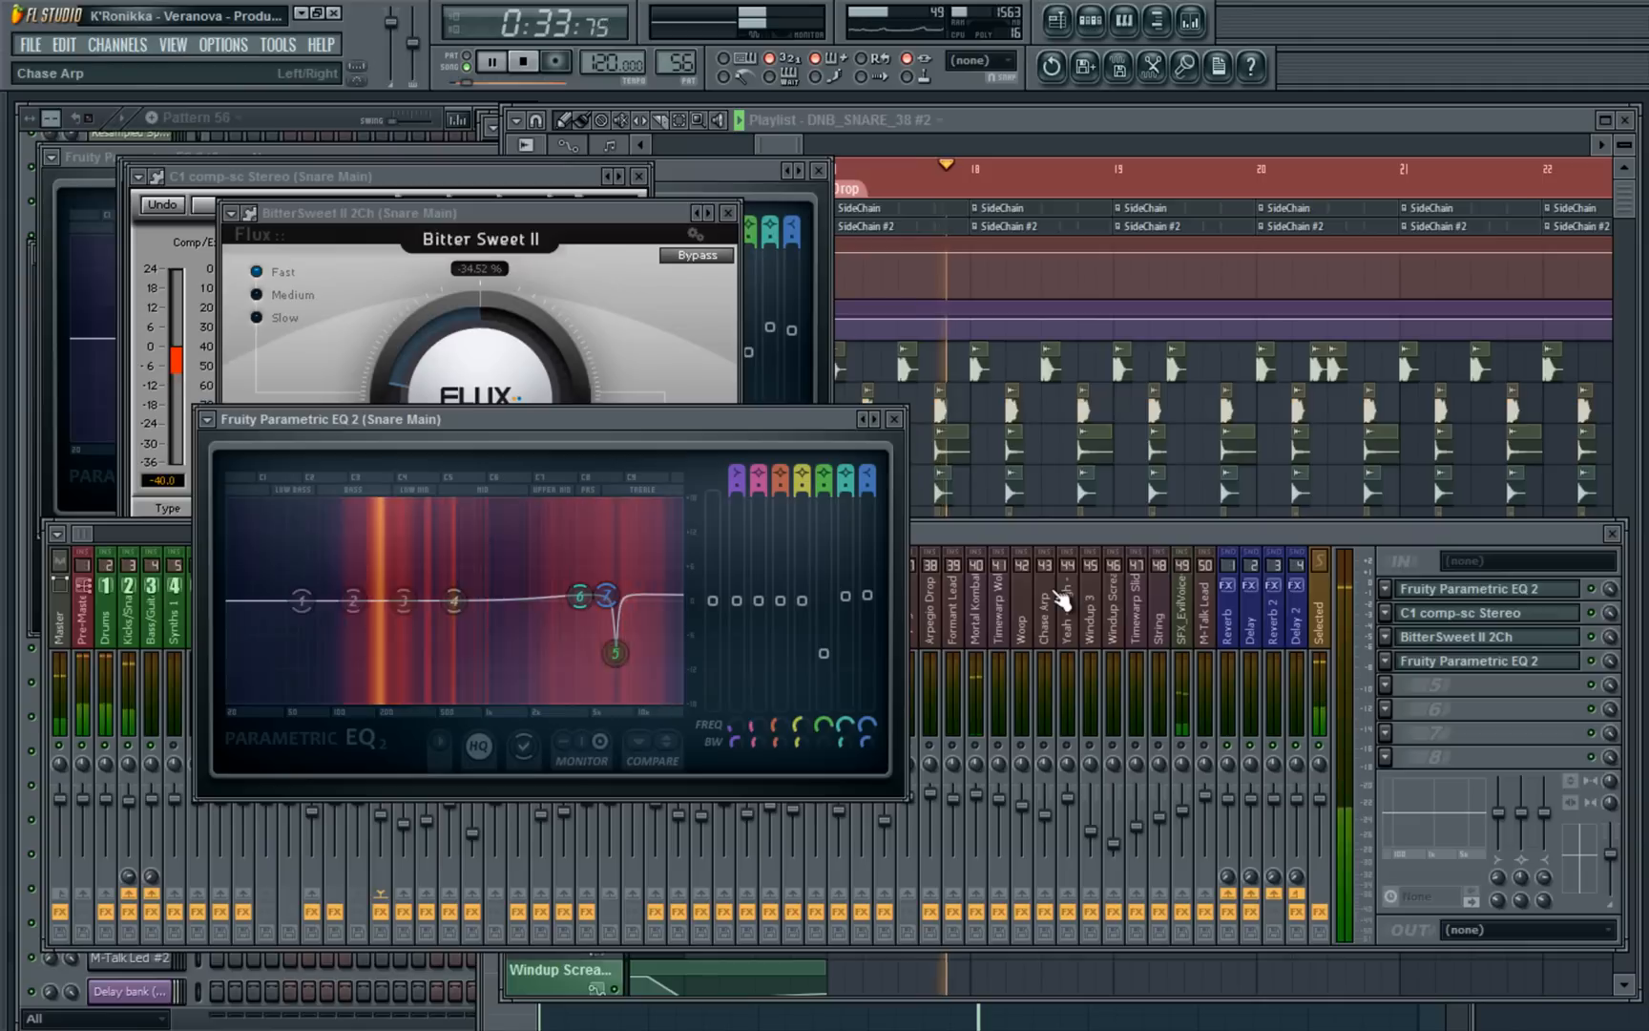
Bring the mixer in front of the effect windows and replay the drop to watch the drum track levels
{"action": "left_click", "coordinate": [1065, 534]}
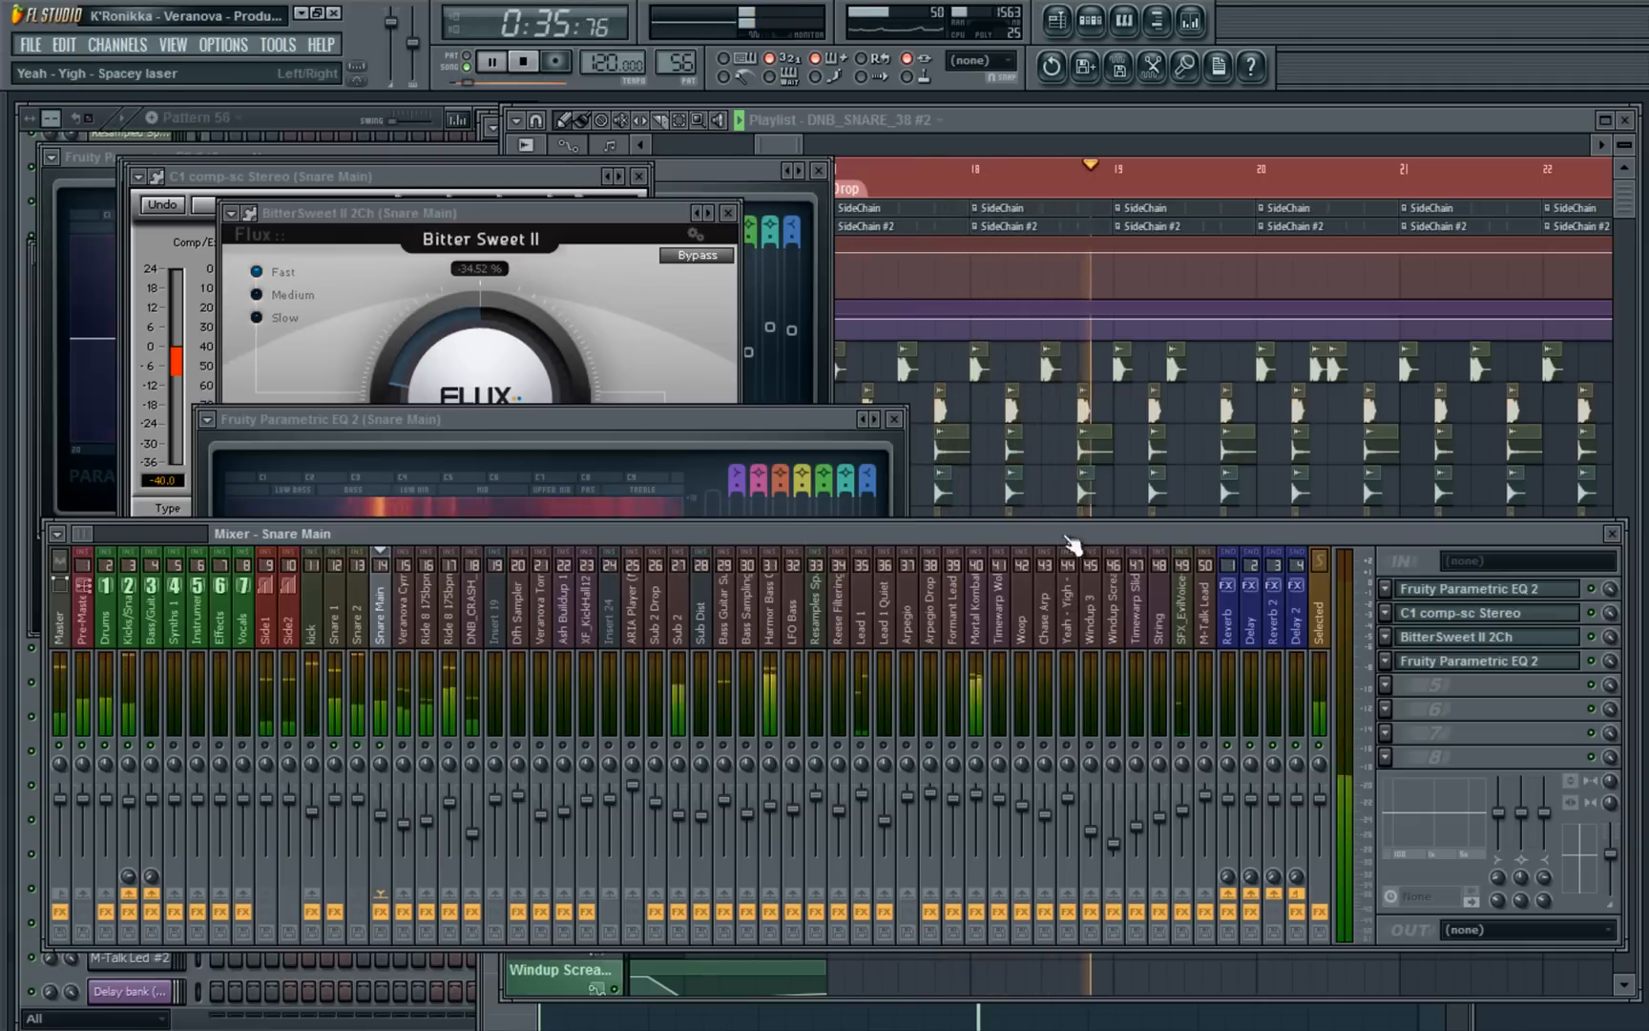
{"action": "key", "text": "space"}
{"action": "key", "text": "space"}
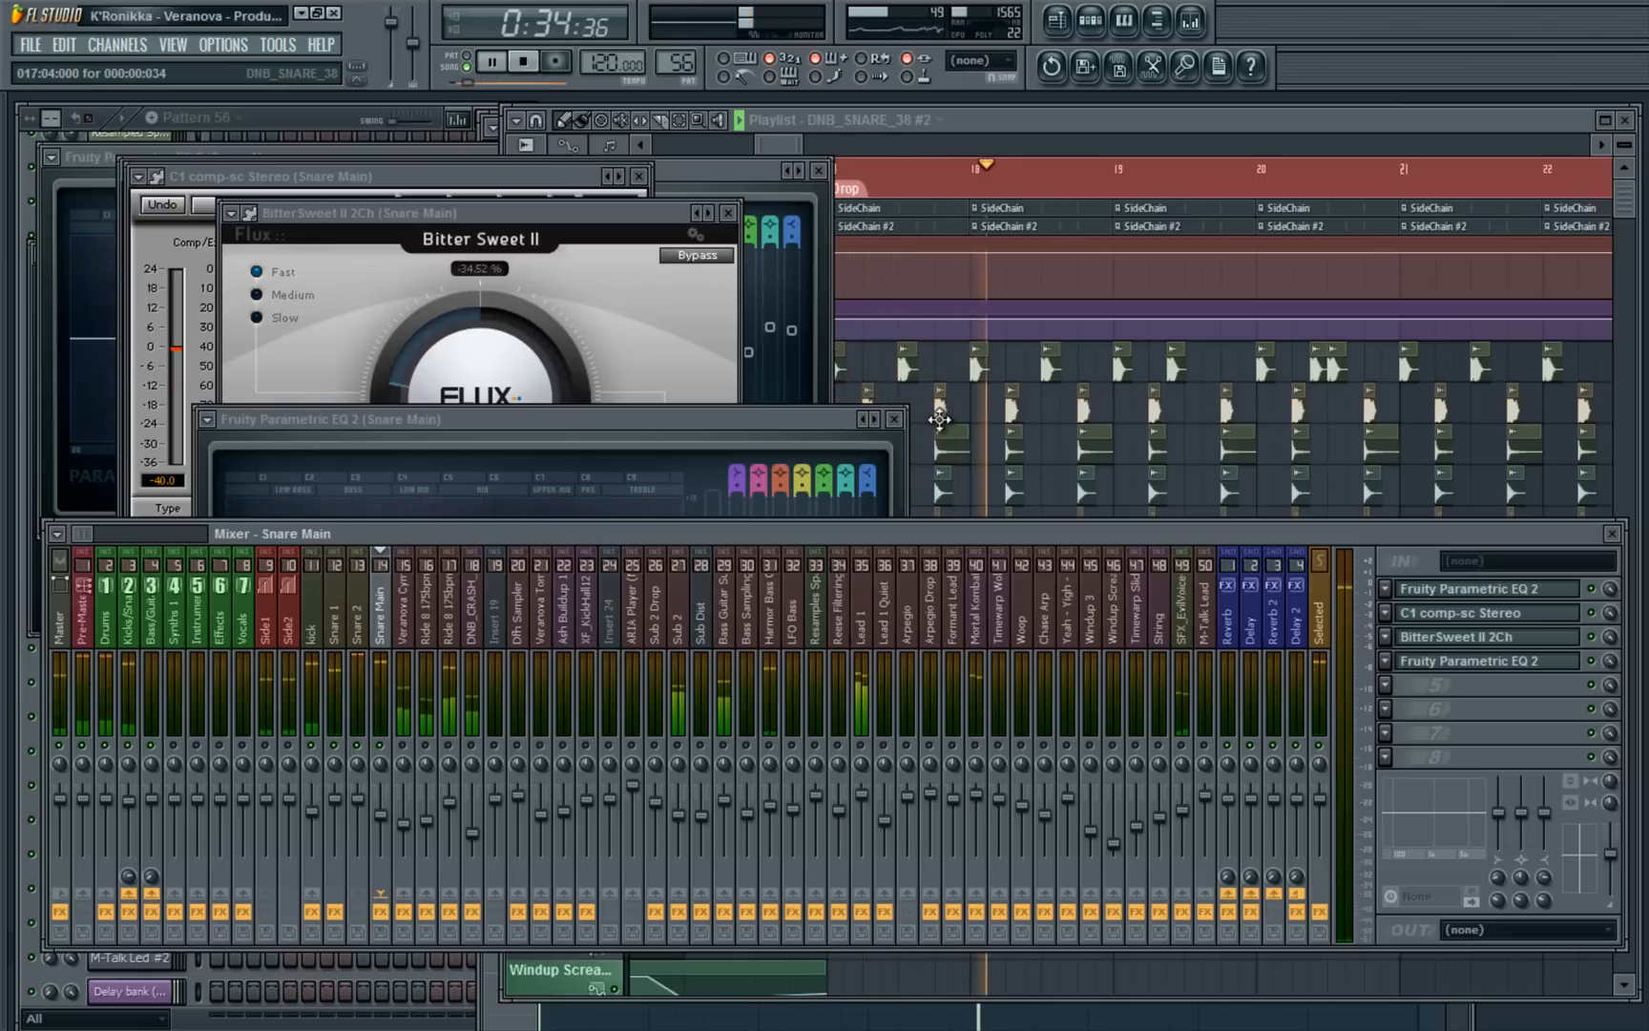
{"action": "key", "text": "space"}
Select the Veranova Cymbals DFH mixer track and inspect the Cymbals EZ #2 pattern's notes in the piano roll
{"action": "left_click", "coordinate": [406, 718]}
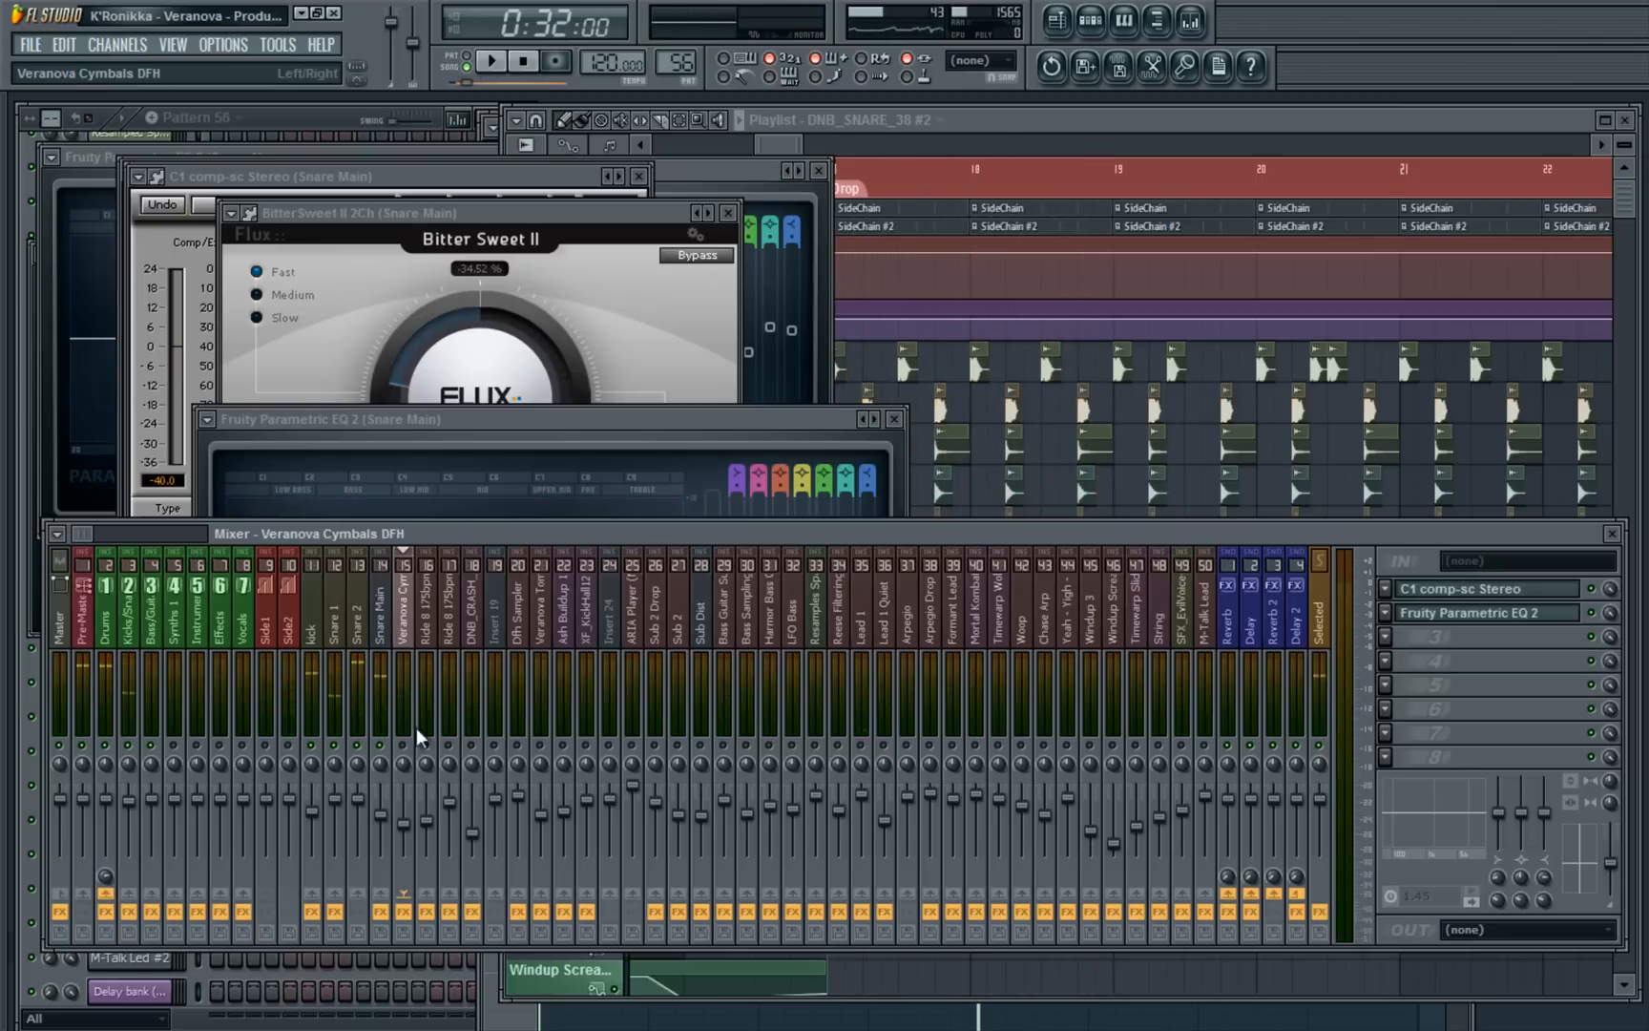
{"action": "left_click", "coordinate": [1000, 476]}
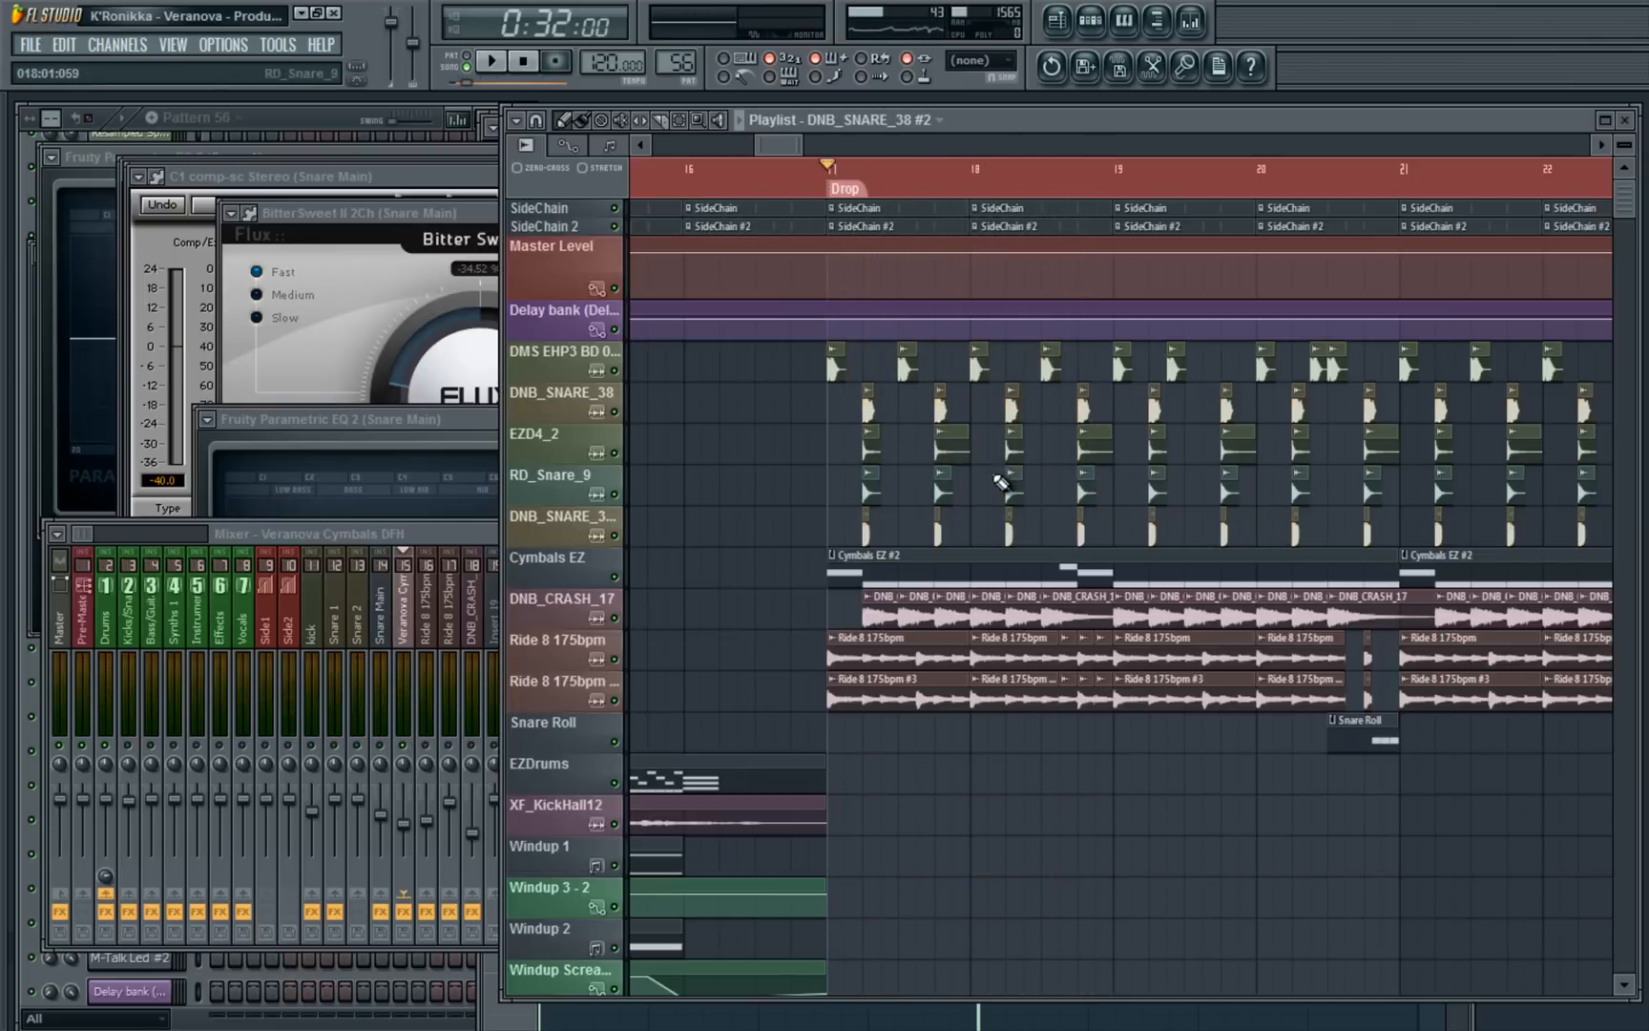
{"action": "scroll", "coordinate": [1001, 476], "scroll_direction": "down", "scroll_amount": 5}
{"action": "double_click", "coordinate": [893, 369]}
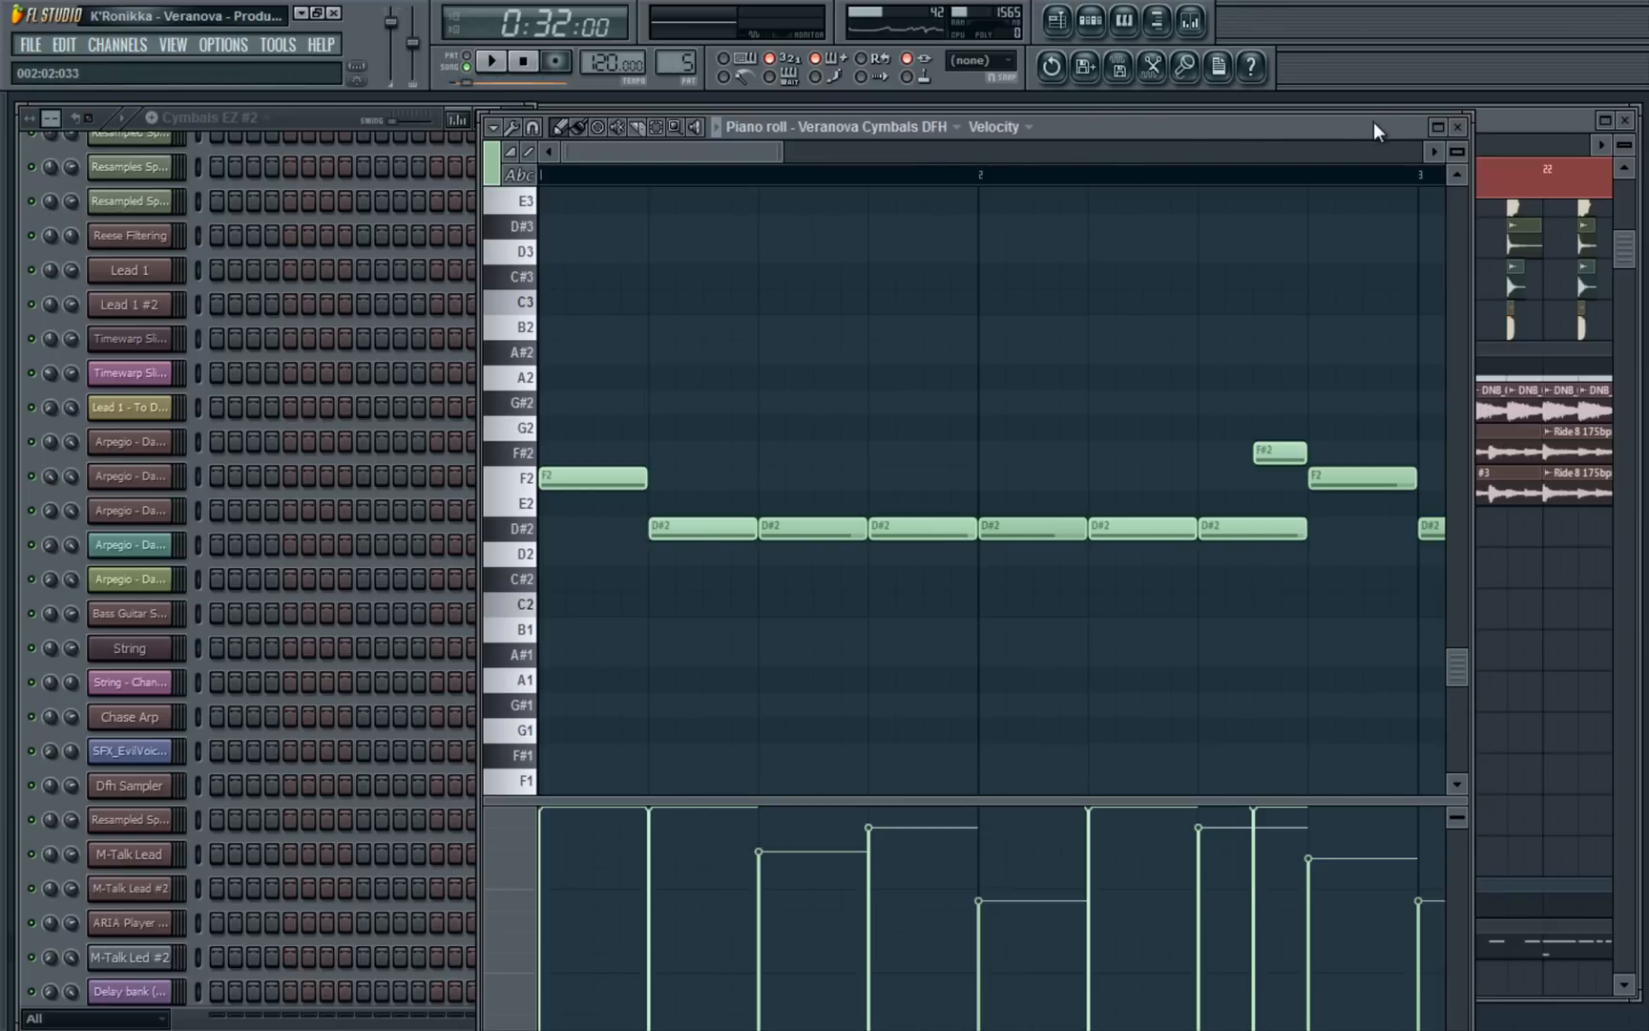
{"action": "left_click", "coordinate": [1458, 127]}
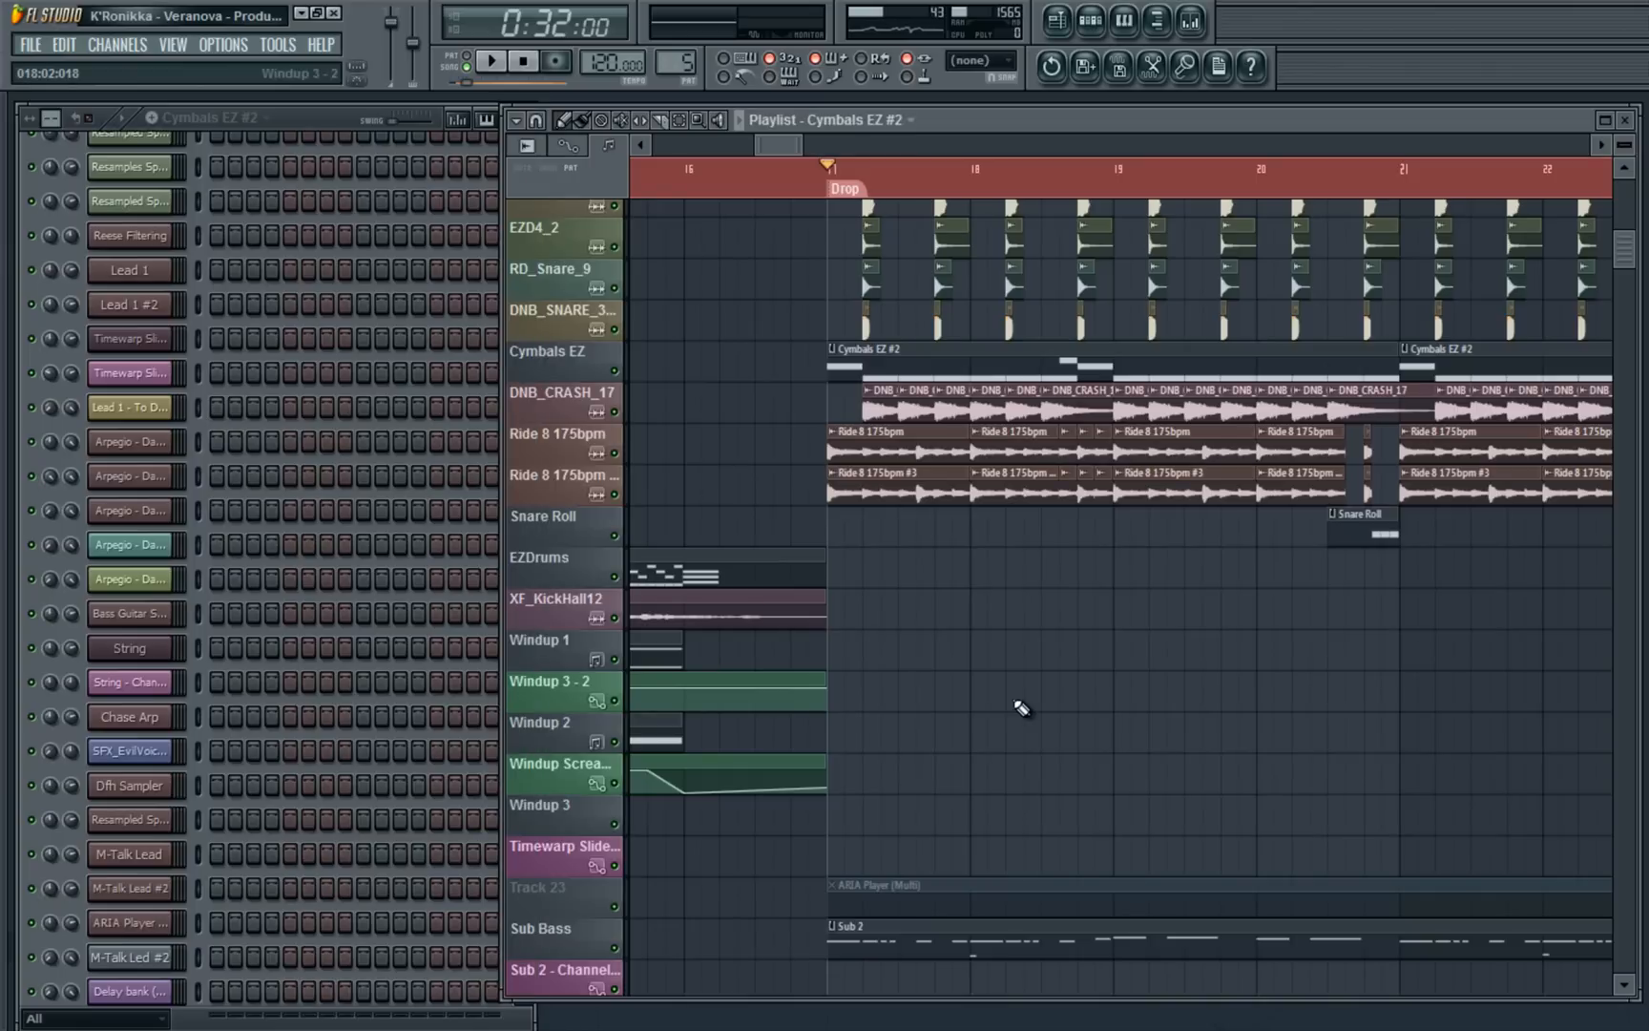
Play the drop with the mixer reopened and open the C1 comp-sc Stereo compressor on Veranova Cymbals DFH
{"action": "key", "text": "space"}
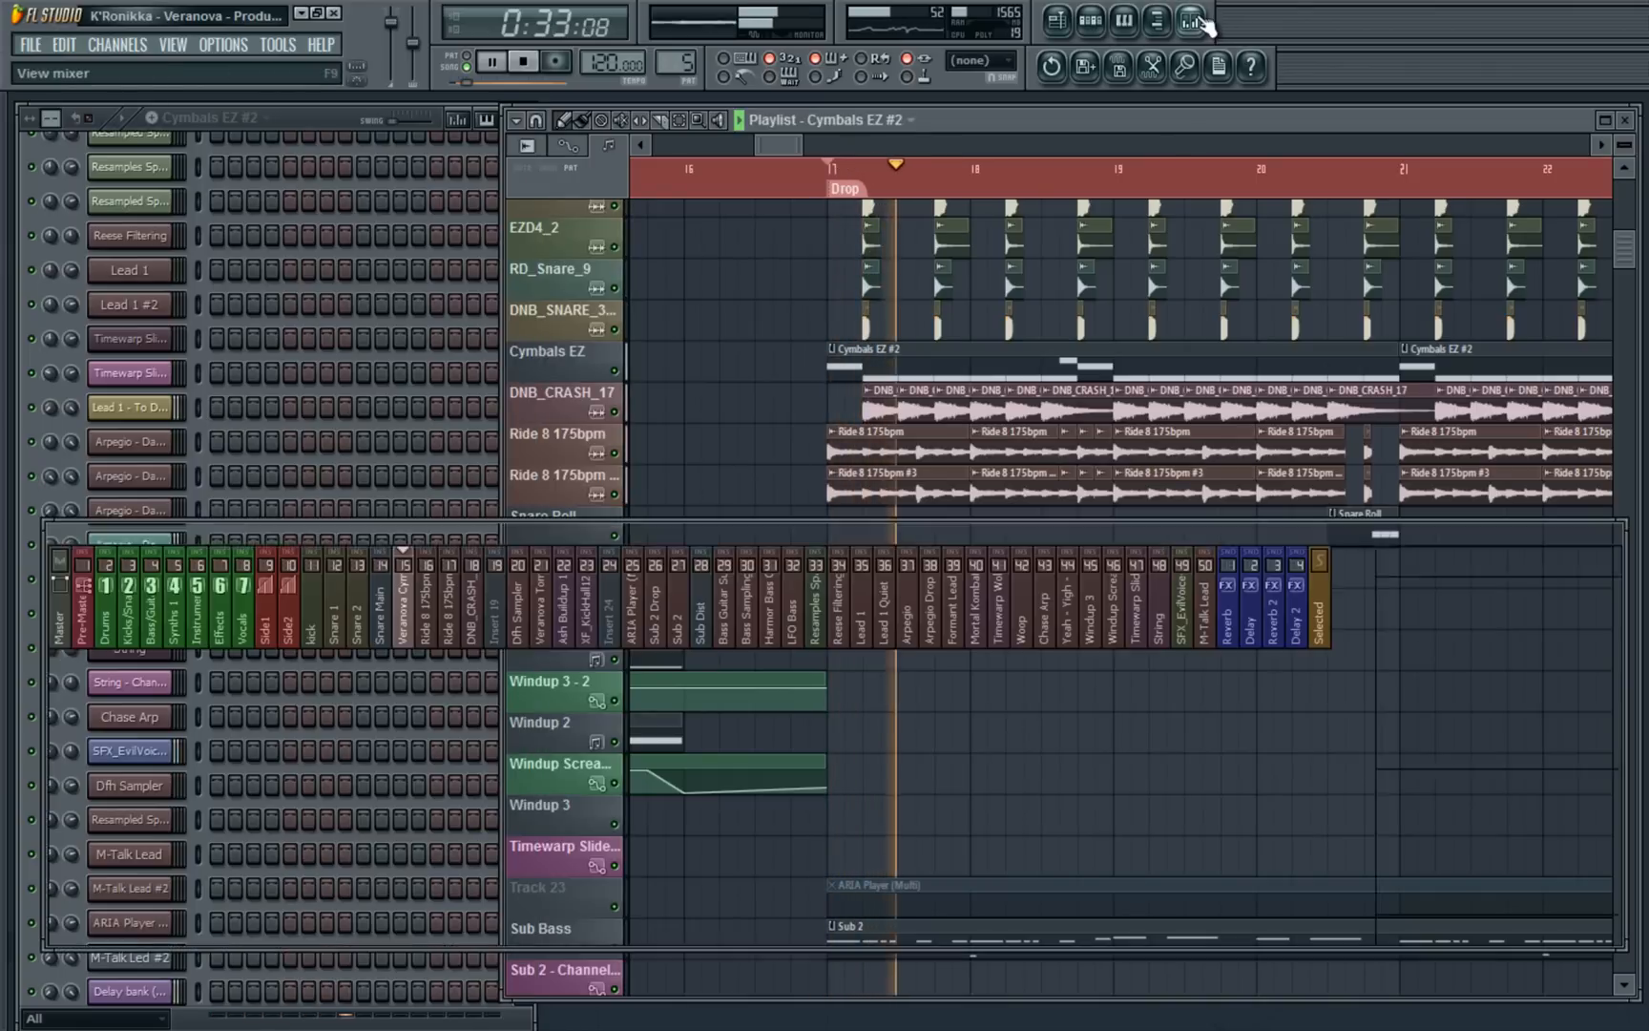
{"action": "left_click", "coordinate": [1190, 20]}
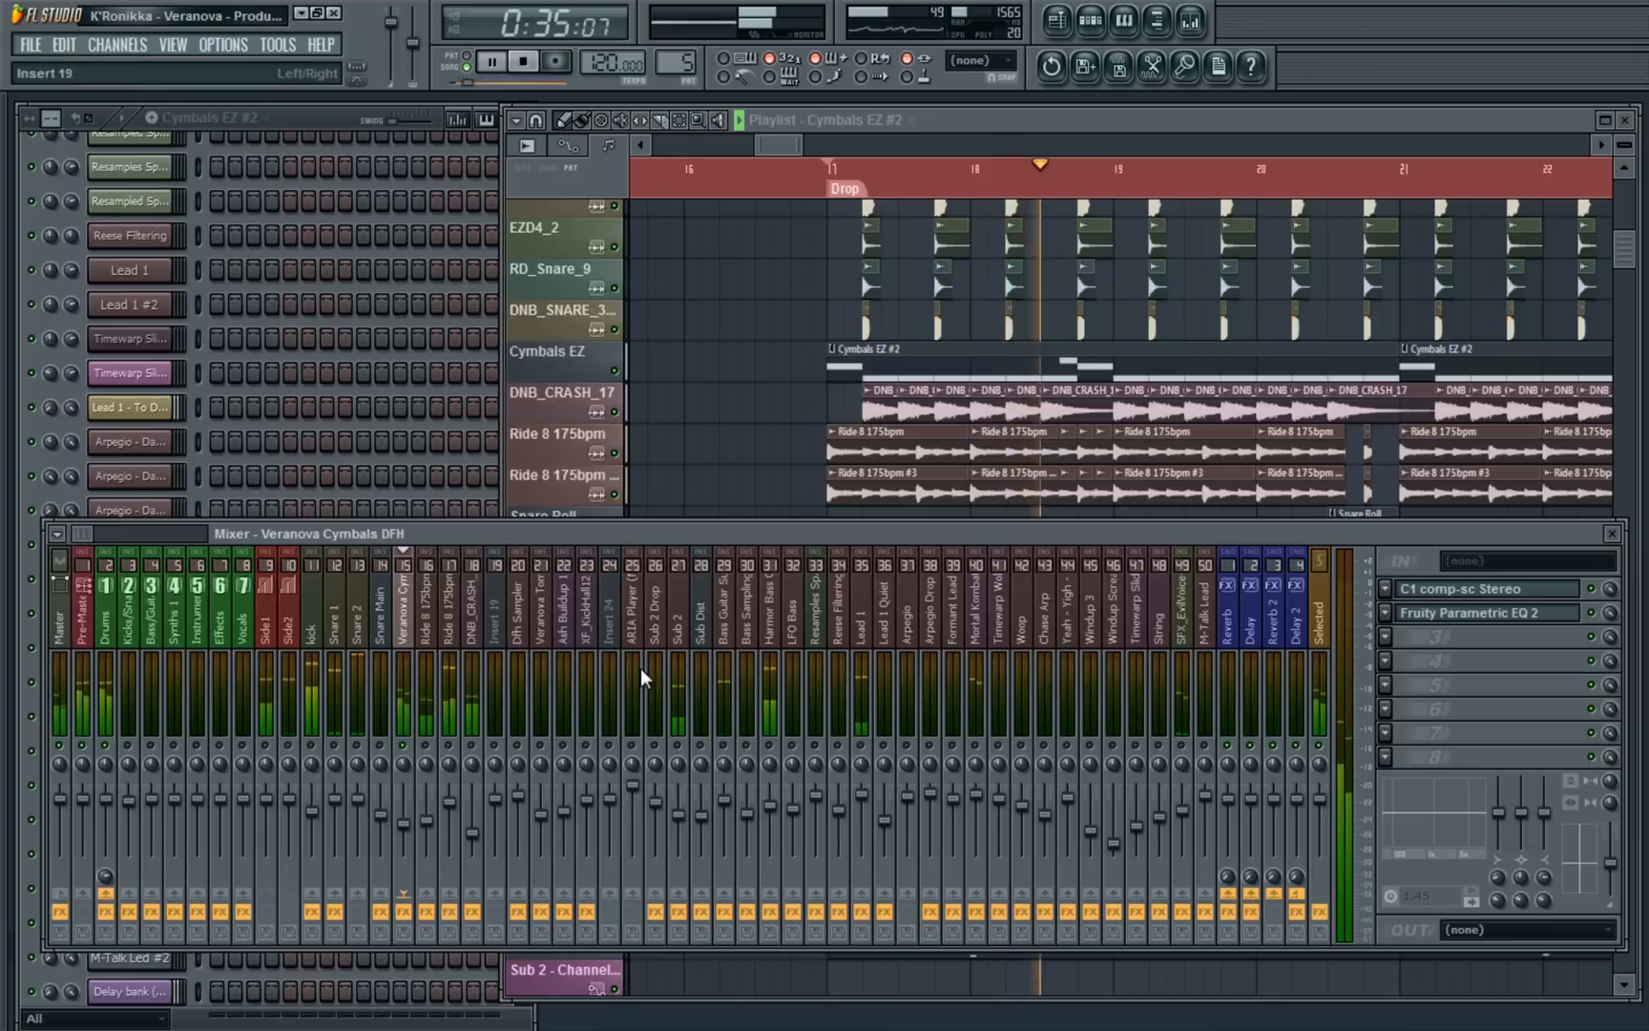
{"action": "left_click", "coordinate": [1487, 591]}
{"action": "key", "text": "space"}
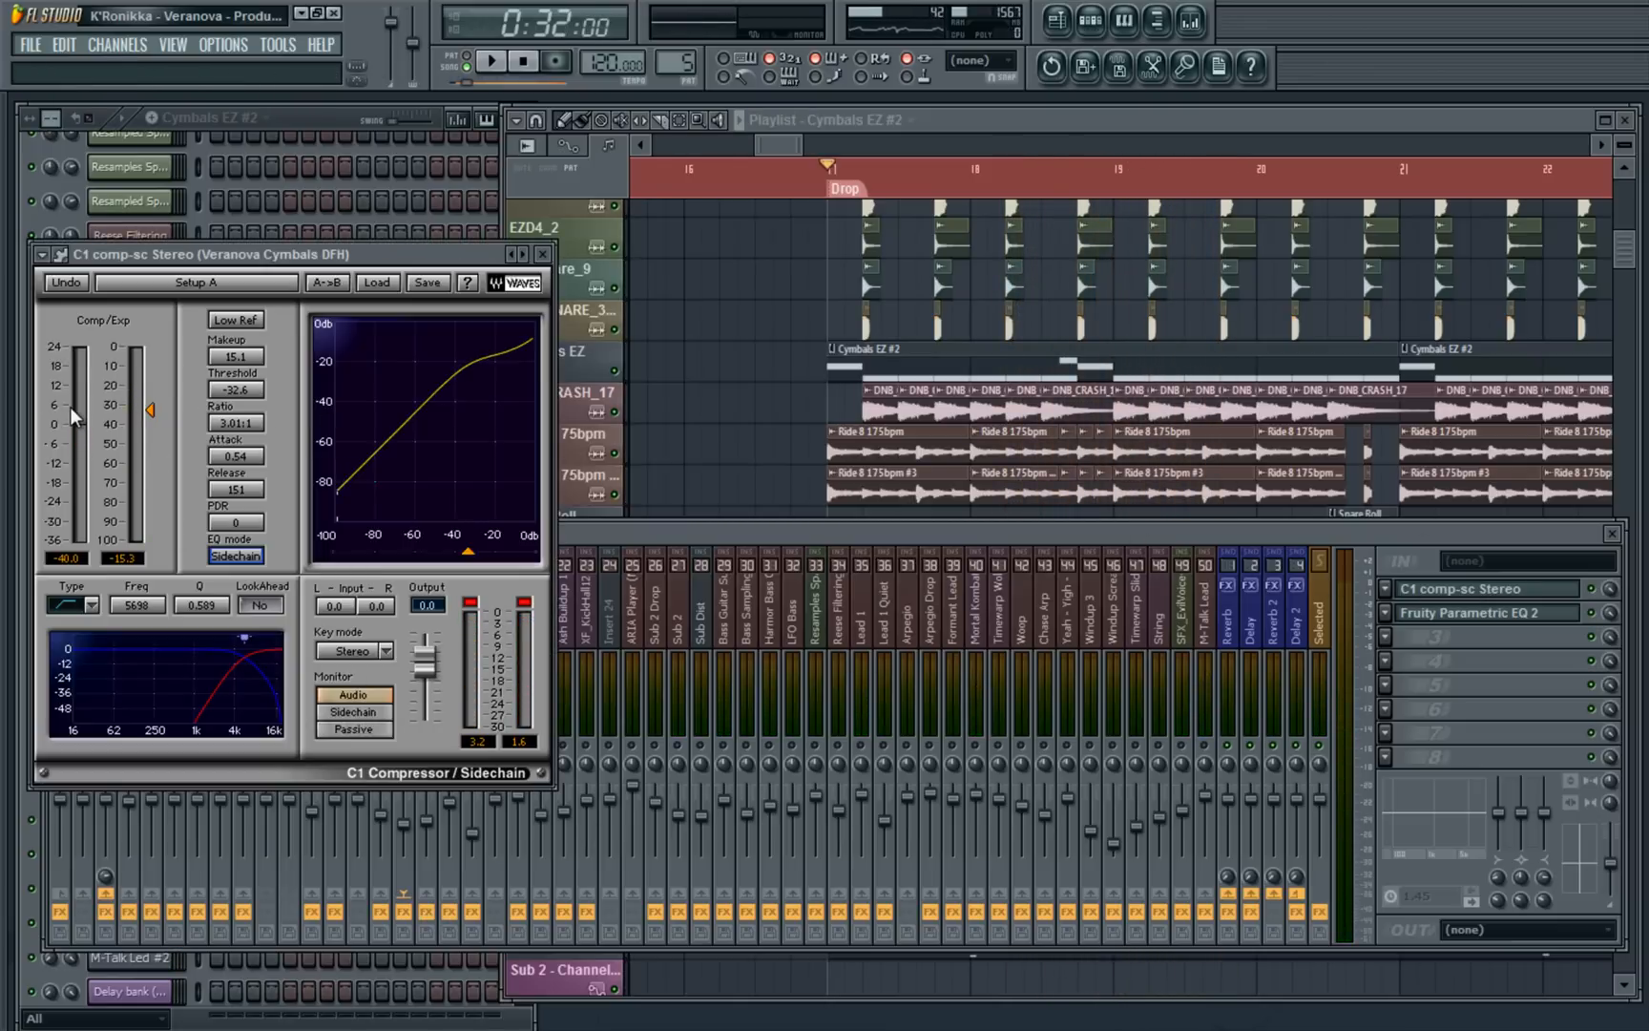
Open the cymbals' Fruity Parametric EQ 2, move it above the mixer, and toggle the EQ while playing the drop
{"action": "left_click", "coordinate": [1485, 614]}
{"action": "left_click_drag", "start_coordinate": [578, 311], "coordinate": [912, 241]}
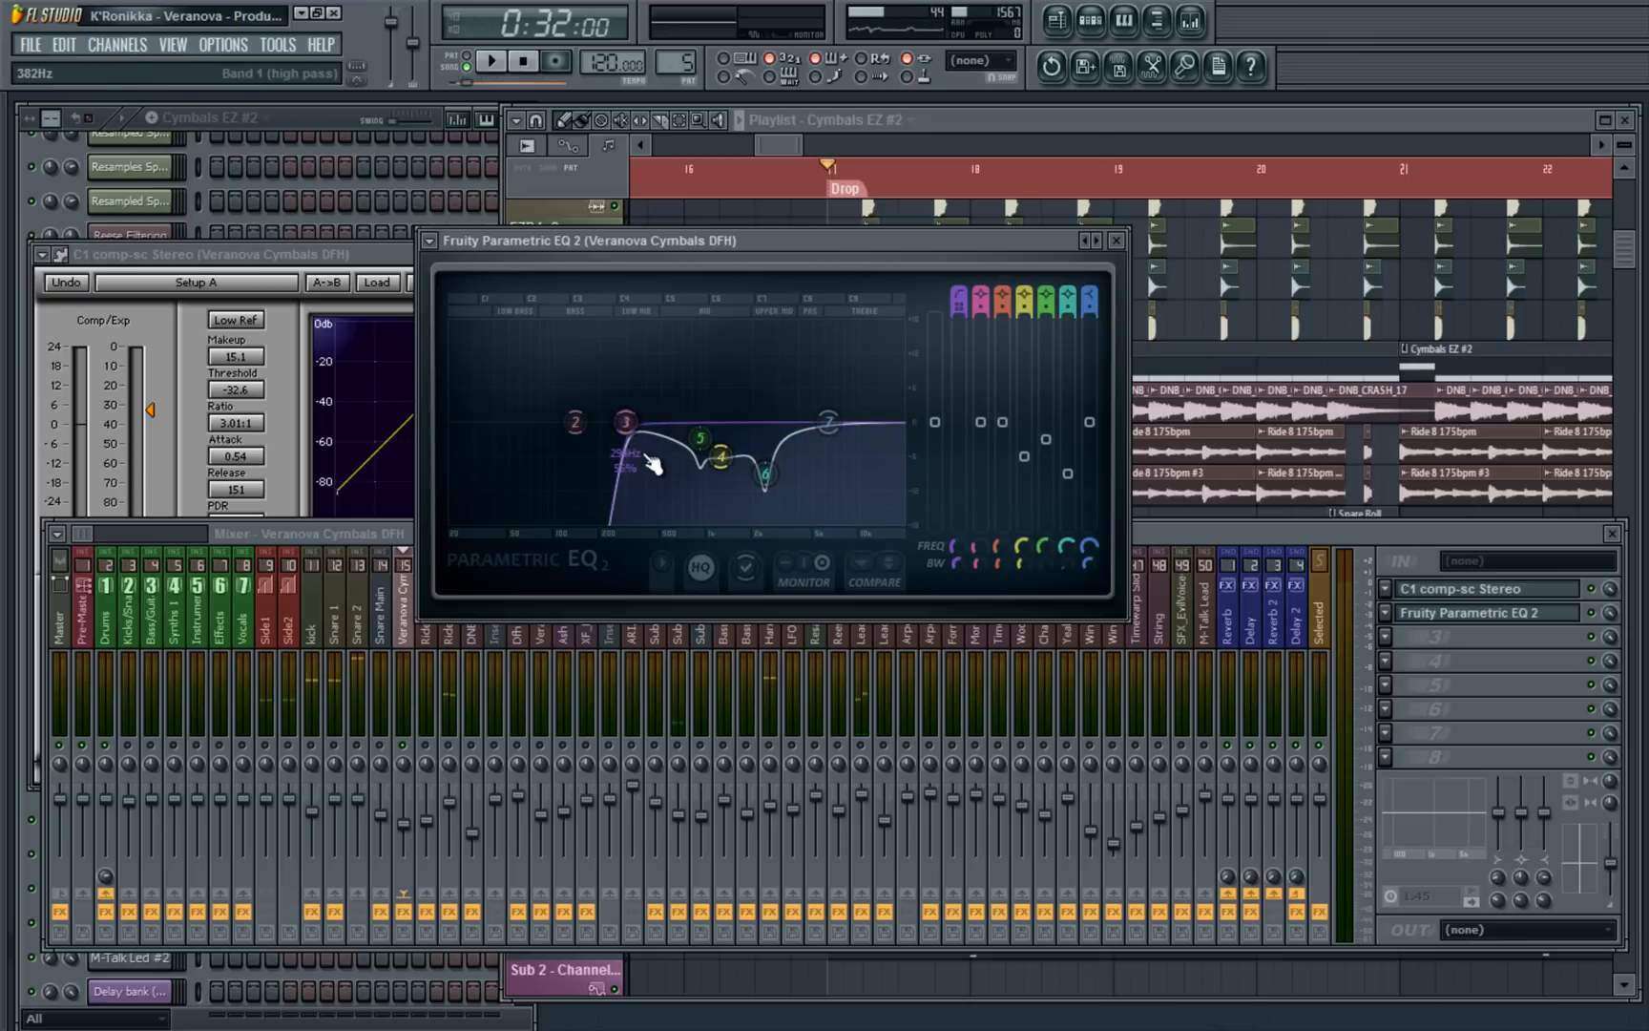
{"action": "key", "text": "space"}
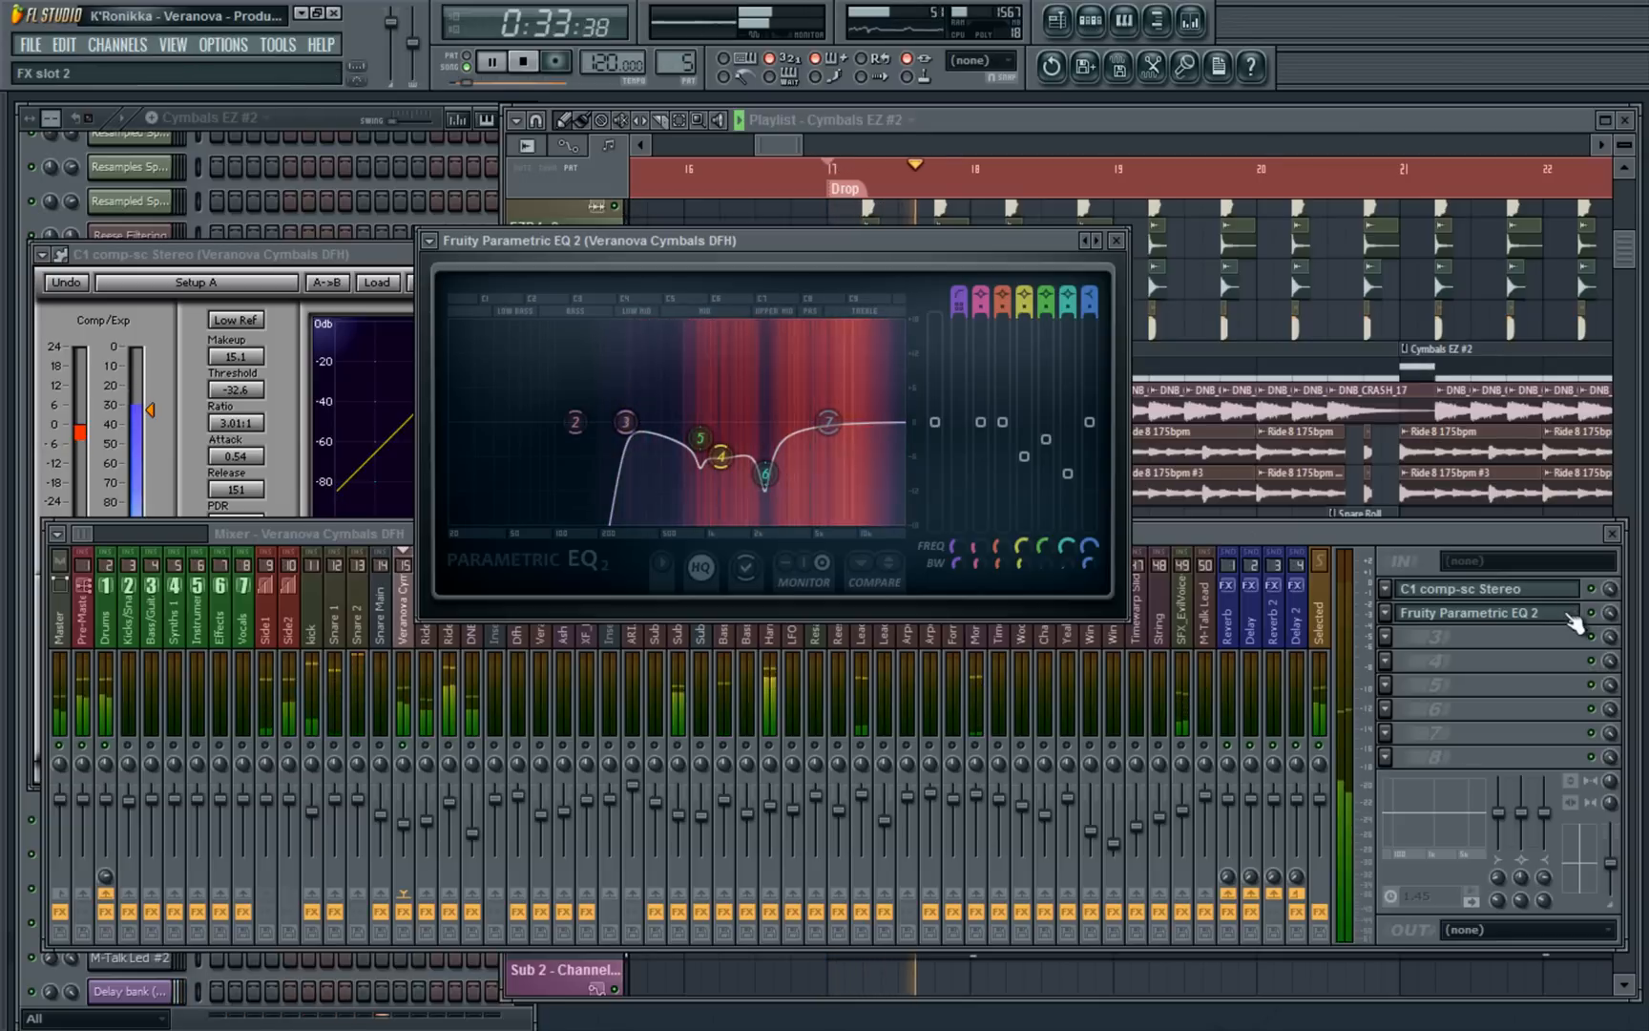
{"action": "left_click", "coordinate": [1599, 630]}
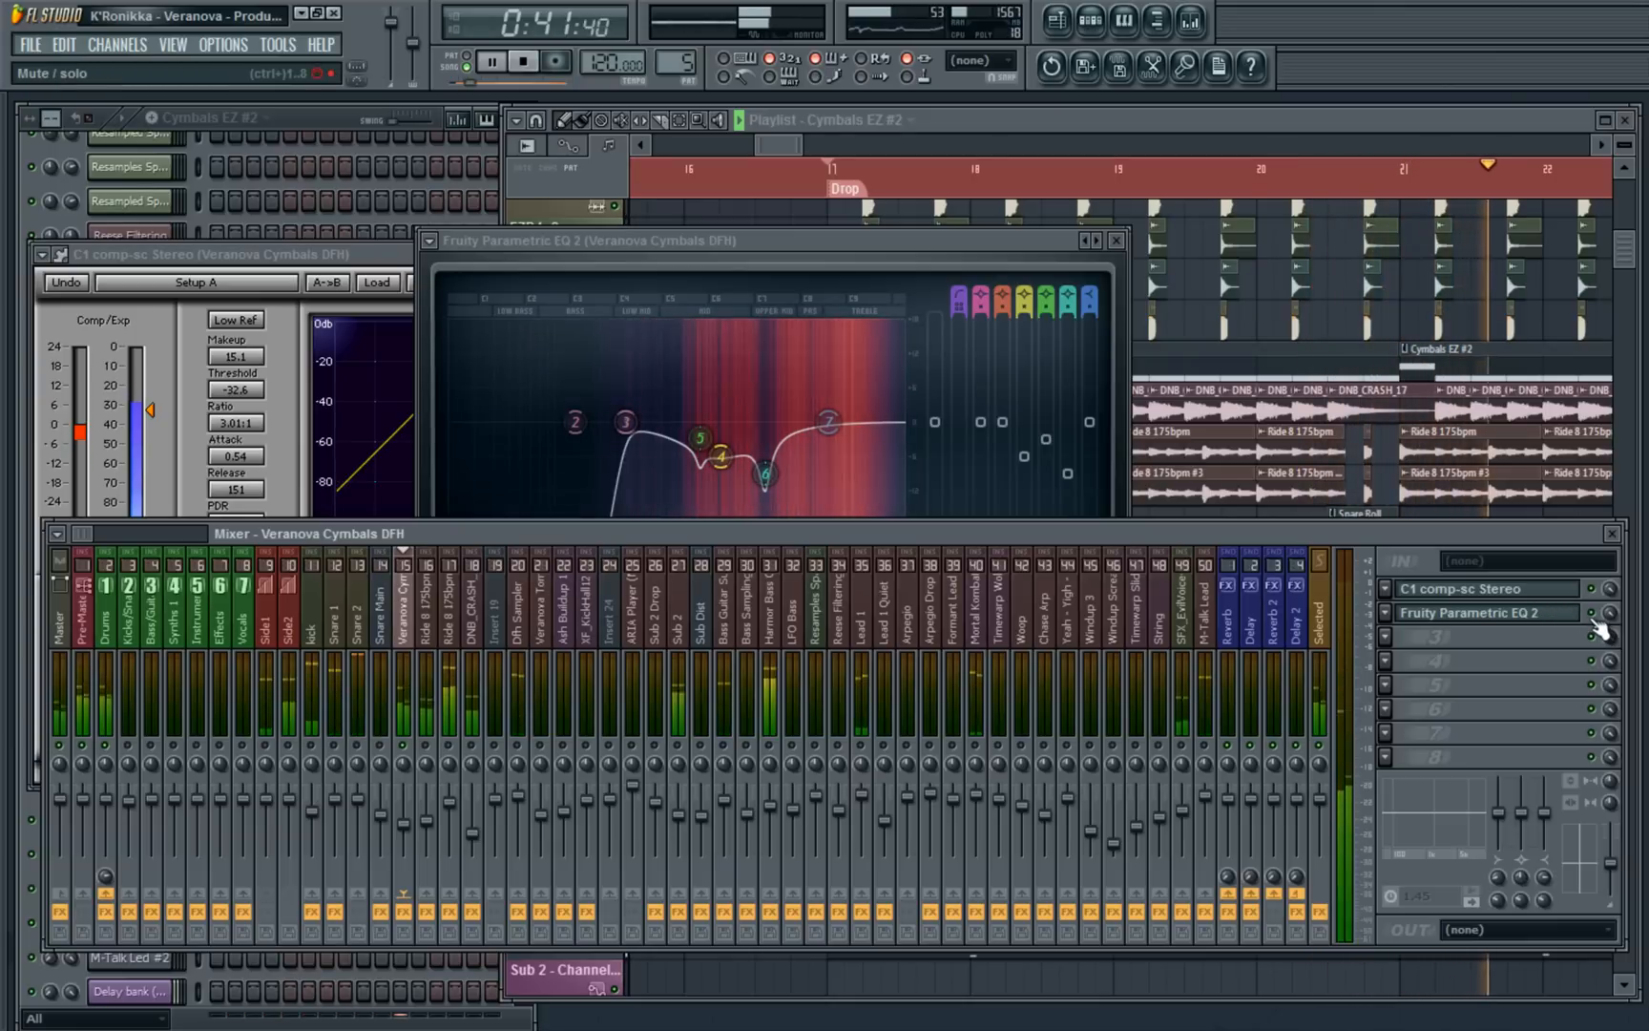
{"action": "key", "text": "space"}
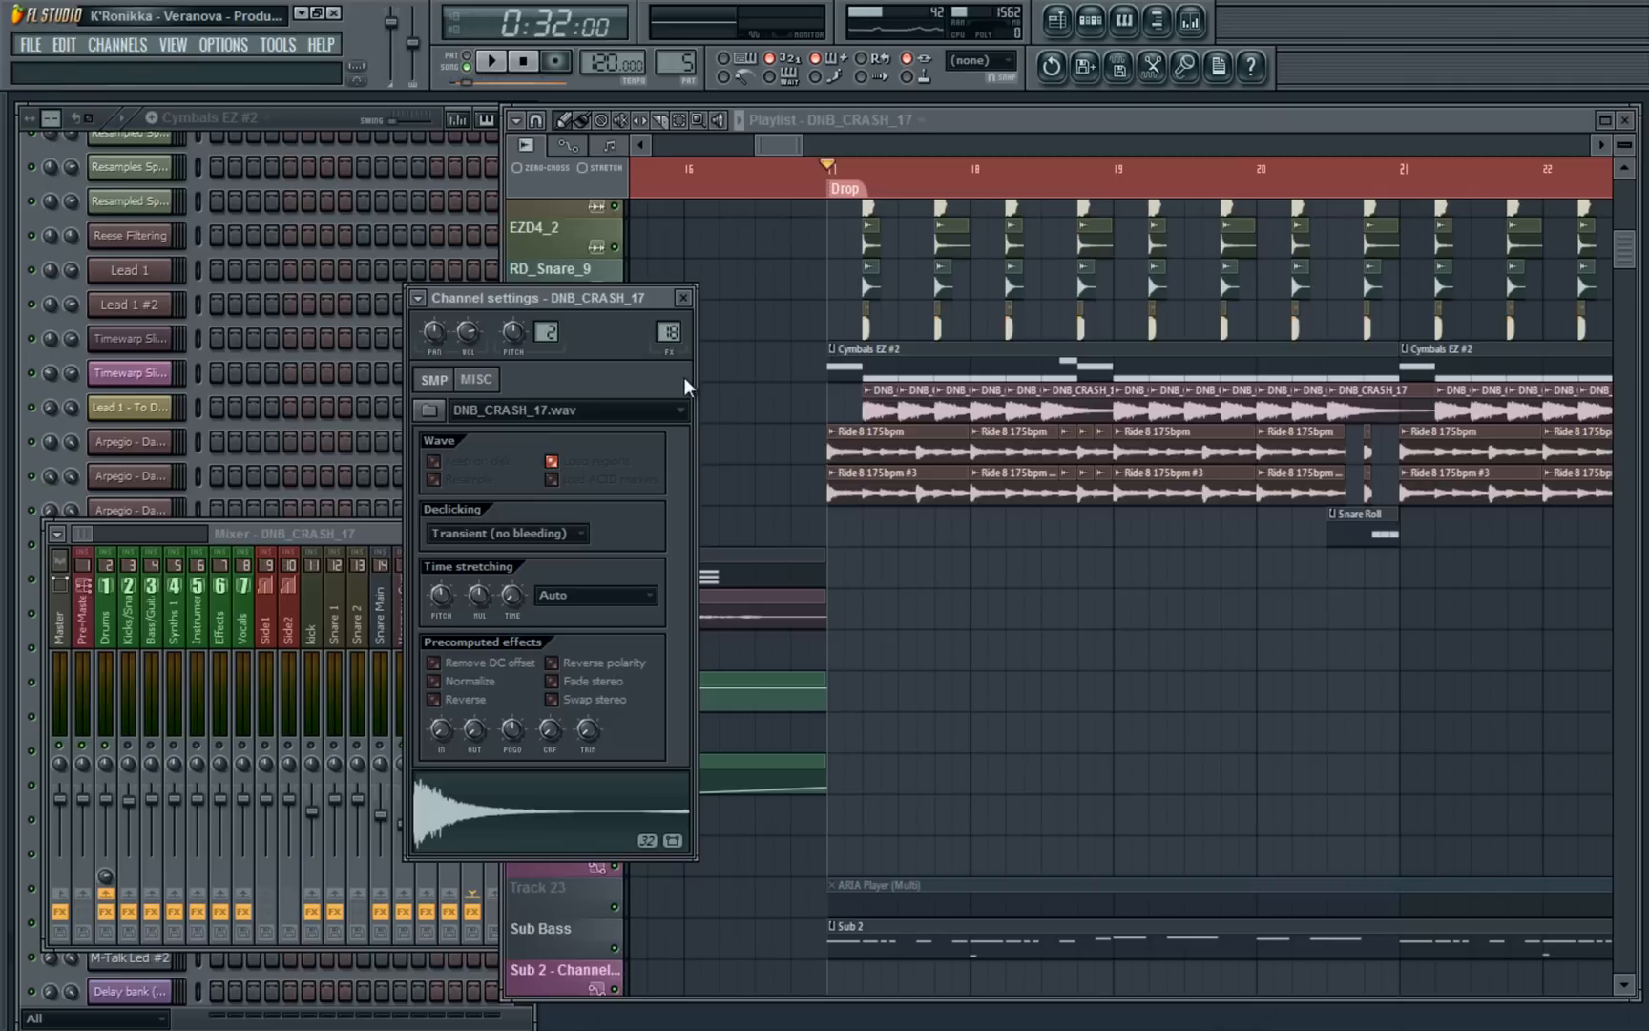
Show the DNB_CRASH_17 mixer track from its channel settings and play the drop to check its level
{"action": "double_click", "coordinate": [671, 331]}
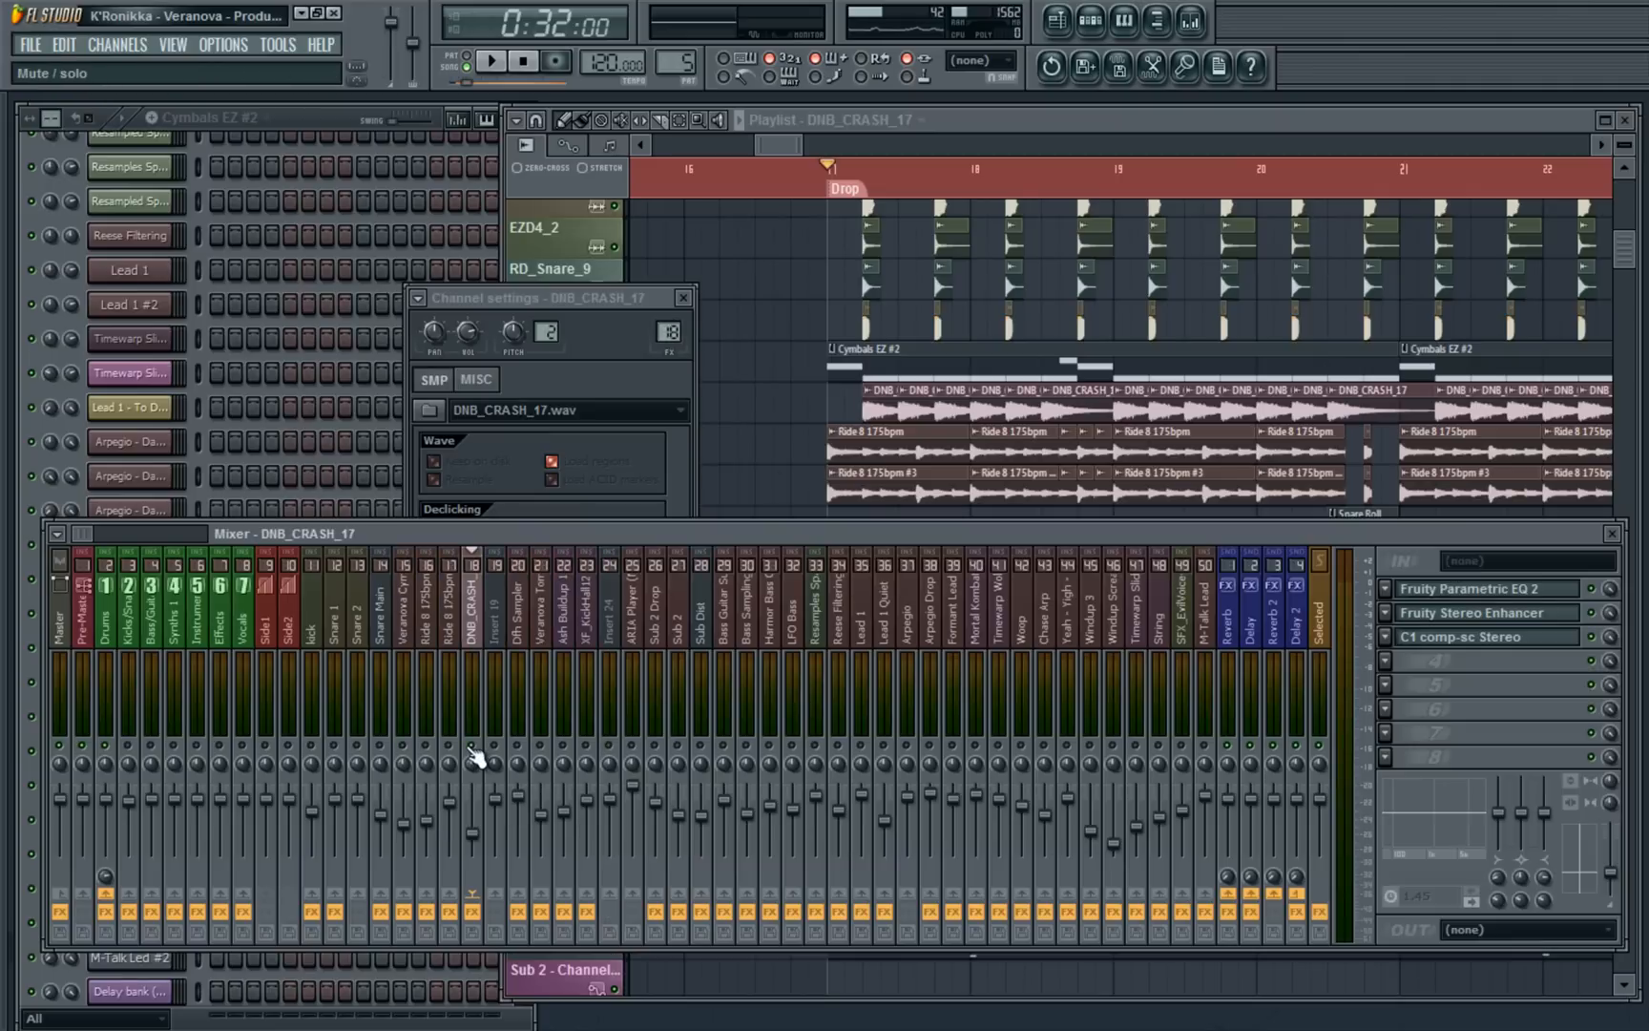
{"action": "left_click", "coordinate": [762, 446]}
{"action": "key", "text": "space"}
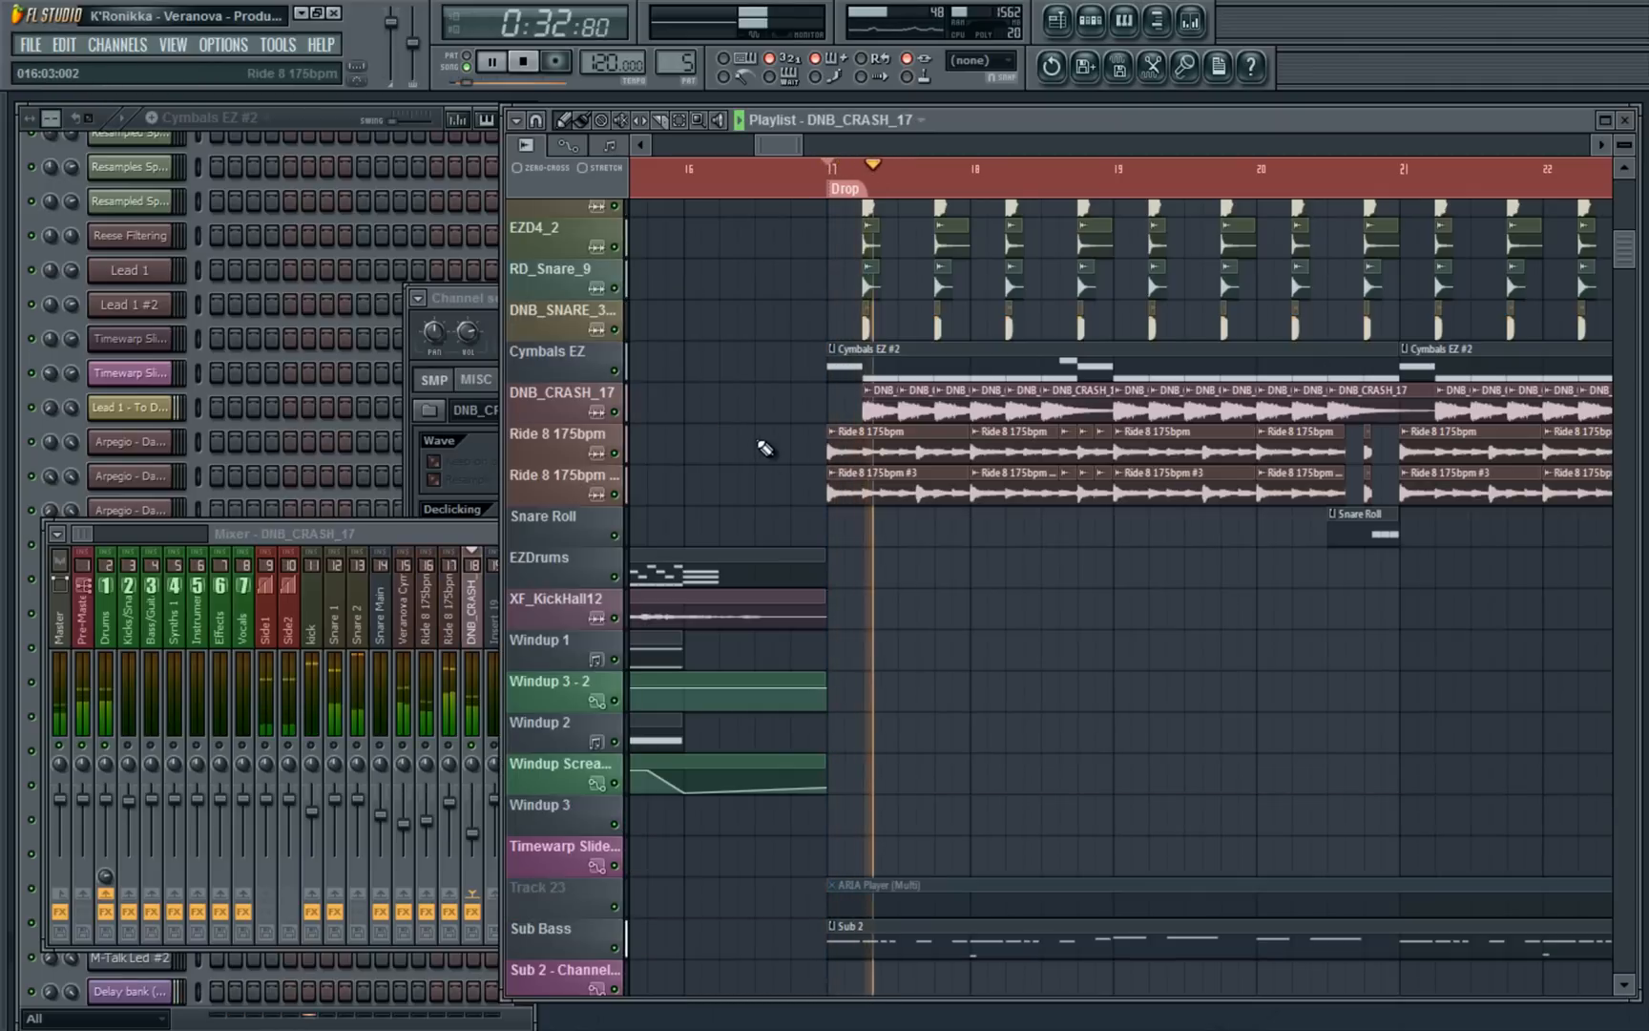
{"action": "left_click", "coordinate": [417, 538]}
{"action": "key", "text": "space"}
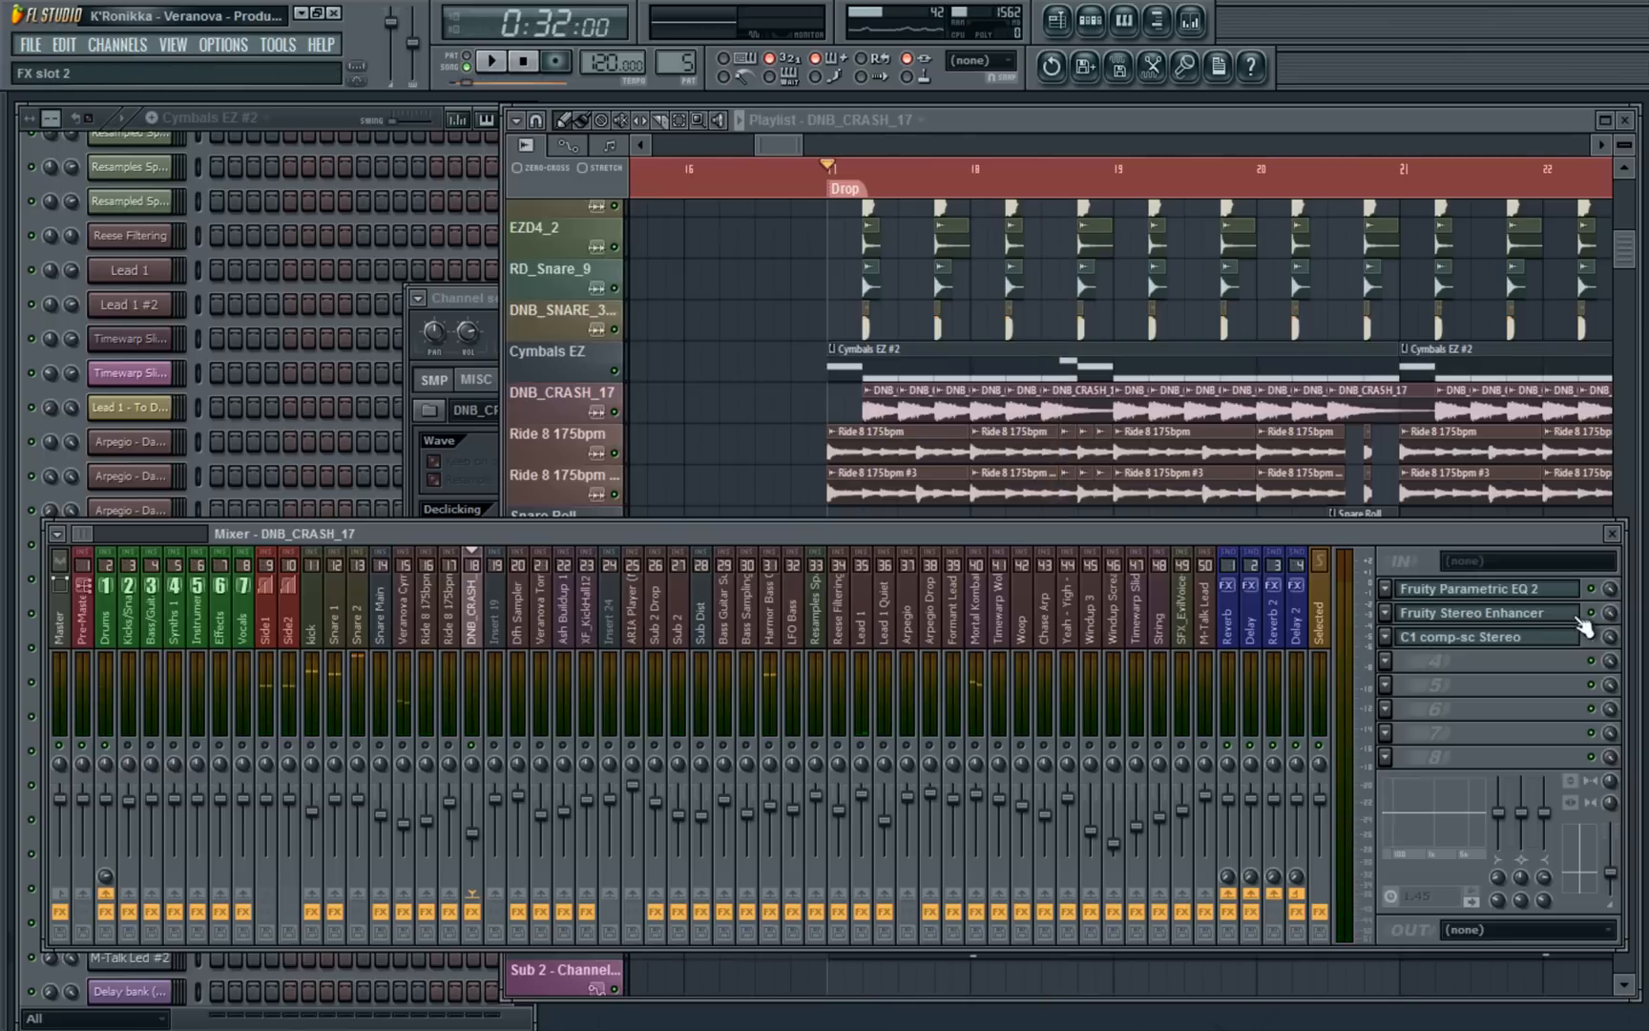
Examine DNB_CRASH_17's Fruity Parametric EQ 2 and Fruity Stereo Enhancer, and reselect the Veranova Cymbals DFH track
{"action": "left_click", "coordinate": [1414, 595]}
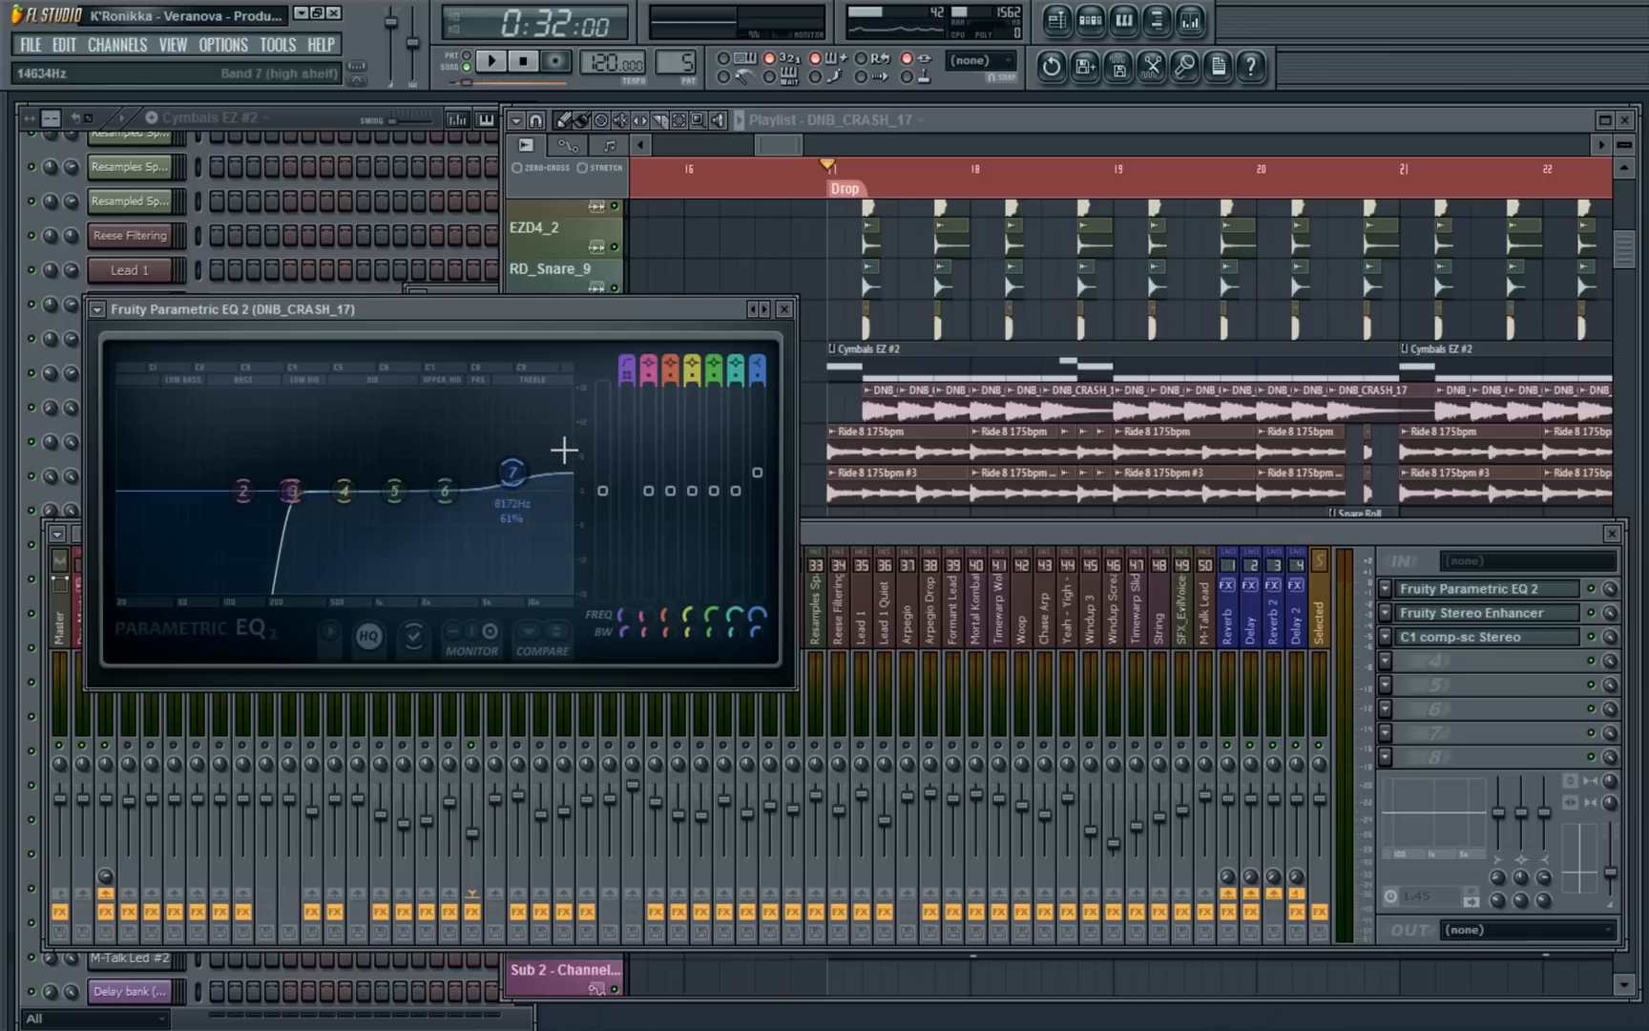
{"action": "left_click", "coordinate": [1402, 611]}
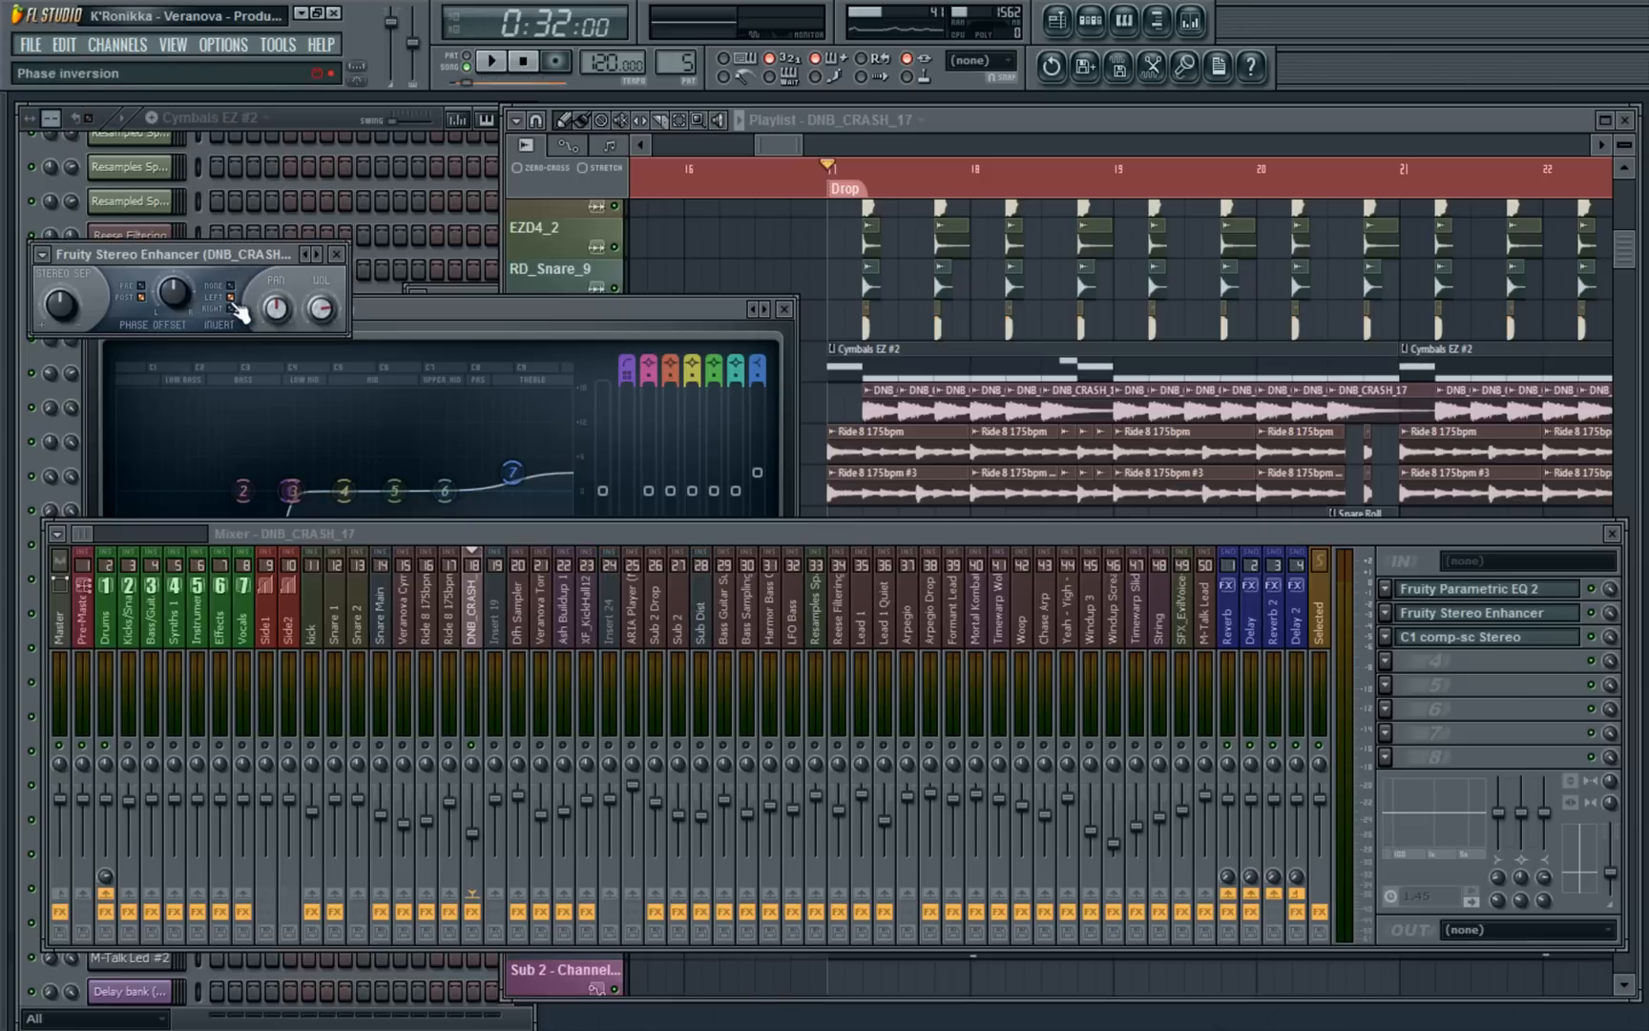
{"action": "left_click", "coordinate": [404, 632]}
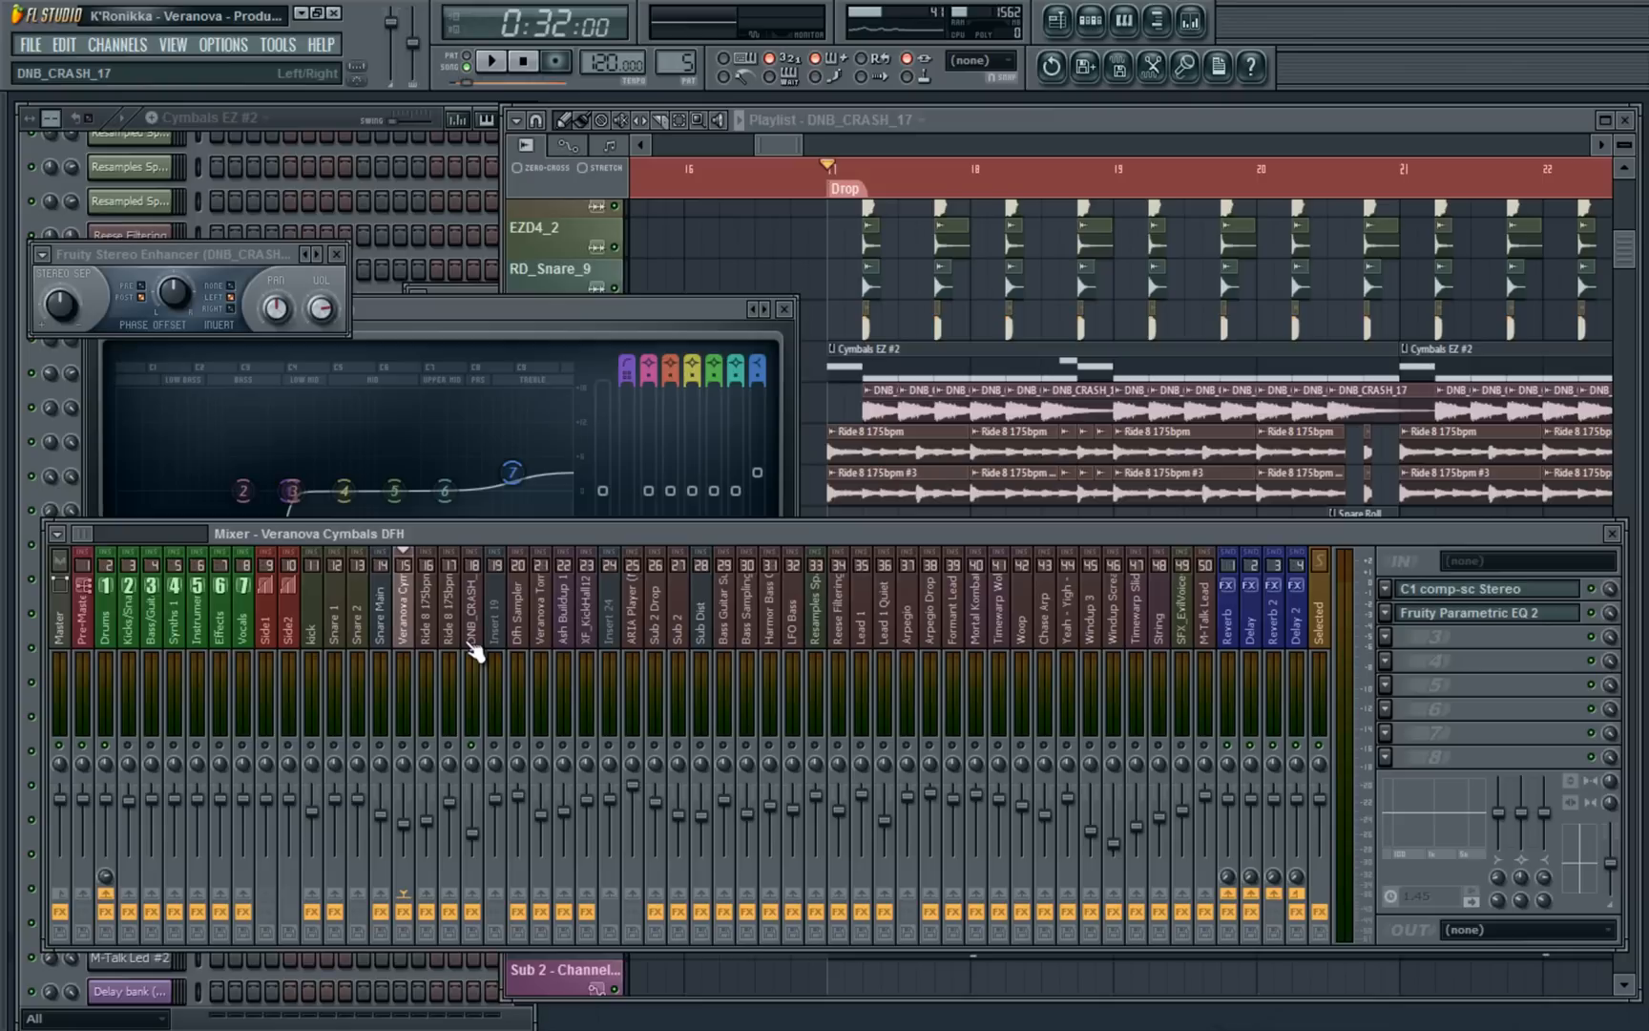
Open the Ride 8 175bpm clip's channel settings, show its mixer track, and audition the drop
{"action": "double_click", "coordinate": [903, 451]}
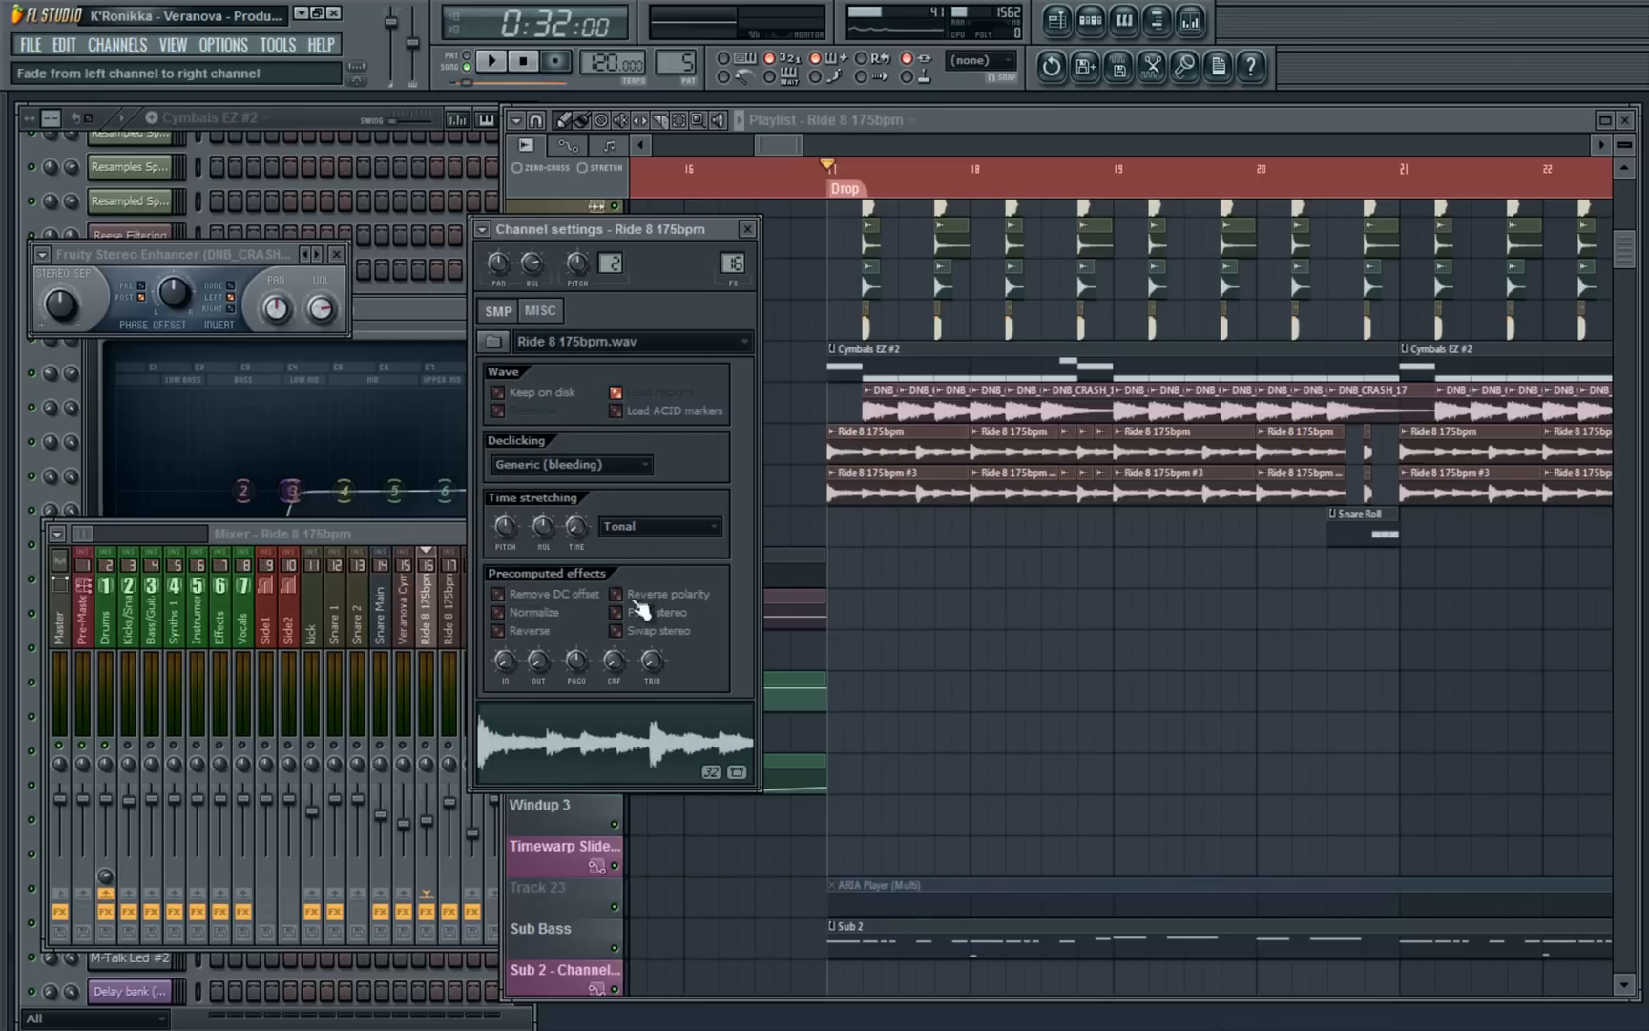
{"action": "double_click", "coordinate": [733, 265]}
{"action": "key", "text": "space"}
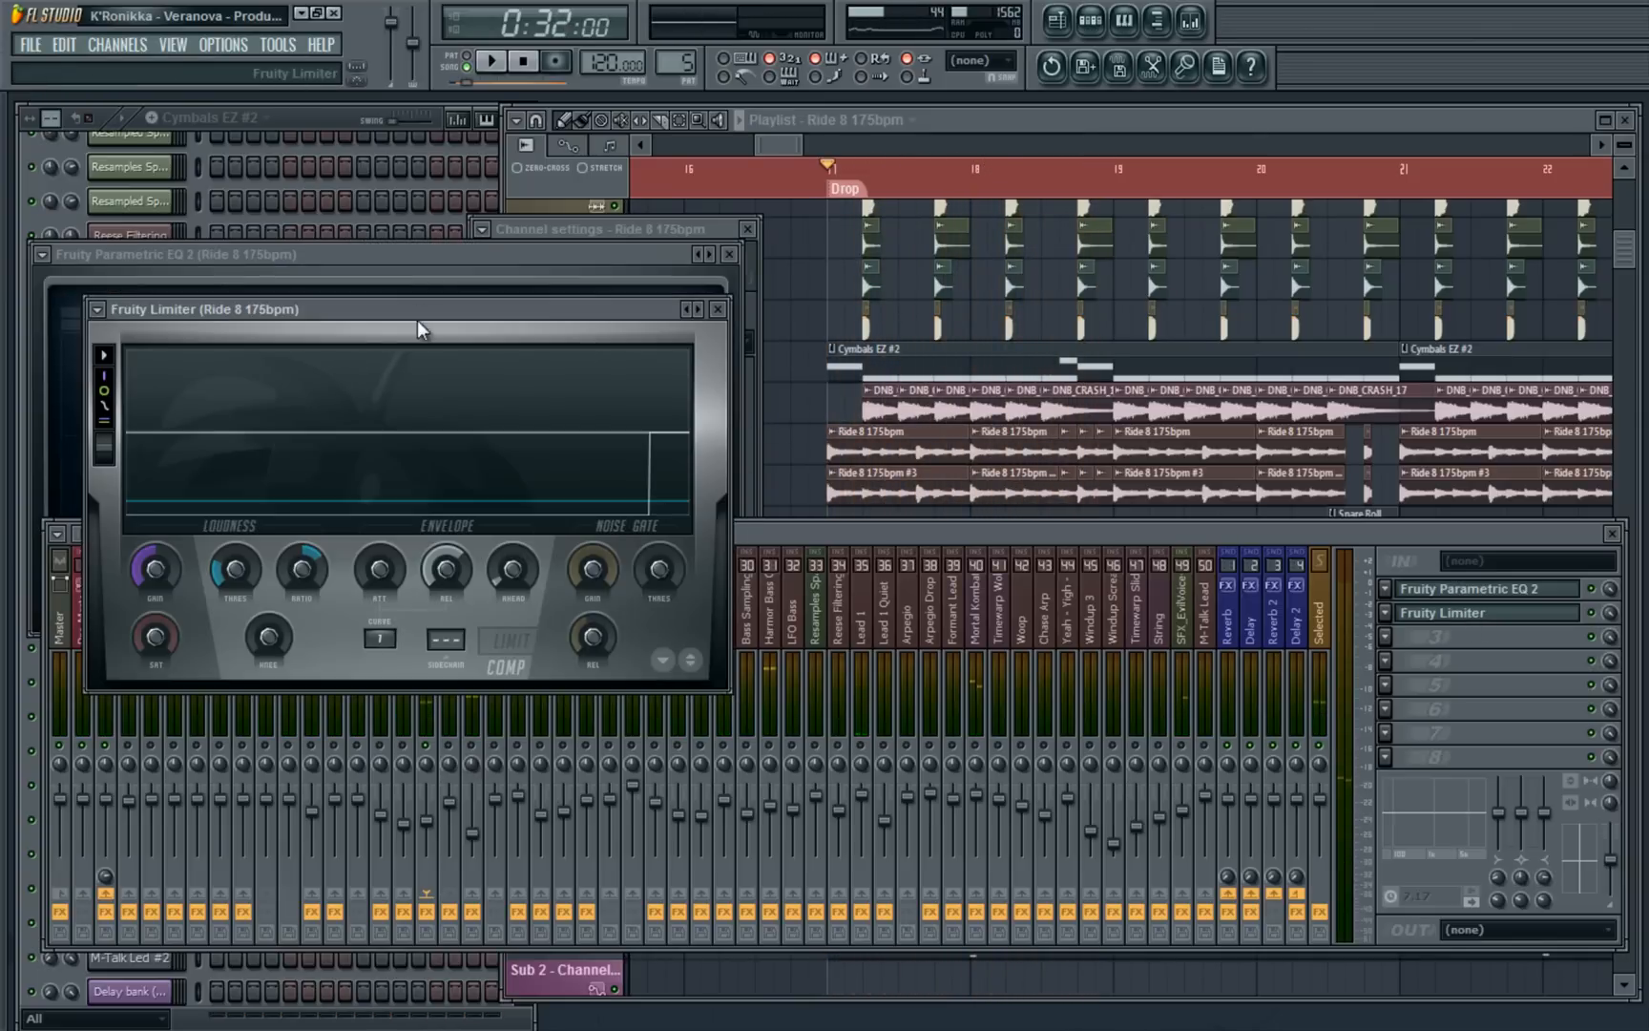
Arrange the Ride 8 175bpm Fruity Parametric EQ 2 and Fruity Limiter windows above the mixer and play the drop
{"action": "left_click_drag", "start_coordinate": [446, 310], "coordinate": [1059, 393]}
{"action": "left_click_drag", "start_coordinate": [322, 250], "coordinate": [318, 178]}
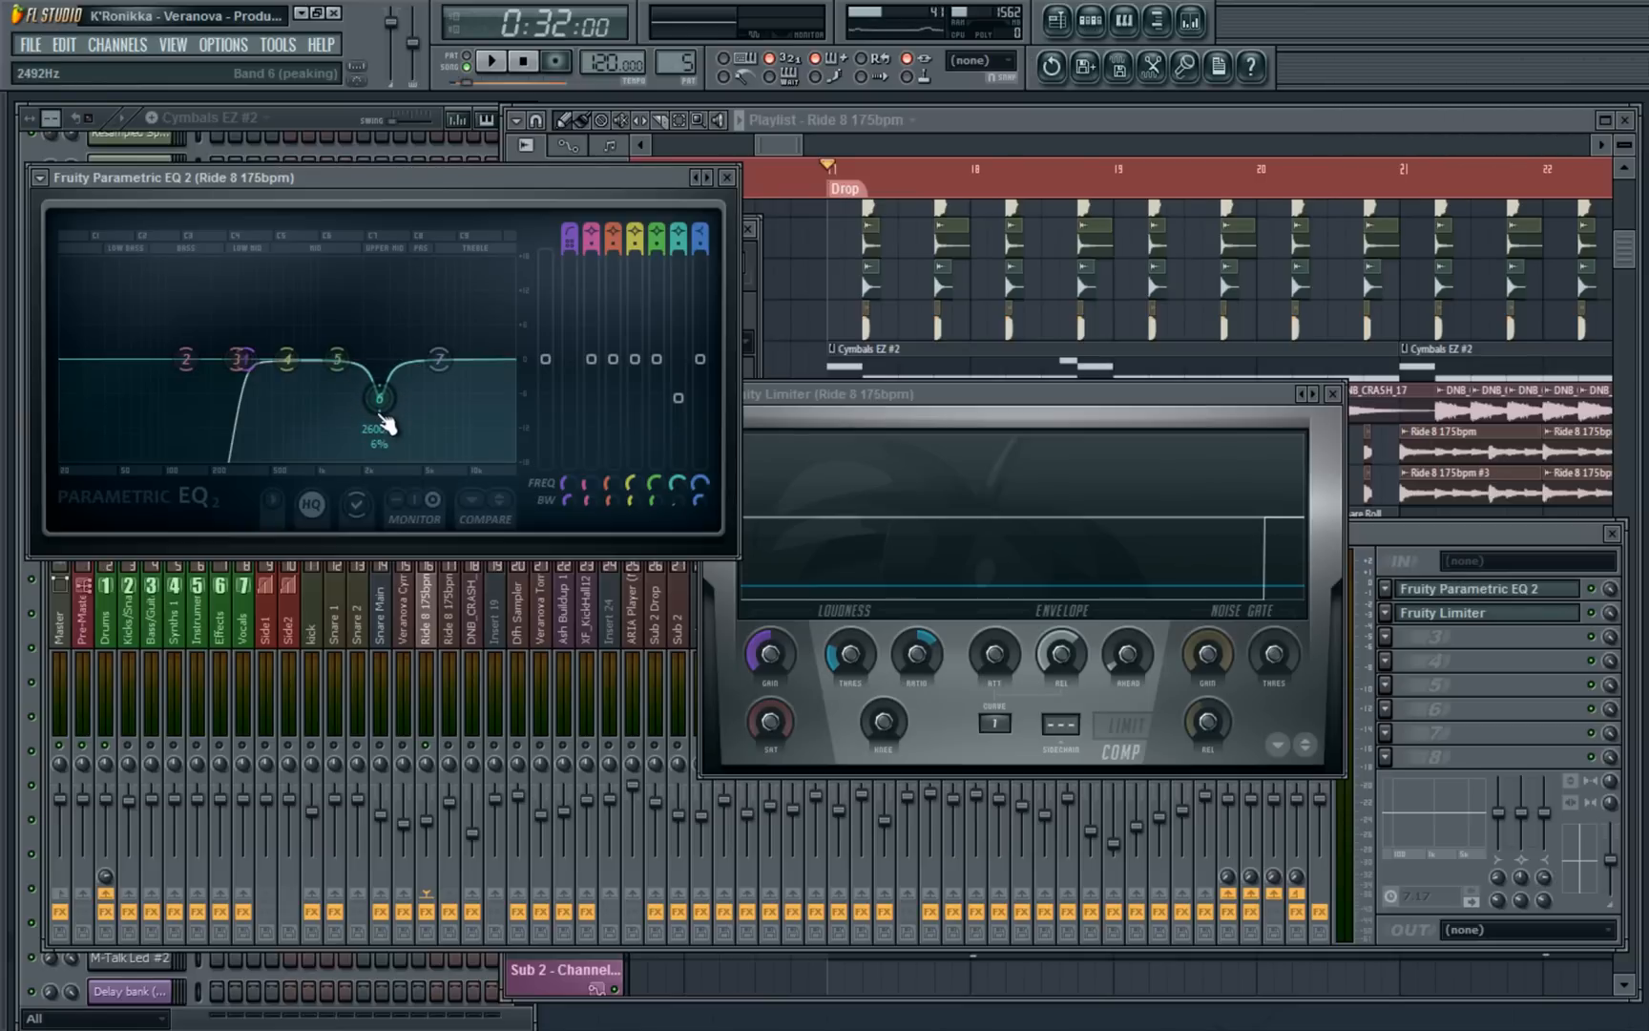
{"action": "left_click_drag", "start_coordinate": [912, 395], "coordinate": [369, 227]}
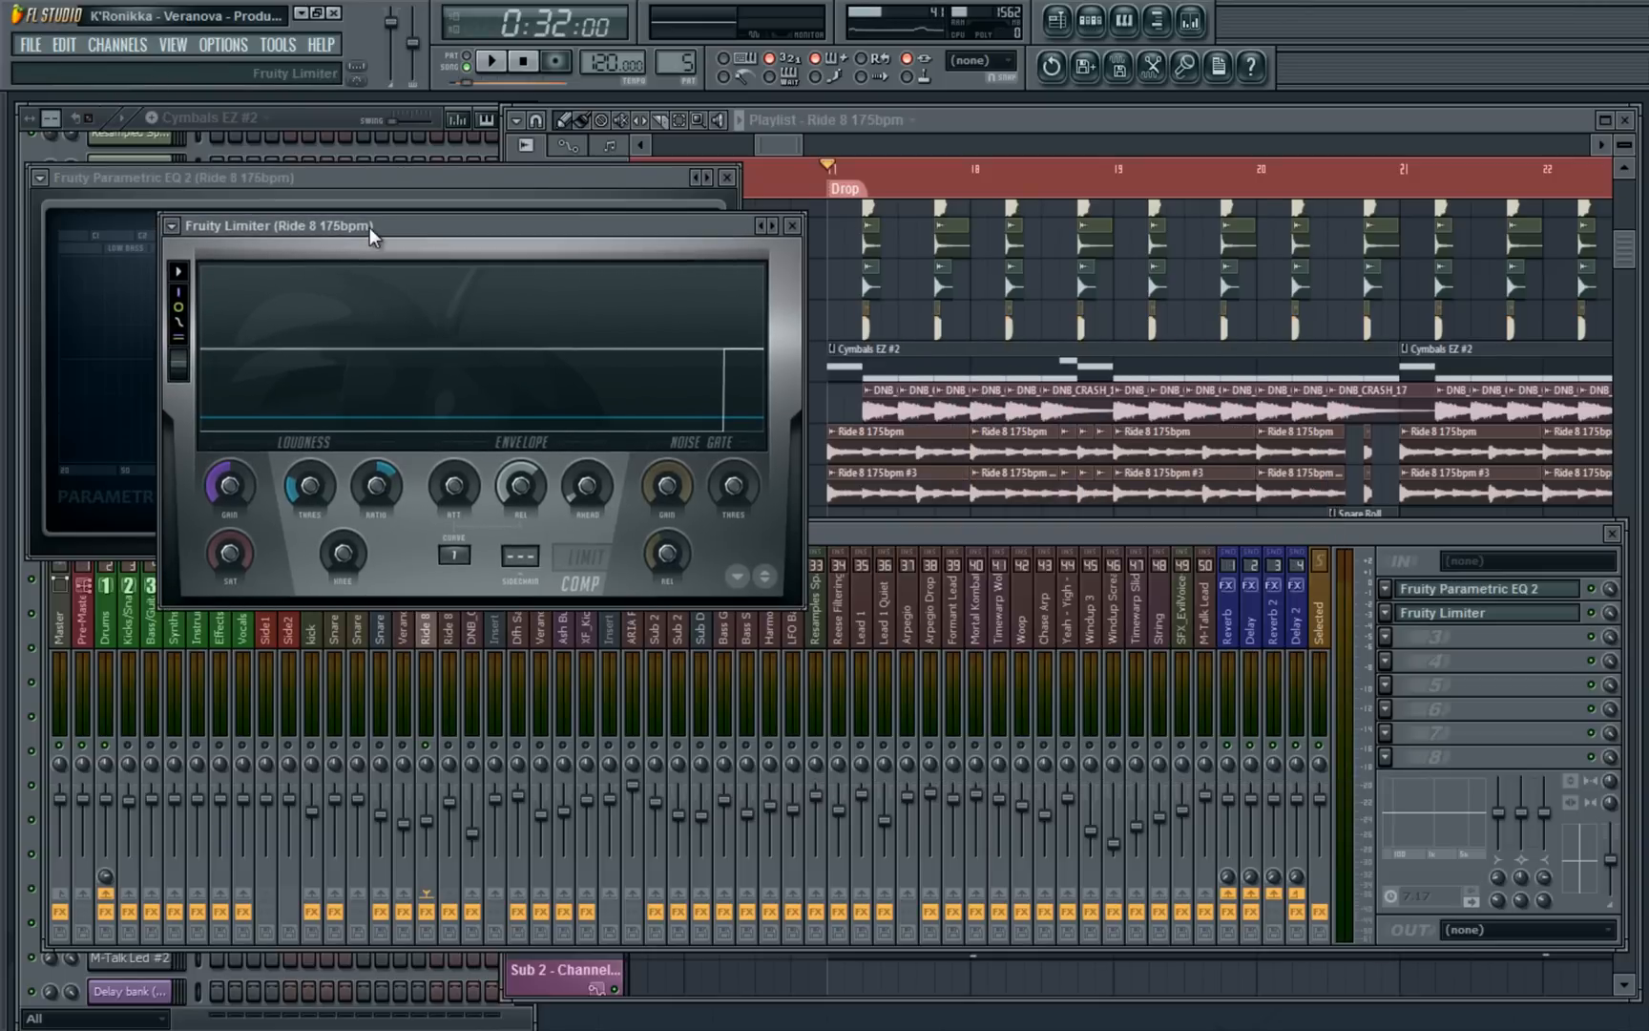
{"action": "key", "text": "space"}
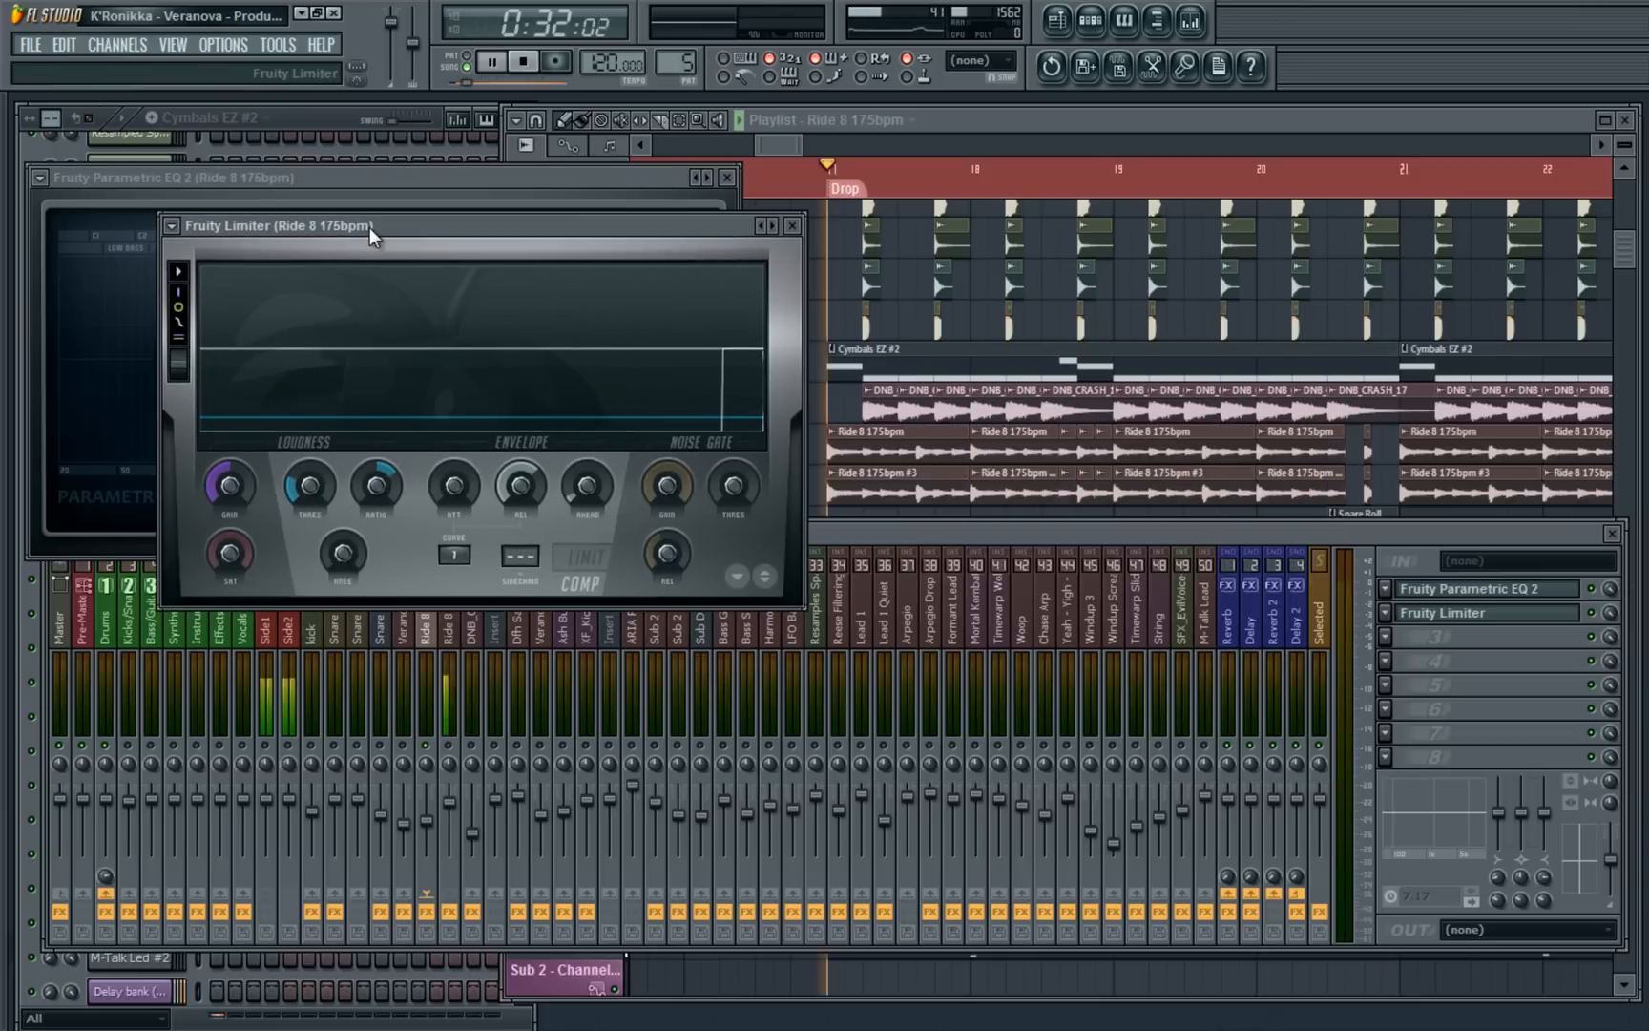
Switch to the Ride 8 175bpm #3 mixer track, stop playback, and open its Fruity Stereo Enhancer
{"action": "left_click", "coordinate": [458, 635]}
{"action": "key", "text": "space"}
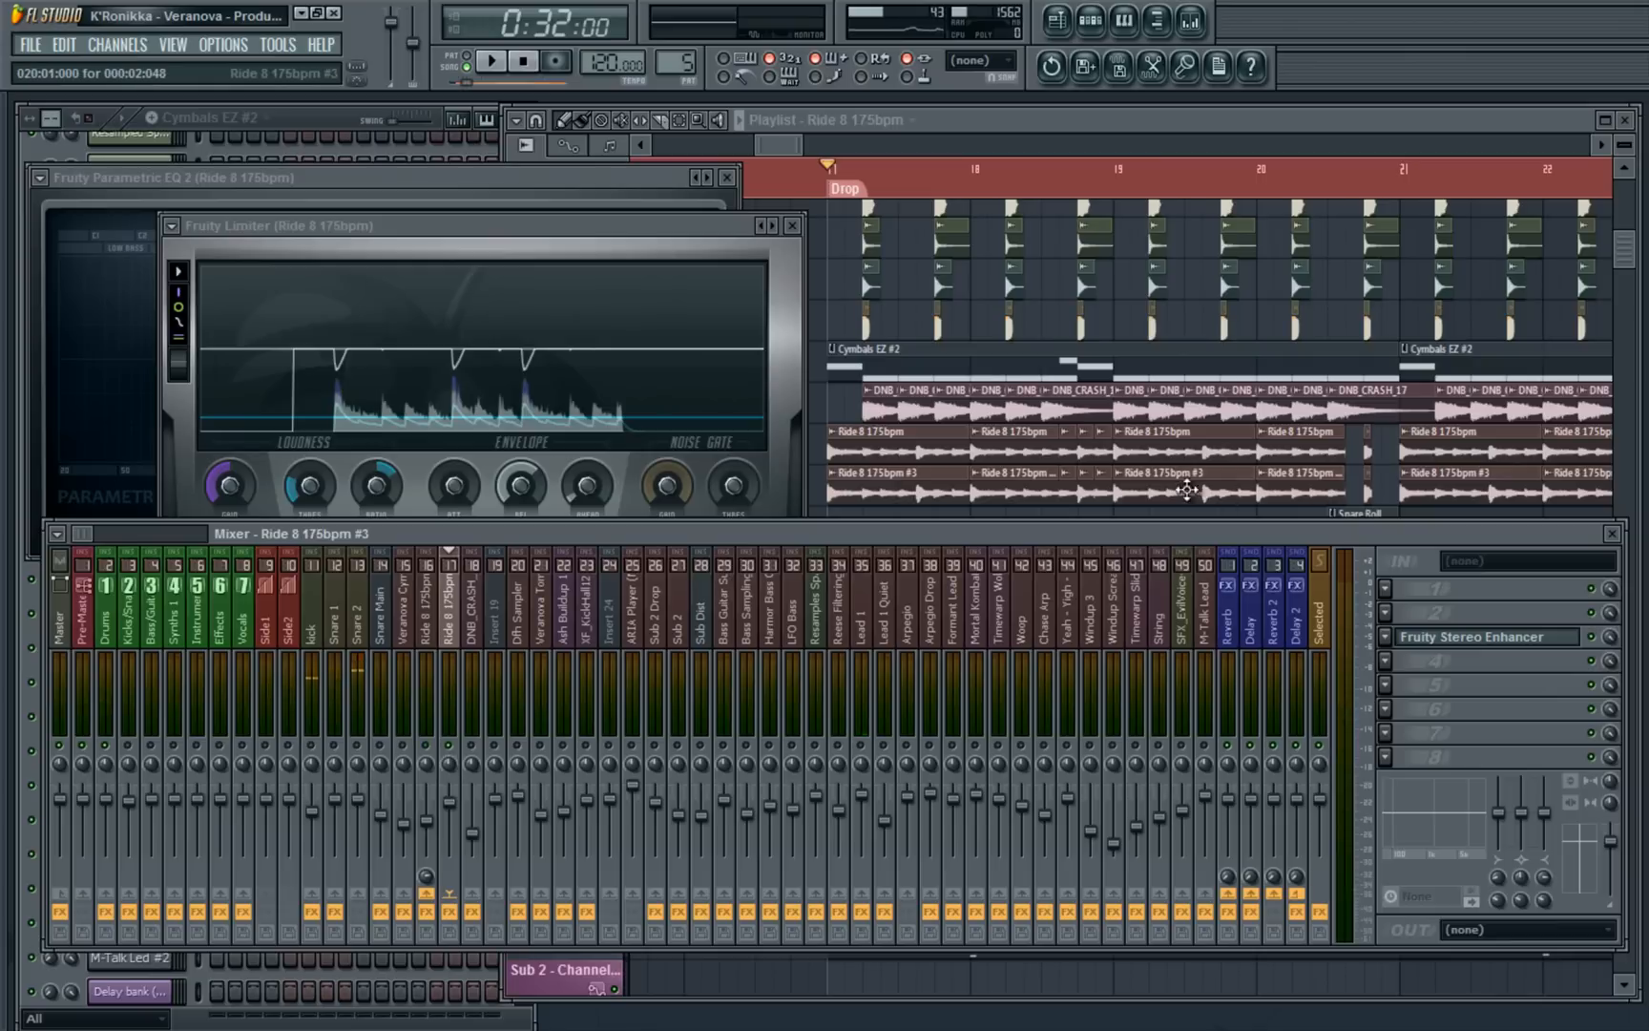
{"action": "left_click", "coordinate": [1488, 637]}
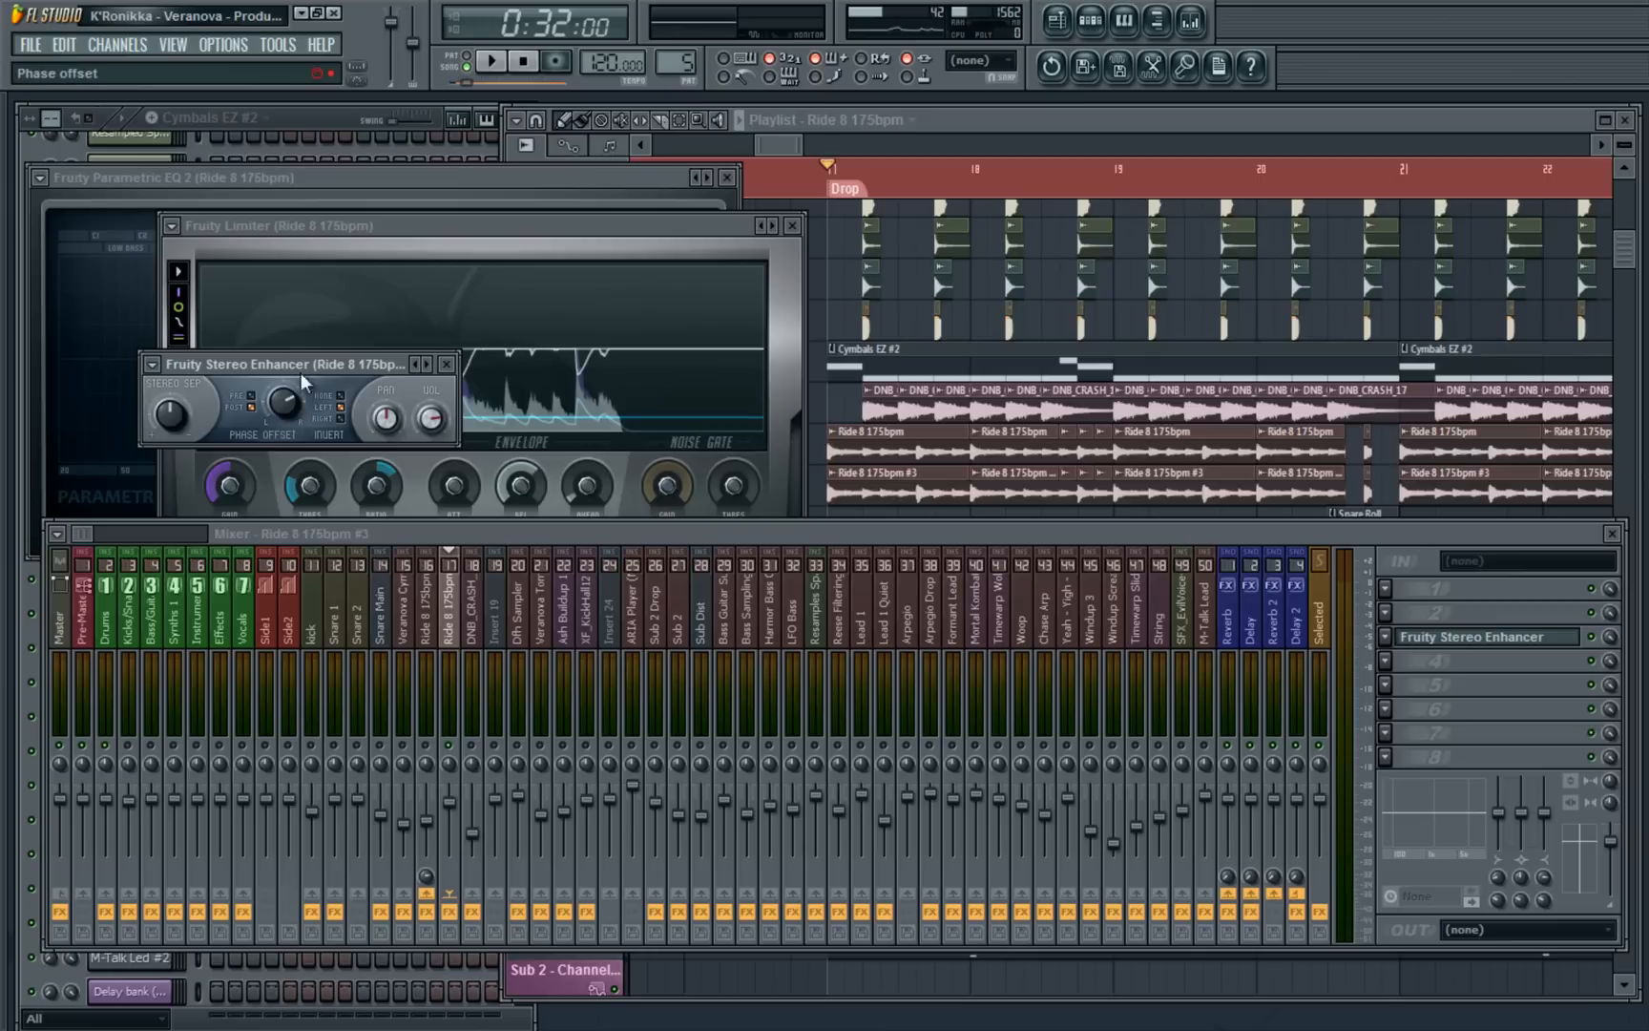
Compare the two Ride 8 175bpm mixer tracks and open the channel settings of both ride clips
{"action": "left_click", "coordinate": [450, 616]}
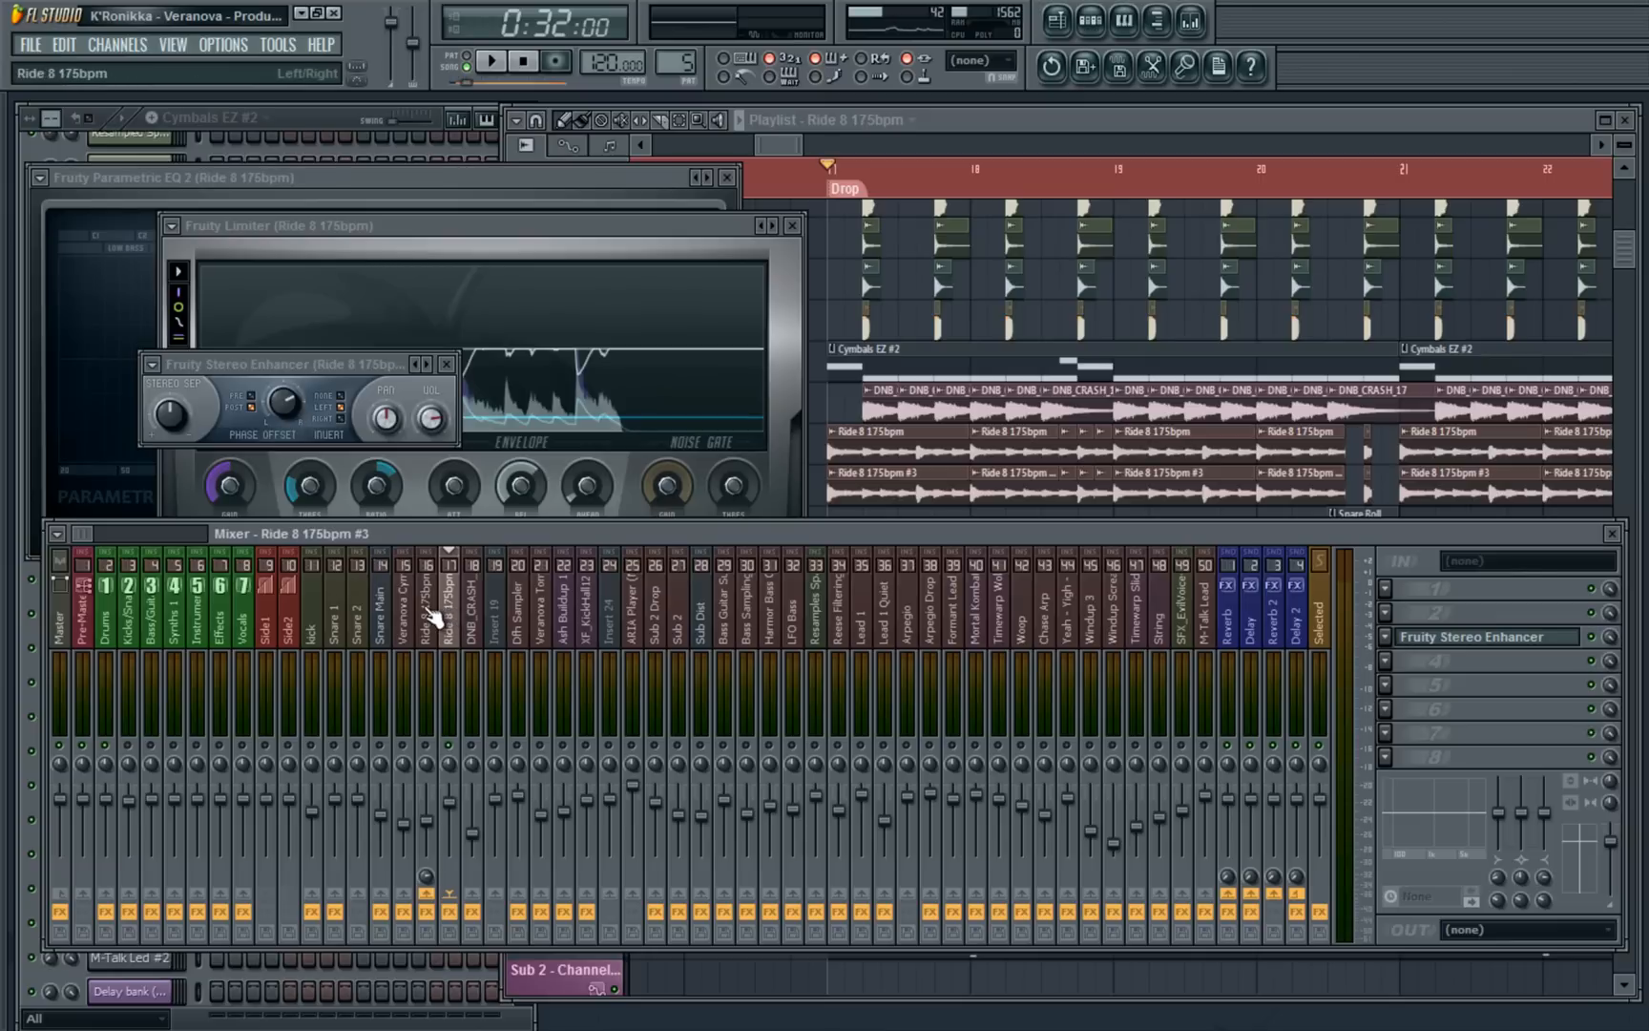
{"action": "left_click", "coordinate": [434, 615]}
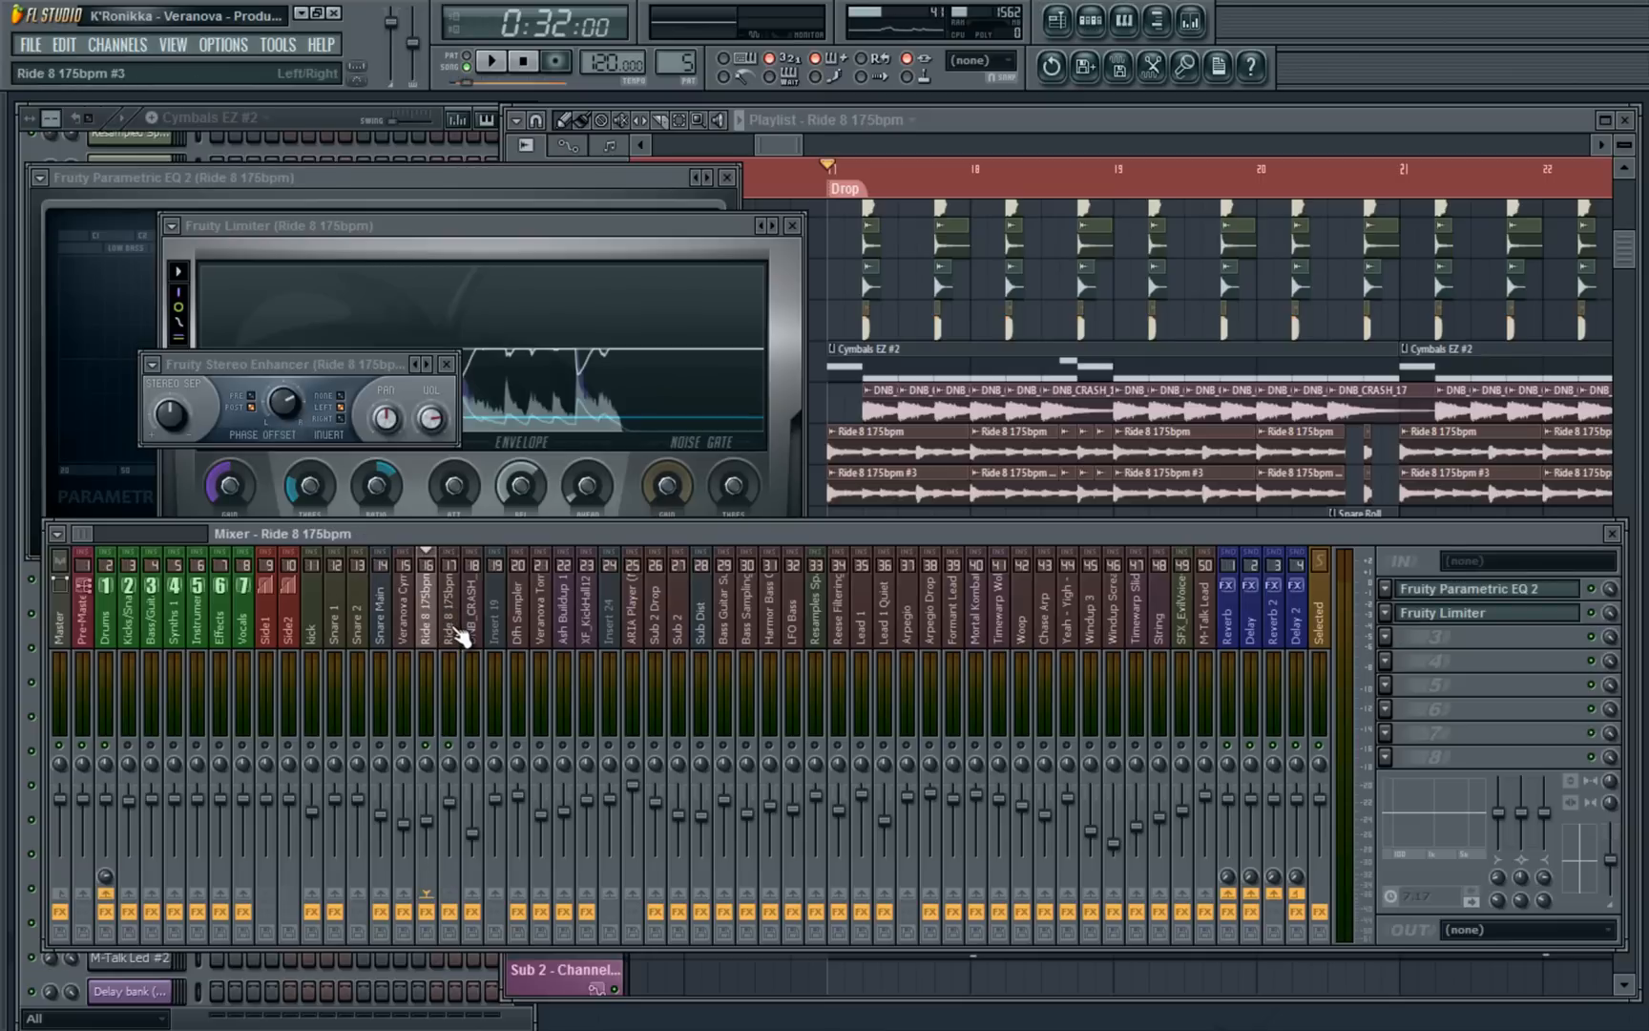
{"action": "double_click", "coordinate": [885, 451]}
{"action": "double_click", "coordinate": [887, 485]}
Audition the Snare Roll section of the drop and show the Dfh Sampler mixer track
{"action": "left_click", "coordinate": [924, 583]}
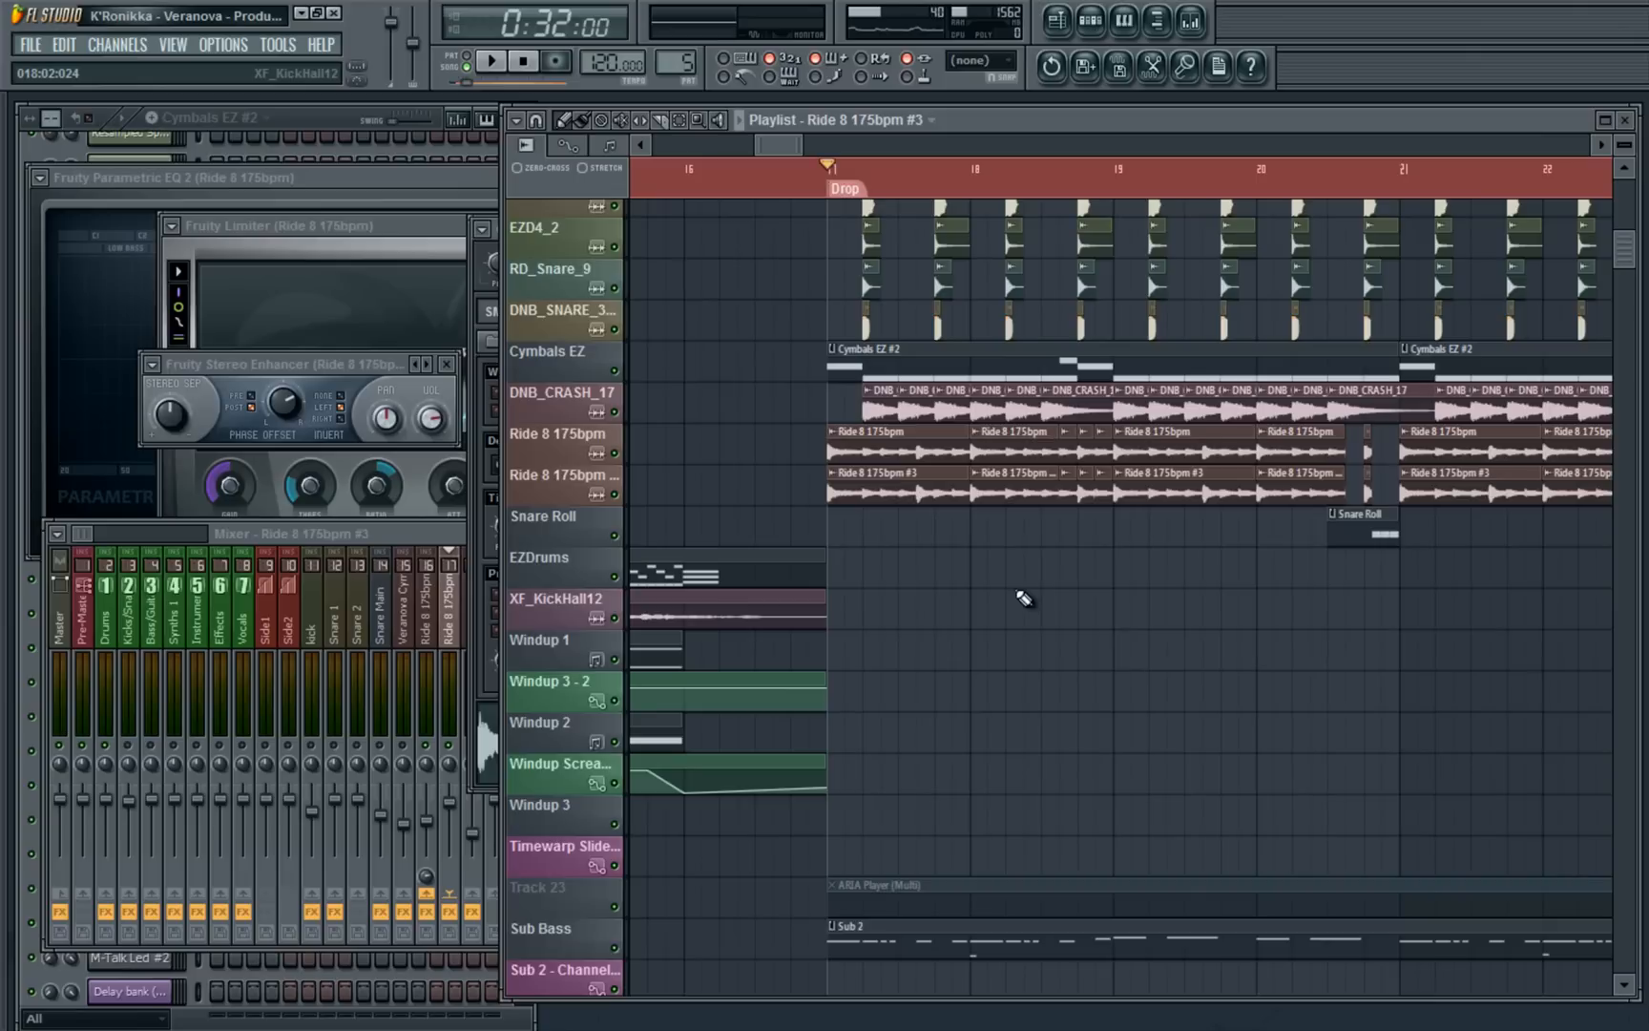
{"action": "key", "text": "space"}
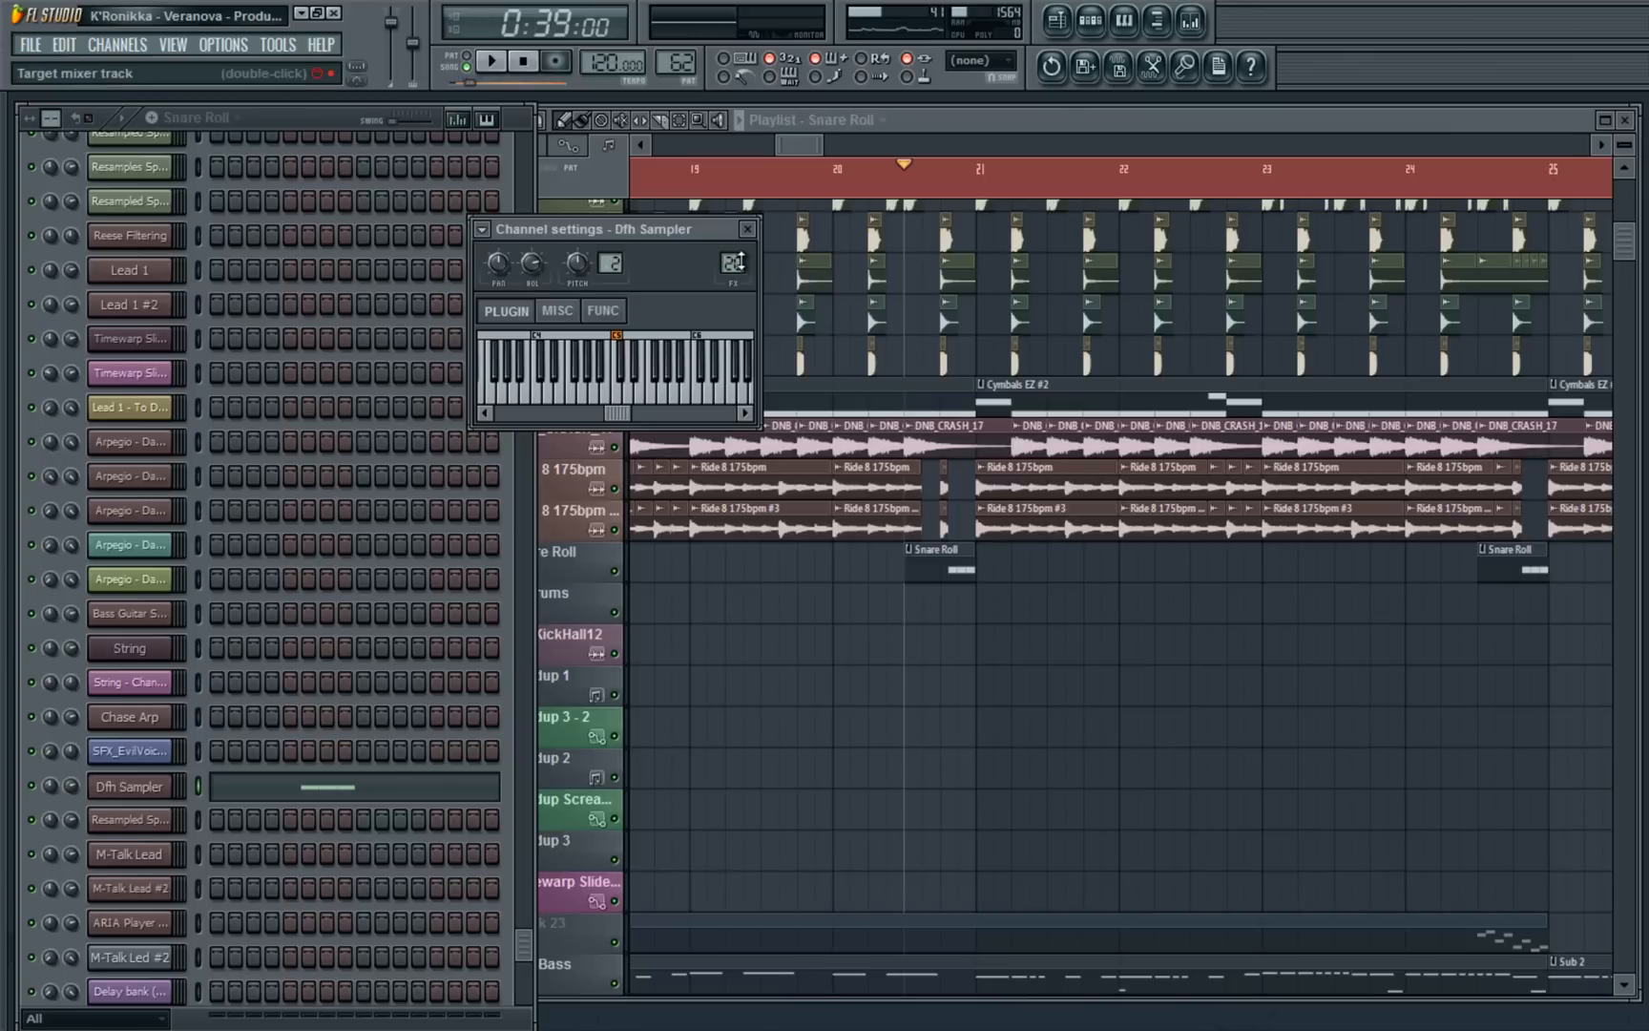
{"action": "key", "text": "F9"}
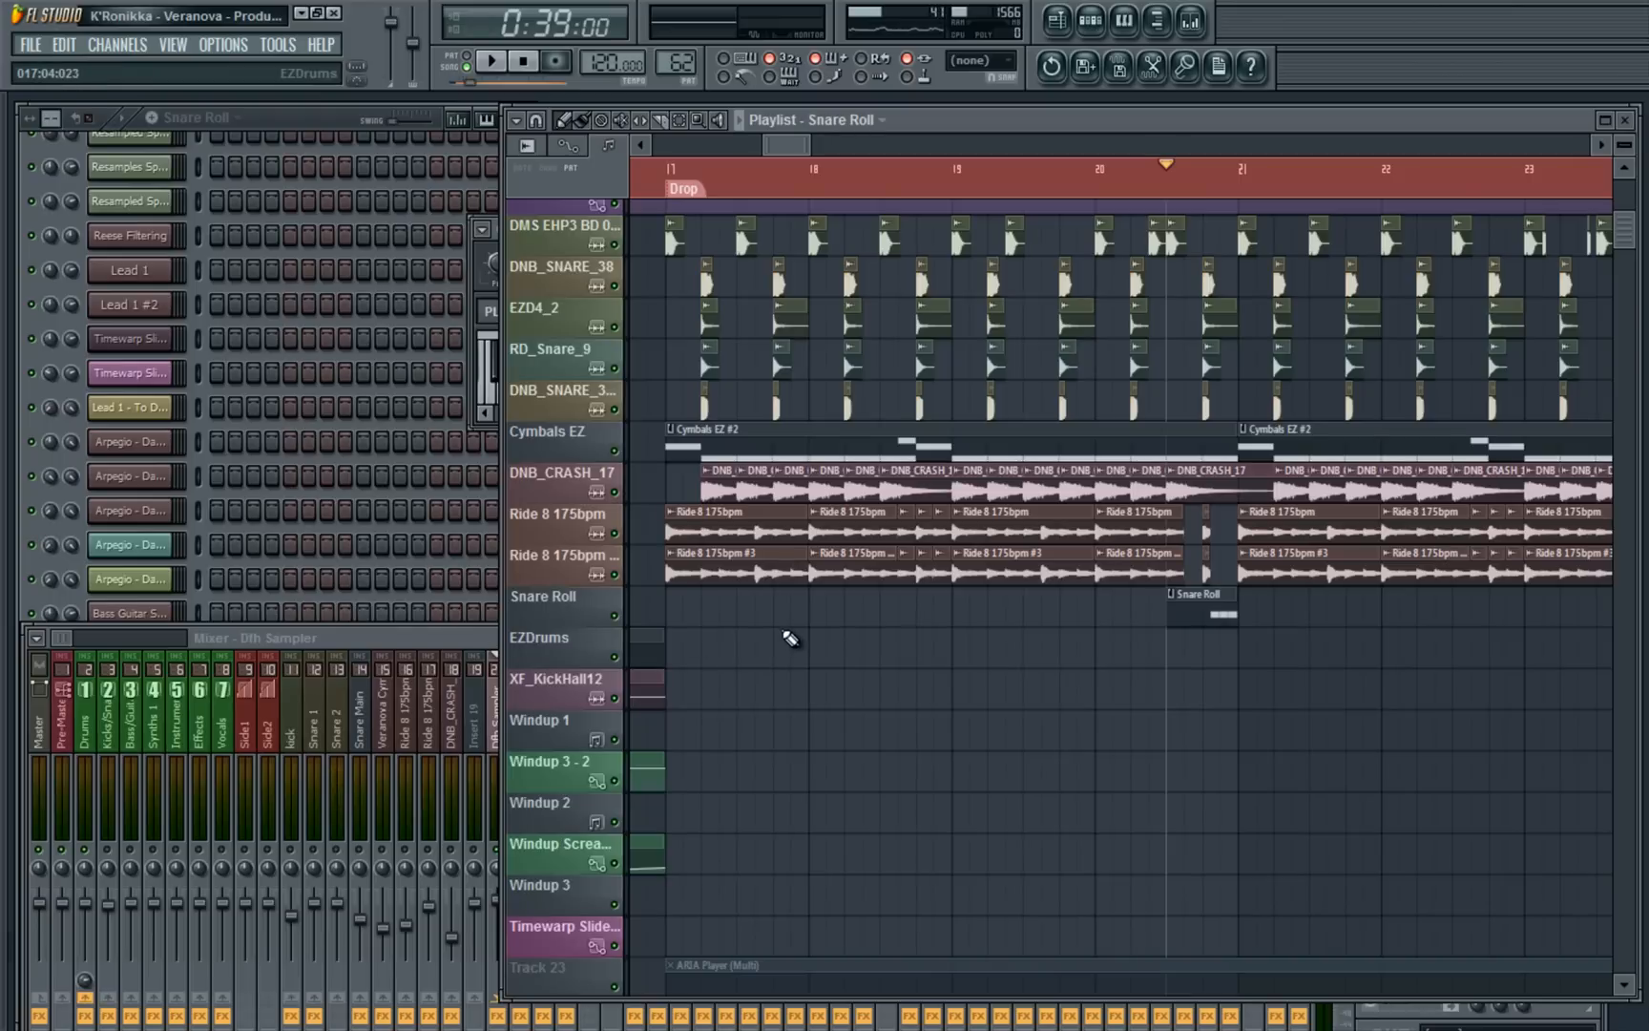
{"action": "key", "text": "space"}
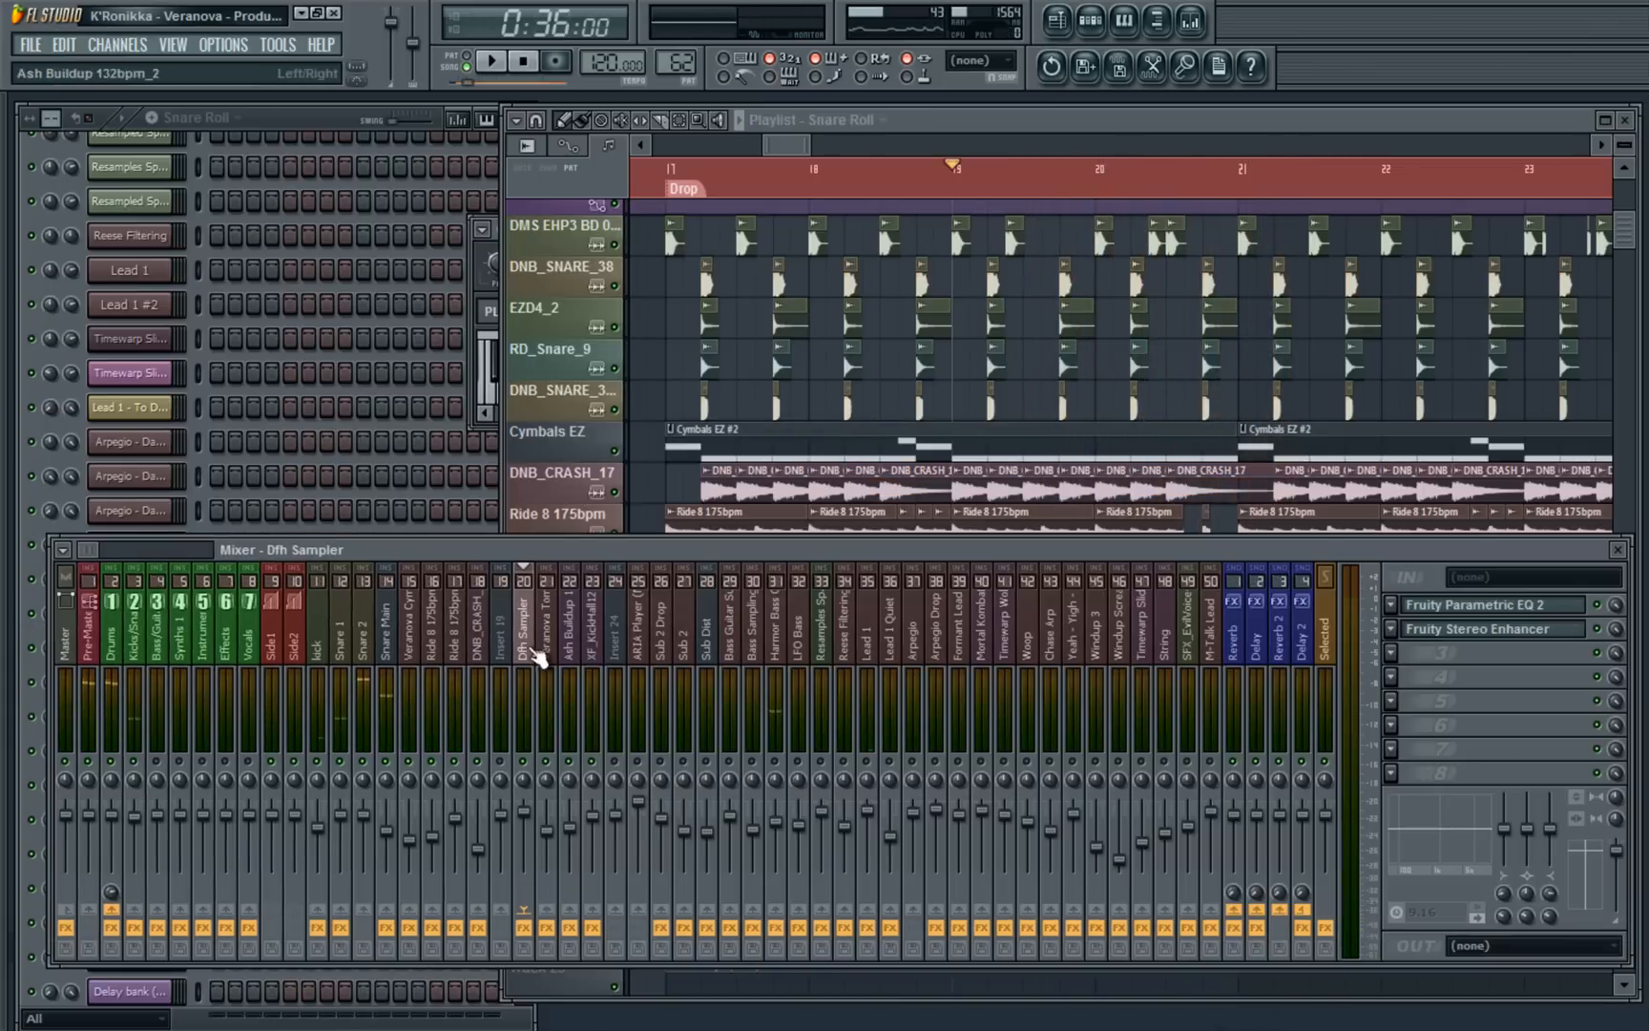
Switch from the DNB_CRASH_17 mixer track to Kicks/Snares and examine its Fruity Parametric EQ 2
{"action": "left_click", "coordinate": [477, 620]}
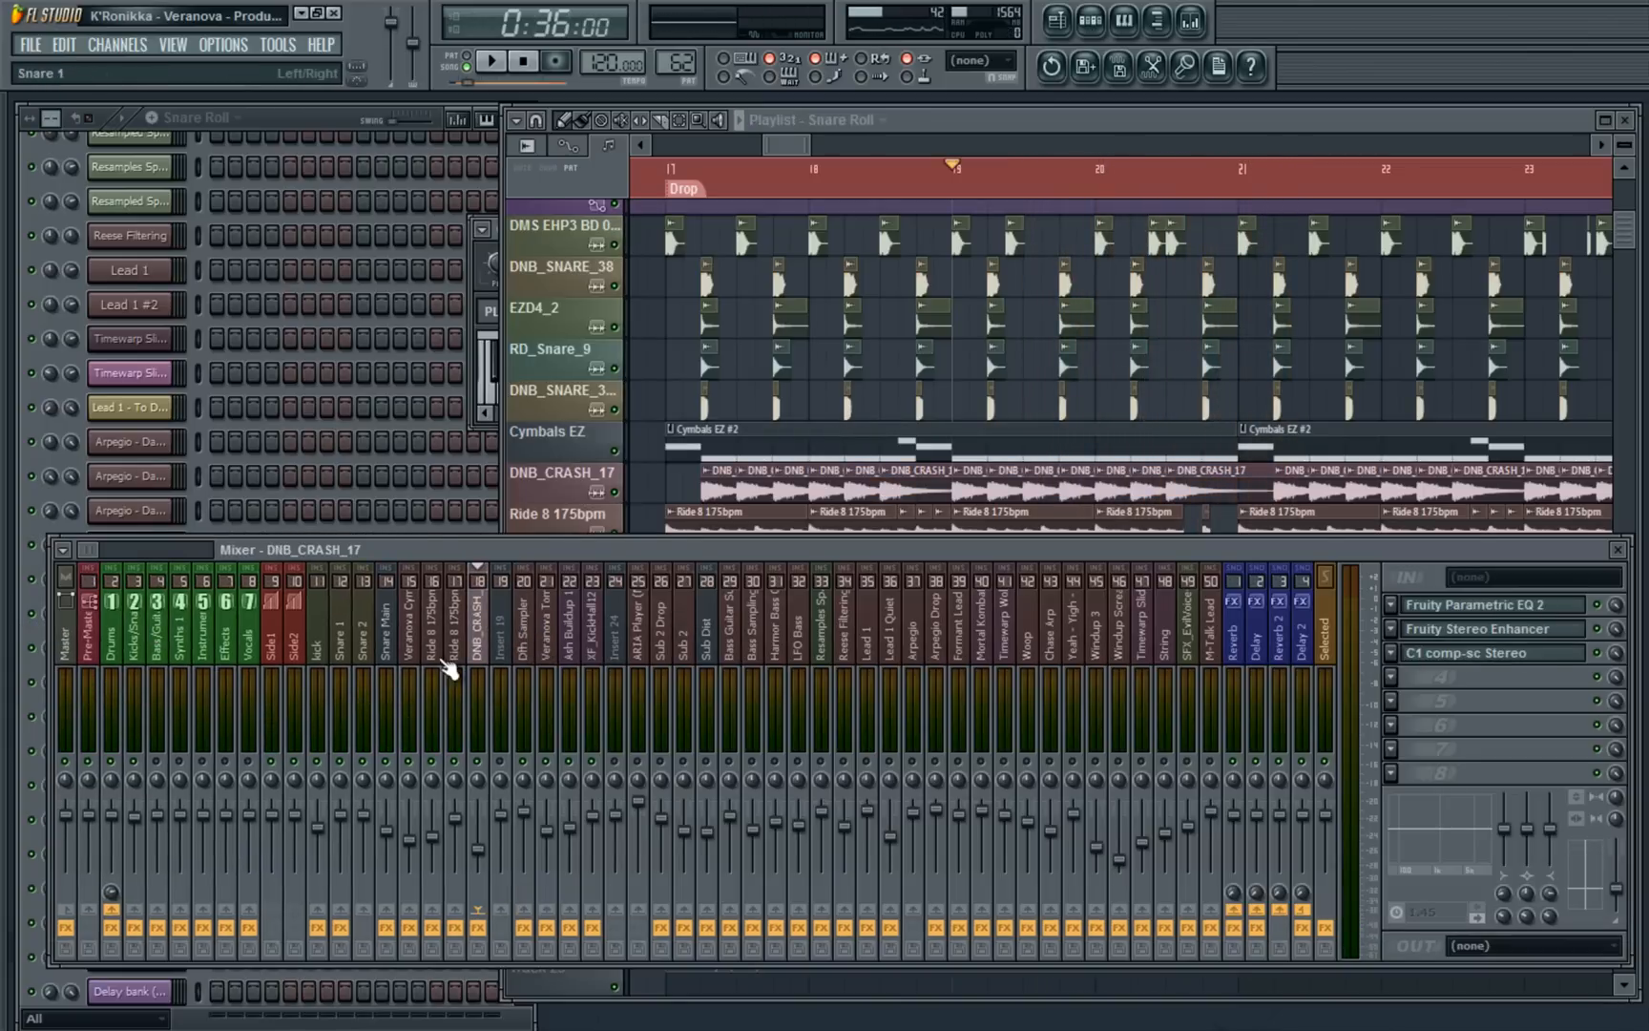
{"action": "left_click", "coordinate": [145, 655]}
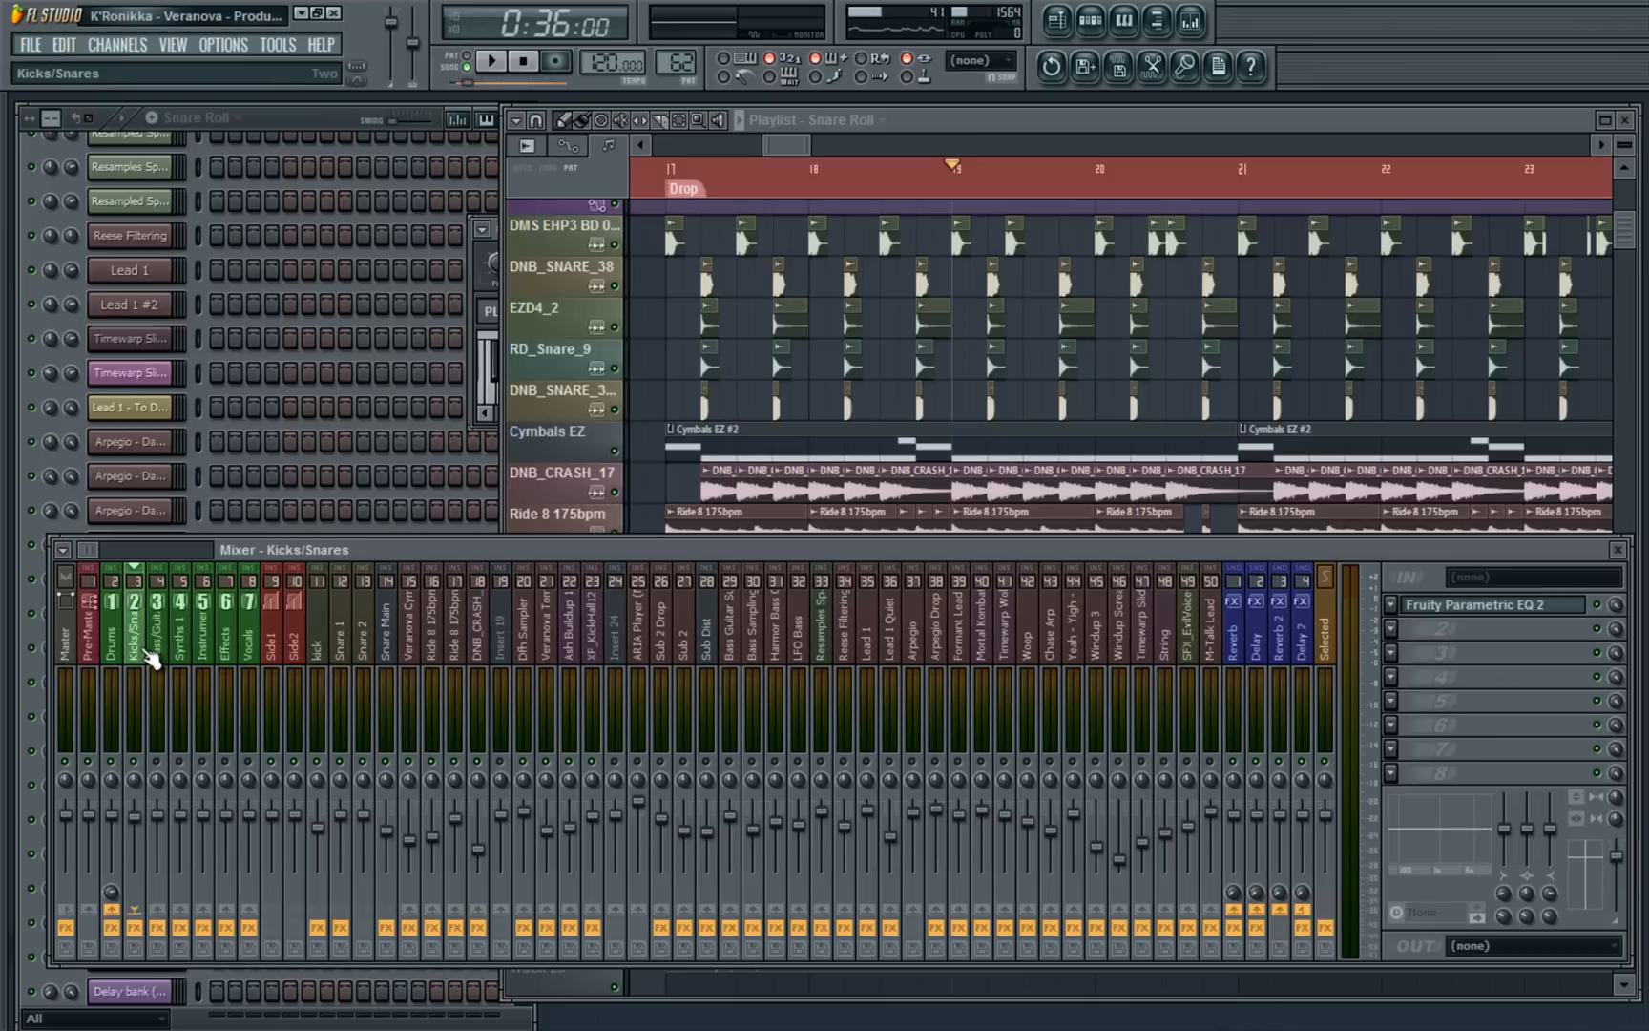
{"action": "left_click", "coordinate": [1475, 605]}
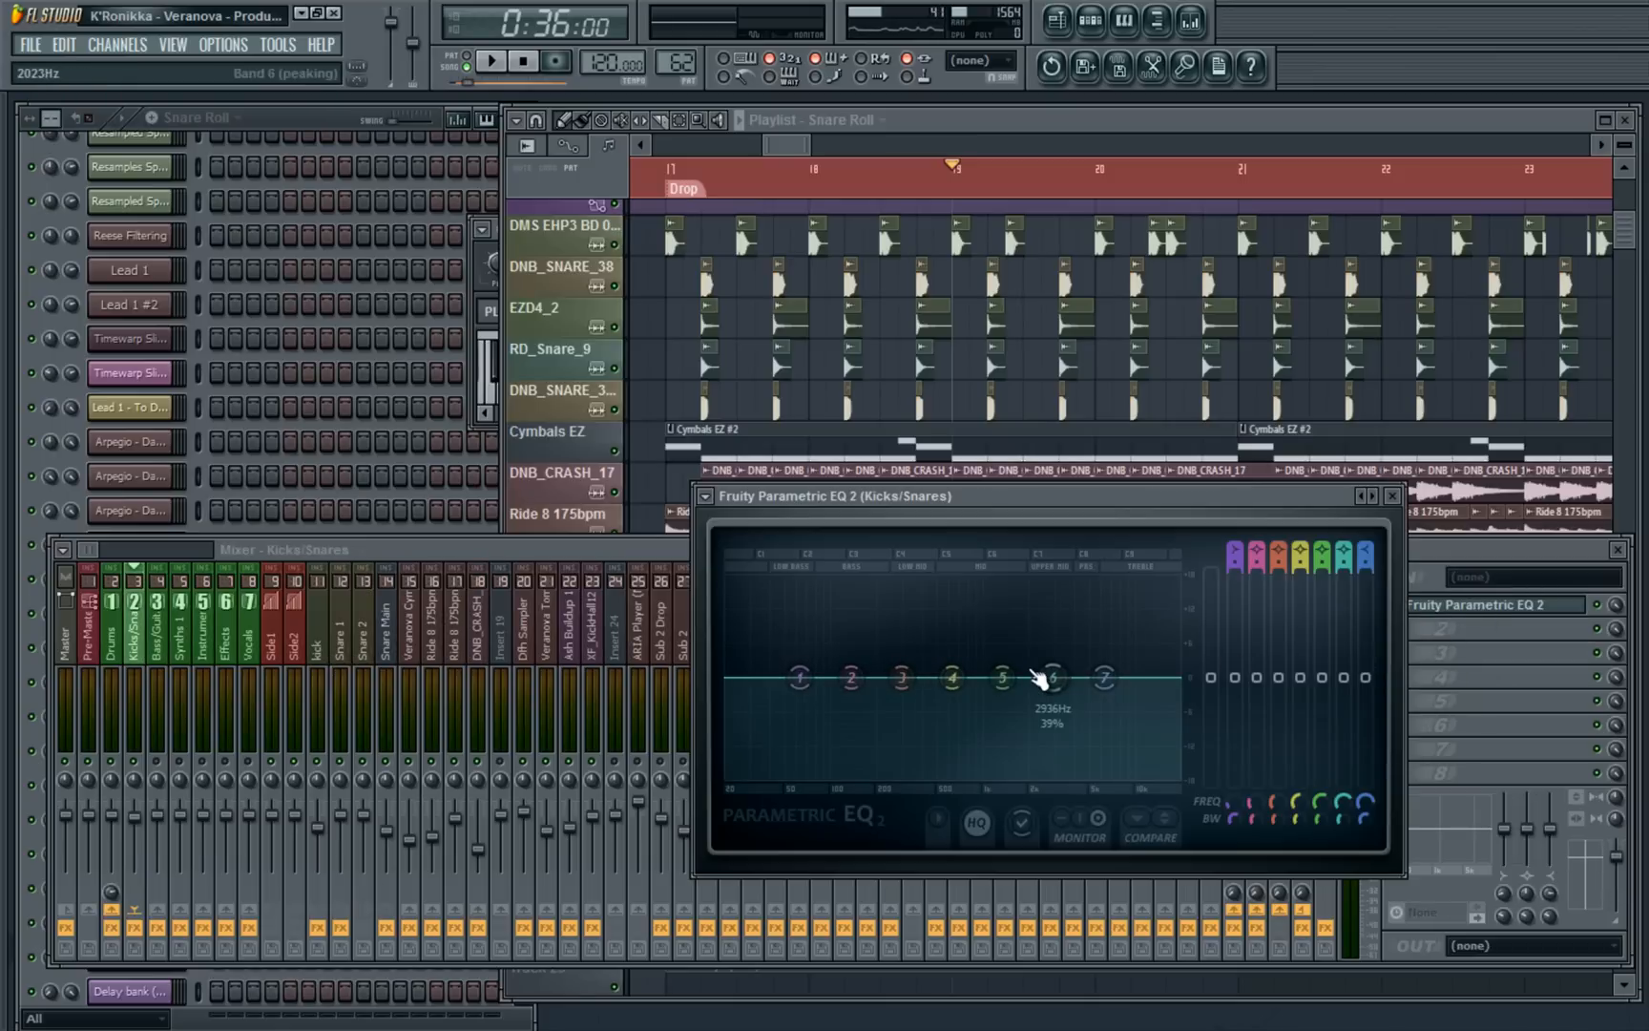
{"action": "left_click", "coordinate": [1392, 496]}
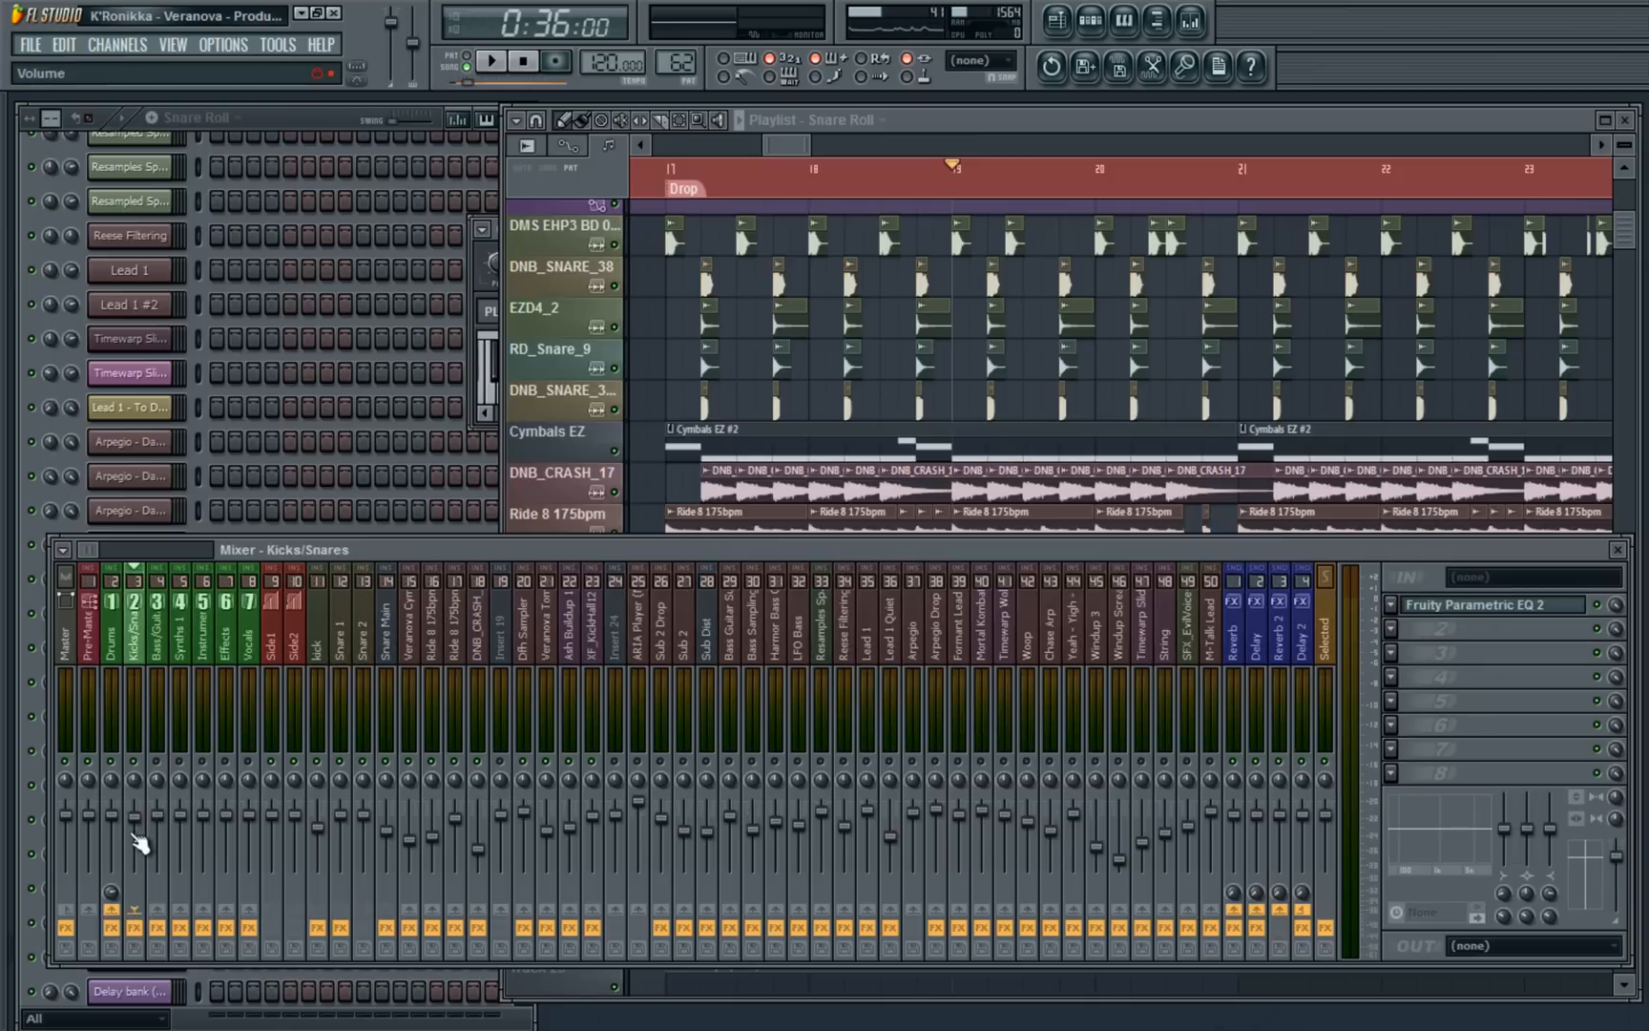
{"action": "left_click", "coordinate": [1477, 605]}
{"action": "left_click_drag", "start_coordinate": [979, 493], "coordinate": [361, 313]}
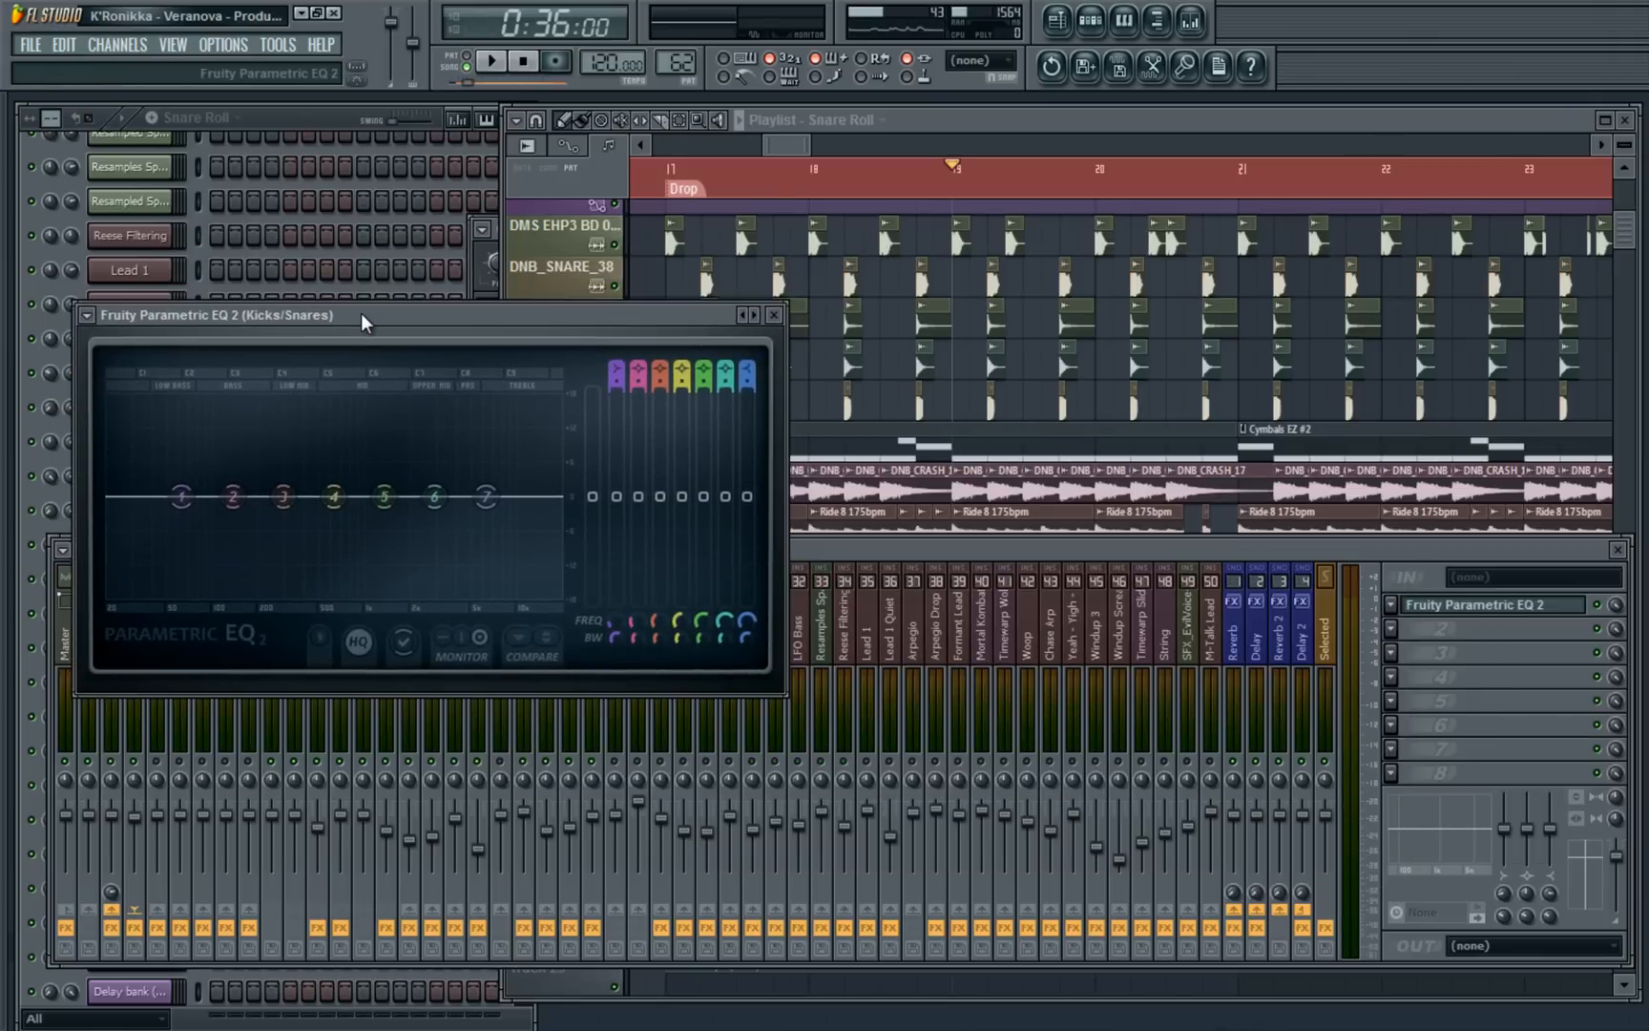
{"action": "left_click", "coordinate": [779, 317]}
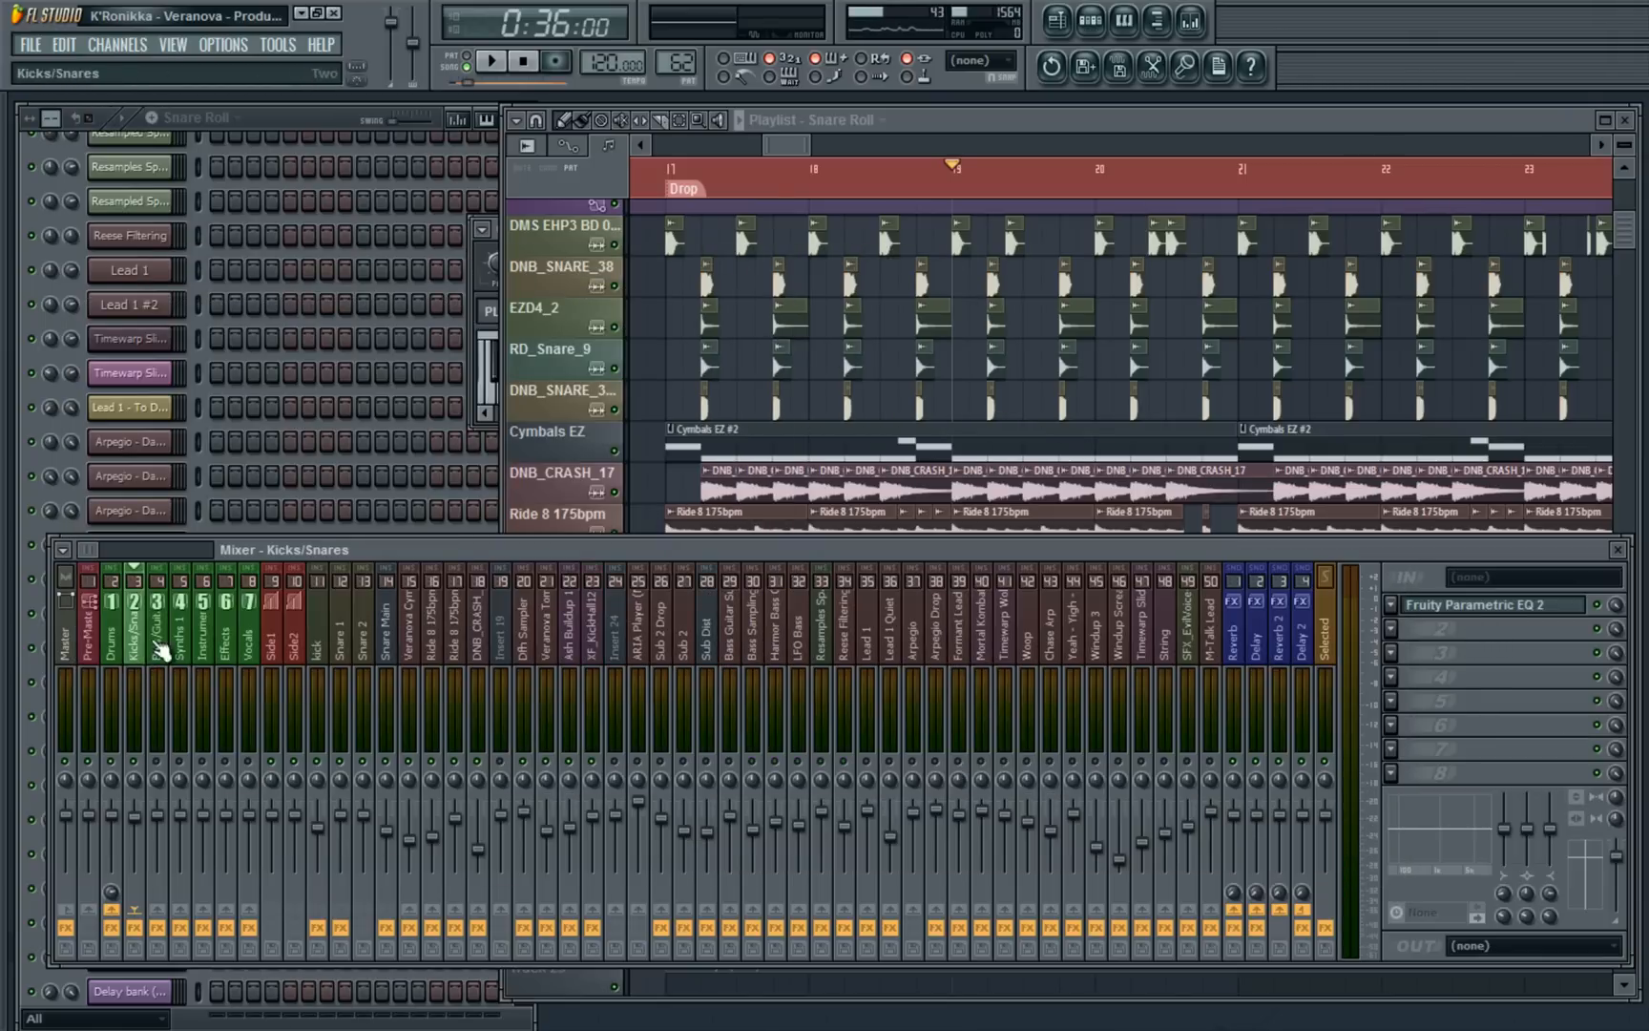
Select the Drums bus and examine its Fruity Parametric EQ 2, closing the plugin when done
{"action": "left_click", "coordinate": [777, 911]}
{"action": "left_click", "coordinate": [121, 632]}
{"action": "left_click", "coordinate": [1474, 605]}
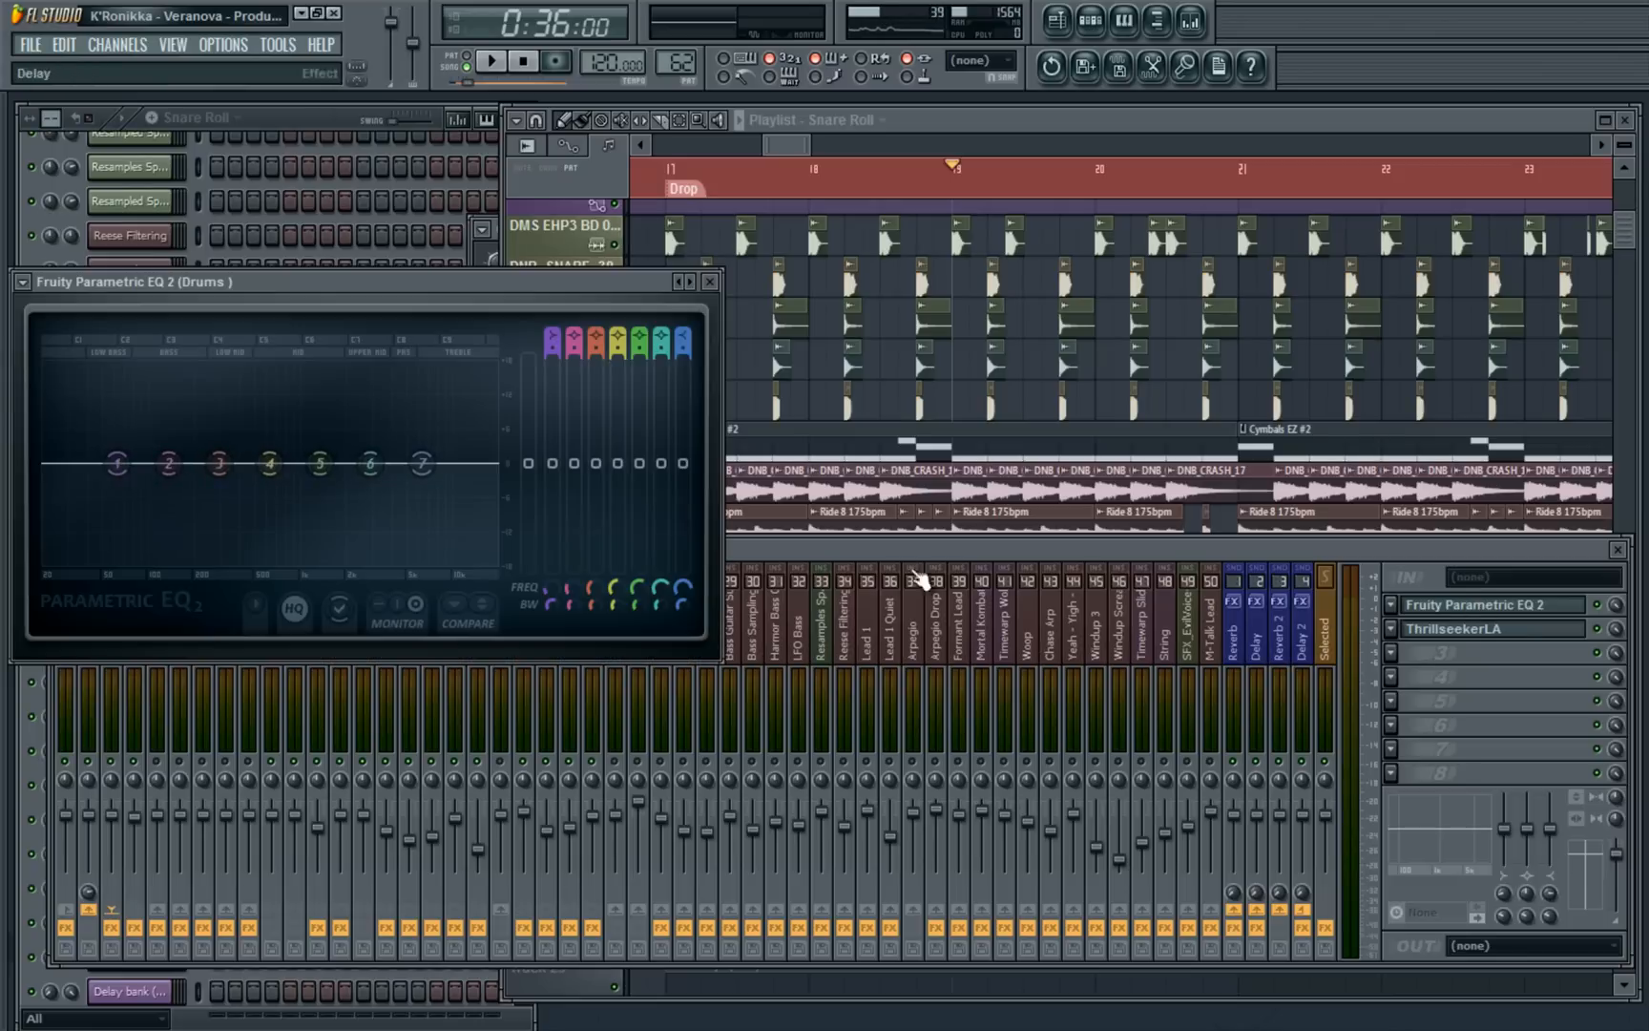
{"action": "left_click_drag", "start_coordinate": [156, 268], "coordinate": [216, 181]}
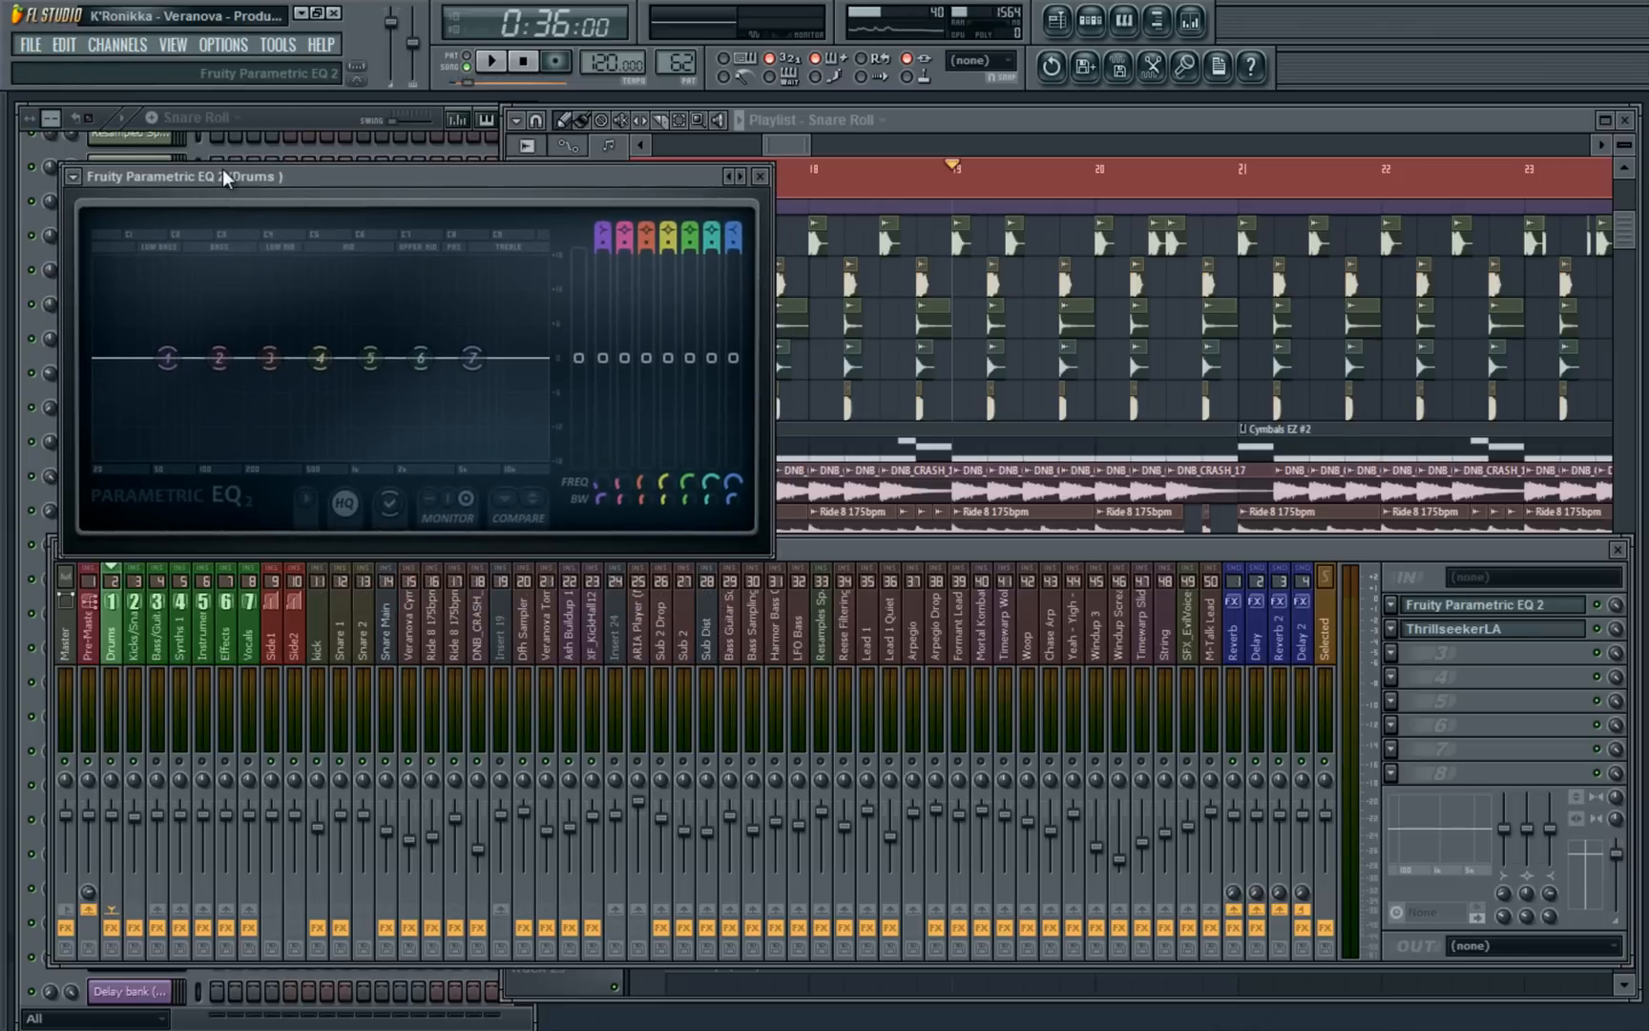
{"action": "left_click", "coordinate": [760, 176]}
Open ThrillseekerLA on the Drums bus, place it above the mixer, and examine its settings
{"action": "left_click", "coordinate": [1517, 630]}
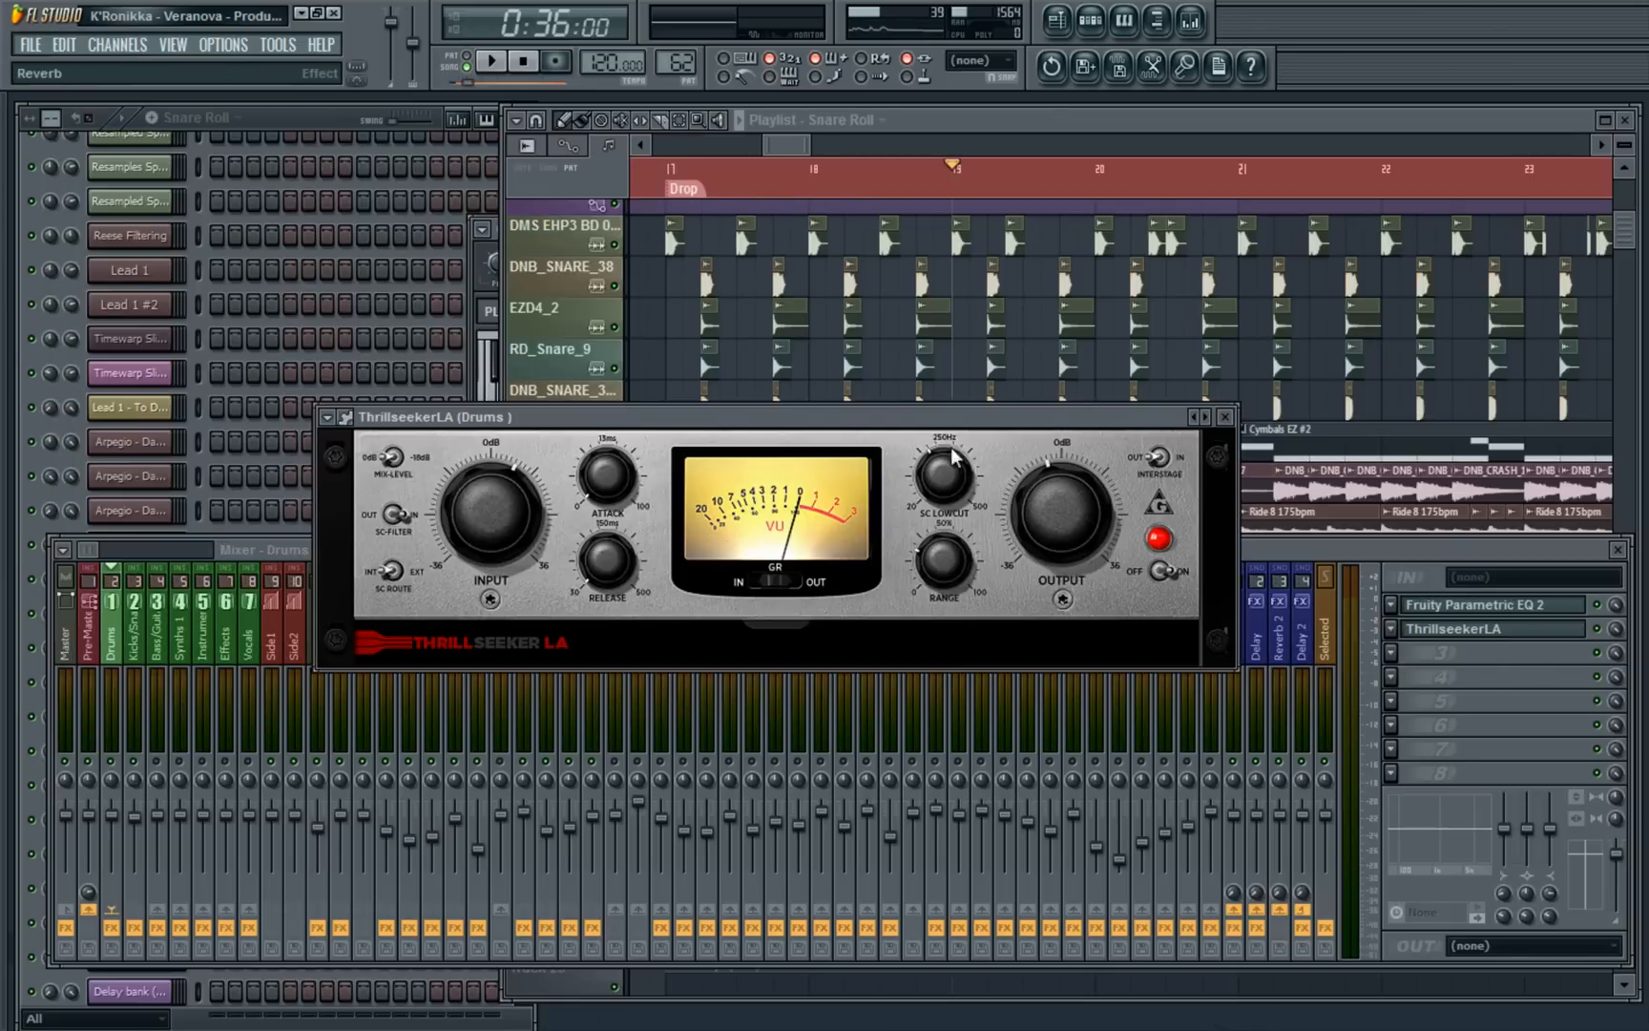
{"action": "left_click_drag", "start_coordinate": [945, 420], "coordinate": [690, 252]}
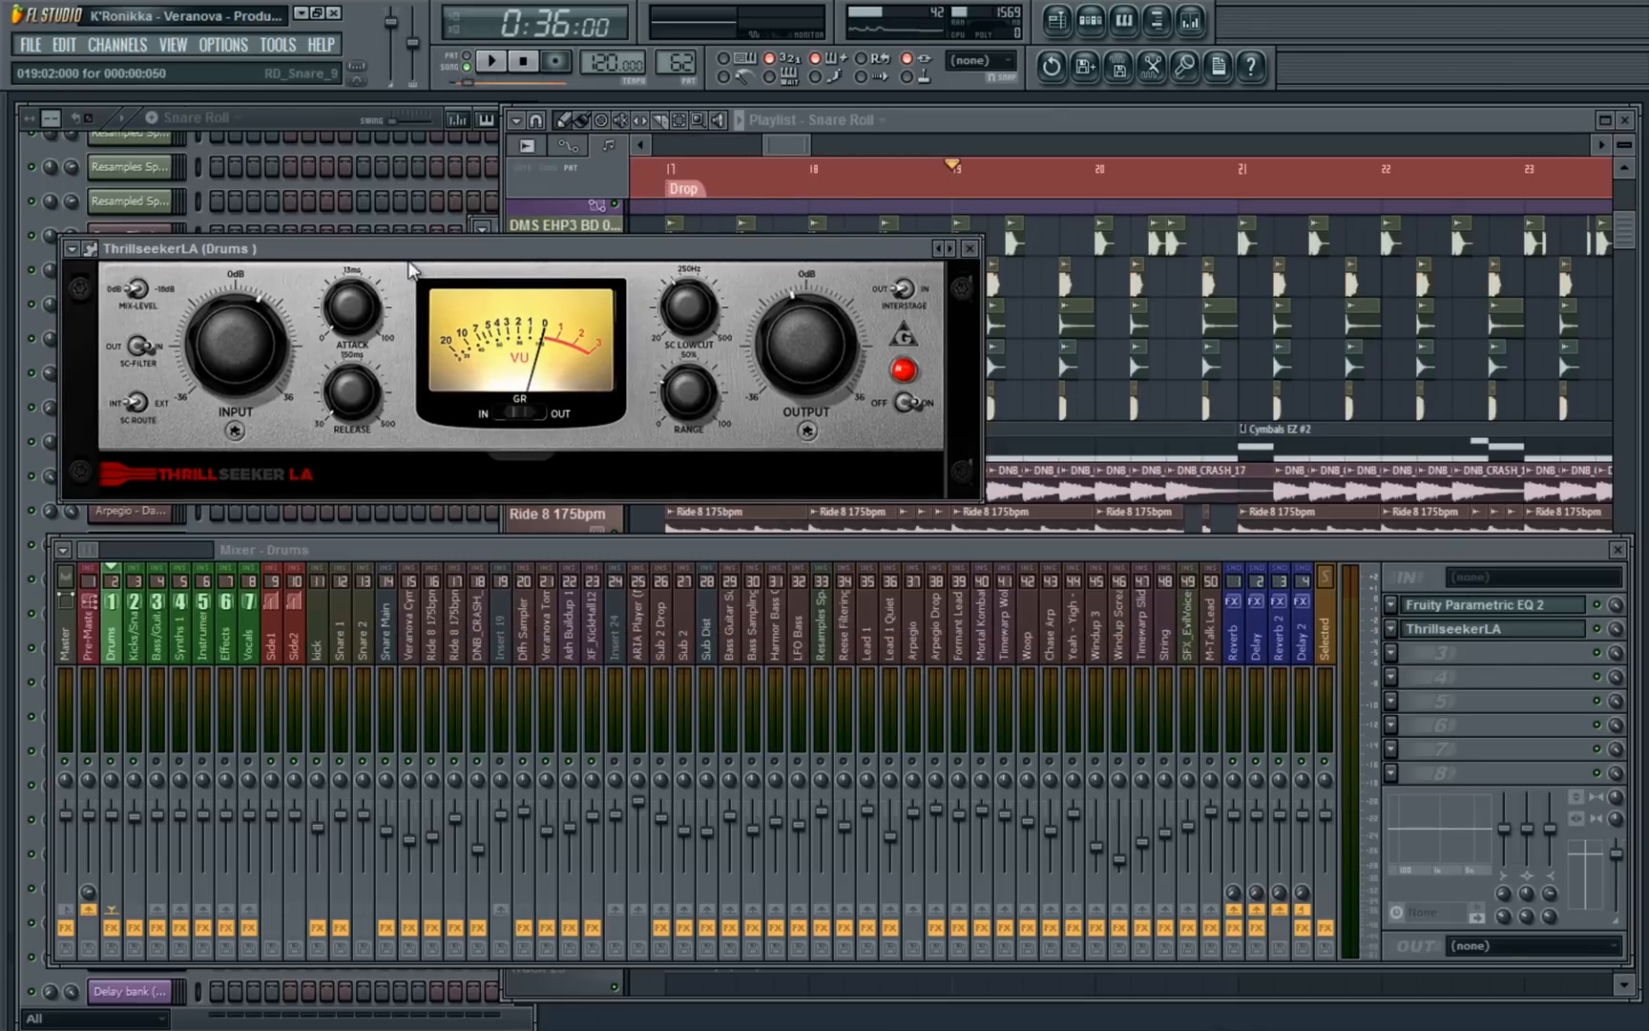
{"action": "left_click", "coordinate": [1102, 399]}
{"action": "left_click", "coordinate": [109, 596]}
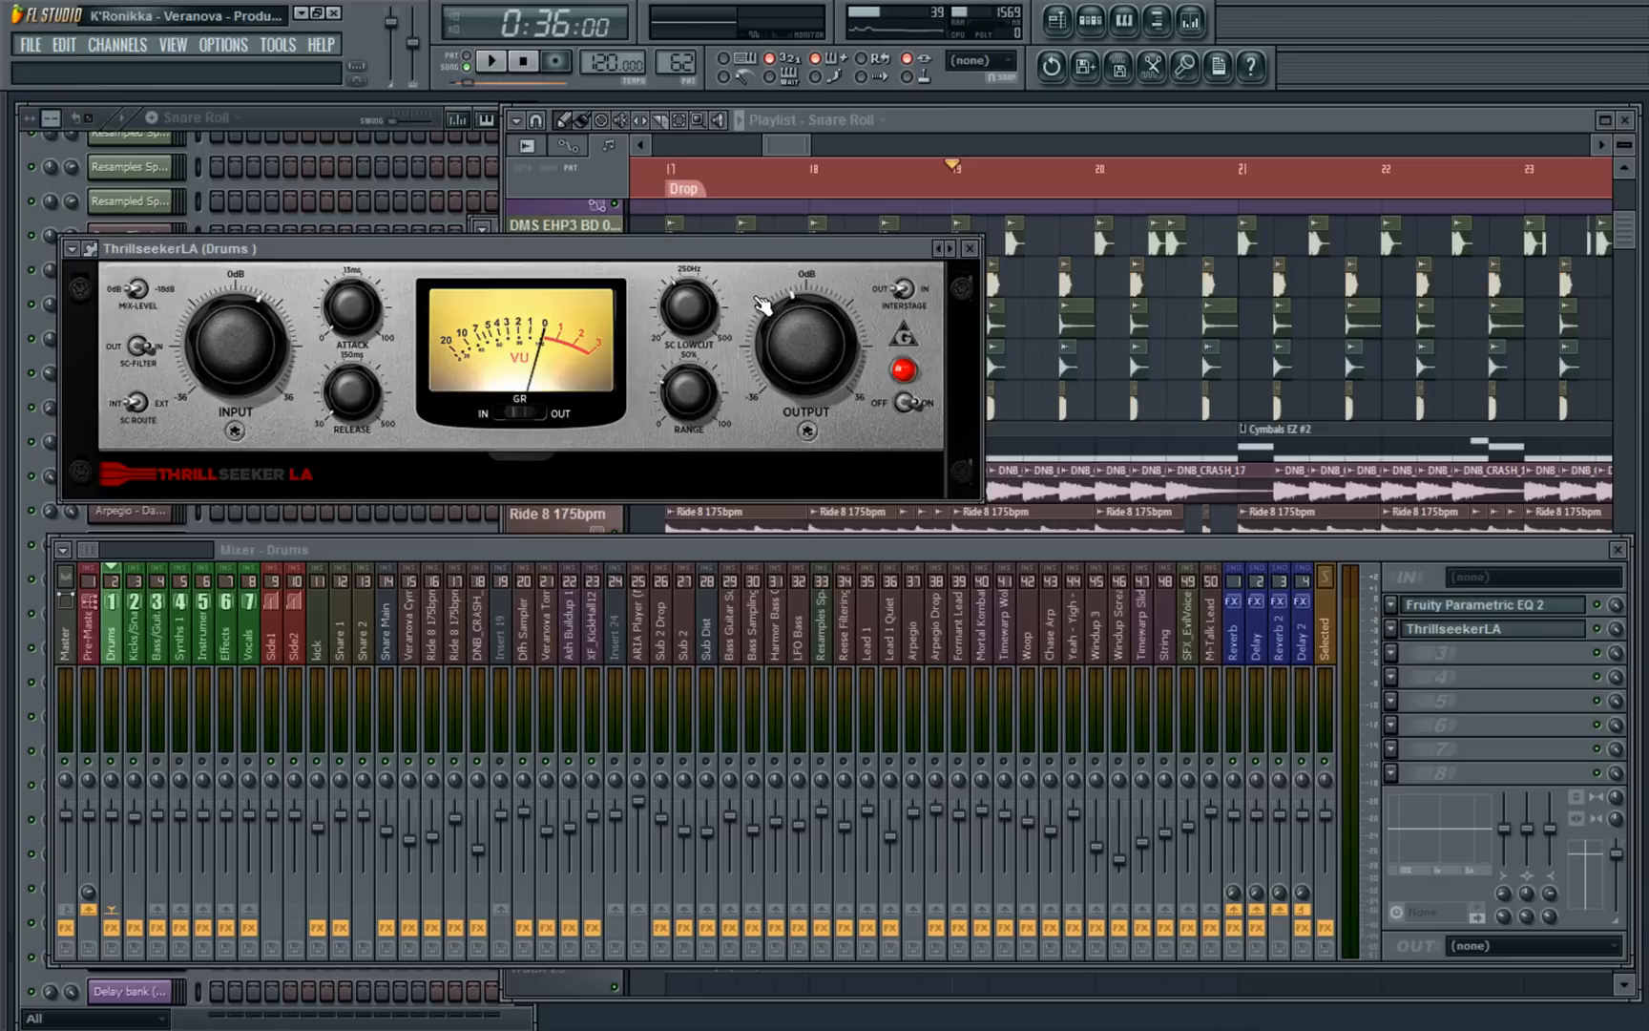
{"action": "left_click", "coordinate": [1613, 637]}
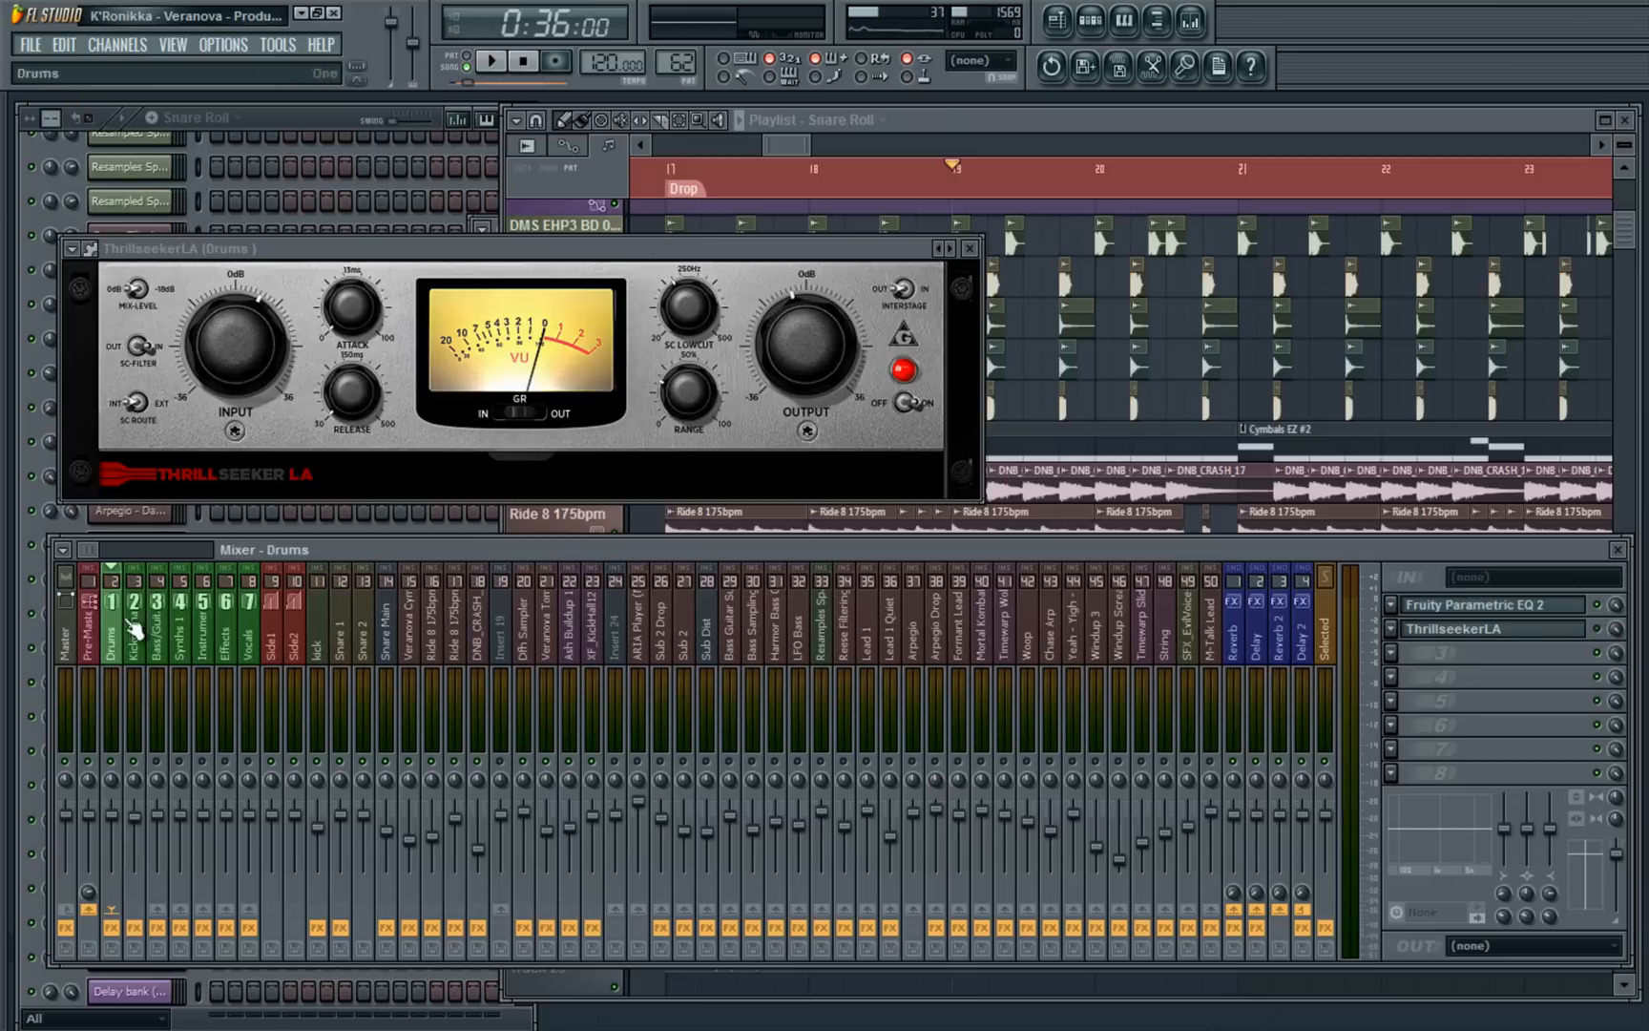
Bypass the Master track's effects, select Kicks/Snares, and play the song from the Drop marker
{"action": "left_click", "coordinate": [71, 635]}
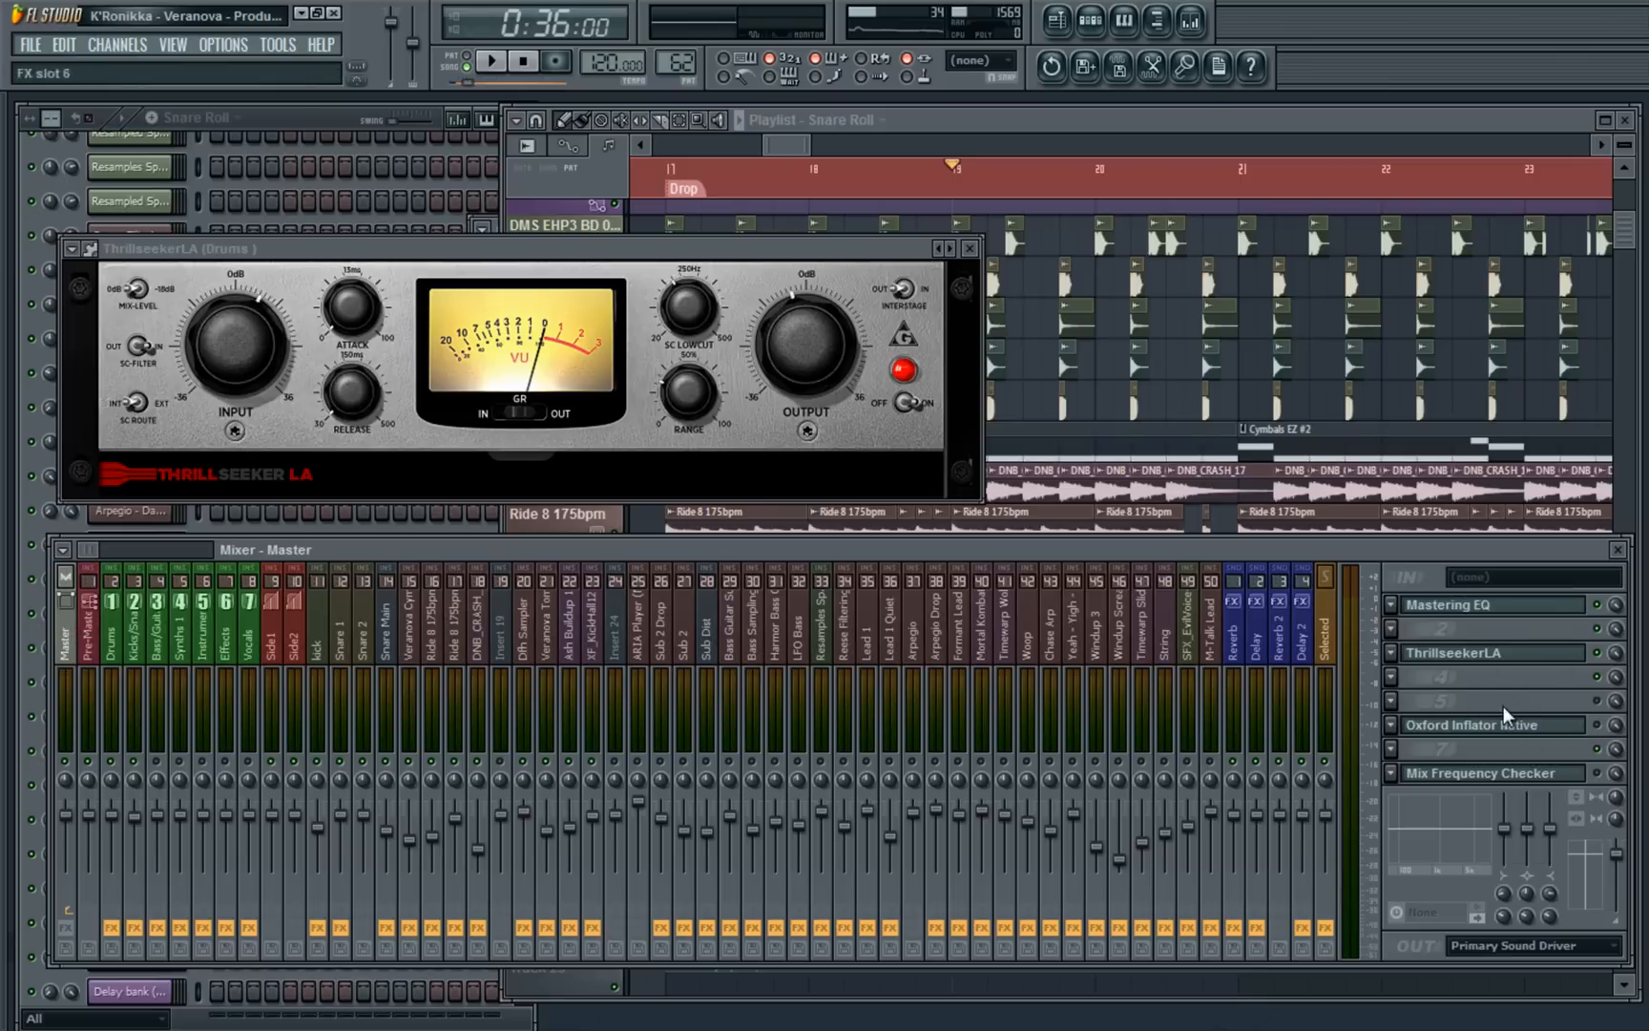
{"action": "left_click", "coordinate": [134, 630]}
{"action": "left_click", "coordinate": [667, 172]}
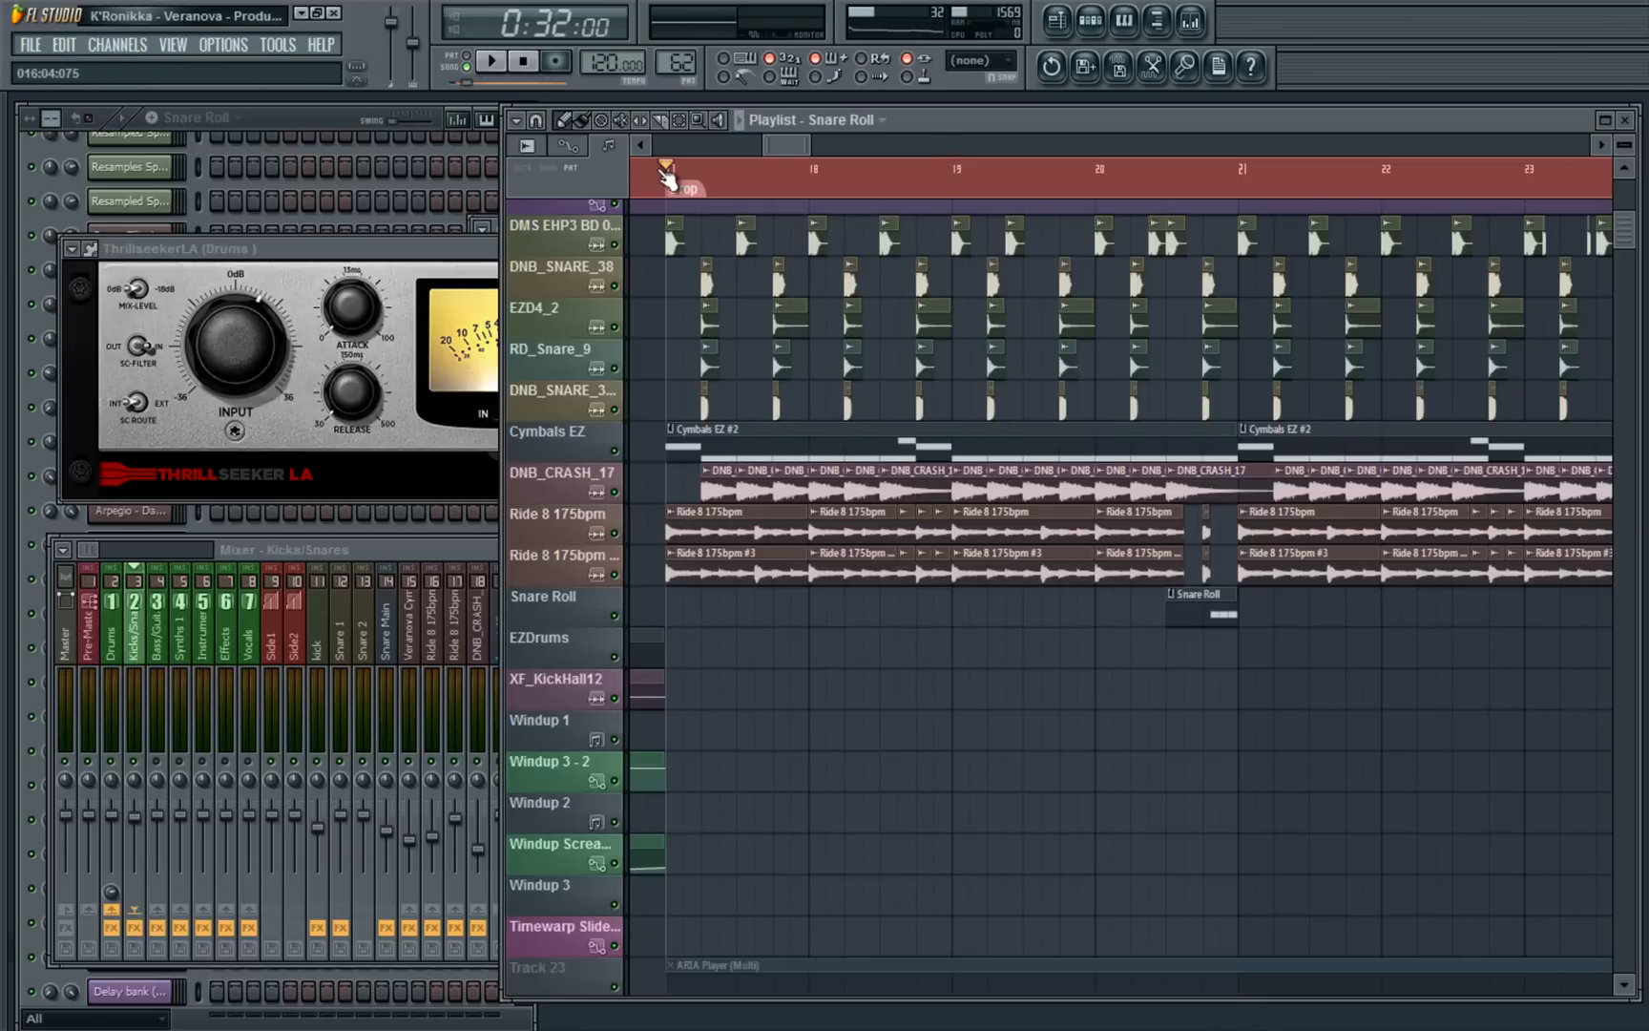
{"action": "key", "text": "space"}
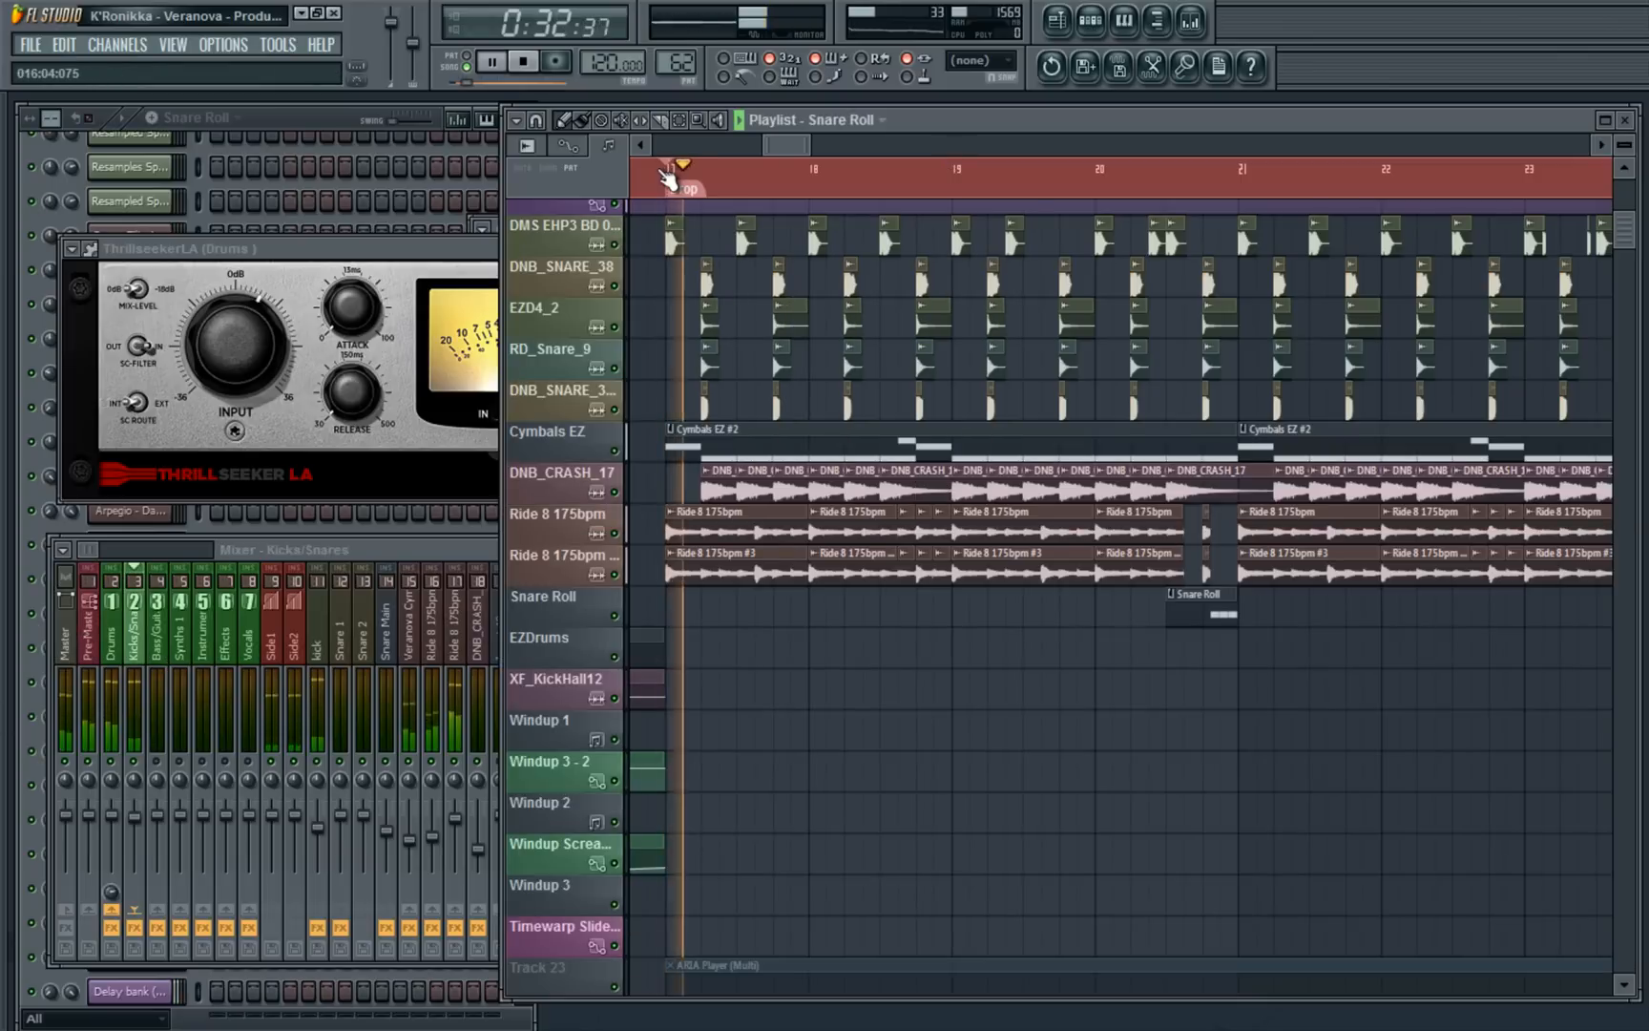
Show the Drums bus with its ThrillseekerLA window and audition its effect on the drop
{"action": "left_click", "coordinate": [425, 250]}
{"action": "left_click", "coordinate": [119, 657]}
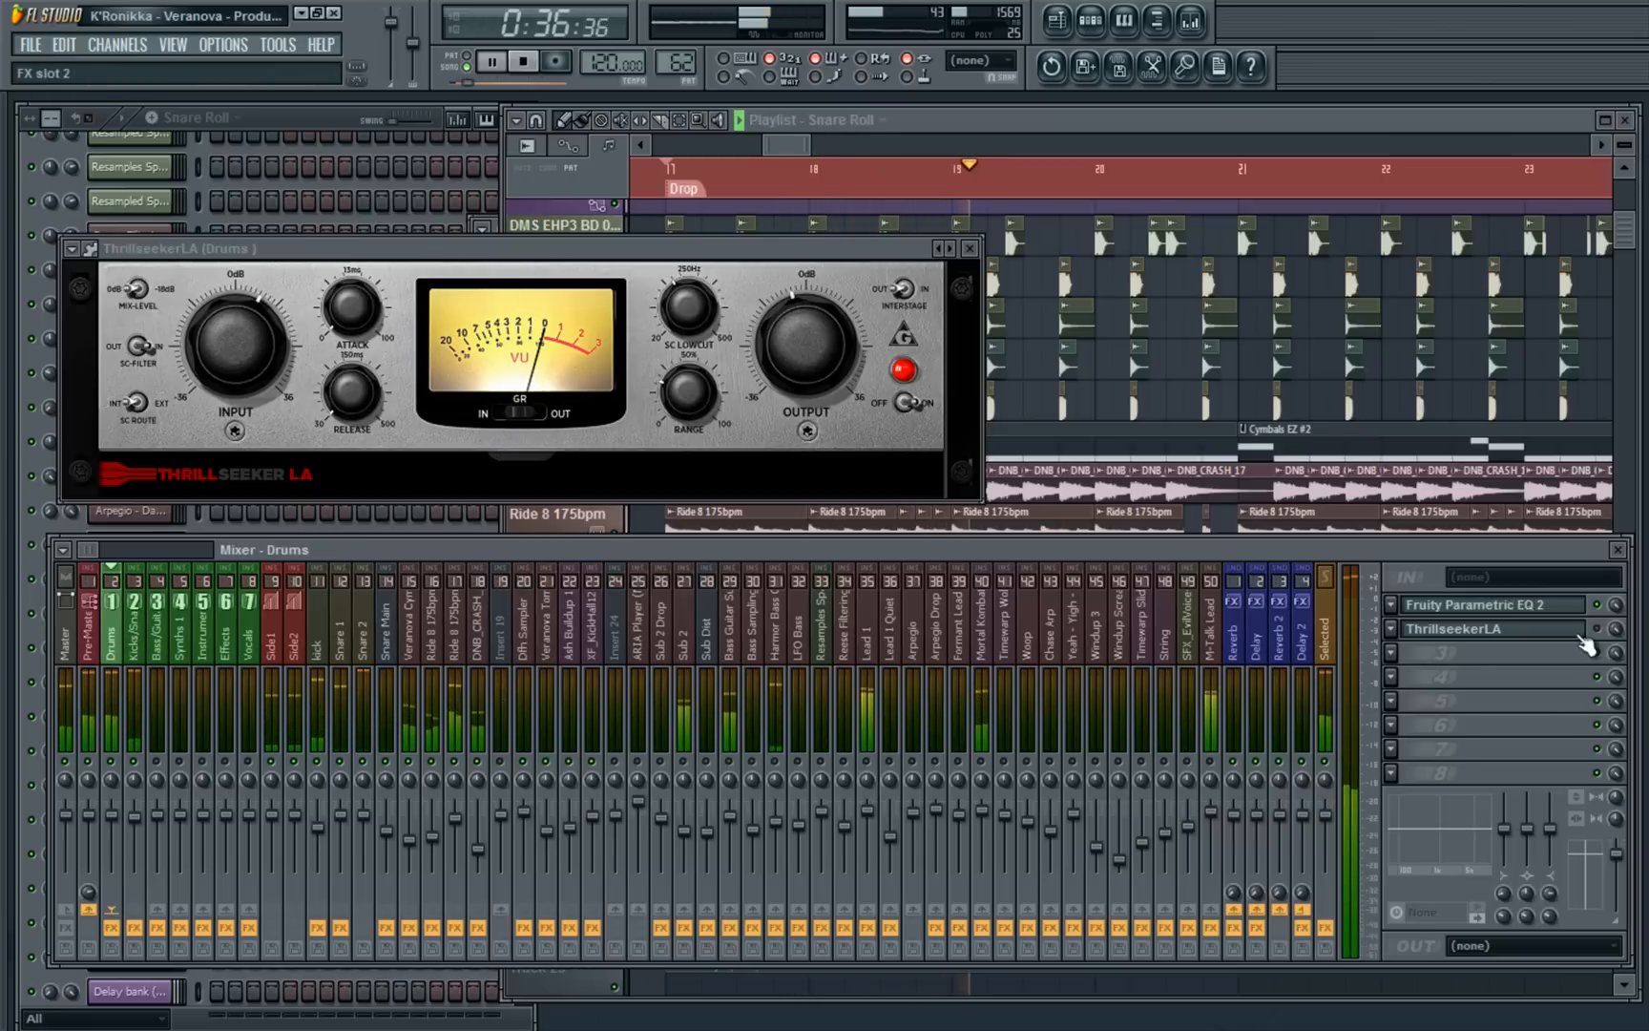
{"action": "key", "text": "space"}
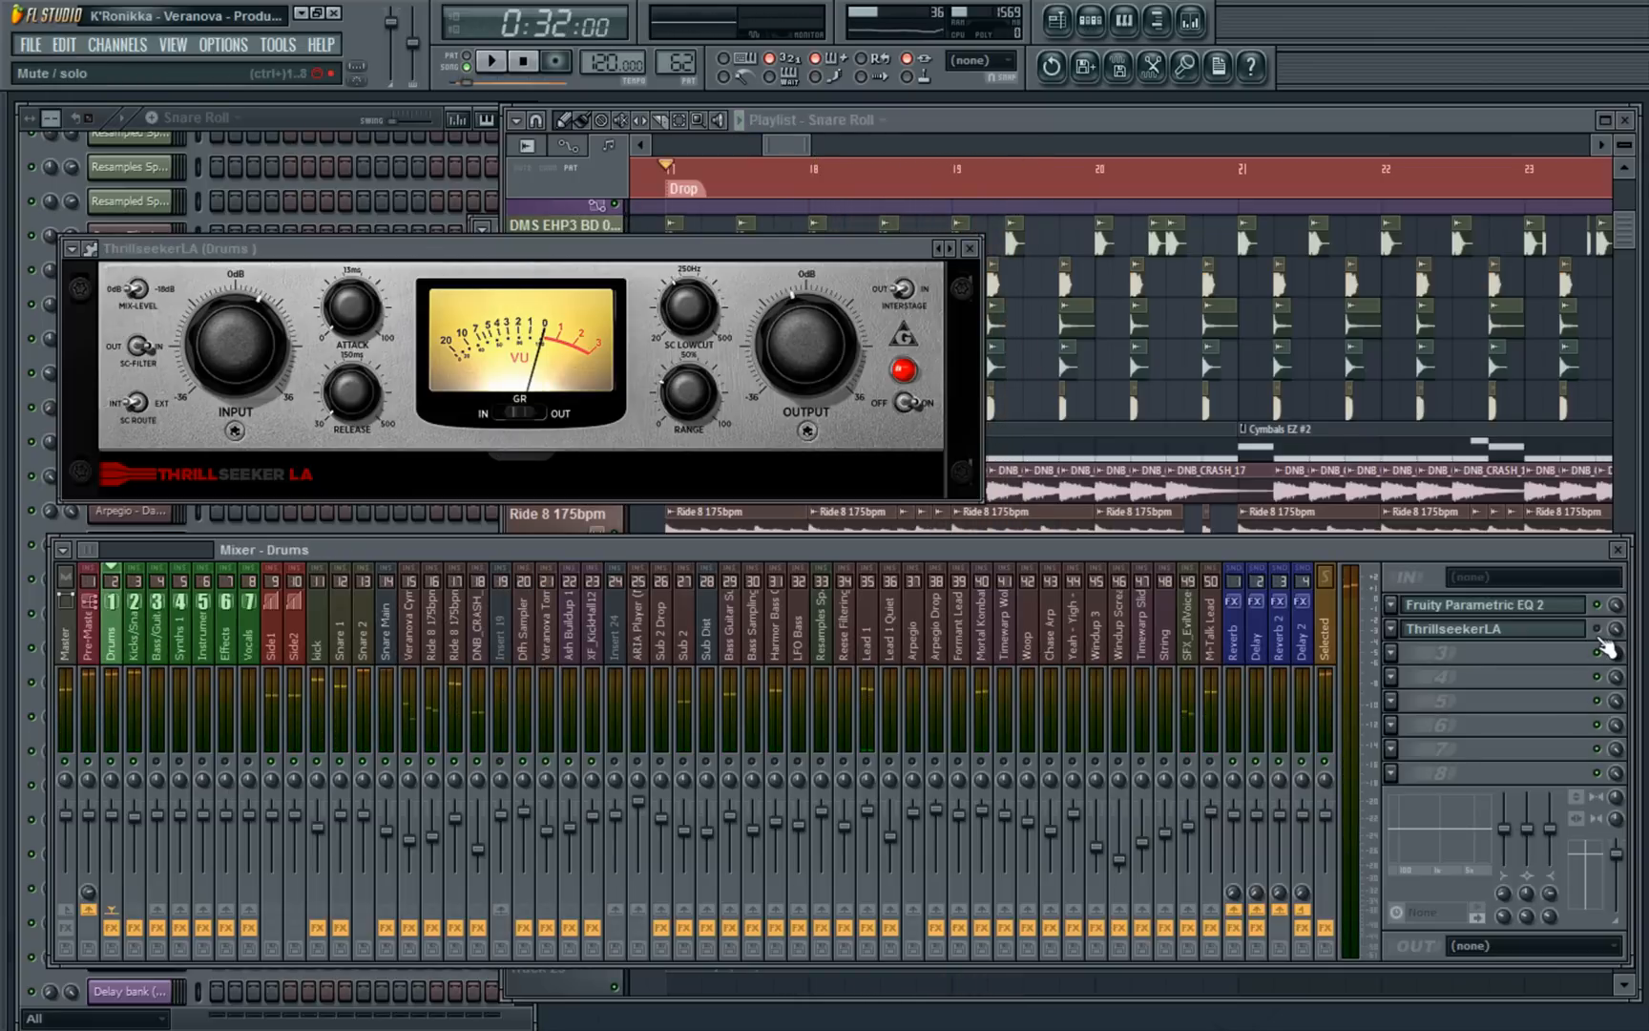
{"action": "key", "text": "space"}
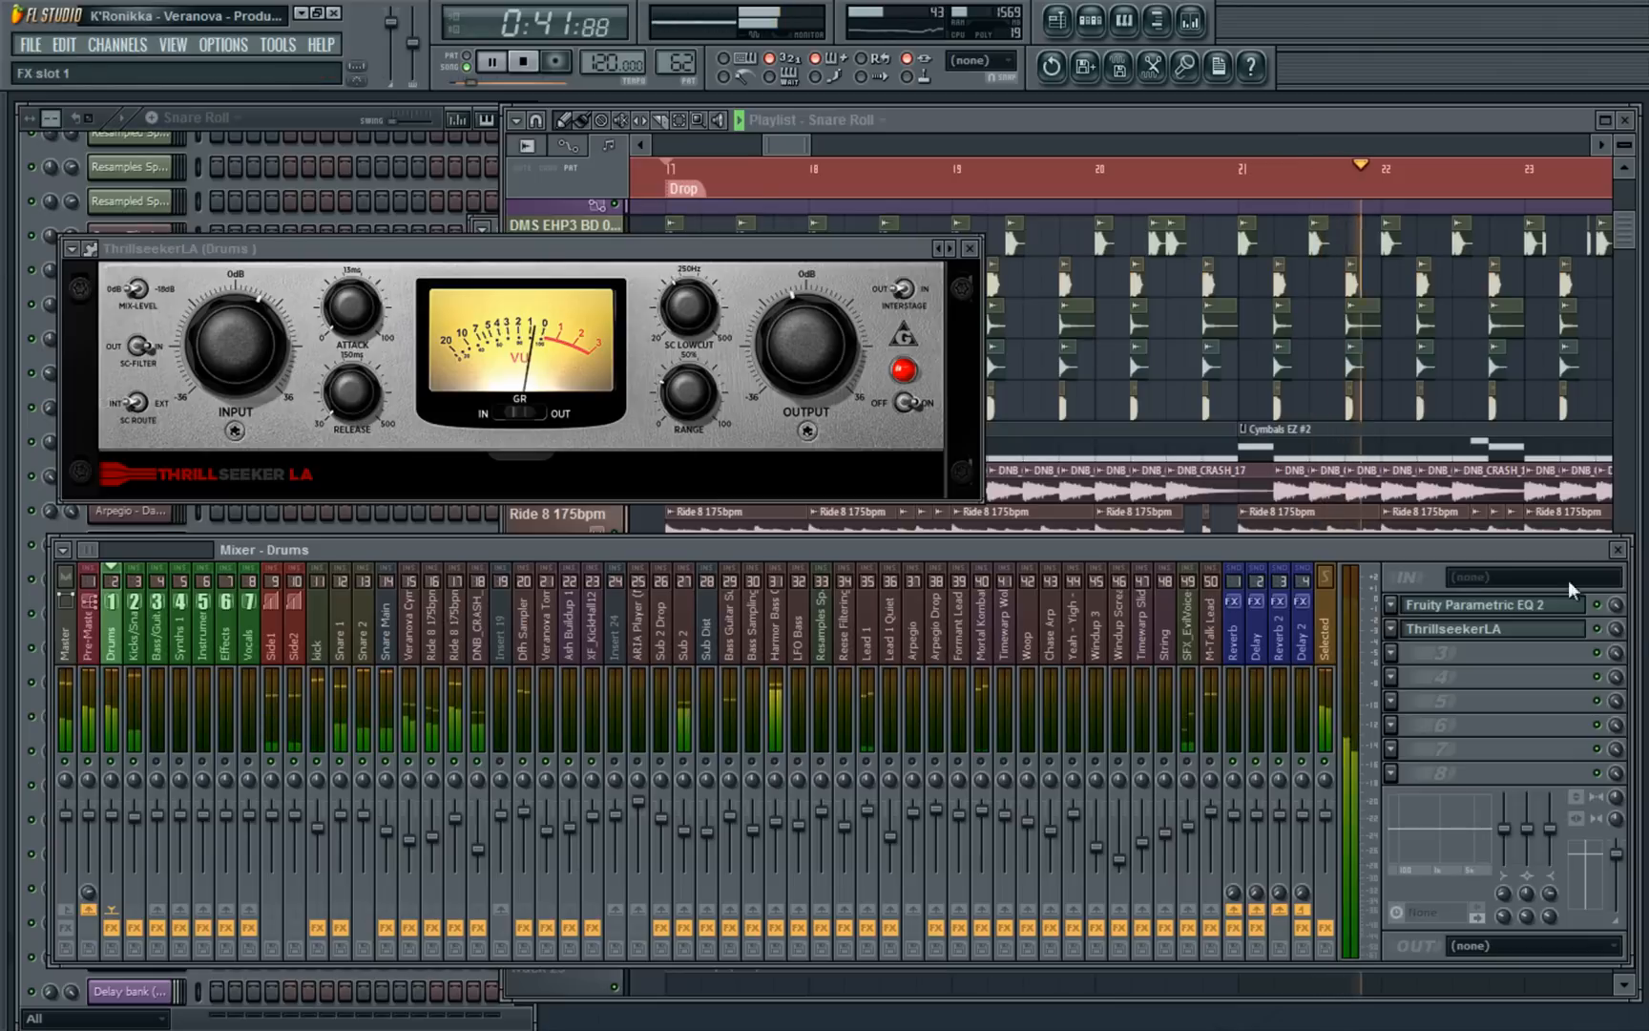
{"action": "key", "text": "space"}
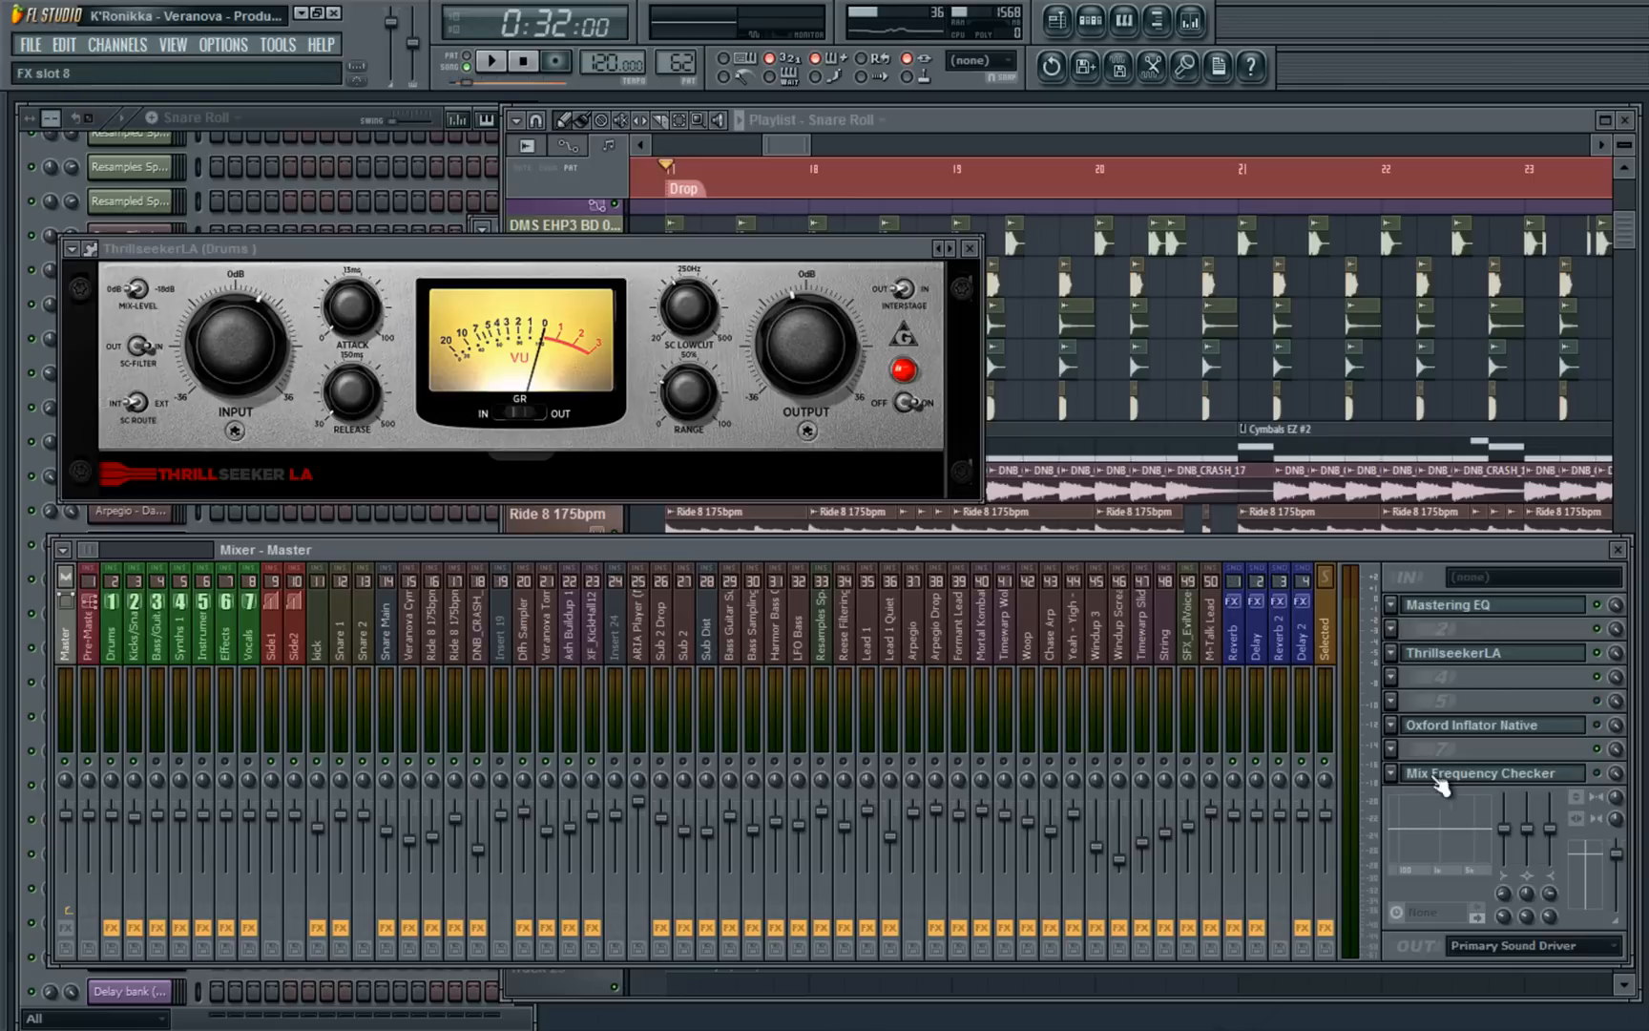
Re-enable the Master track's effects and audition the drop through them
{"action": "left_click", "coordinate": [65, 926]}
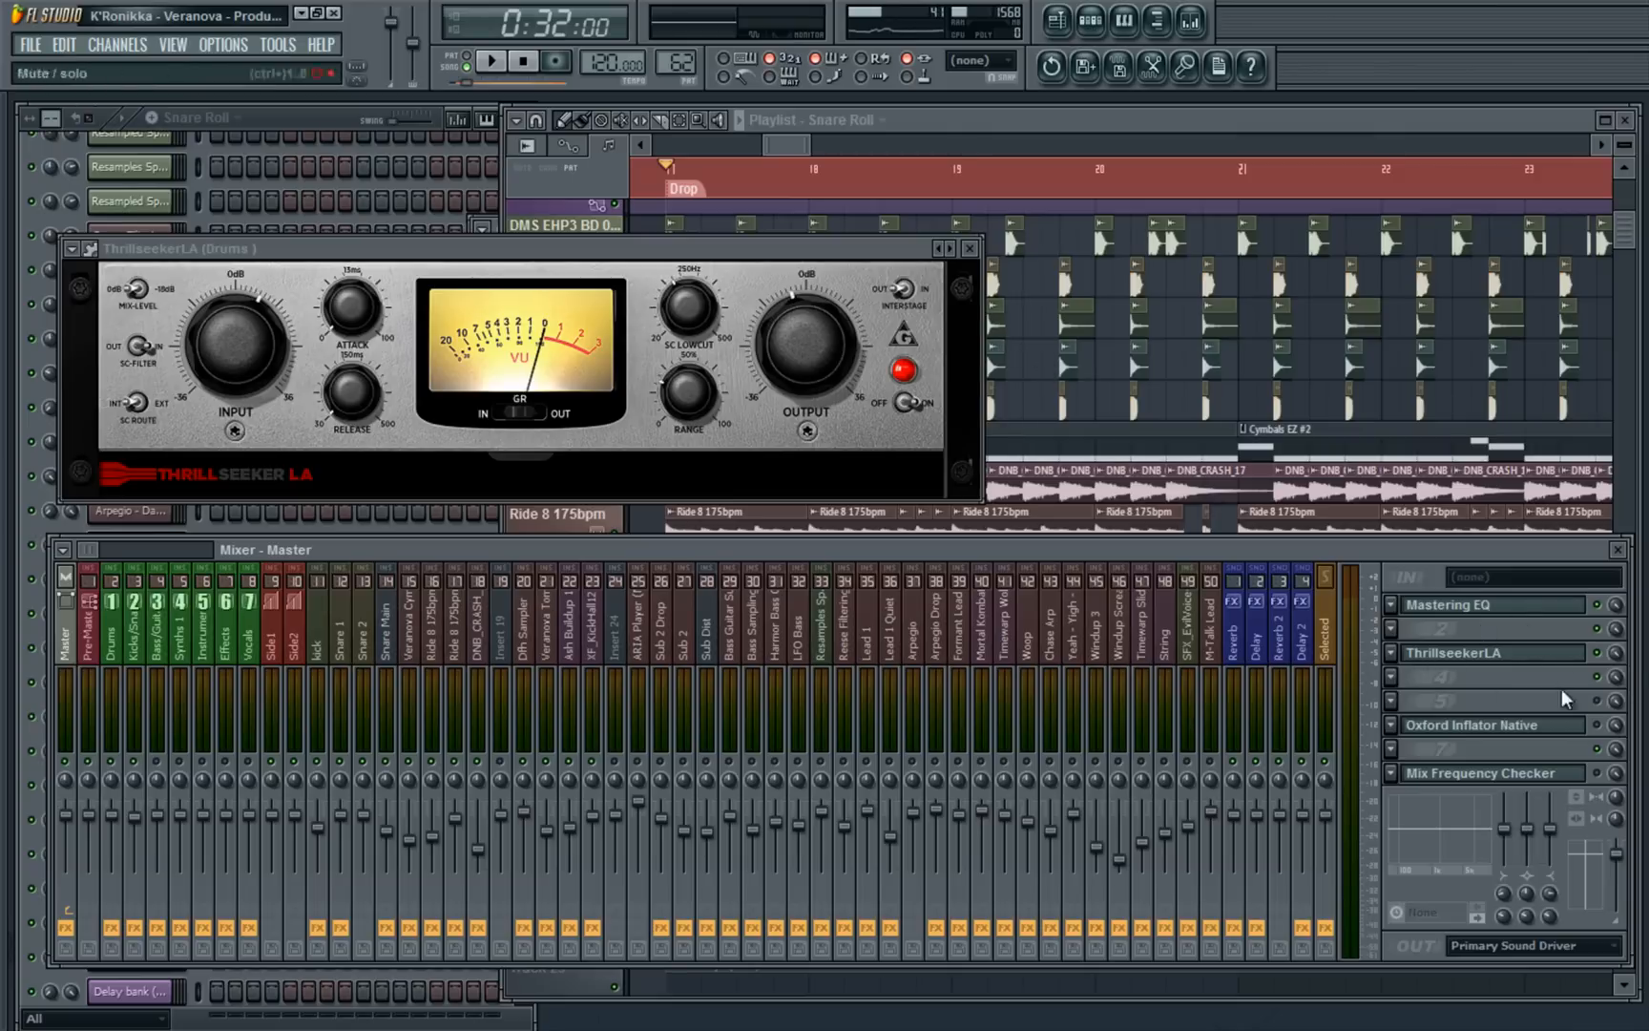
{"action": "left_click", "coordinate": [1042, 396]}
{"action": "key", "text": "space"}
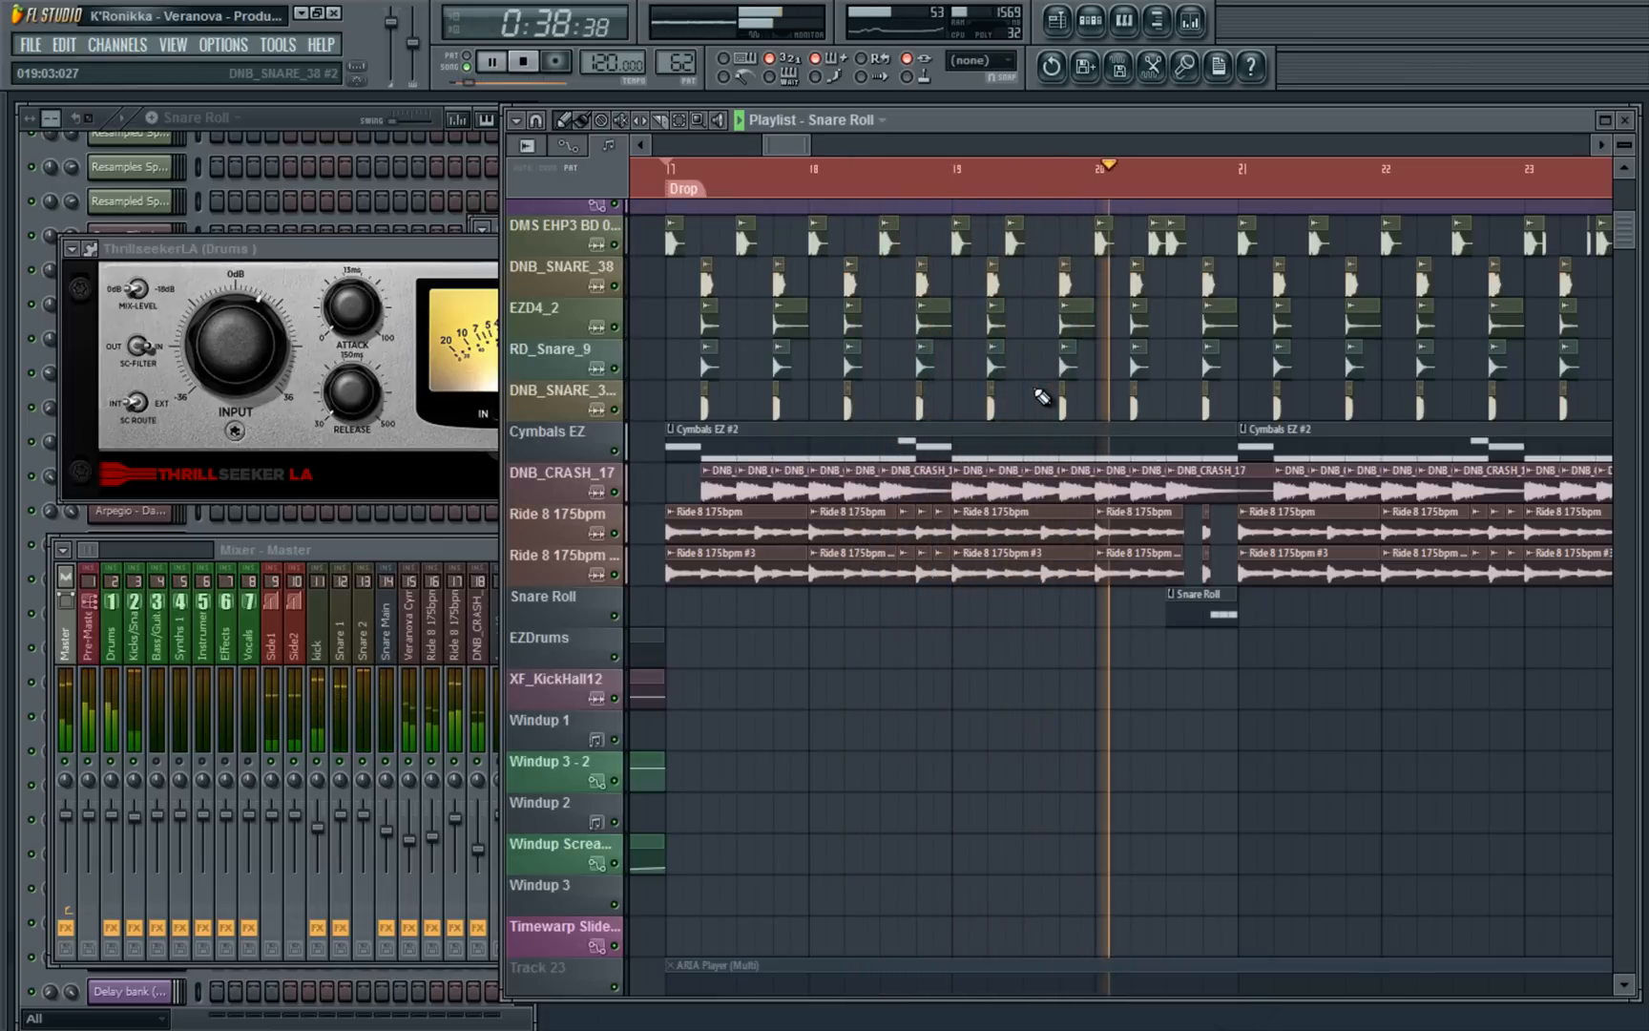
{"action": "key", "text": "space"}
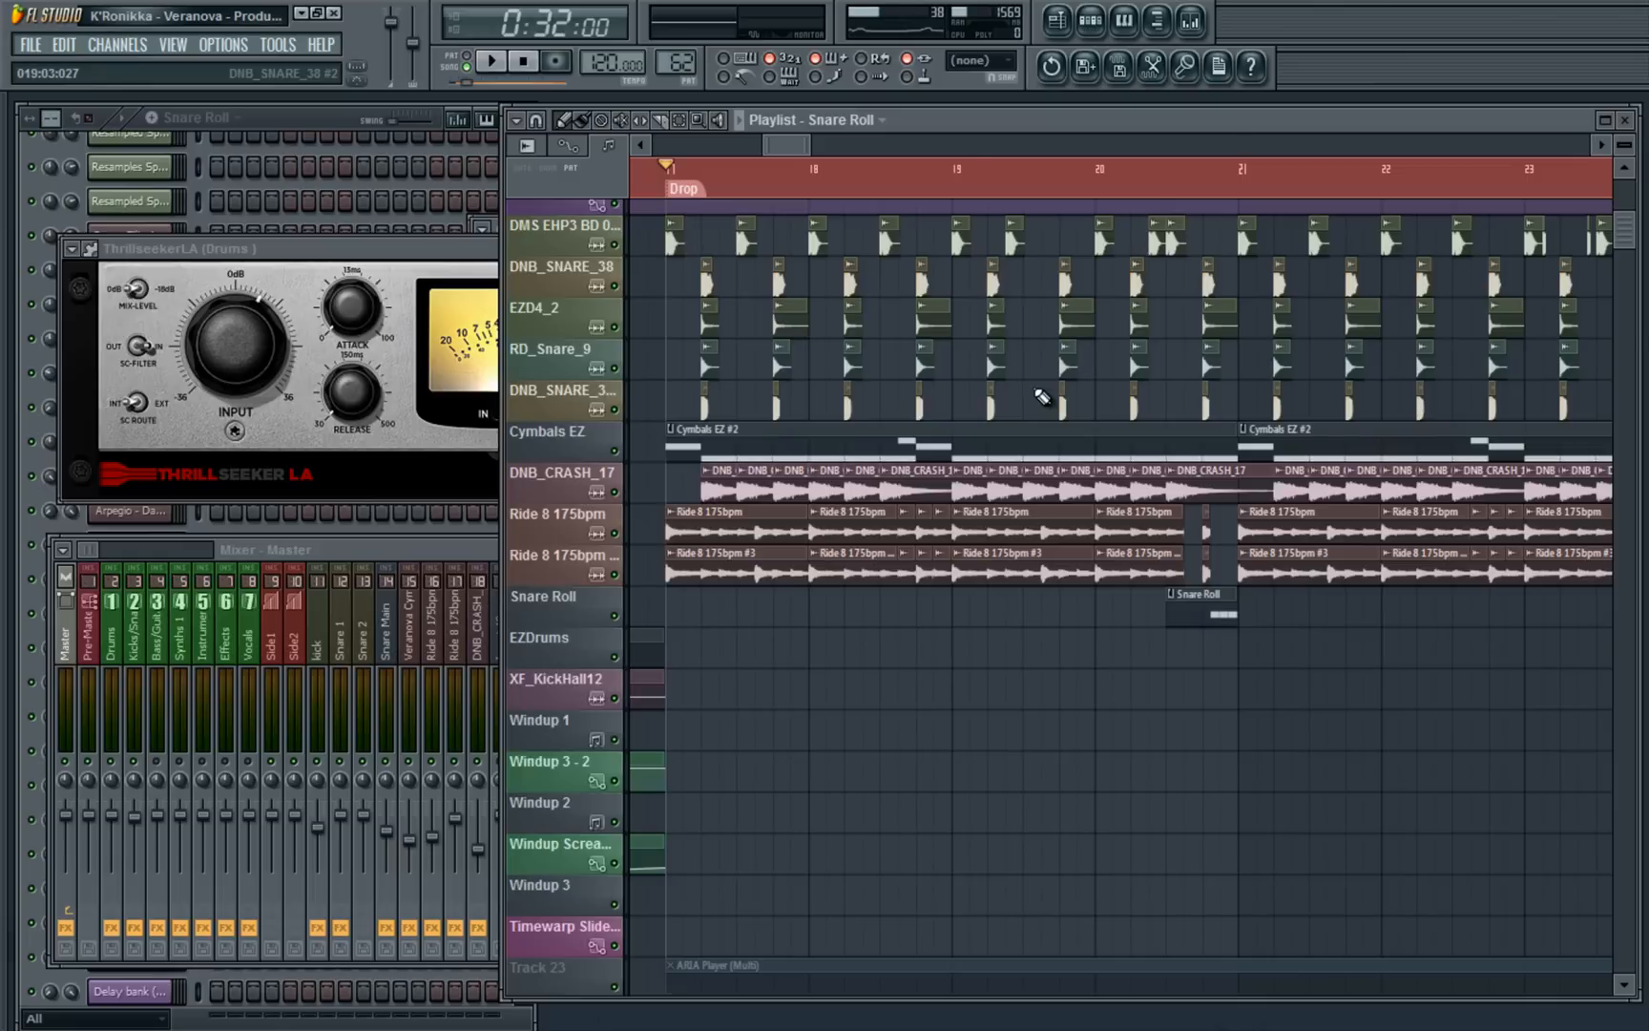
Open the Sub 2 pattern on the Sub Bass playlist track and examine its Z3TA+2 synth
{"action": "scroll", "coordinate": [887, 605], "scroll_direction": "down", "scroll_amount": 4}
{"action": "scroll", "coordinate": [891, 668], "scroll_direction": "down", "scroll_amount": 2, "text": "ctrl"}
{"action": "left_click", "coordinate": [846, 665]}
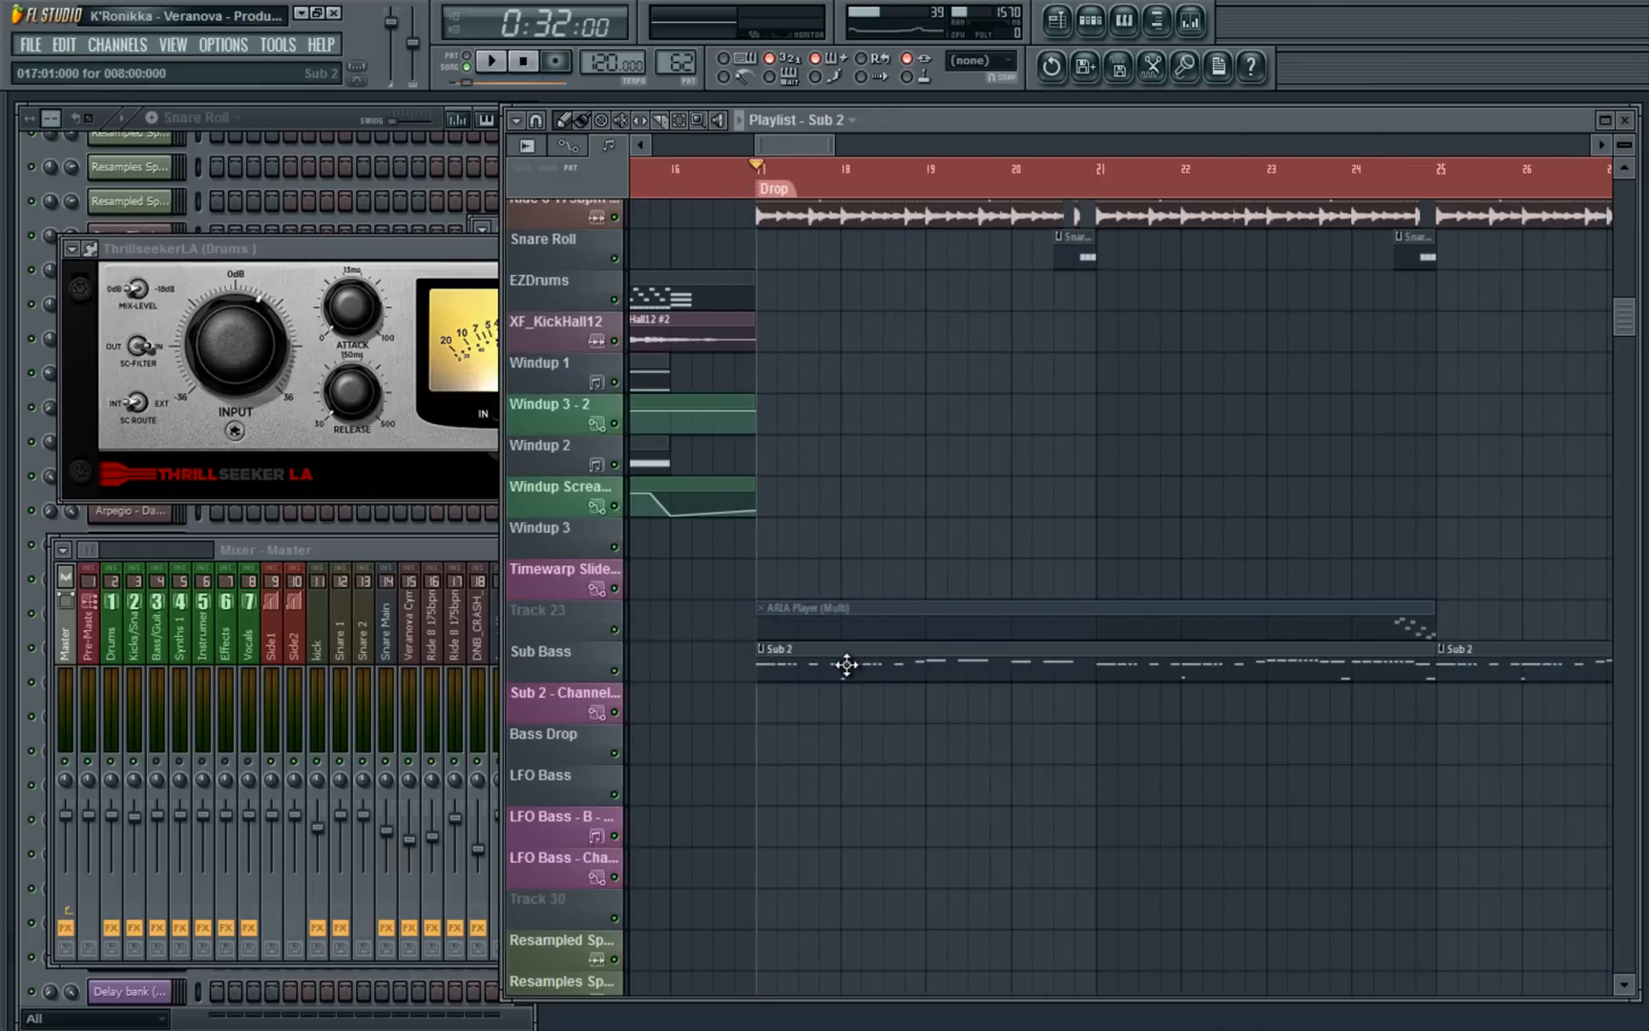
{"action": "double_click", "coordinate": [846, 665]}
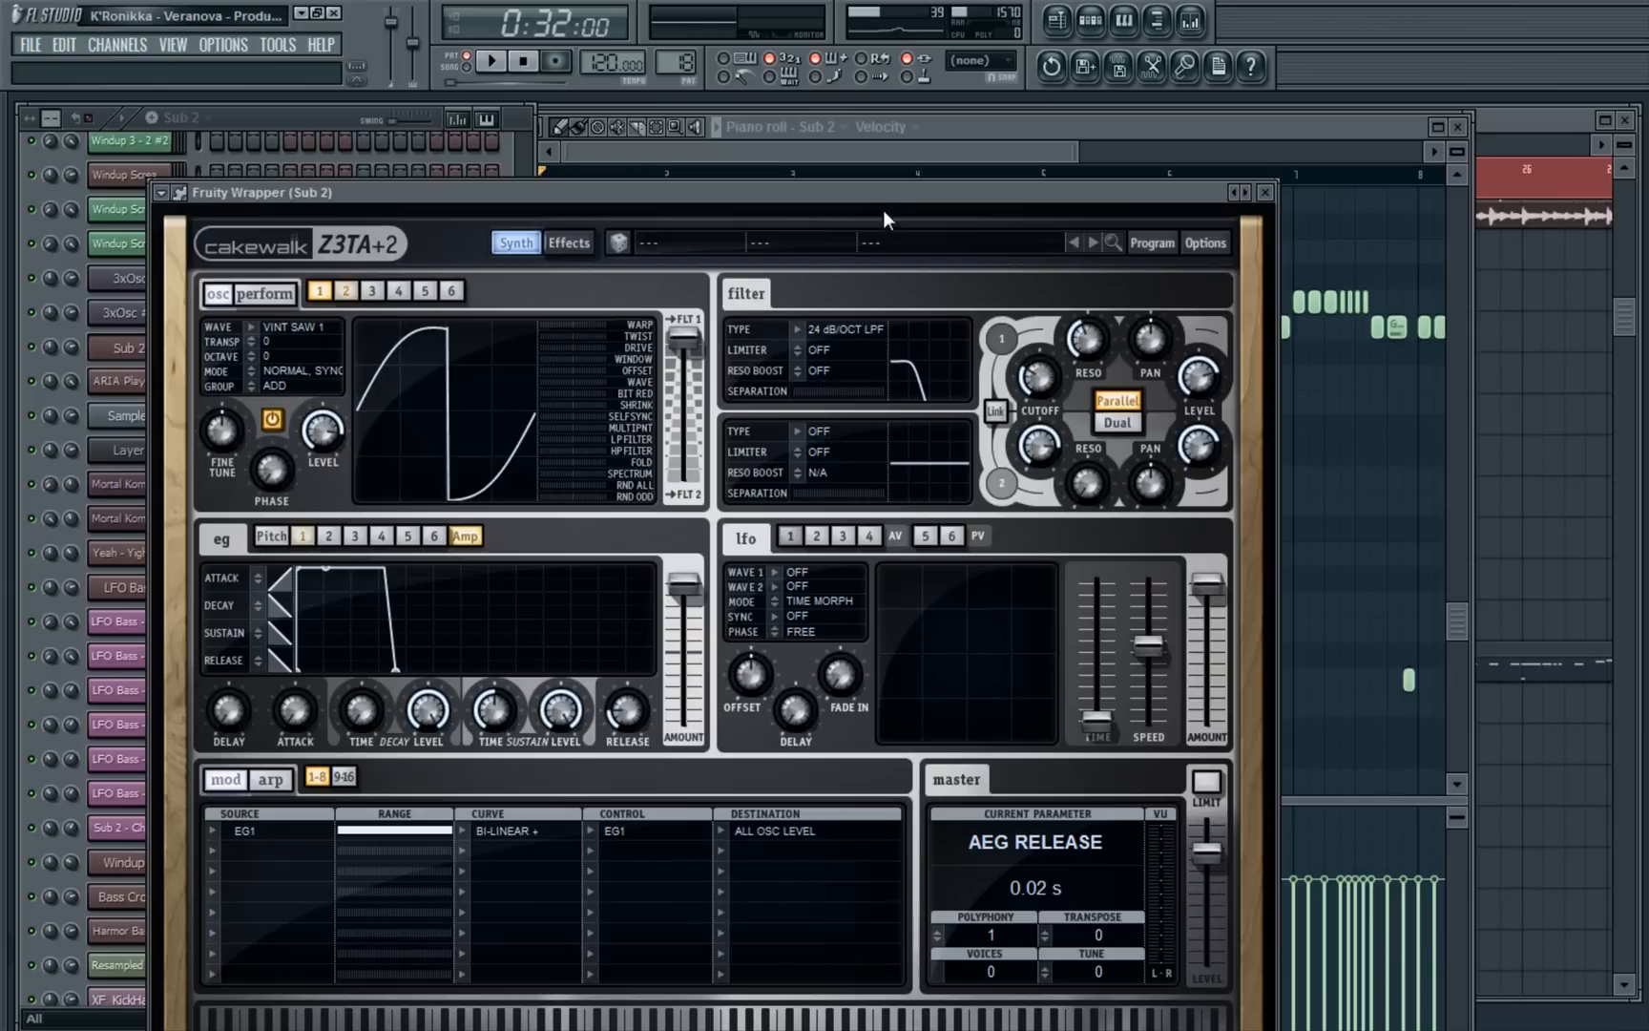
{"action": "left_click_drag", "start_coordinate": [856, 195], "coordinate": [989, 170]}
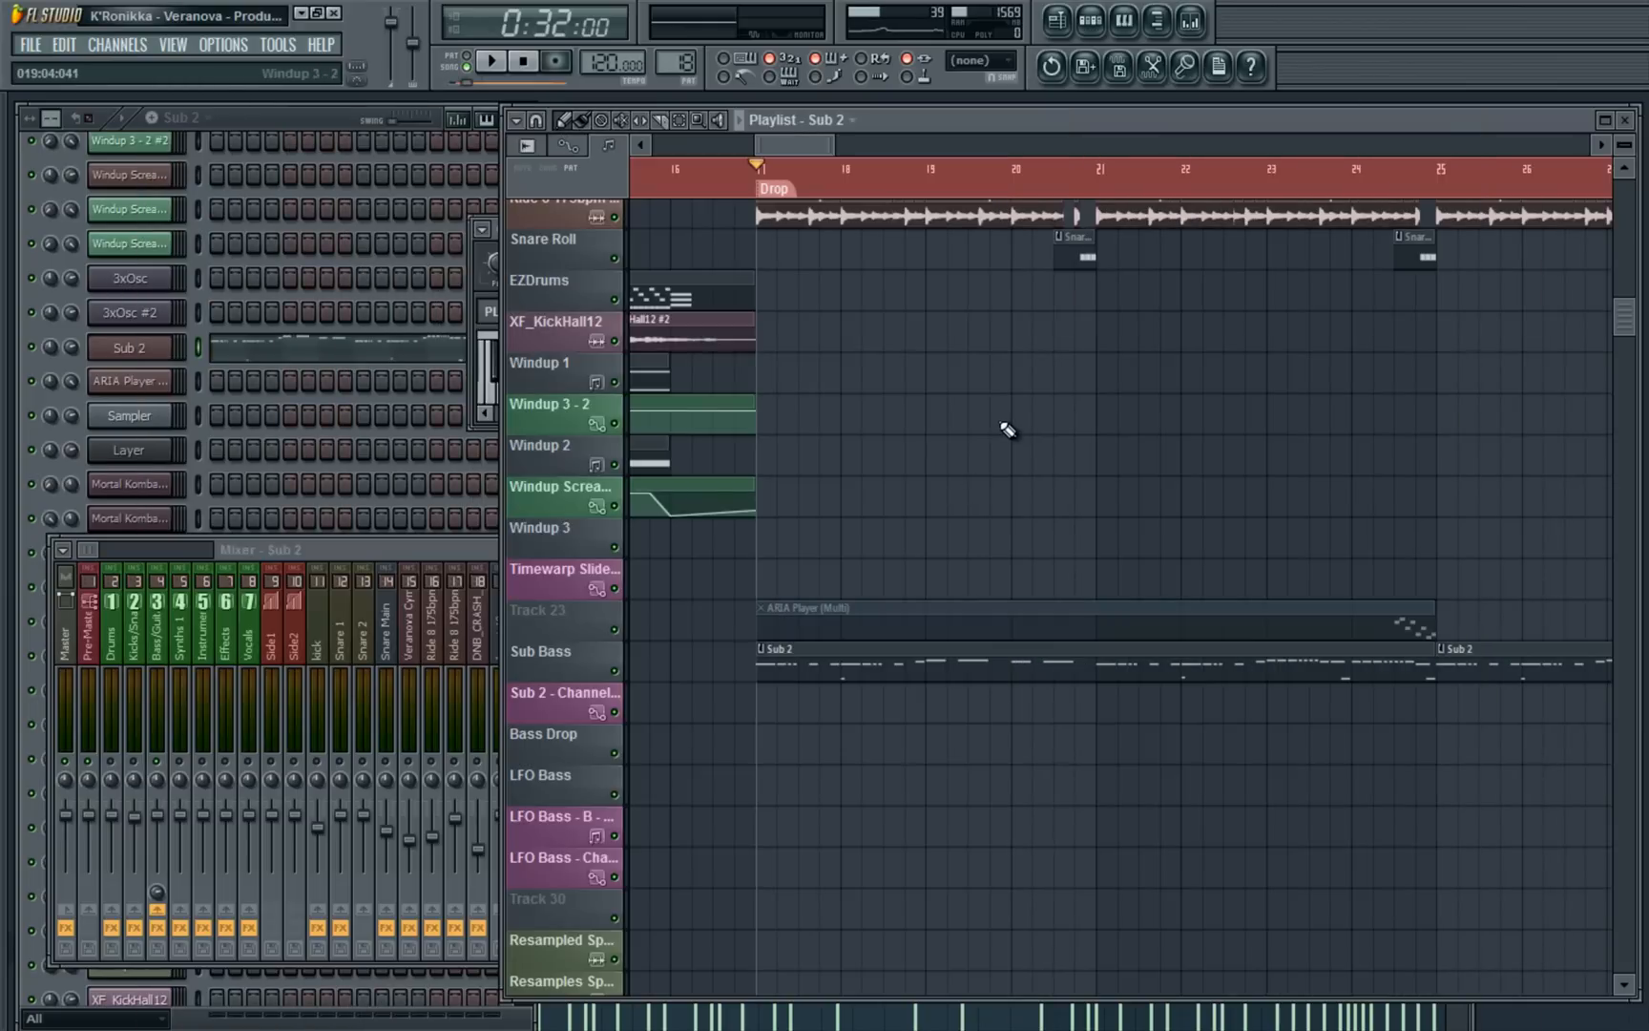
Audition the drop while viewing the Sub 2 mixer track, and open its Fruity Compressor
{"action": "key", "text": "space"}
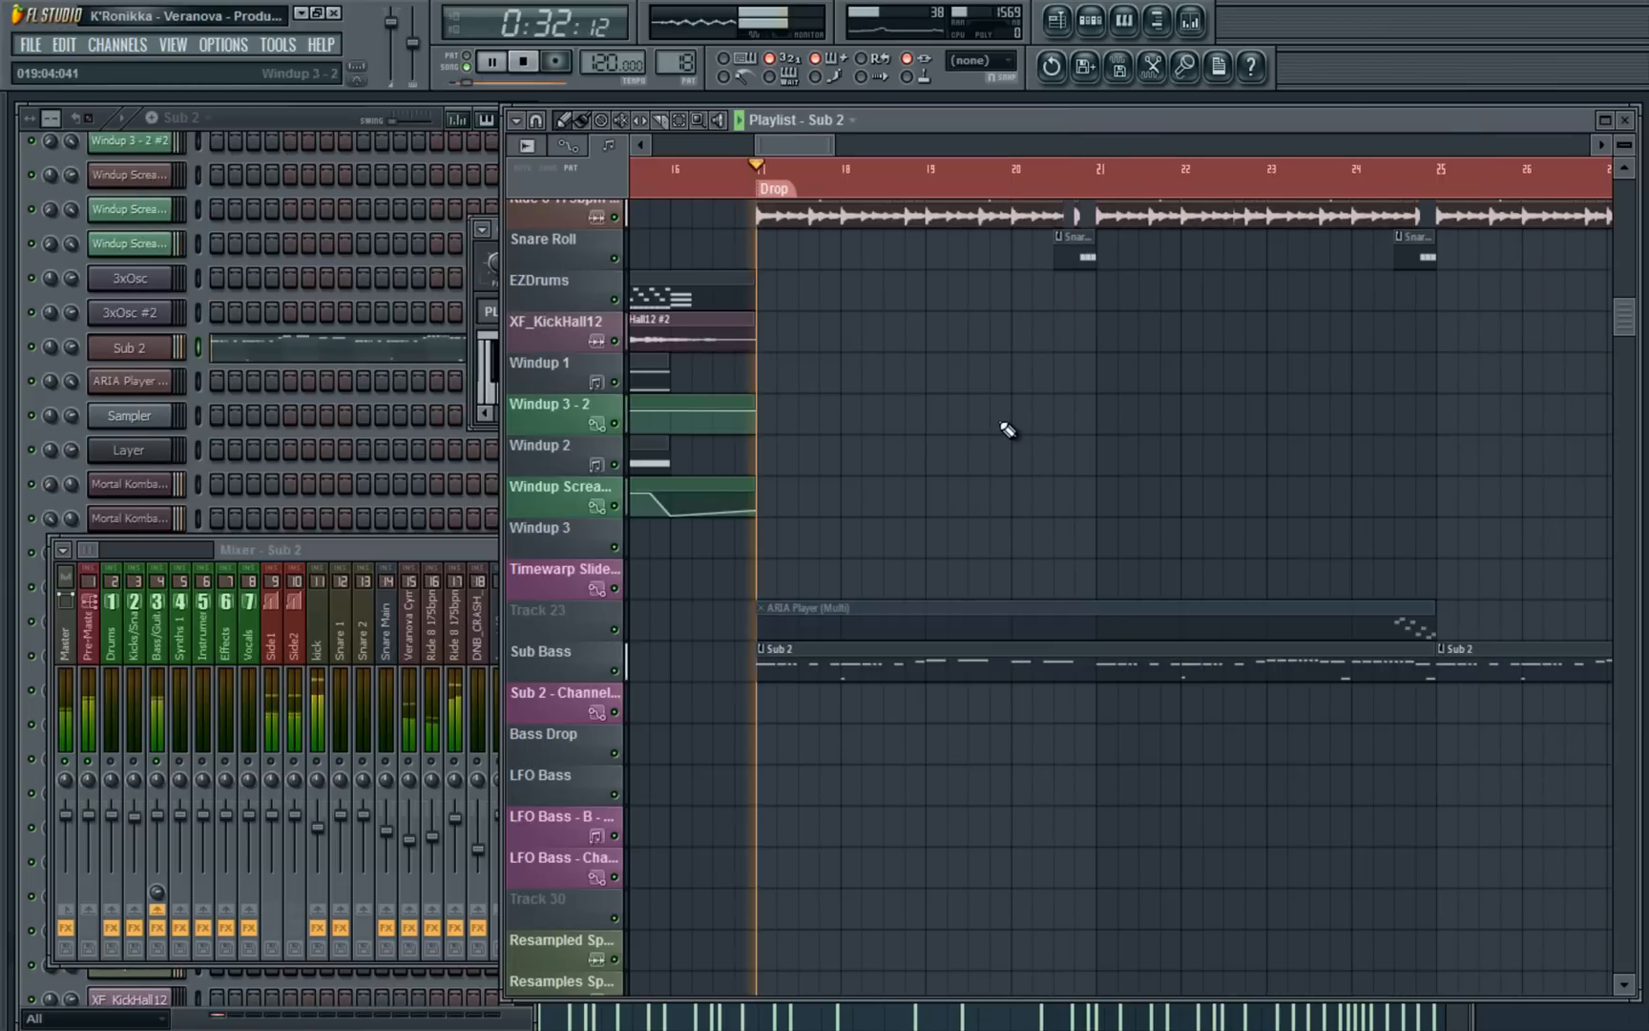
{"action": "left_click", "coordinate": [424, 544]}
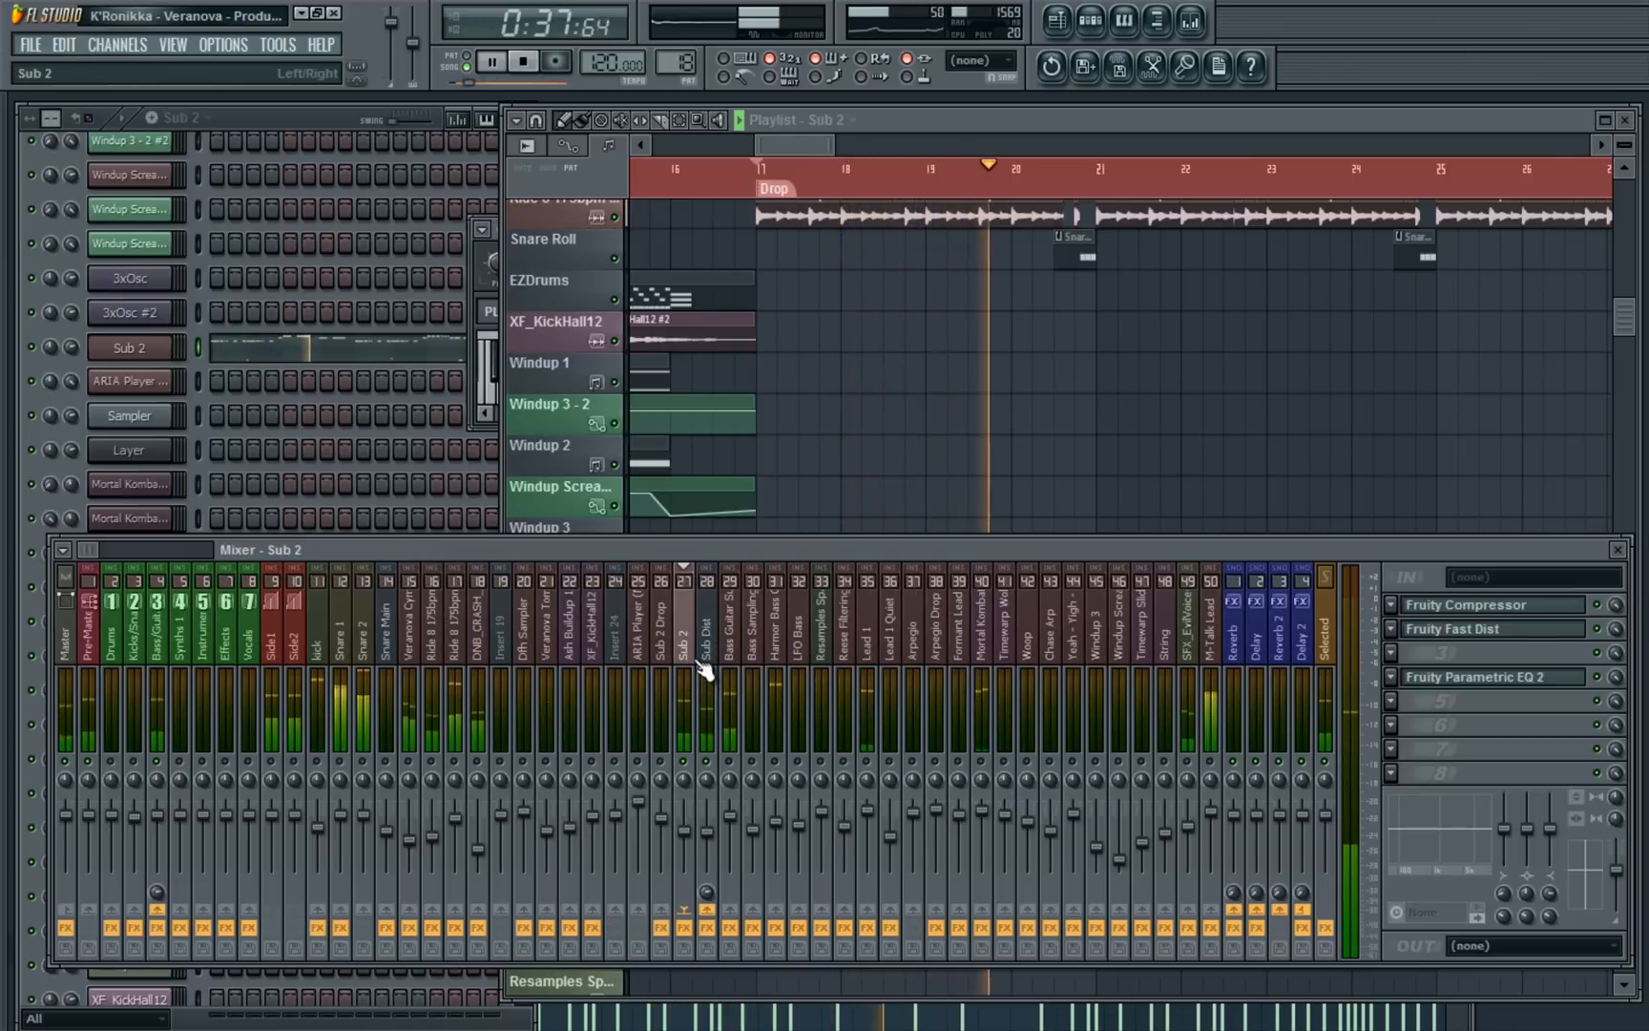
{"action": "key", "text": "space"}
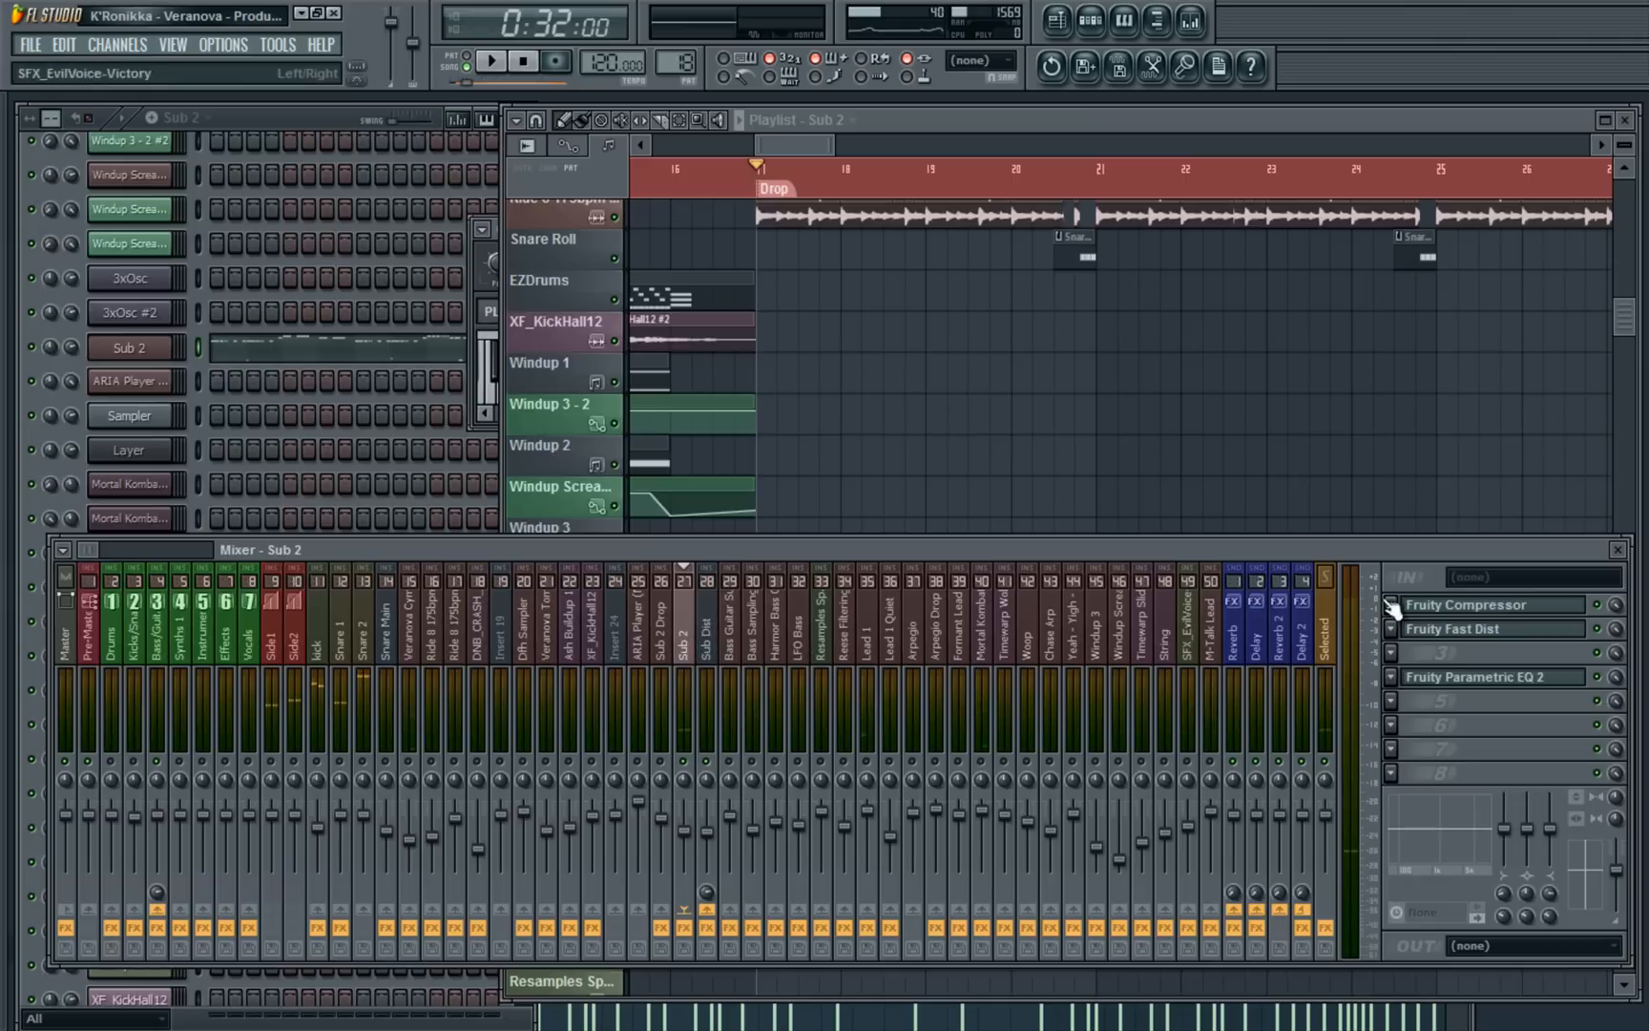
{"action": "left_click", "coordinate": [1489, 605]}
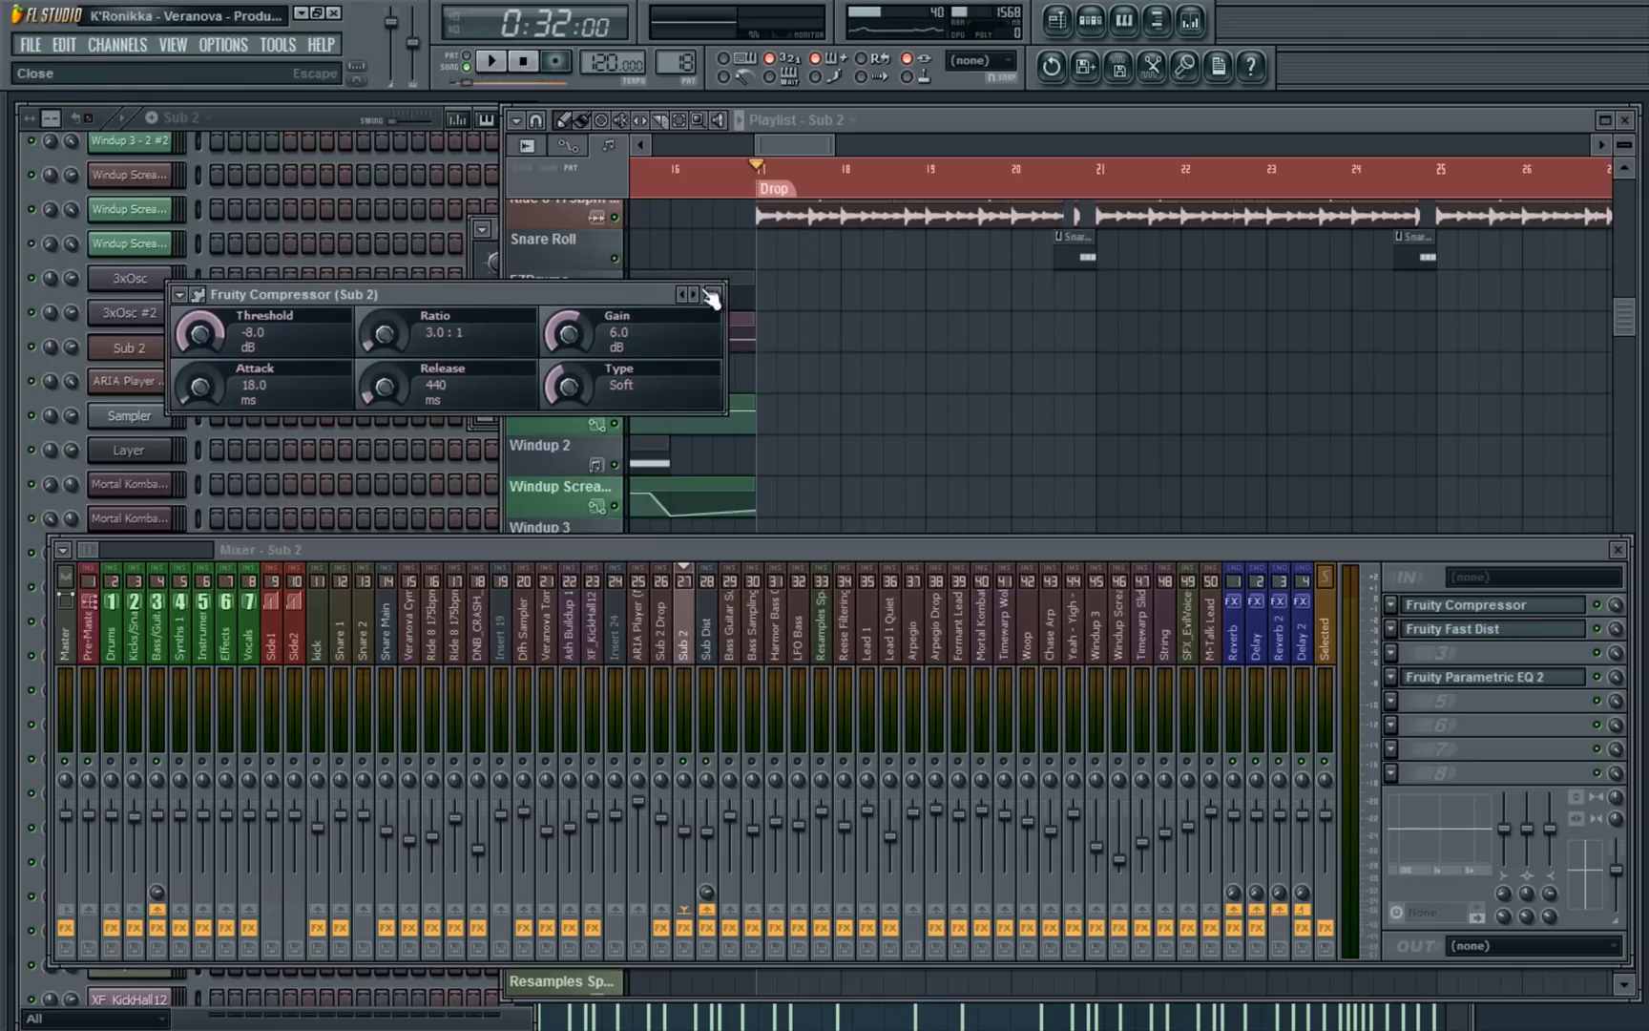
Open Fruity Fast Dist and Fruity Parametric EQ 2 on the Sub 2 mixer track and examine their settings
{"action": "right_click", "coordinate": [681, 295]}
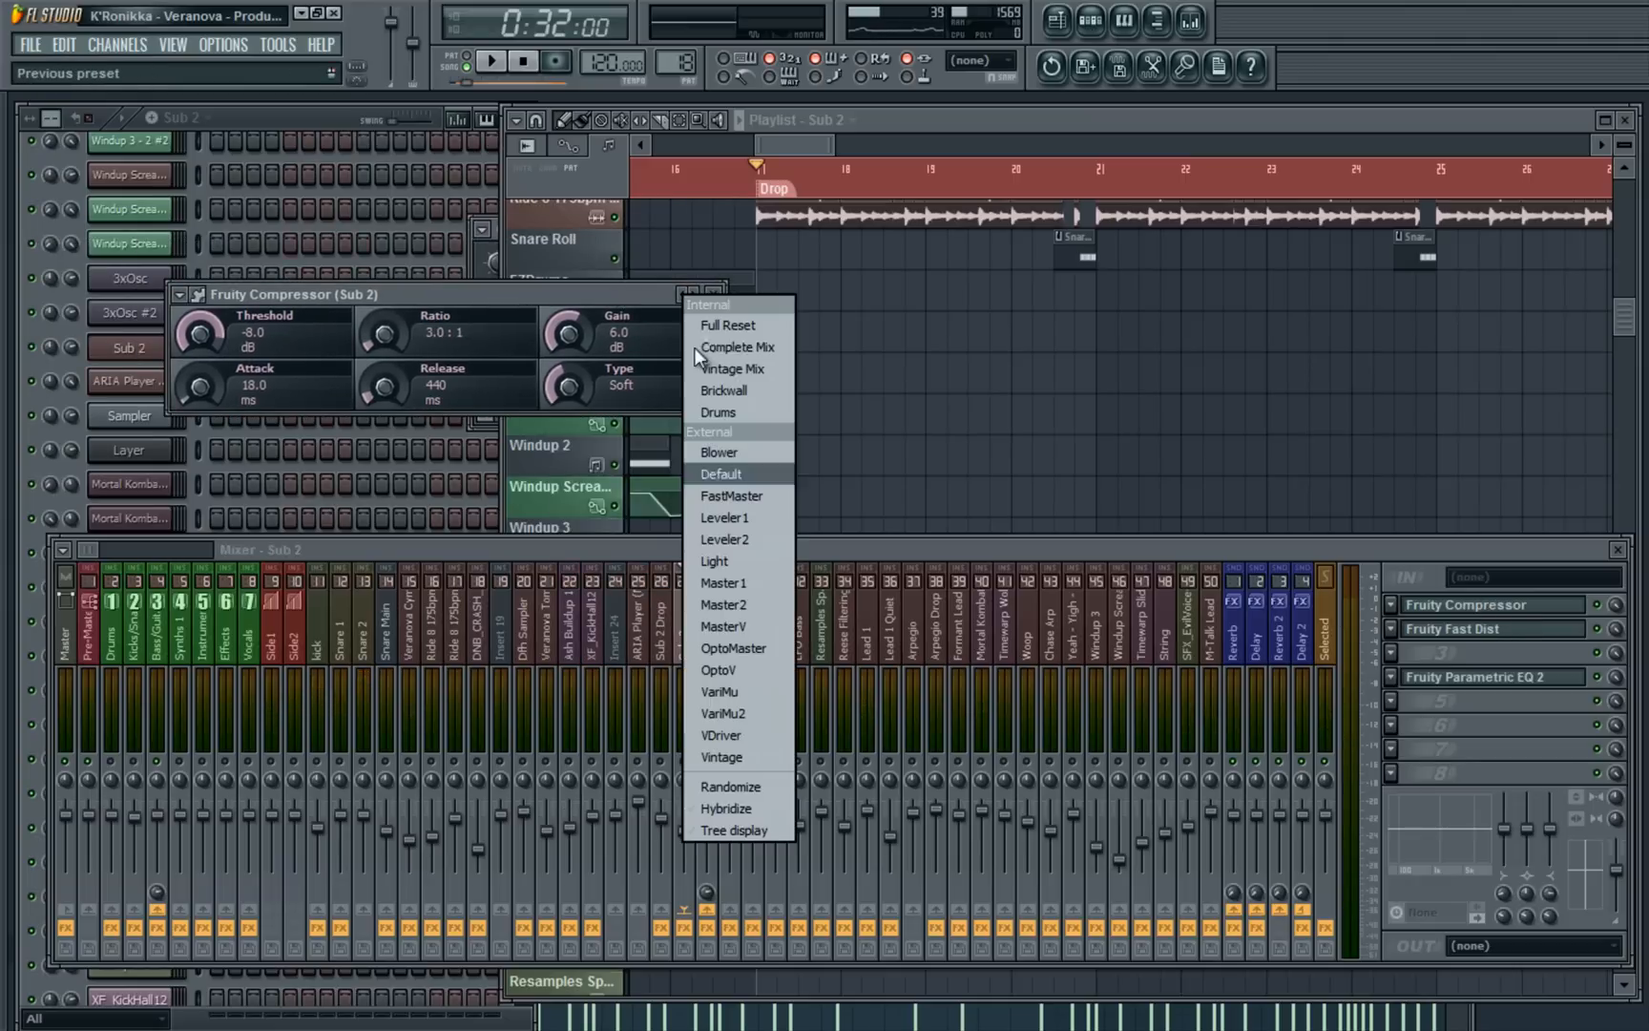
{"action": "left_click", "coordinate": [639, 298]}
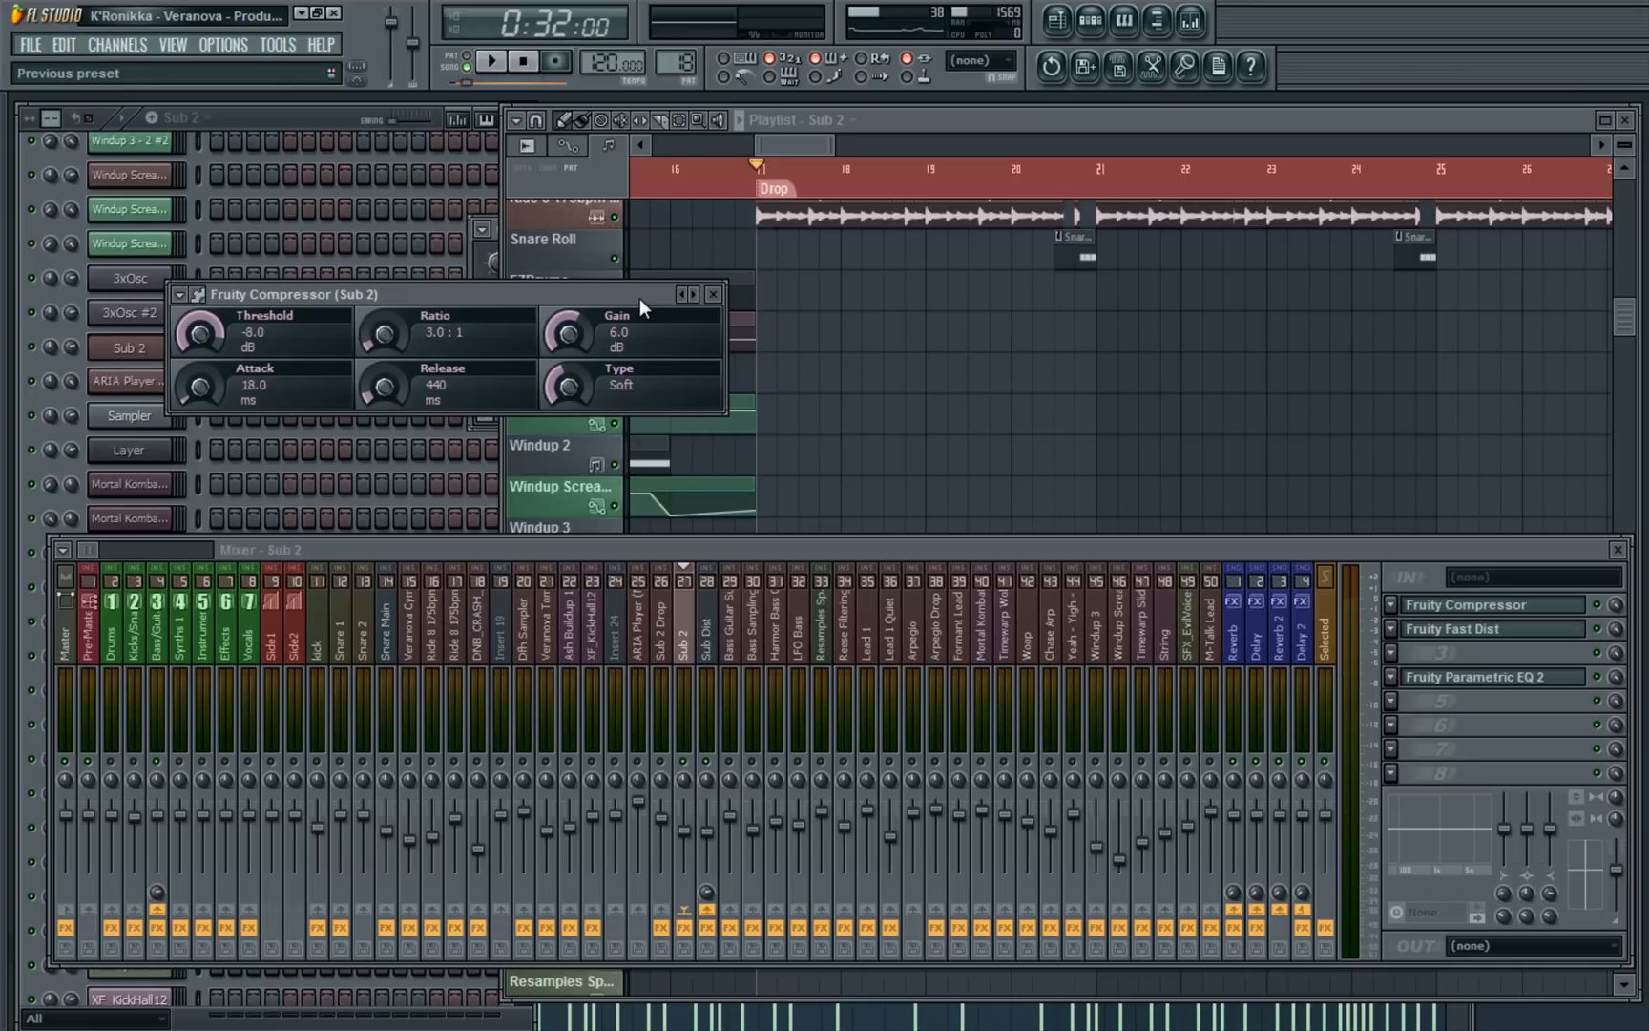
{"action": "left_click", "coordinate": [1452, 629]}
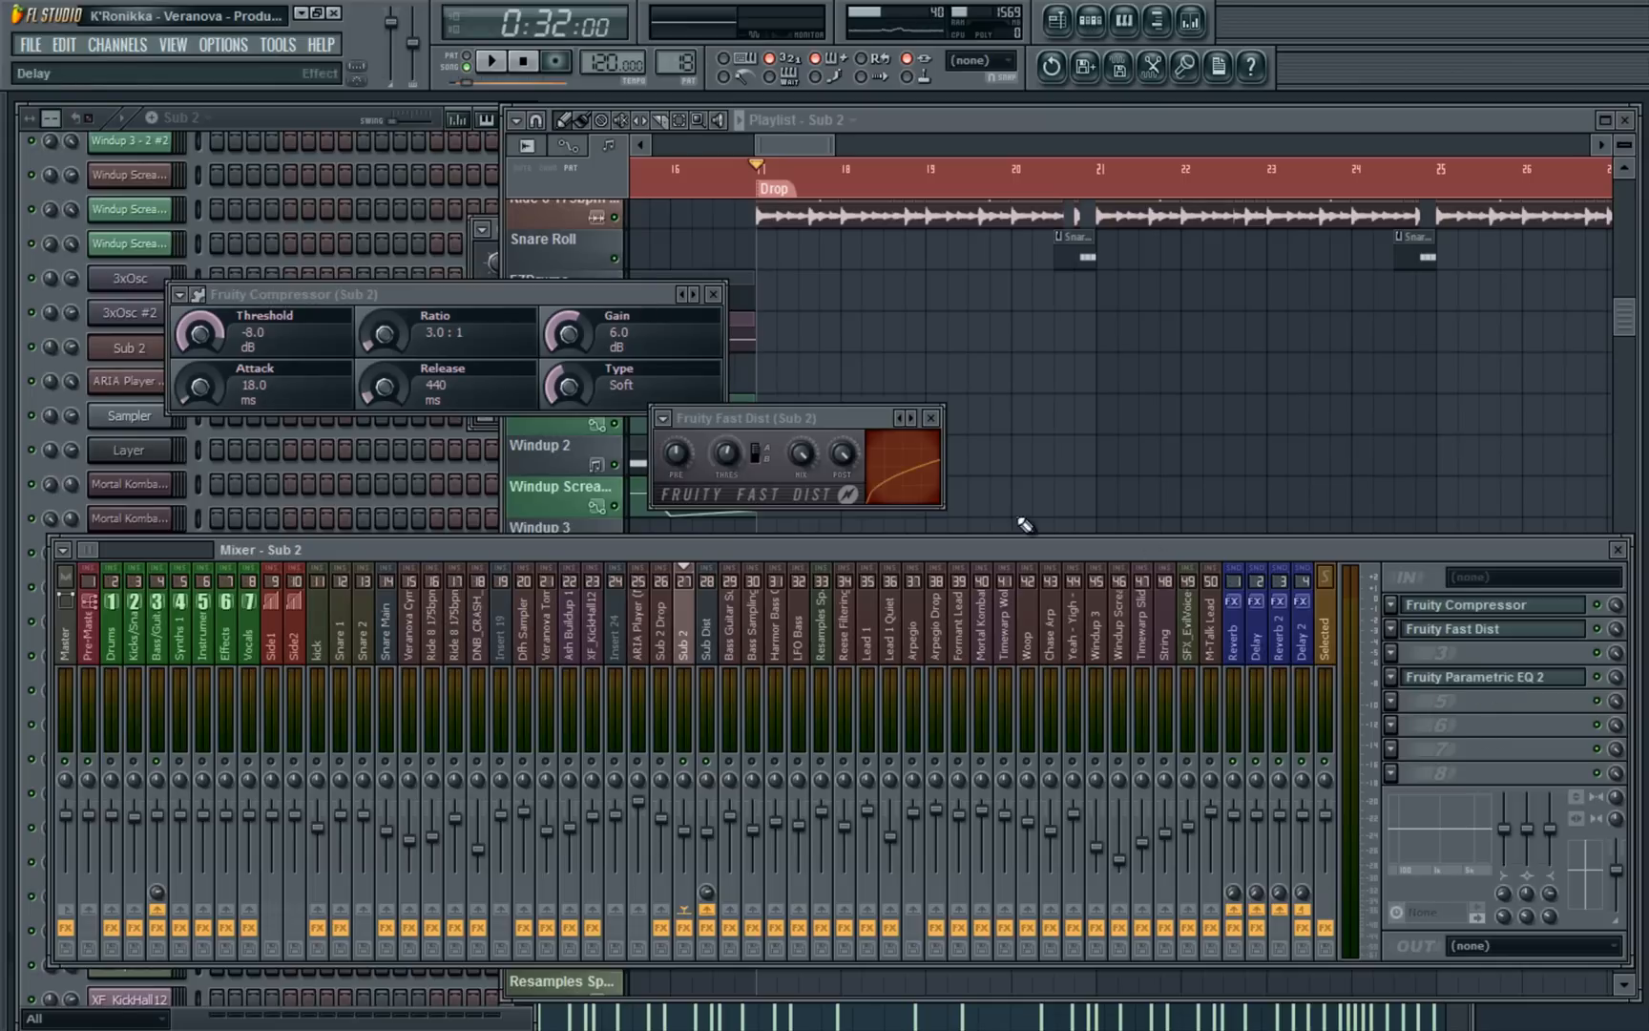
{"action": "left_click_drag", "start_coordinate": [783, 426], "coordinate": [819, 437]}
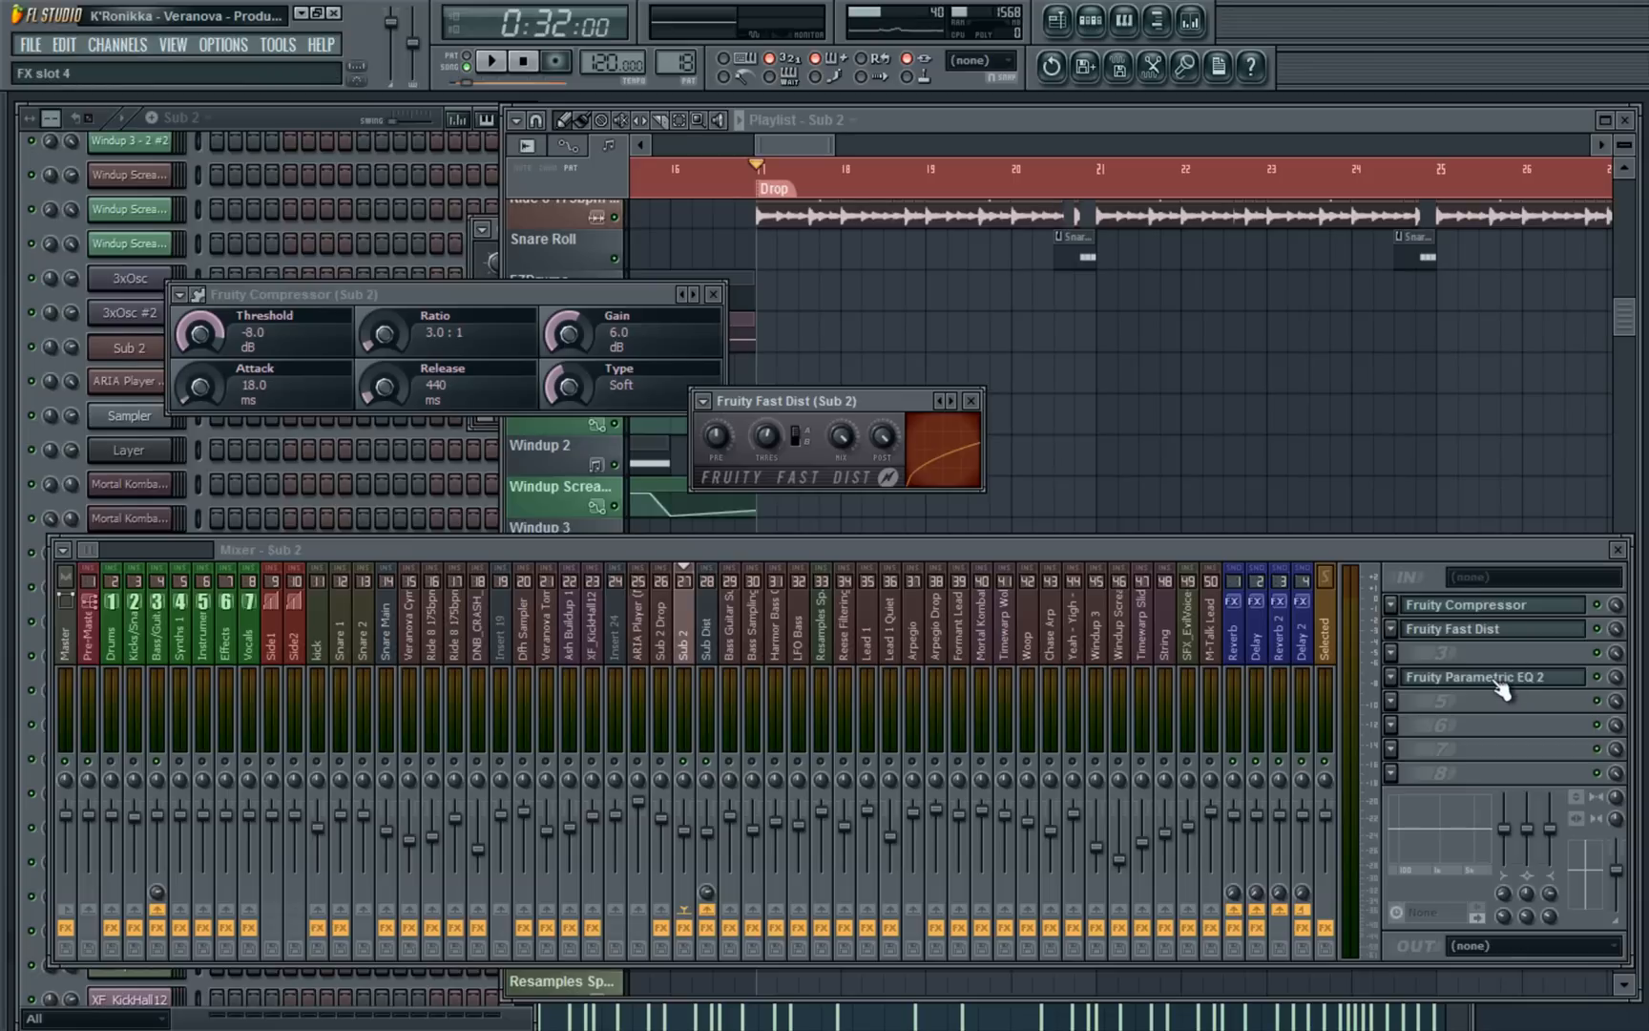
{"action": "left_click", "coordinate": [1497, 678]}
{"action": "left_click_drag", "start_coordinate": [562, 284], "coordinate": [832, 226]}
{"action": "mouse_move", "coordinate": [899, 420]}
{"action": "left_mouse_down"}
{"action": "mouse_move", "coordinate": [987, 478]}
{"action": "mouse_move", "coordinate": [911, 426]}
{"action": "left_mouse_up"}
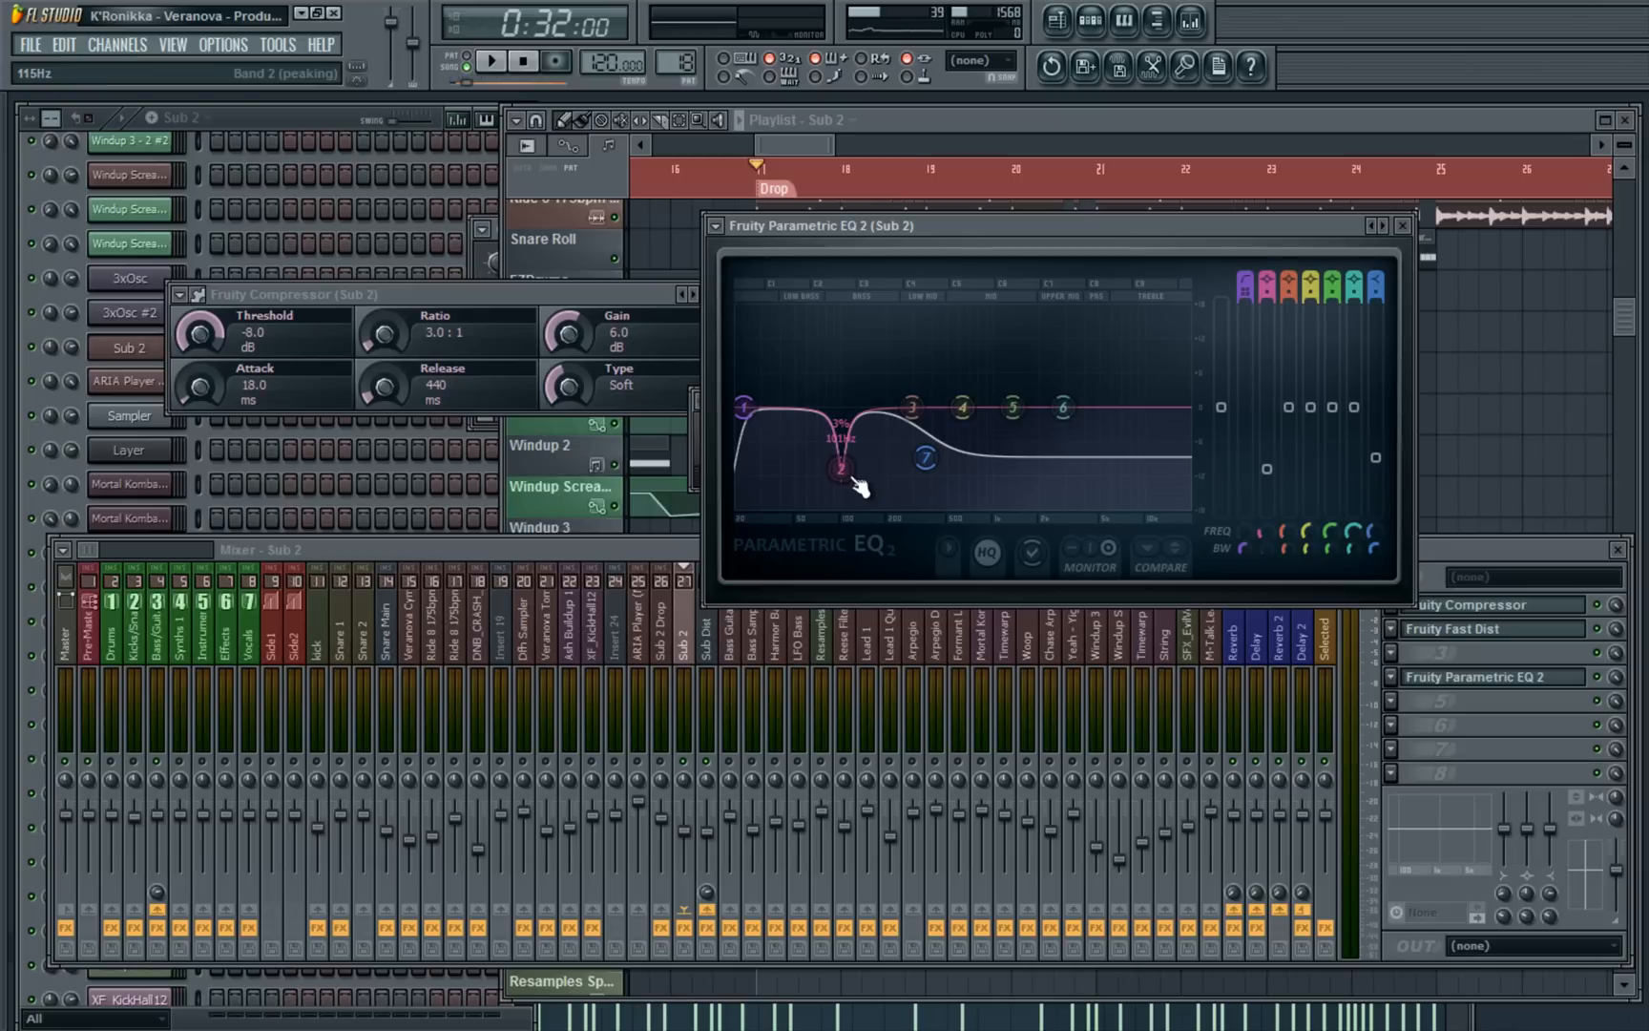
Reopen the Sub 2 channel's Z3TA+2 synth to examine its performance settings, and return to the mixer
{"action": "double_click", "coordinate": [677, 613]}
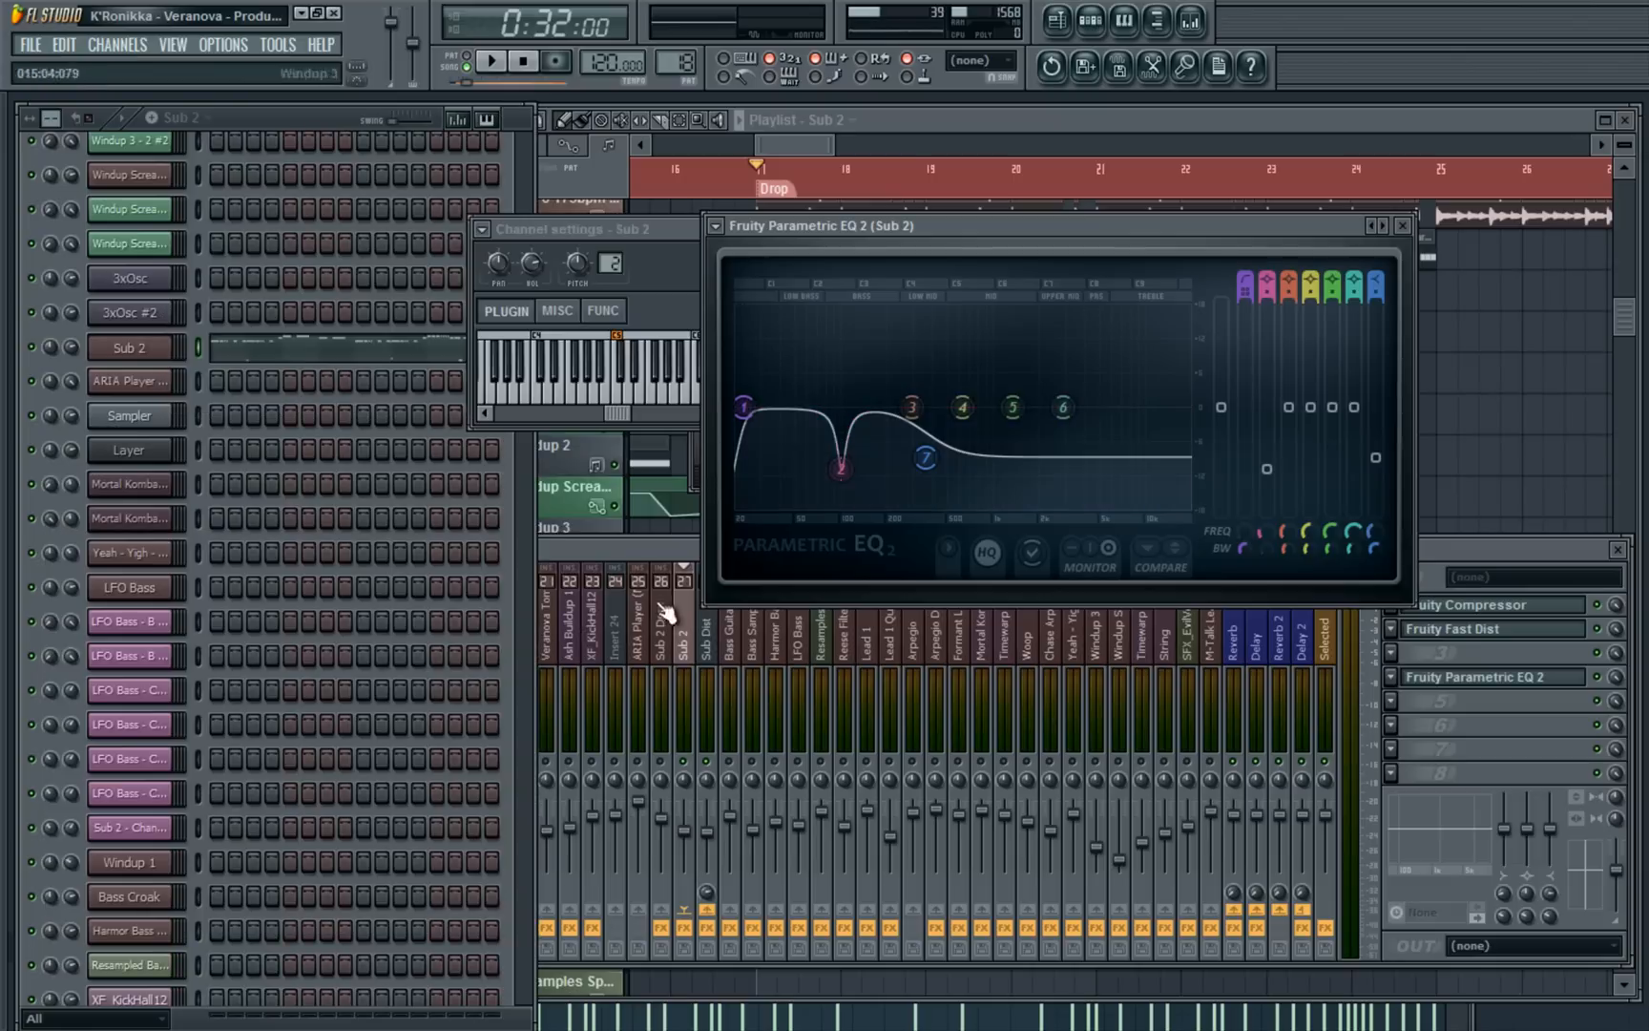
{"action": "left_click", "coordinate": [163, 346]}
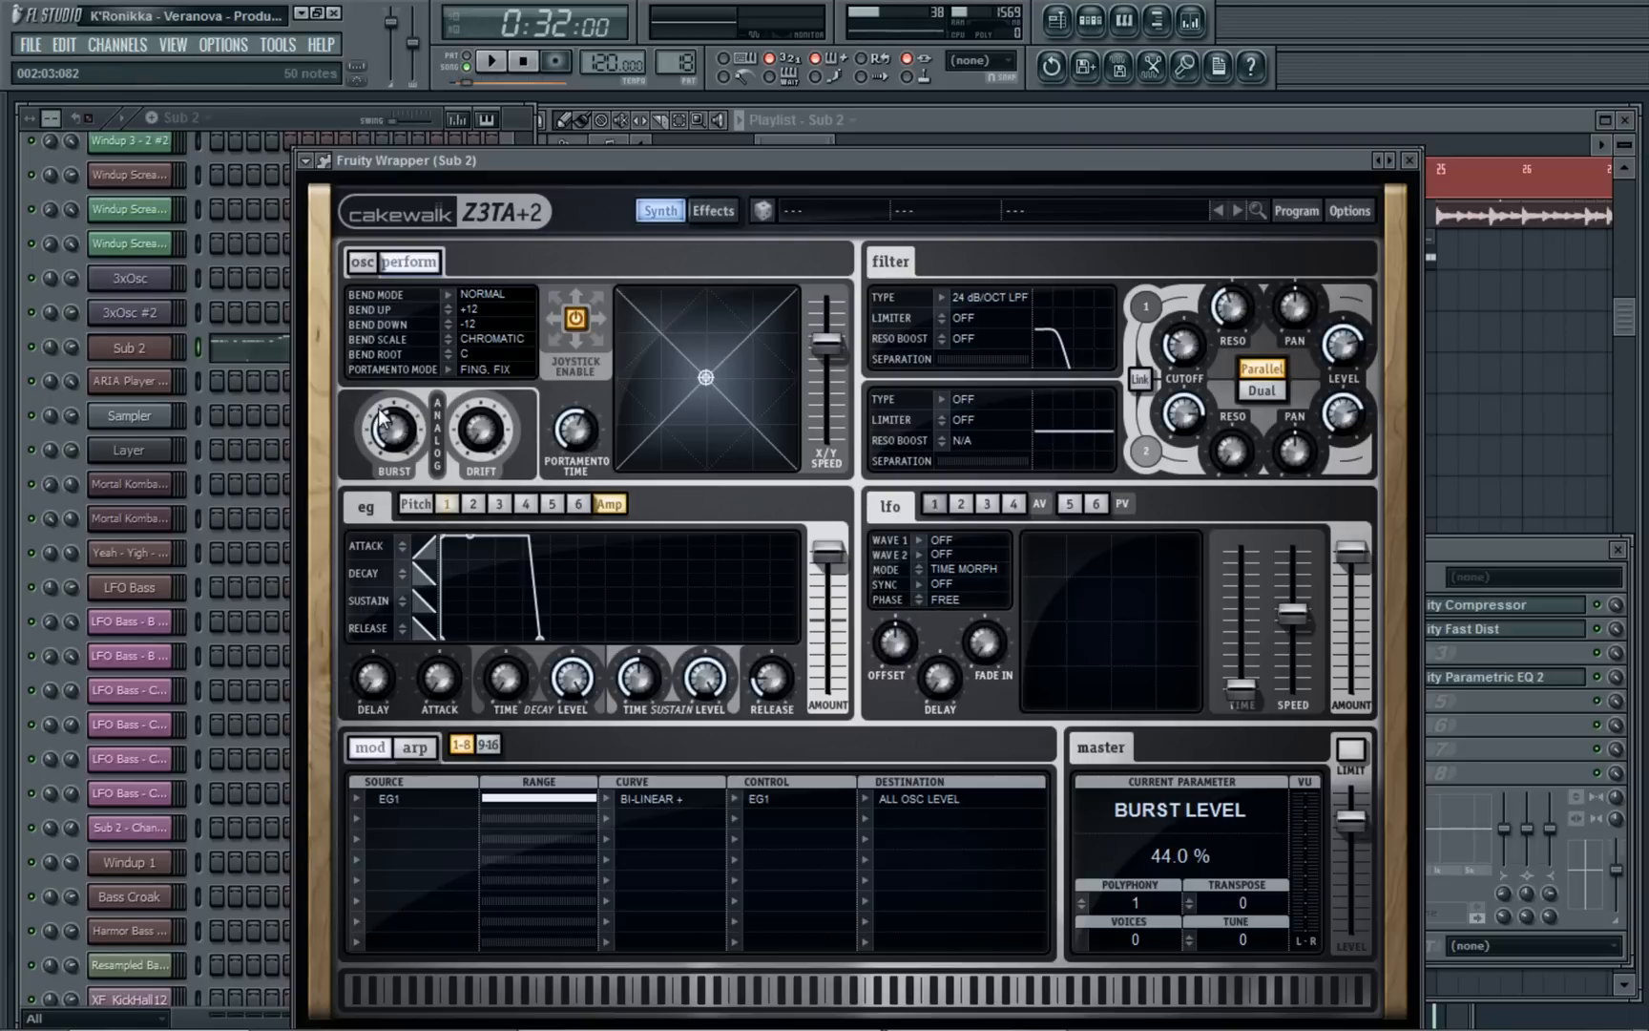
{"action": "left_click", "coordinate": [1502, 694]}
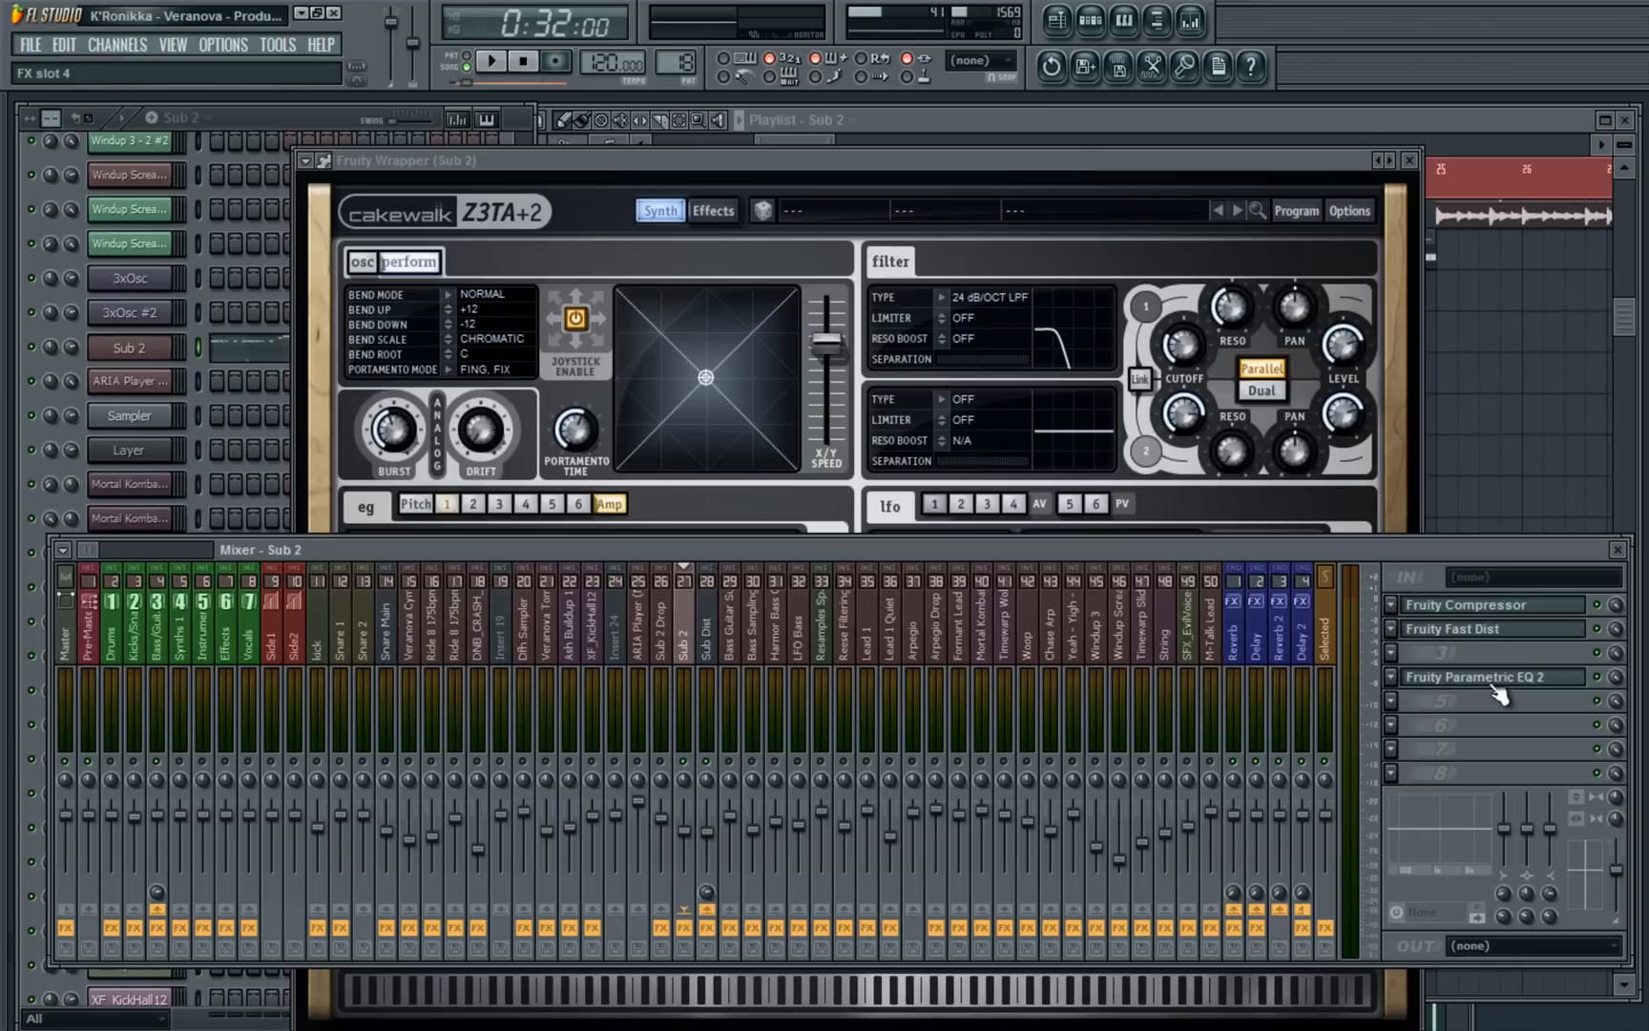
Audition the drop while viewing Sub 2's Fruity Parametric EQ 2 spectrum and the Sub Dist mixer track
{"action": "left_click", "coordinate": [1494, 681]}
{"action": "key", "text": "space"}
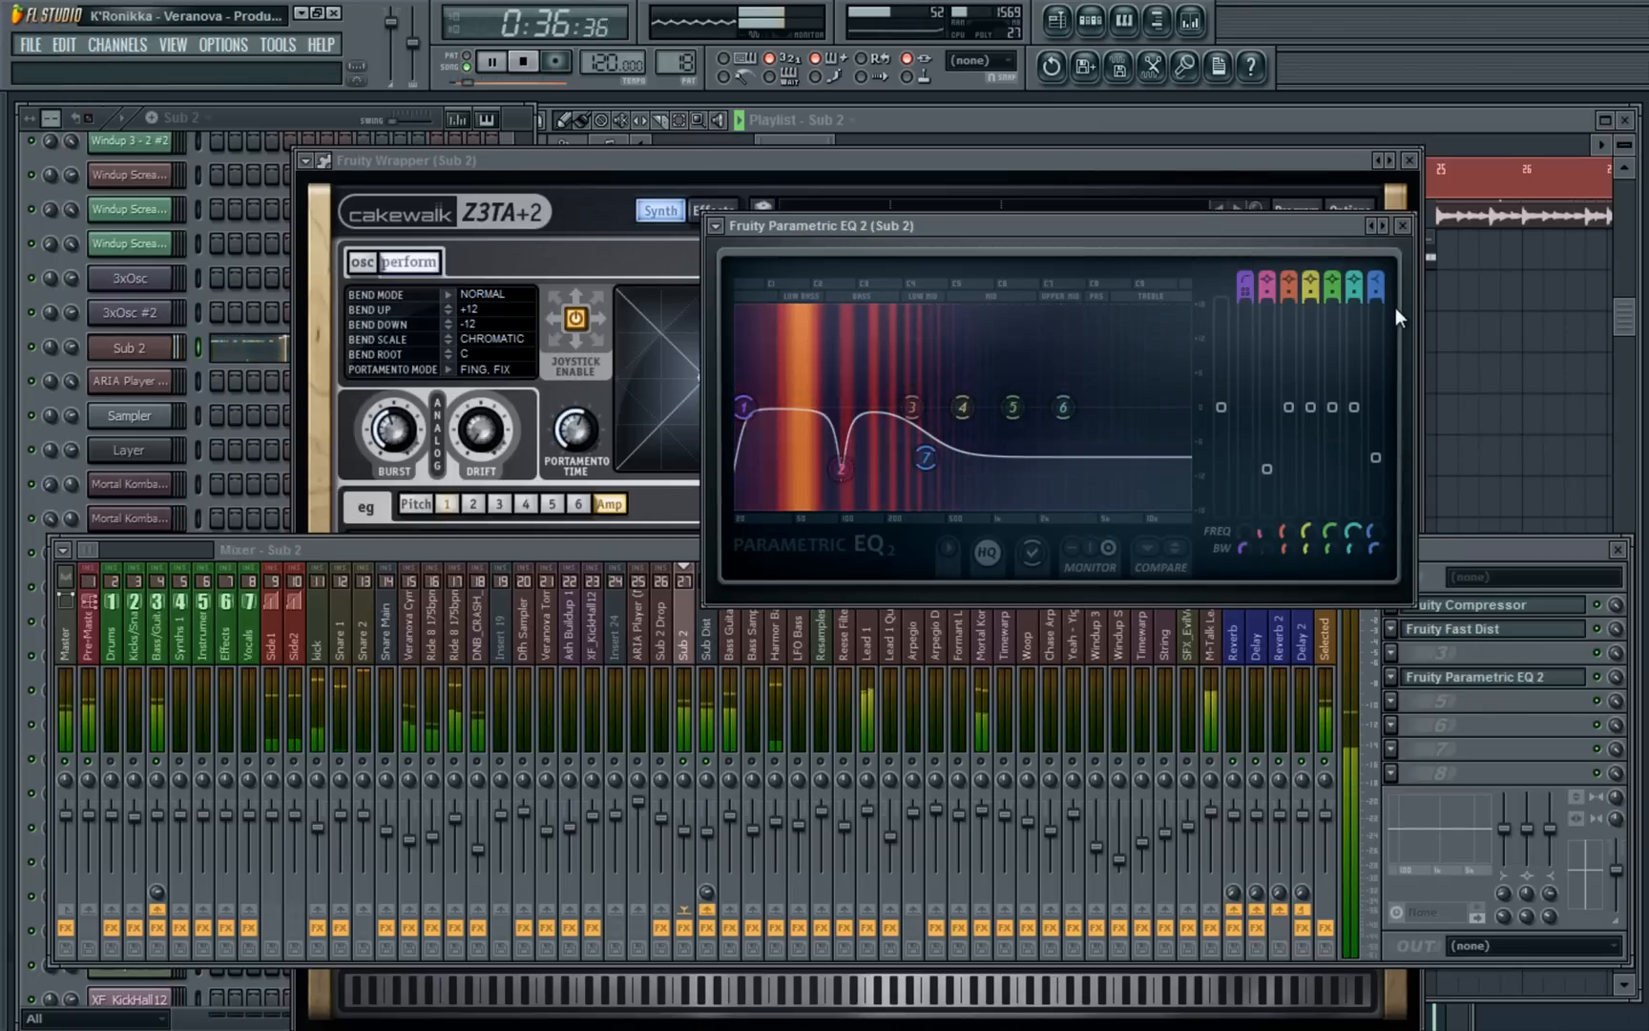
{"action": "key", "text": "space"}
{"action": "left_click", "coordinate": [1190, 708]}
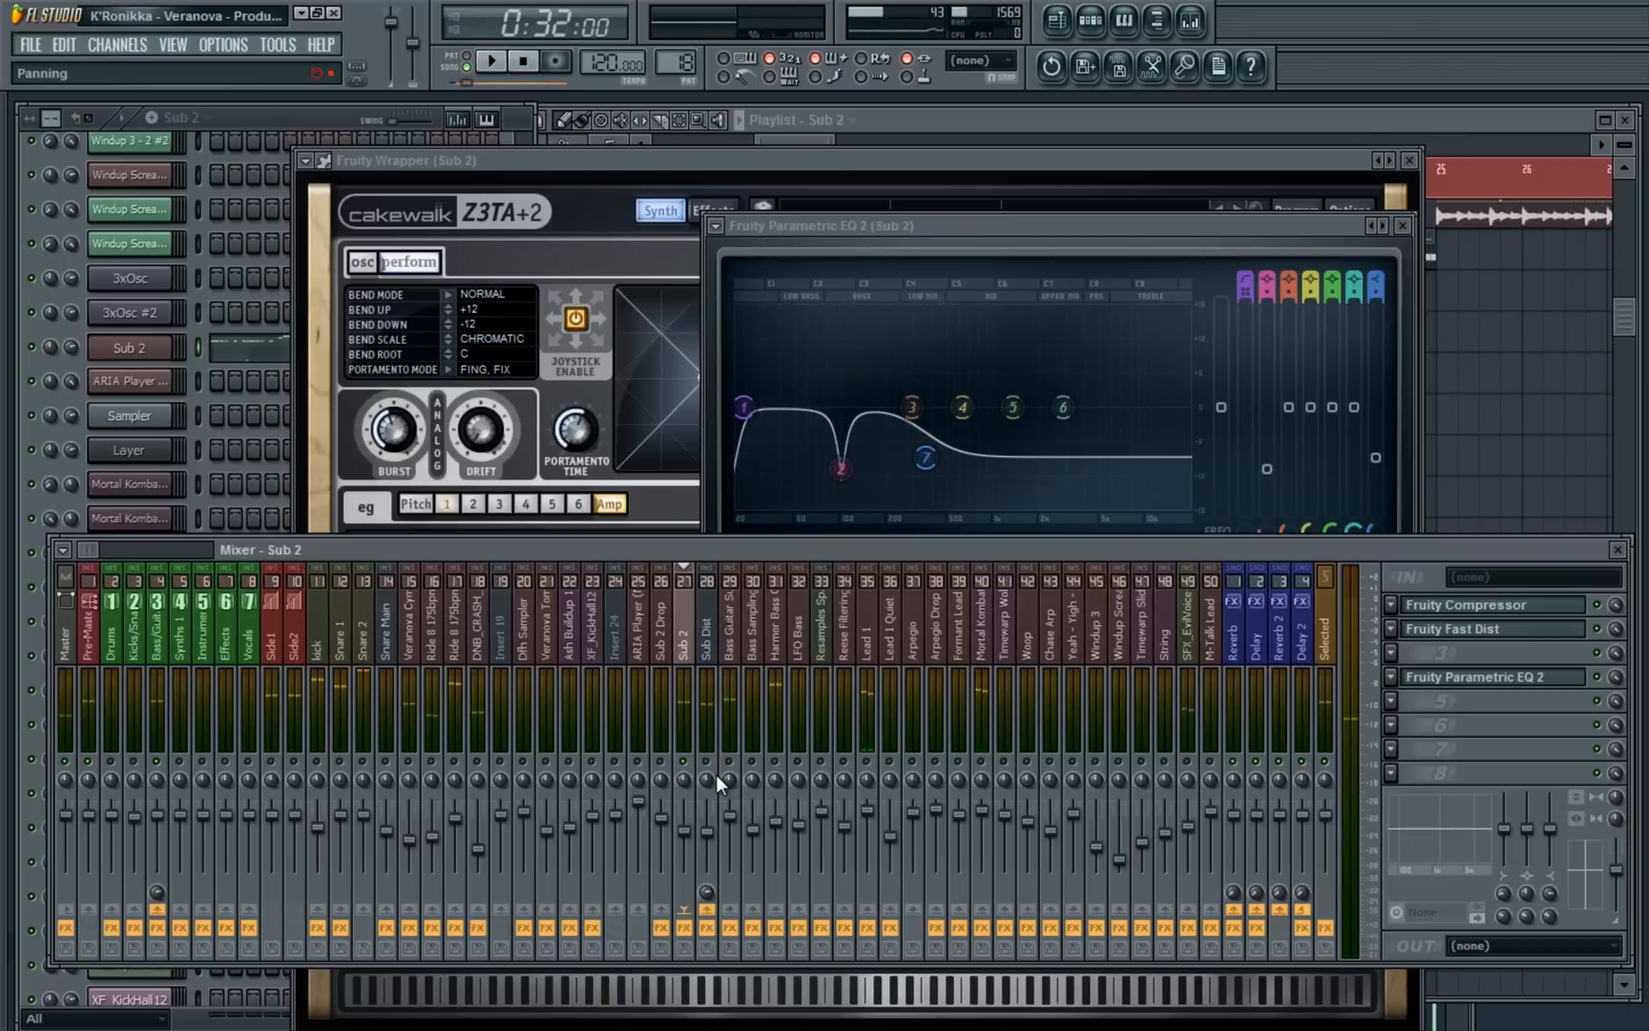
{"action": "key", "text": "space"}
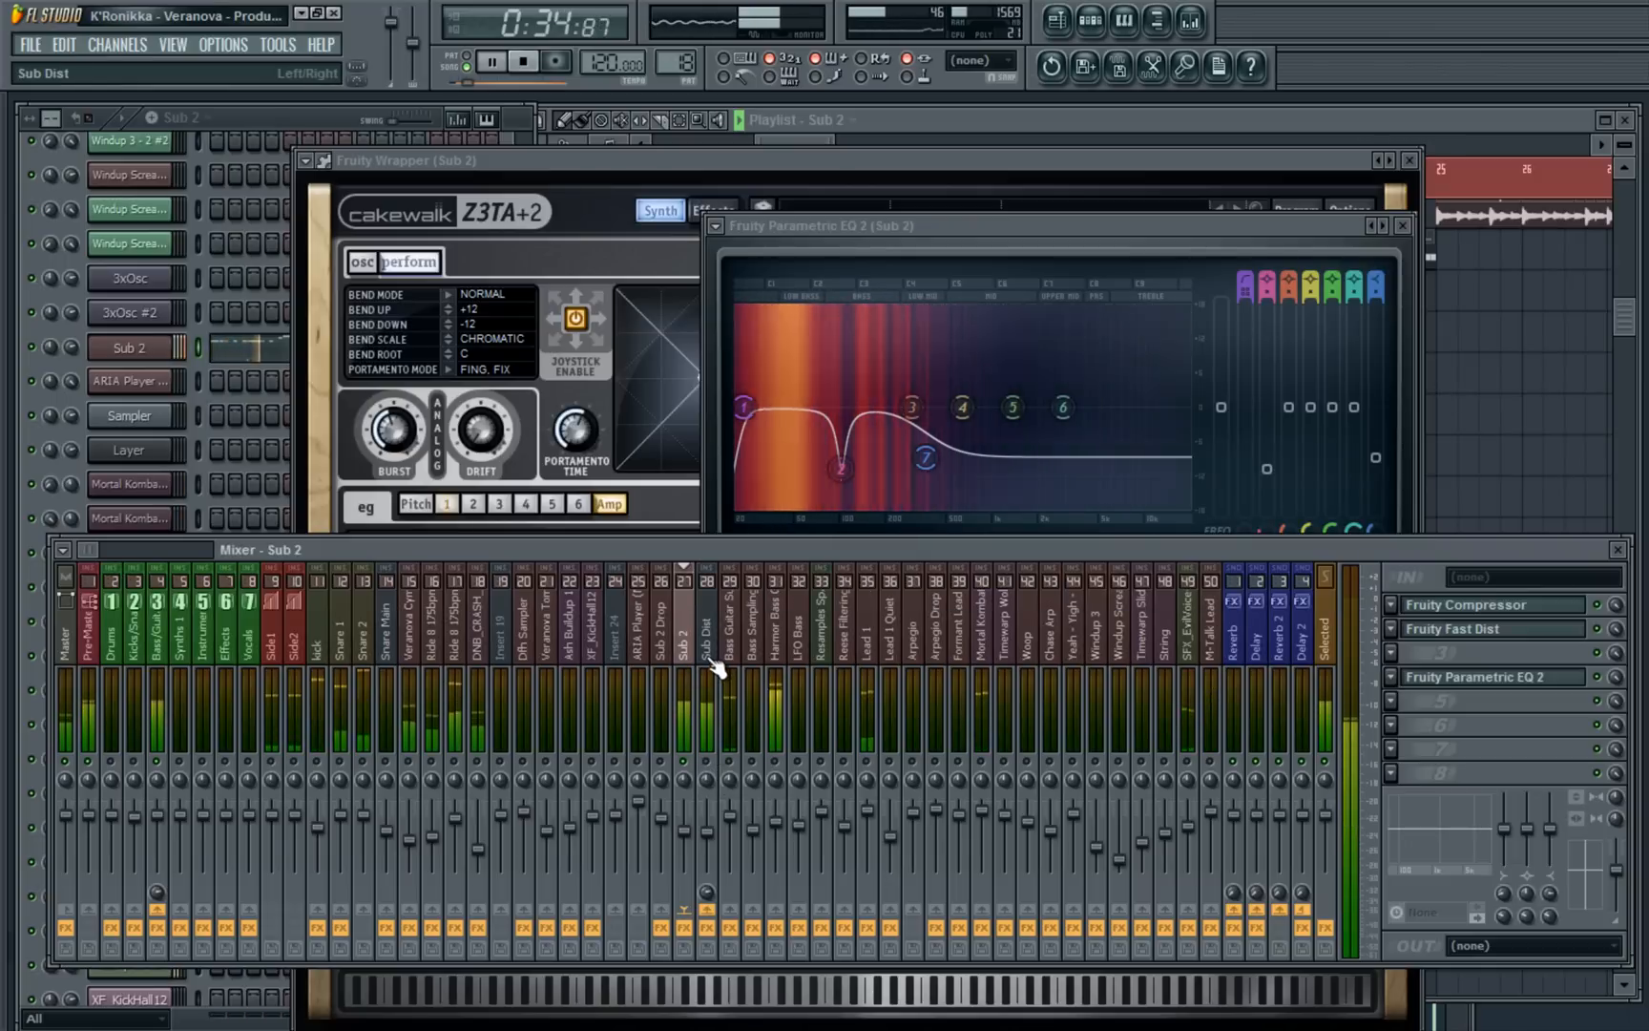
{"action": "key", "text": "space"}
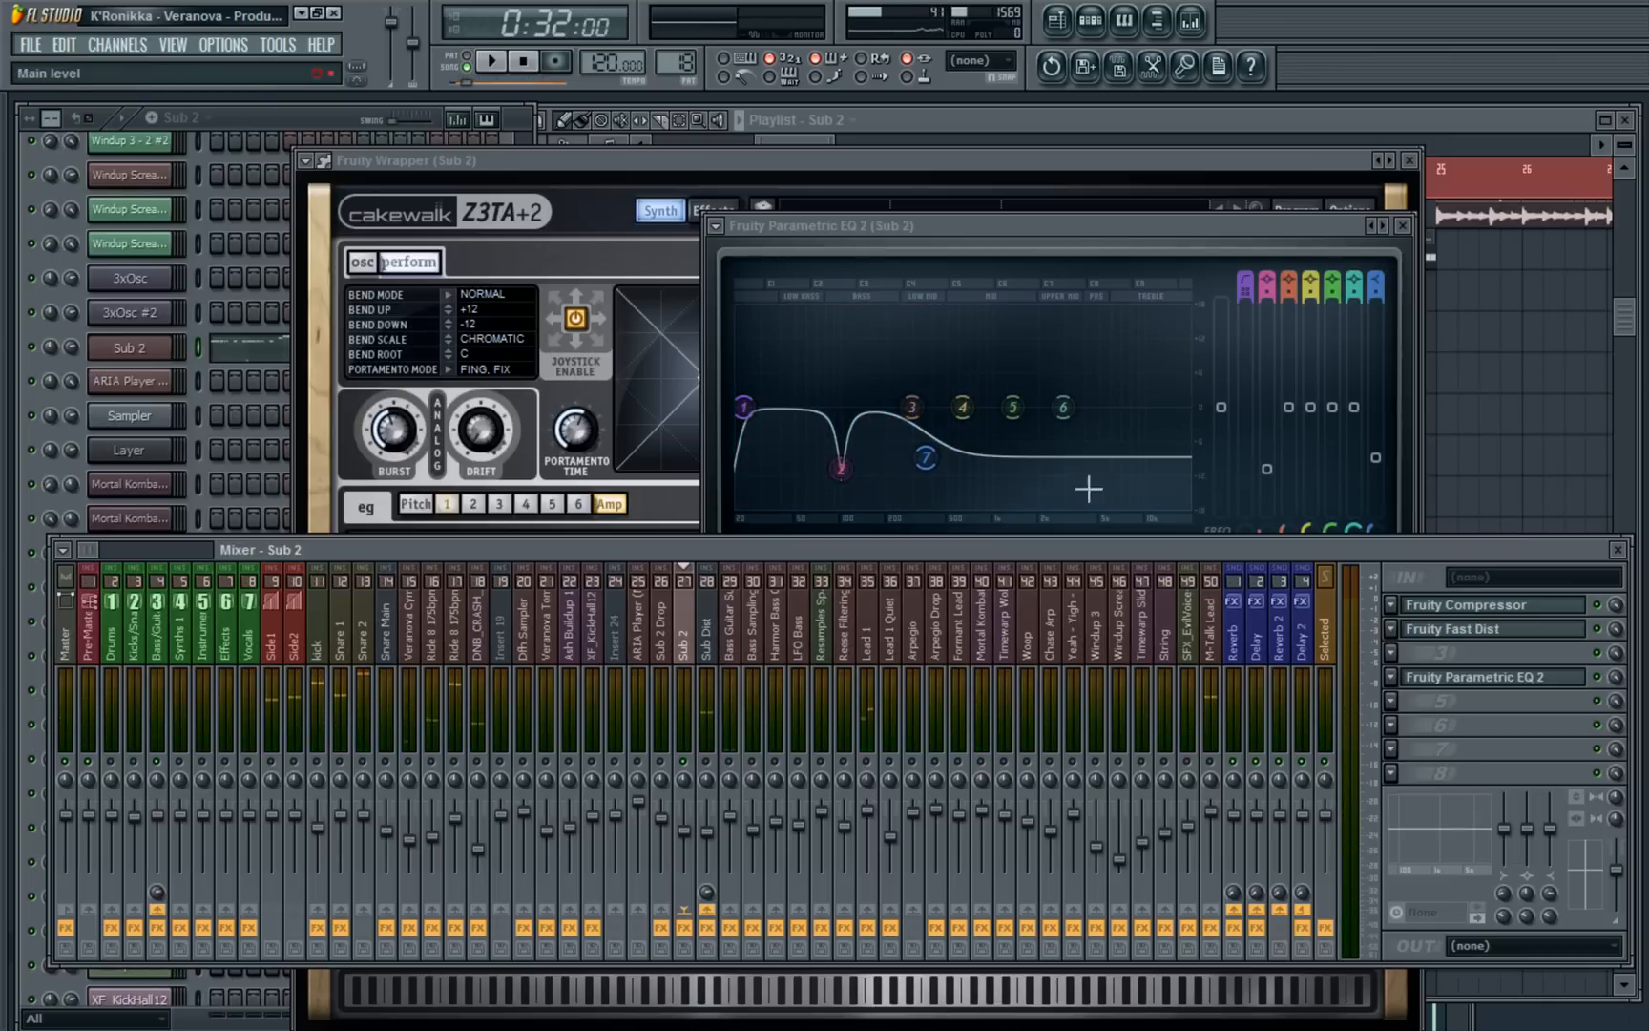
Select the Sub Dist mixer track and examine its two Fruity Parametric EQ 2 effects and CMFuzz distortion
{"action": "left_click", "coordinate": [714, 640]}
{"action": "left_click", "coordinate": [1506, 609]}
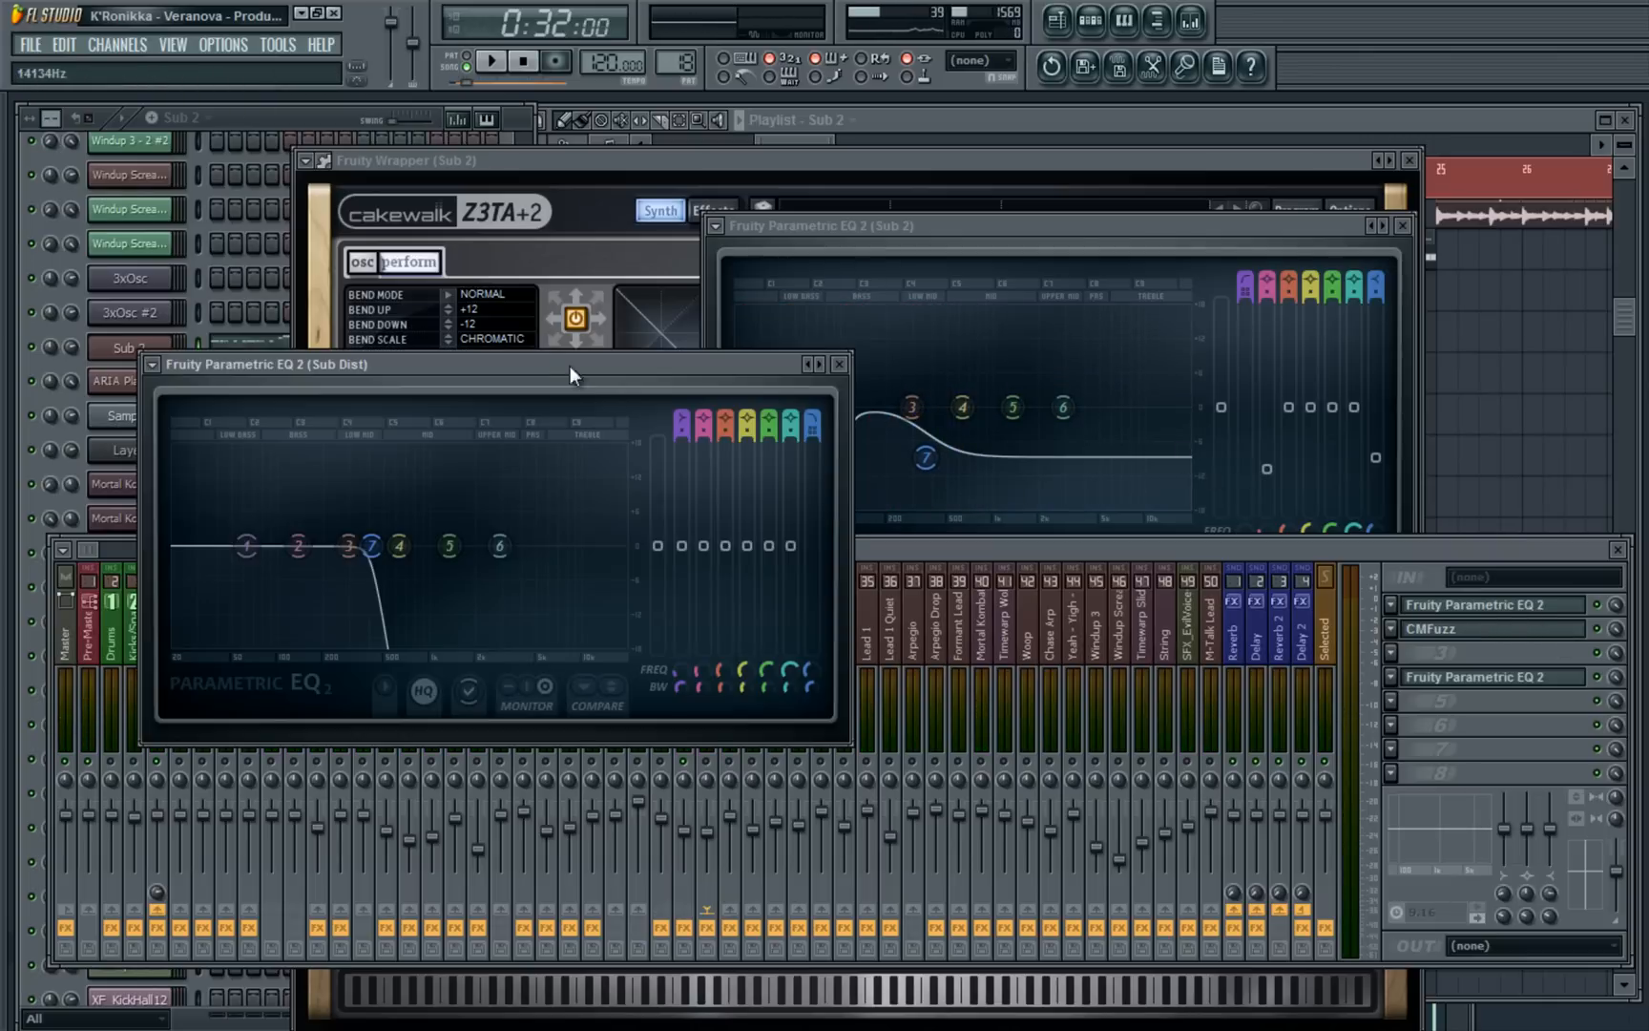
{"action": "left_click_drag", "start_coordinate": [558, 358], "coordinate": [617, 259]}
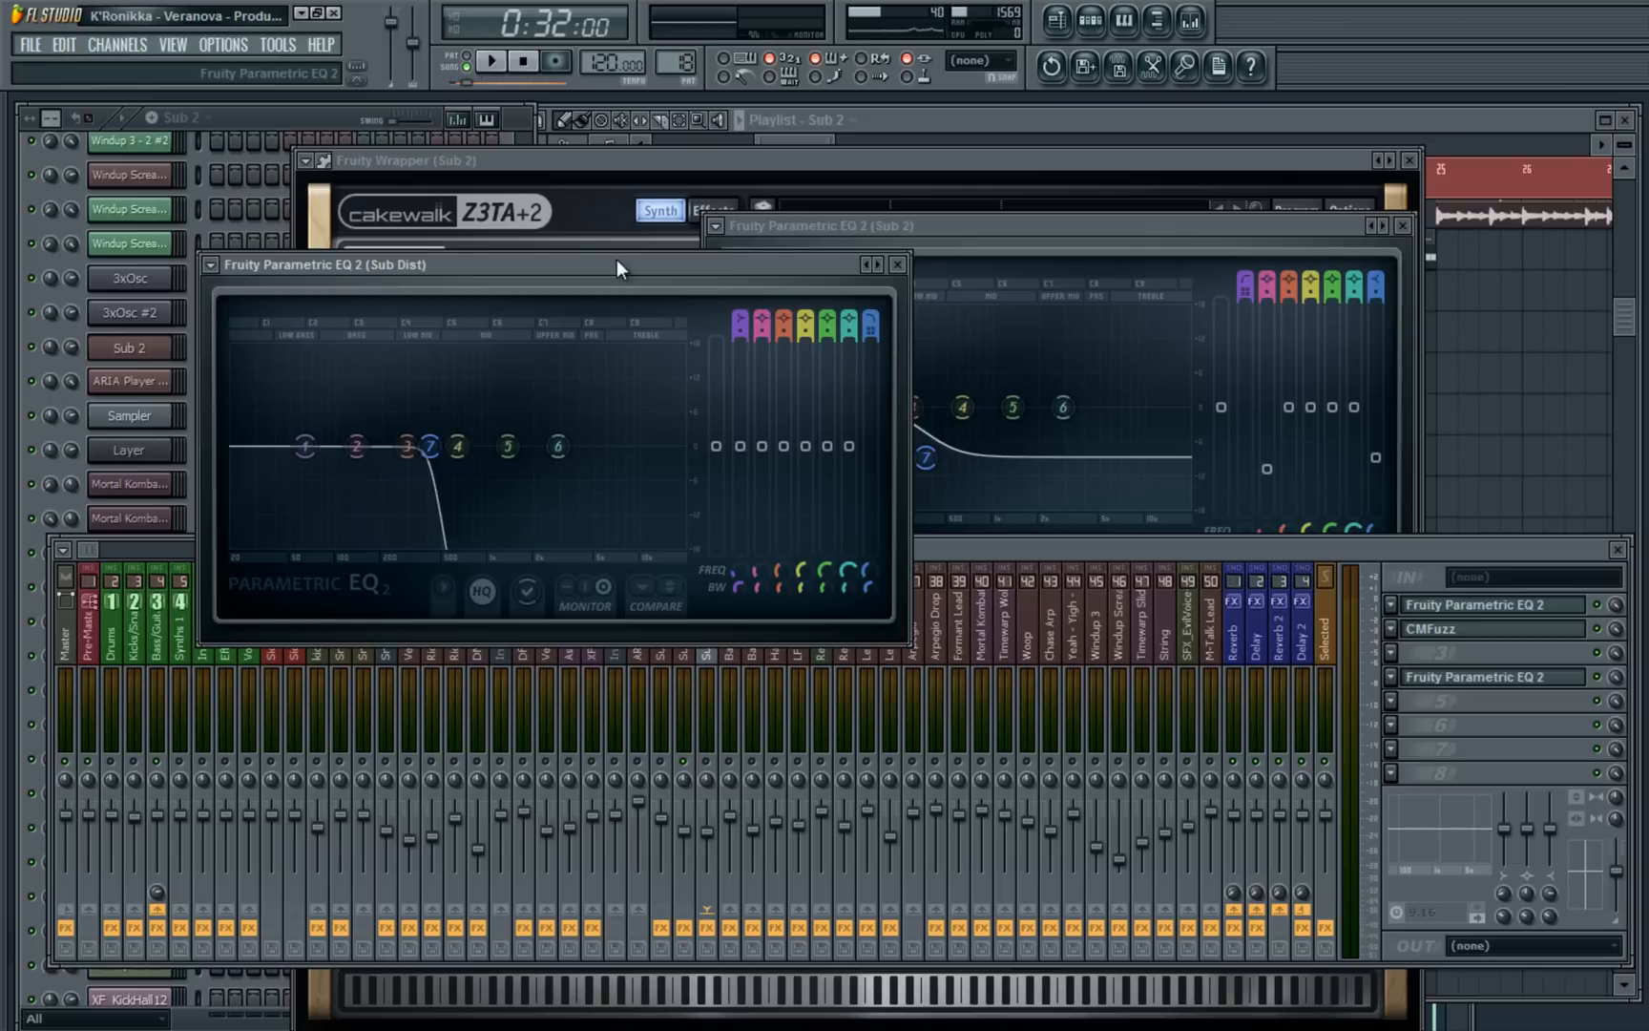
{"action": "left_click", "coordinate": [1473, 633]}
{"action": "left_click_drag", "start_coordinate": [196, 266], "coordinate": [226, 139]}
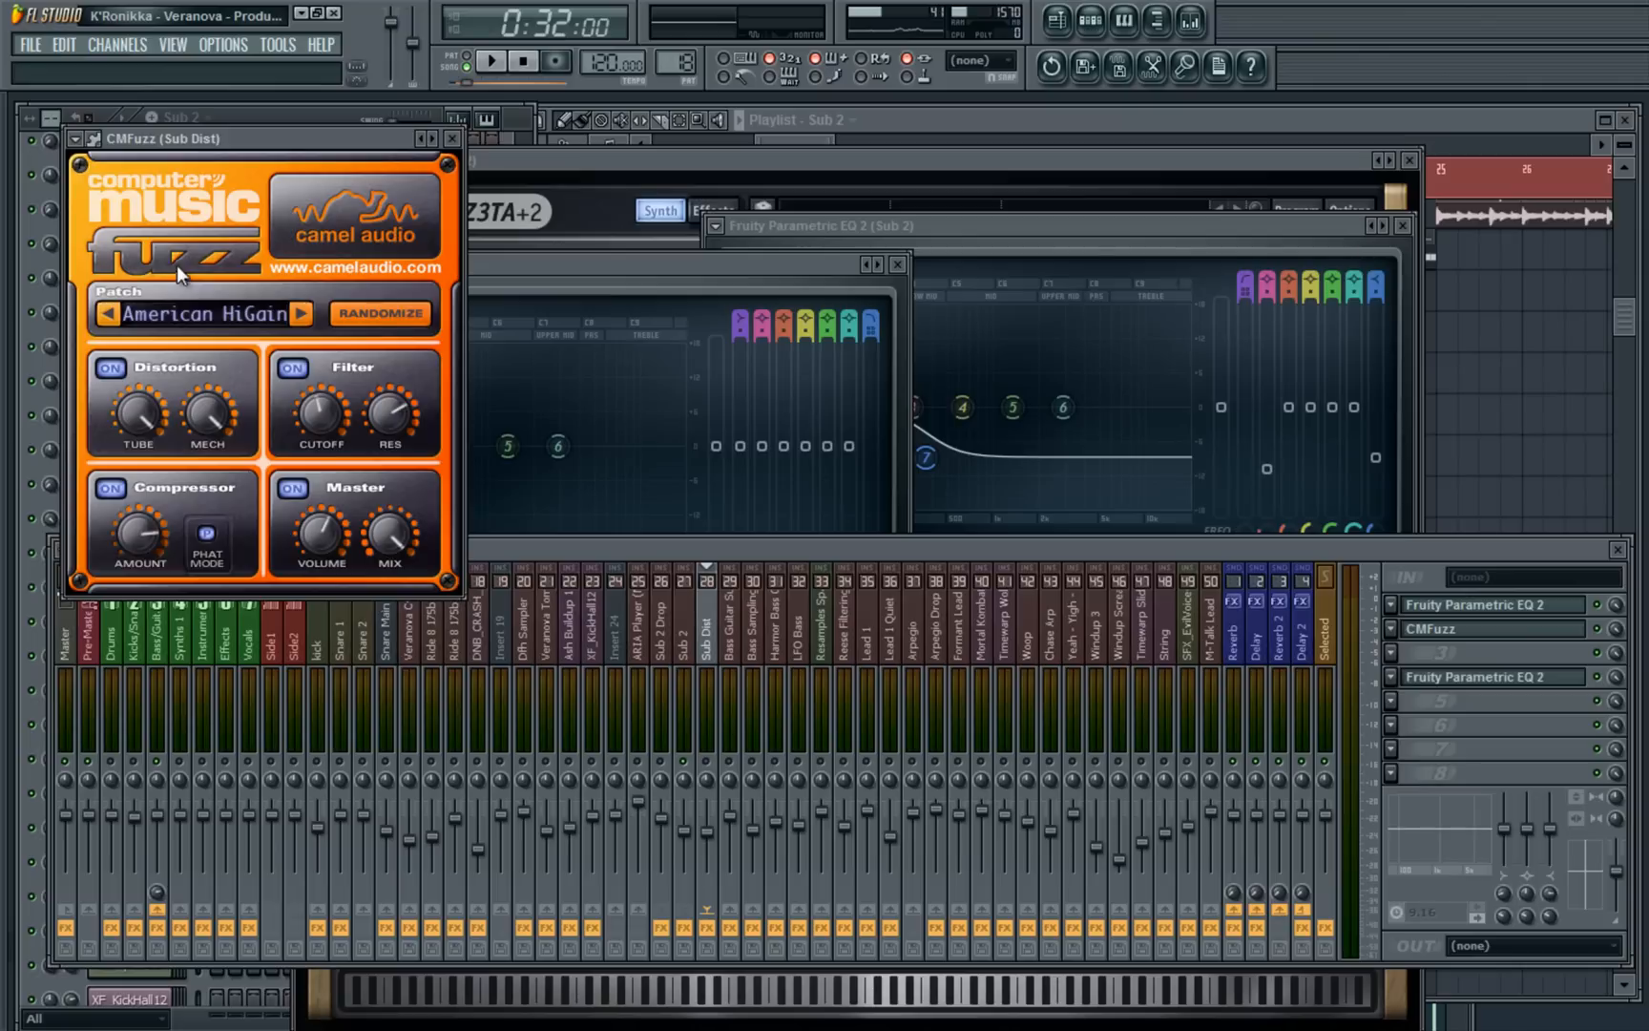
{"action": "left_click", "coordinate": [1456, 678]}
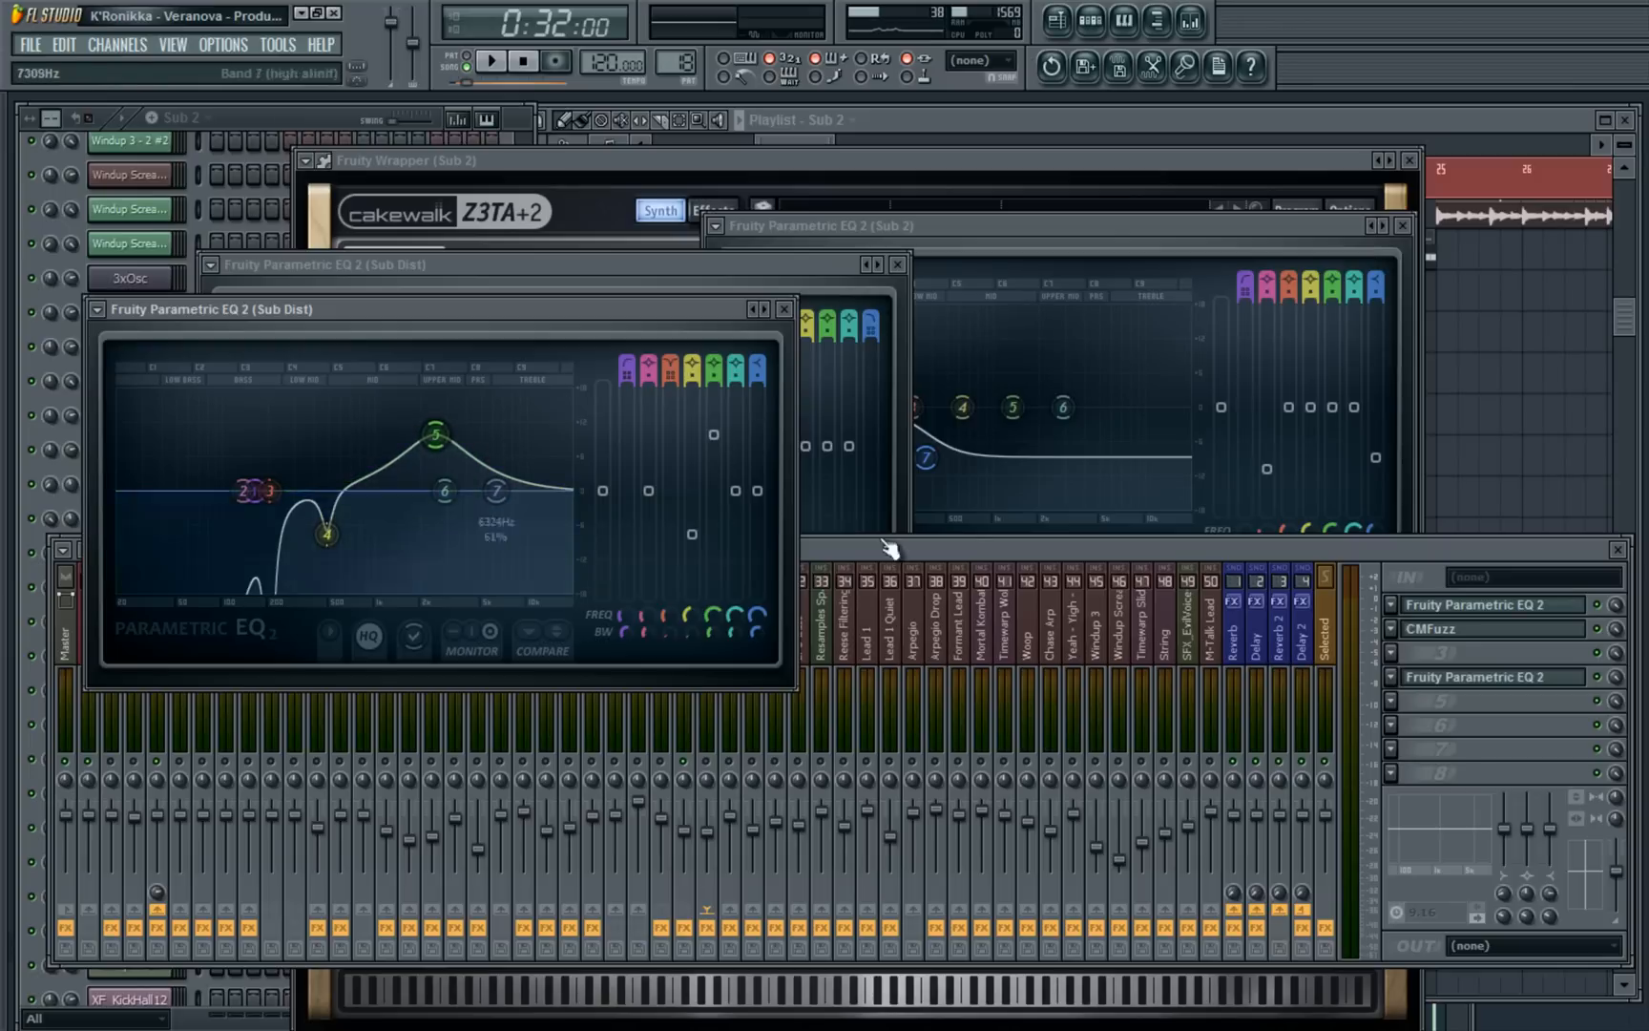
Audition the drop from the Sub 2 mixer track with its send to the bass bus turned off
{"action": "left_click", "coordinate": [965, 544]}
{"action": "left_click", "coordinate": [686, 641]}
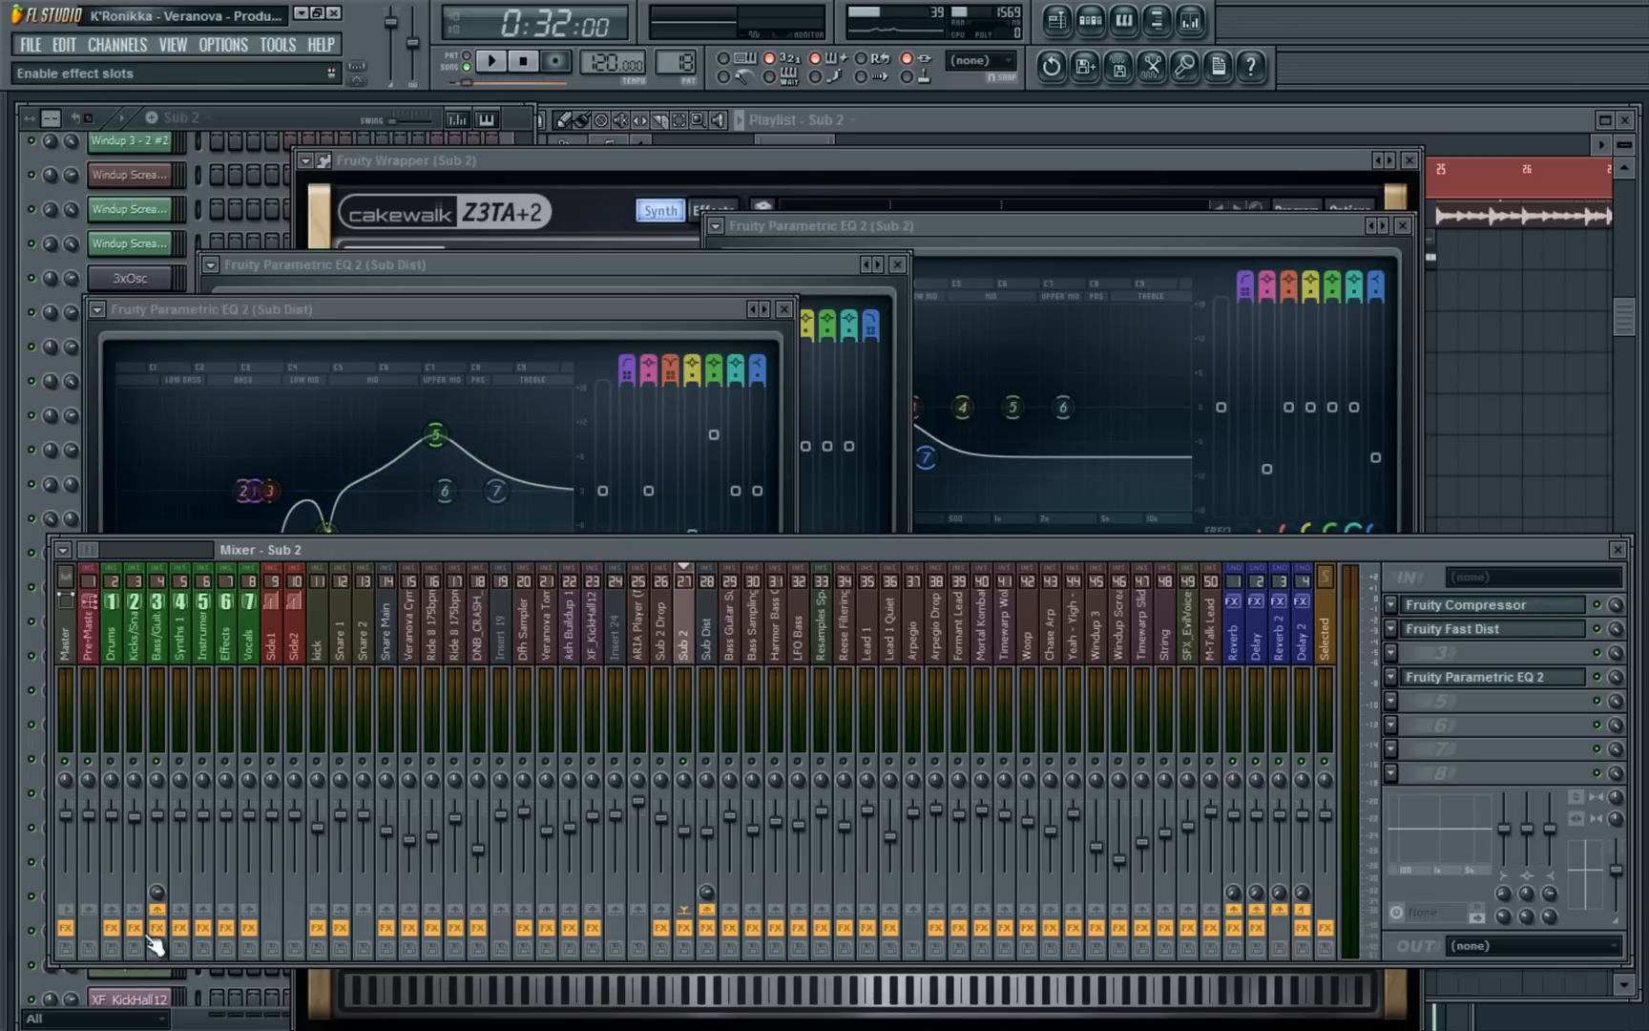
{"action": "key", "text": "space"}
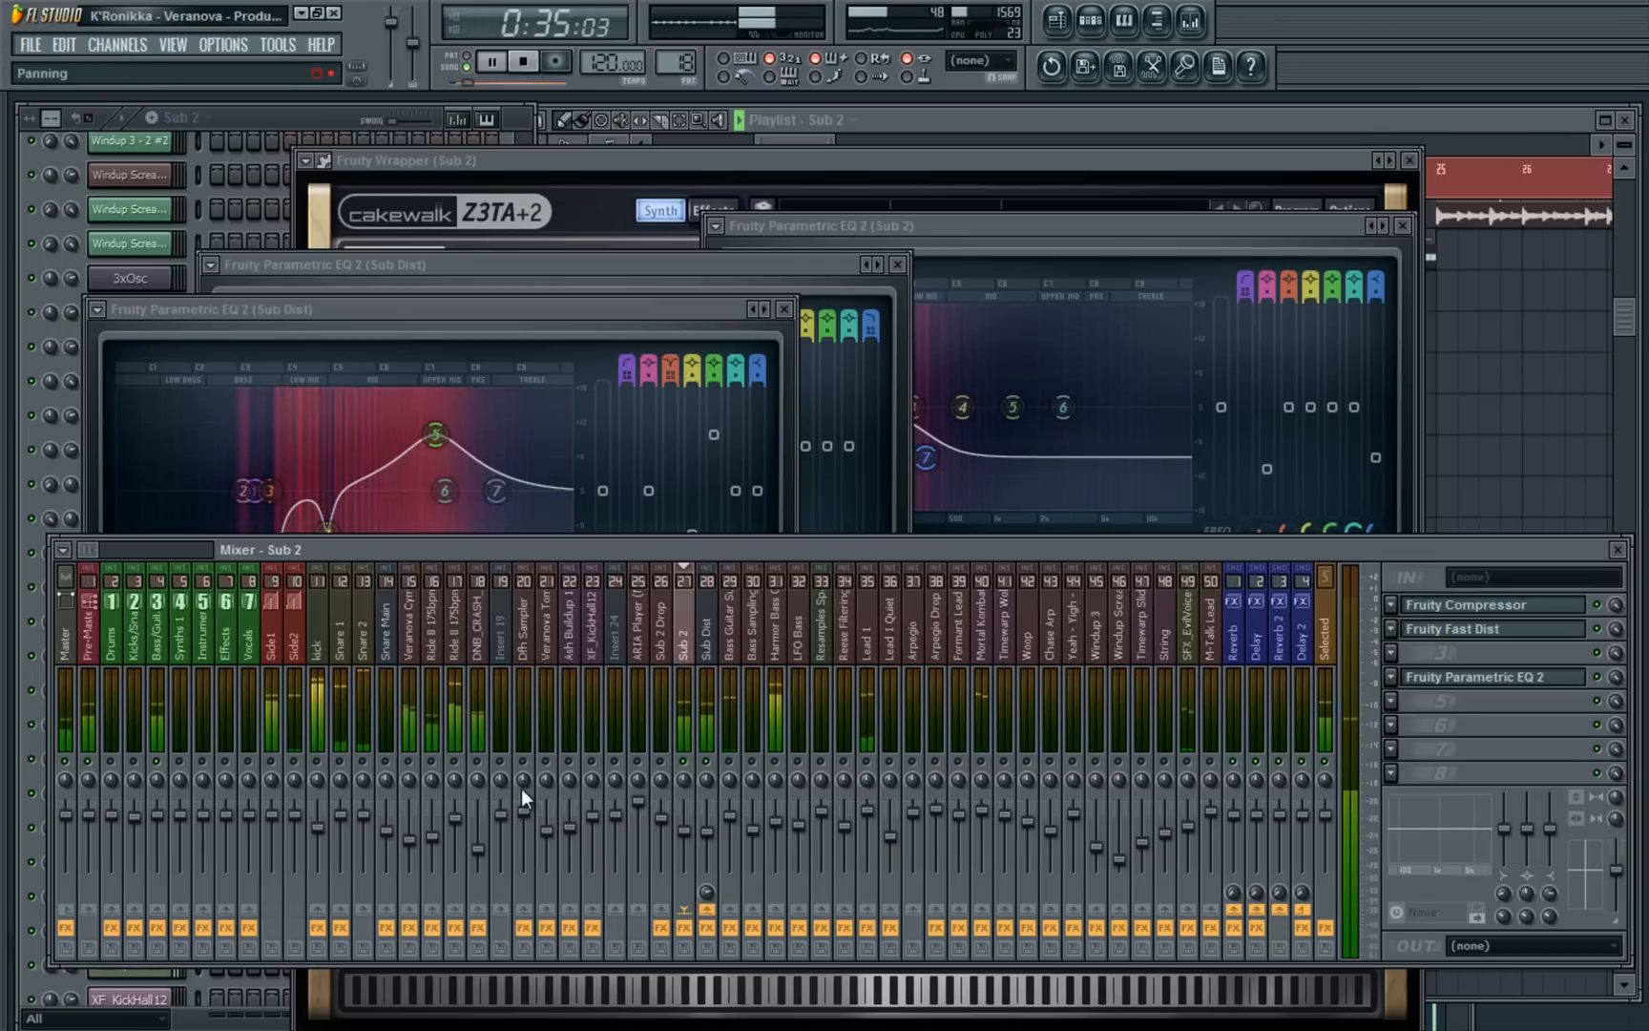
{"action": "key", "text": "space"}
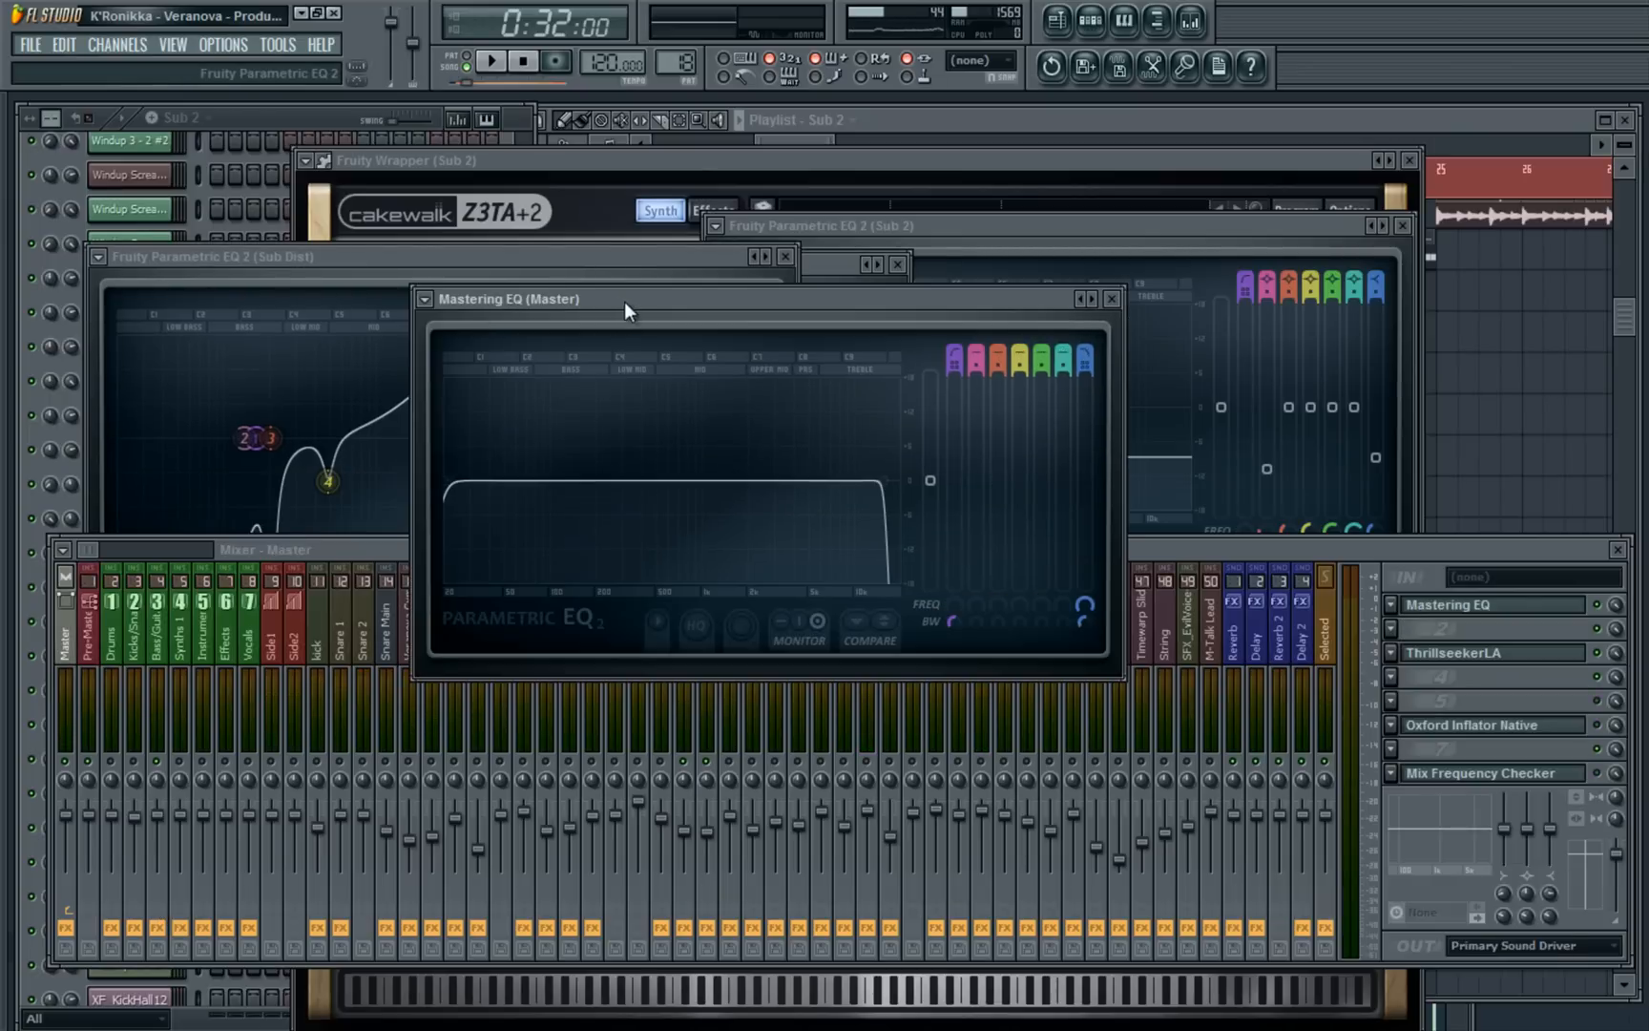
Show the Mastering EQ on the Master track and audition the drop while viewing its frequency spectrum
{"action": "left_click_drag", "start_coordinate": [624, 301], "coordinate": [659, 334]}
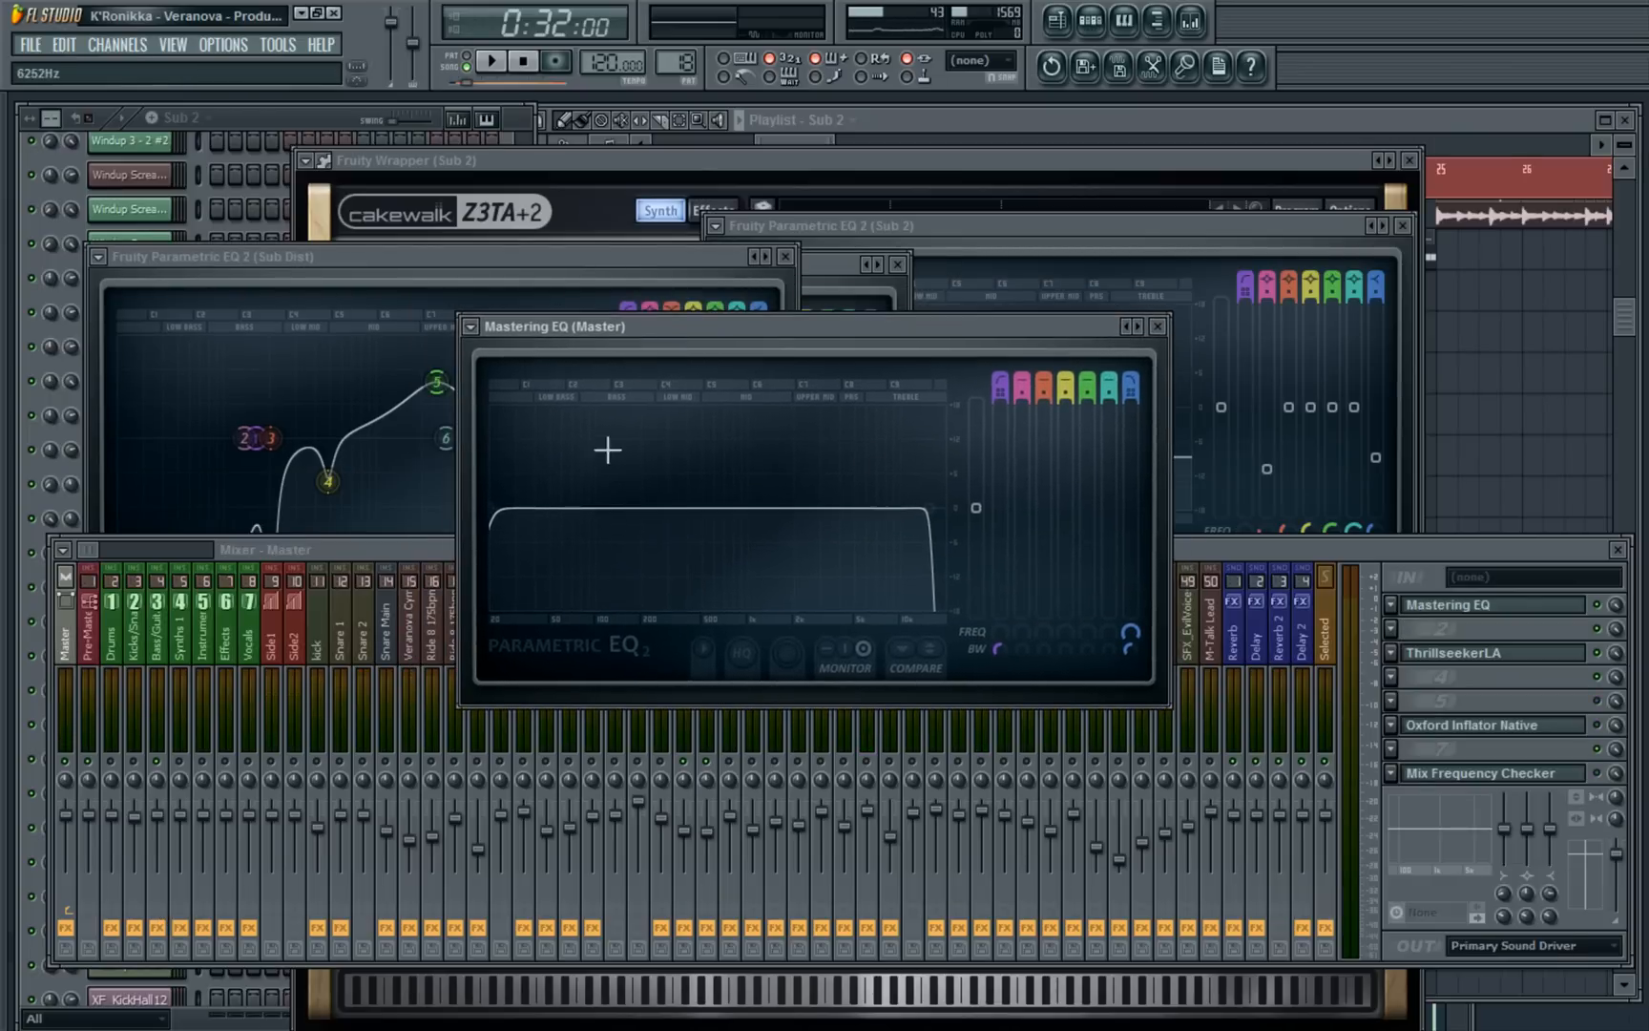
{"action": "key", "text": "space"}
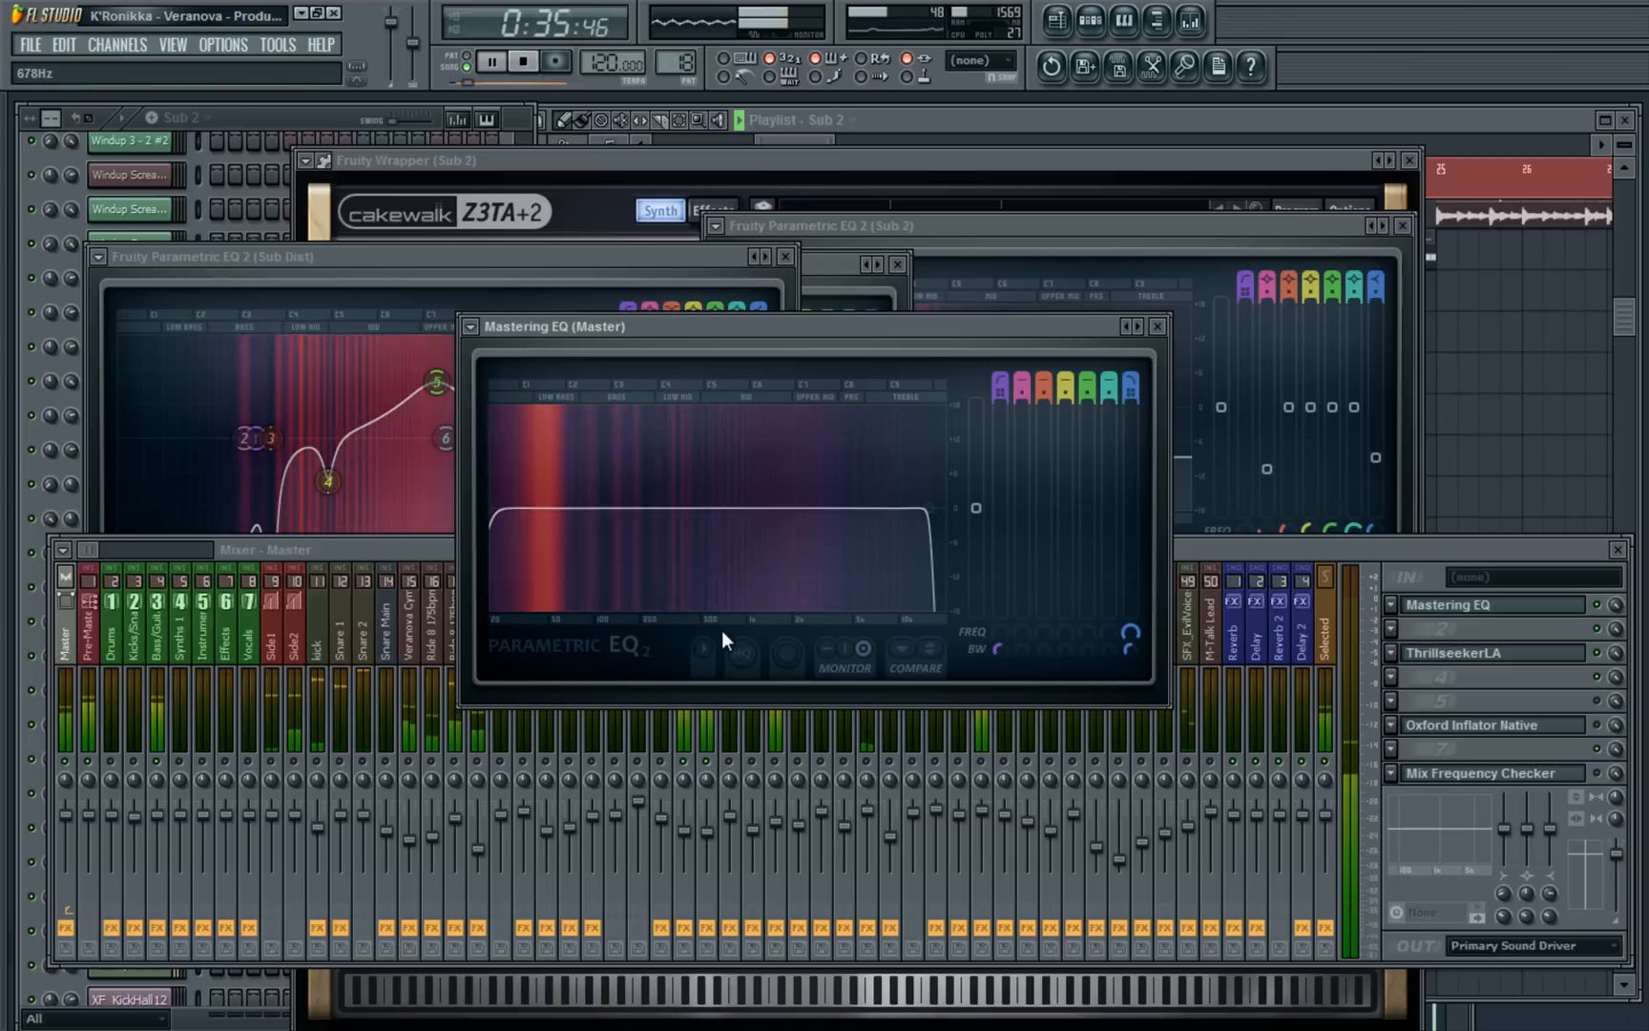
{"action": "key", "text": "space"}
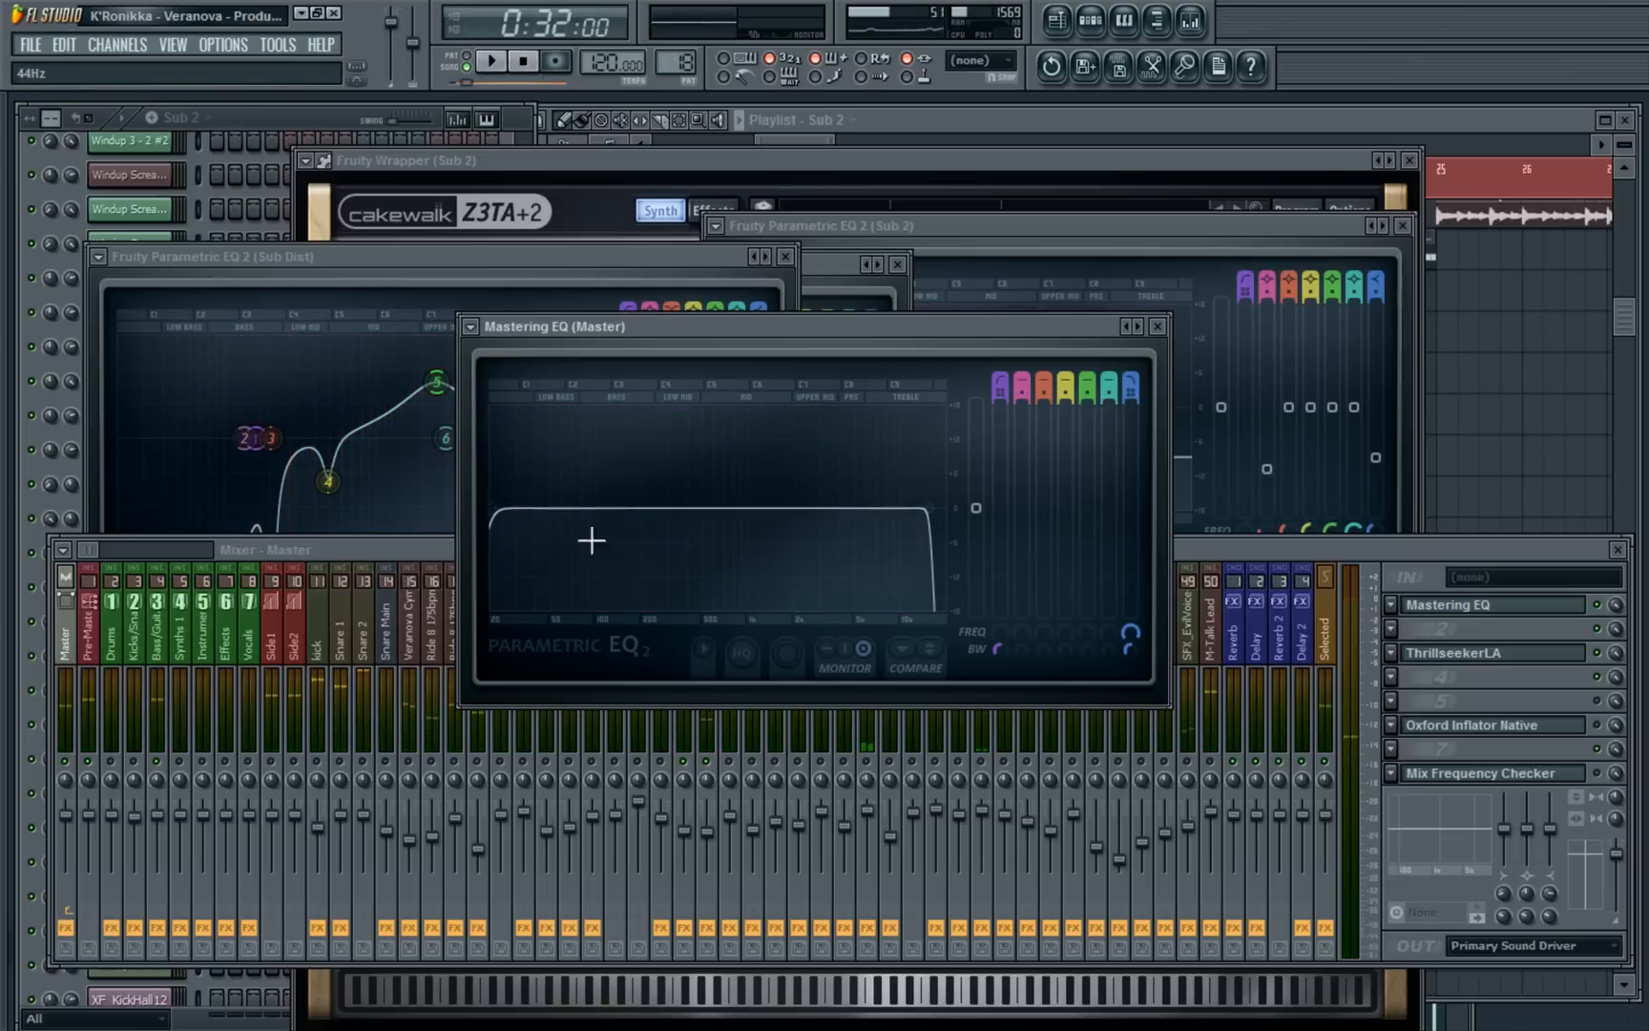